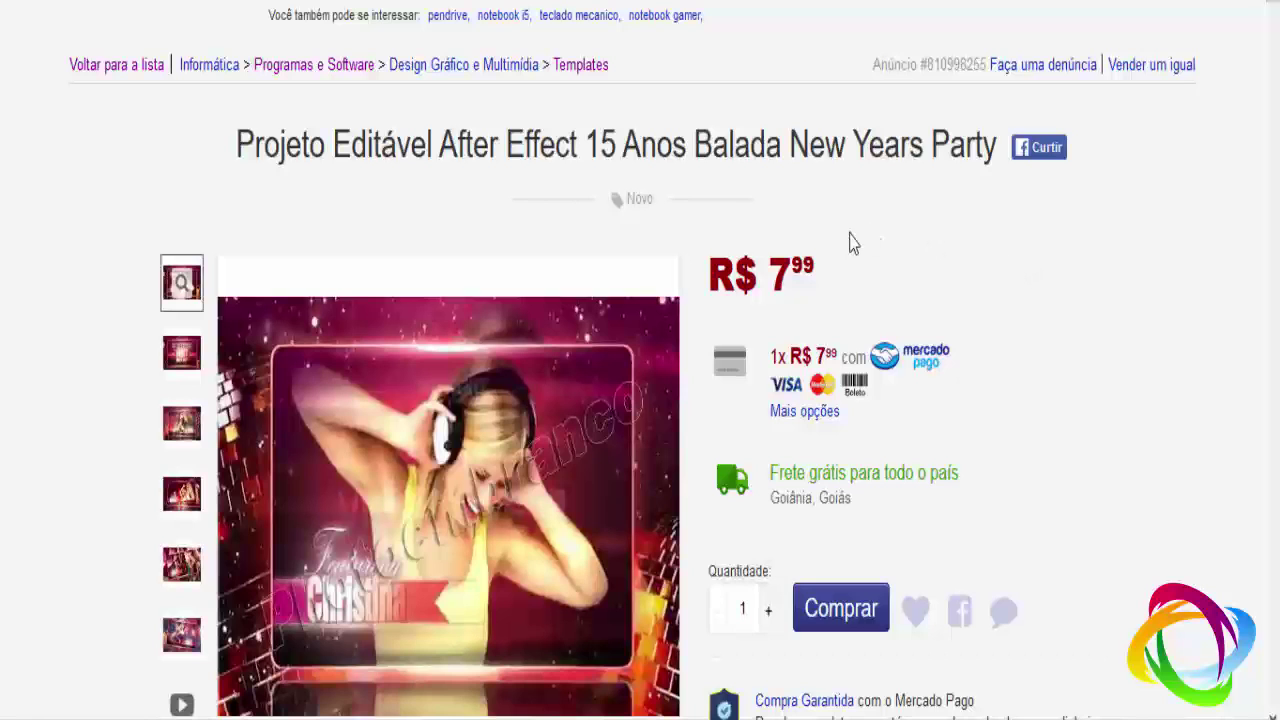
pyautogui.scroll(-3, 2, 228)
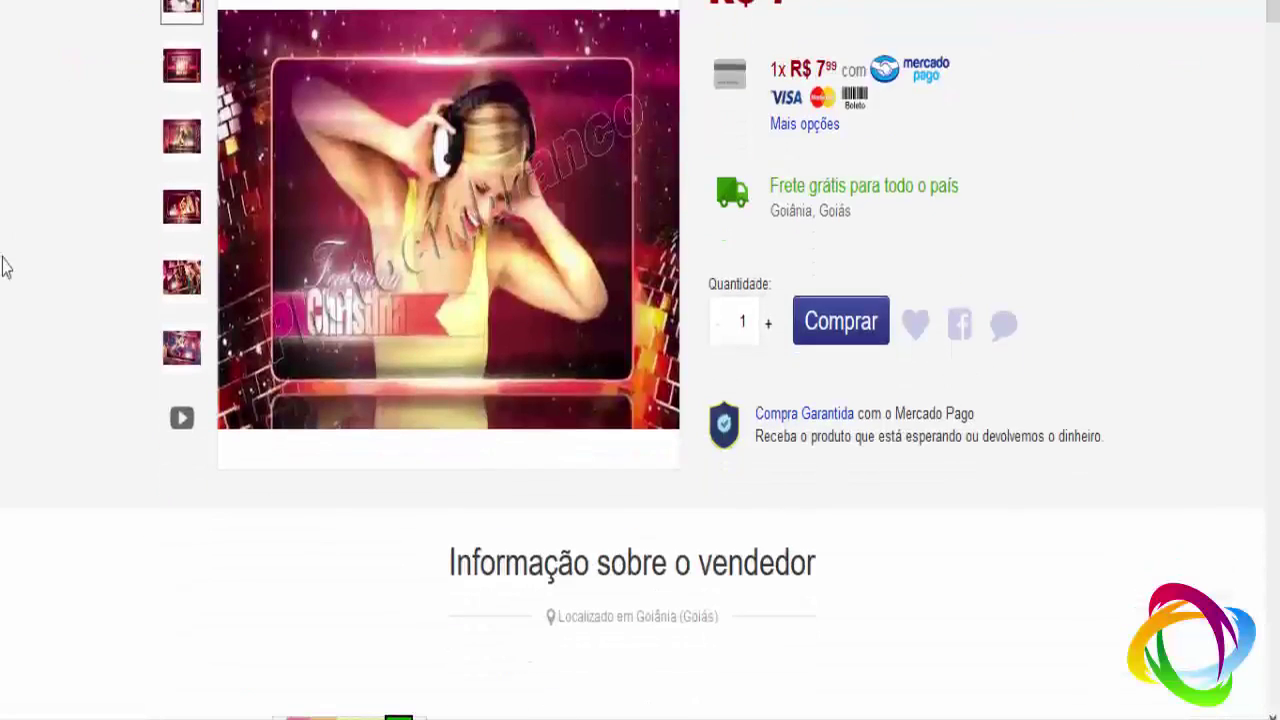
pyautogui.click(176, 423)
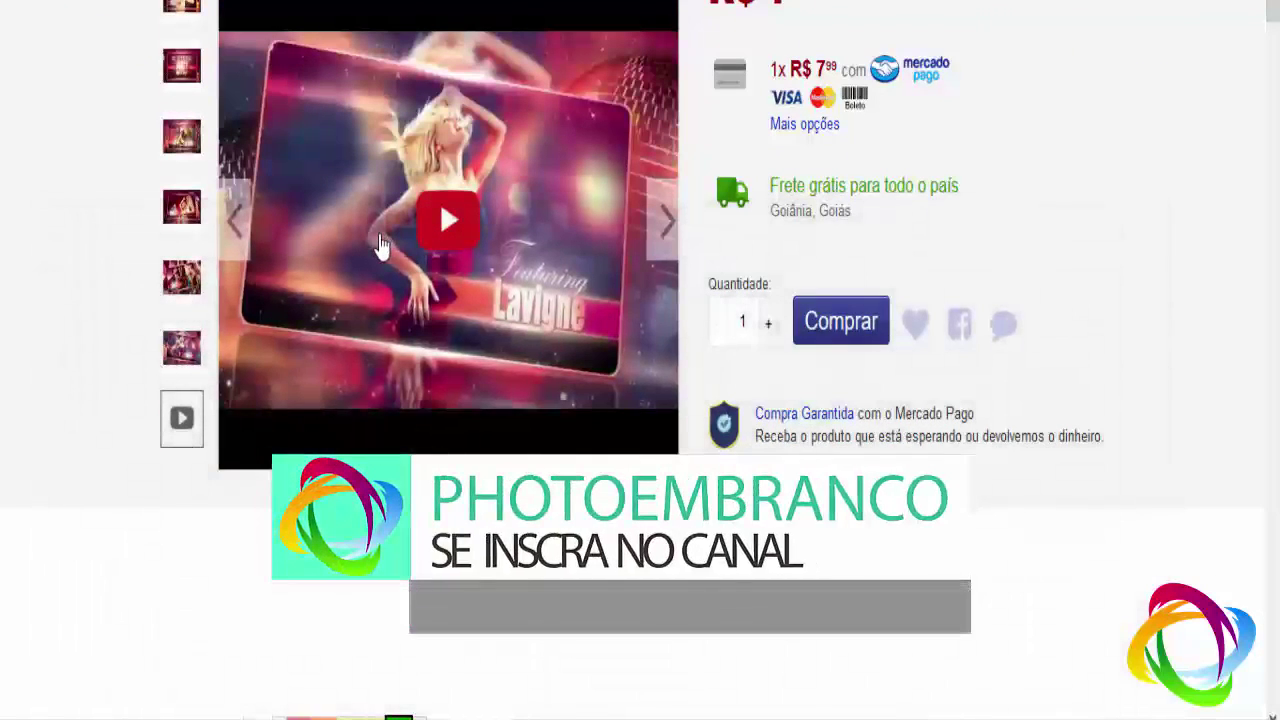
pyautogui.scroll(2, 380, 245)
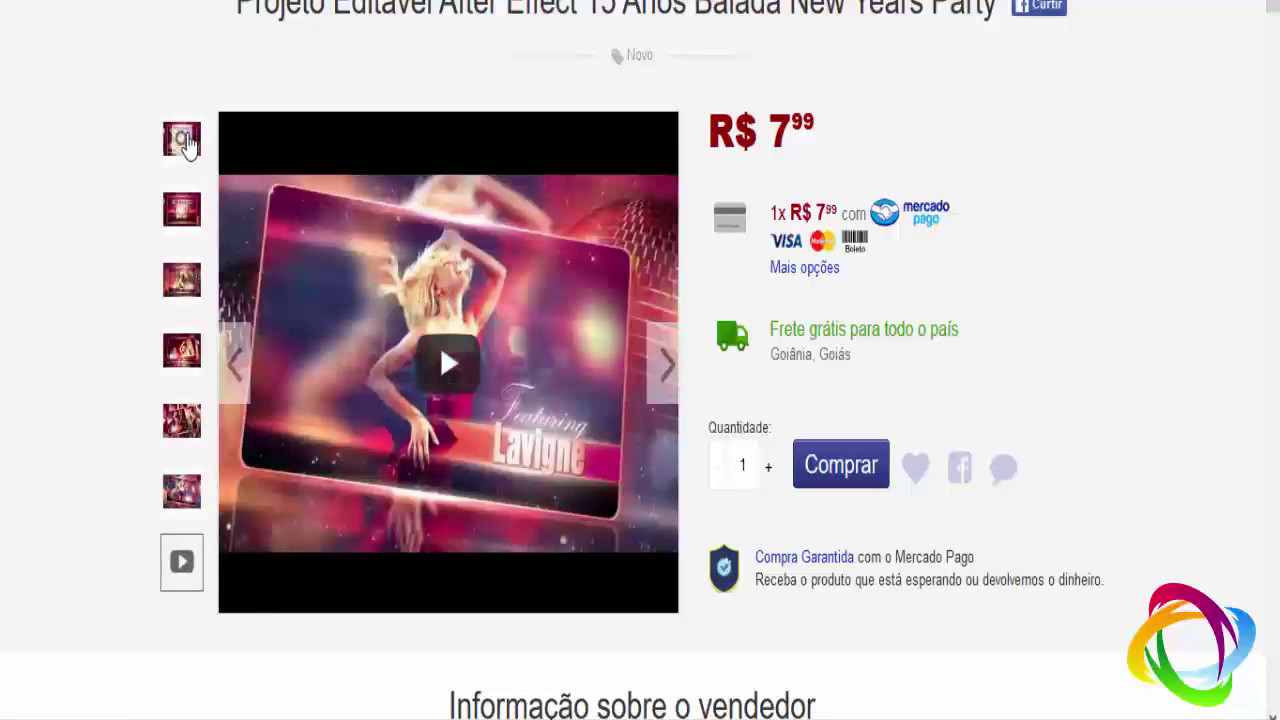
pyautogui.click(178, 136)
pyautogui.scroll(-2, 45, 265)
pyautogui.scroll(-3, 45, 268)
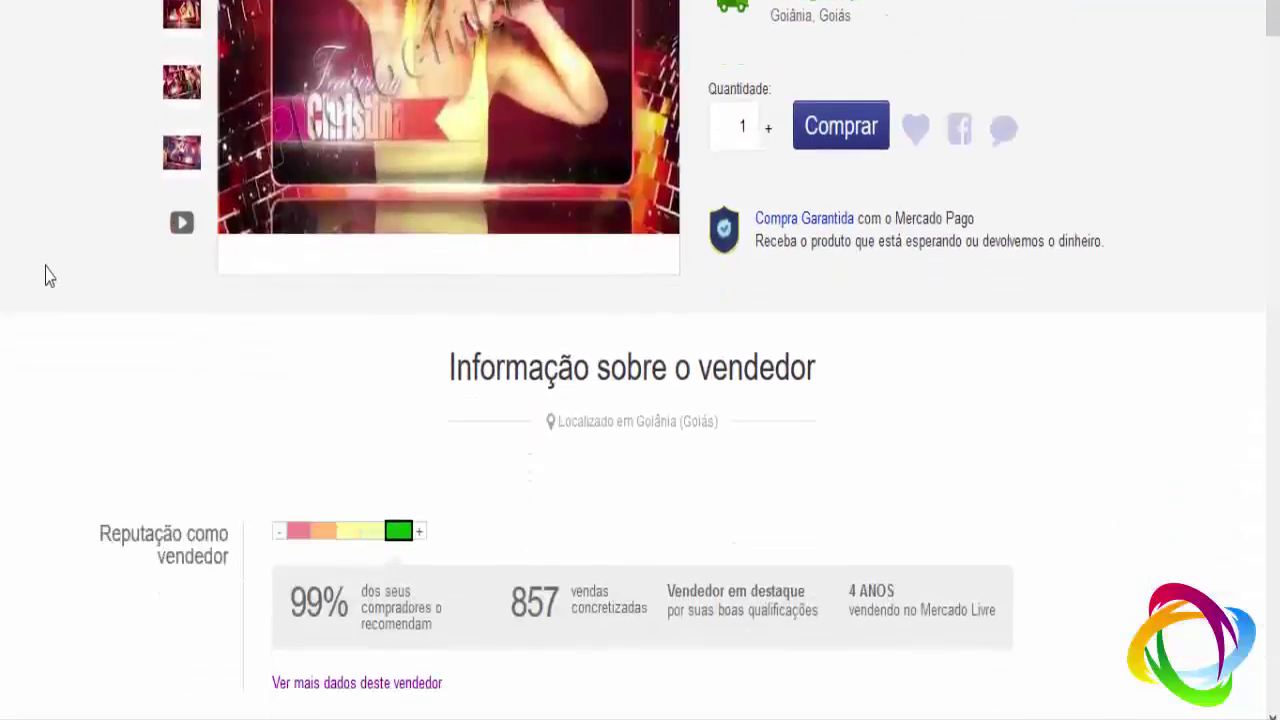
pyautogui.scroll(-5, 45, 270)
pyautogui.scroll(-5, 50, 282)
pyautogui.scroll(-5, 50, 282)
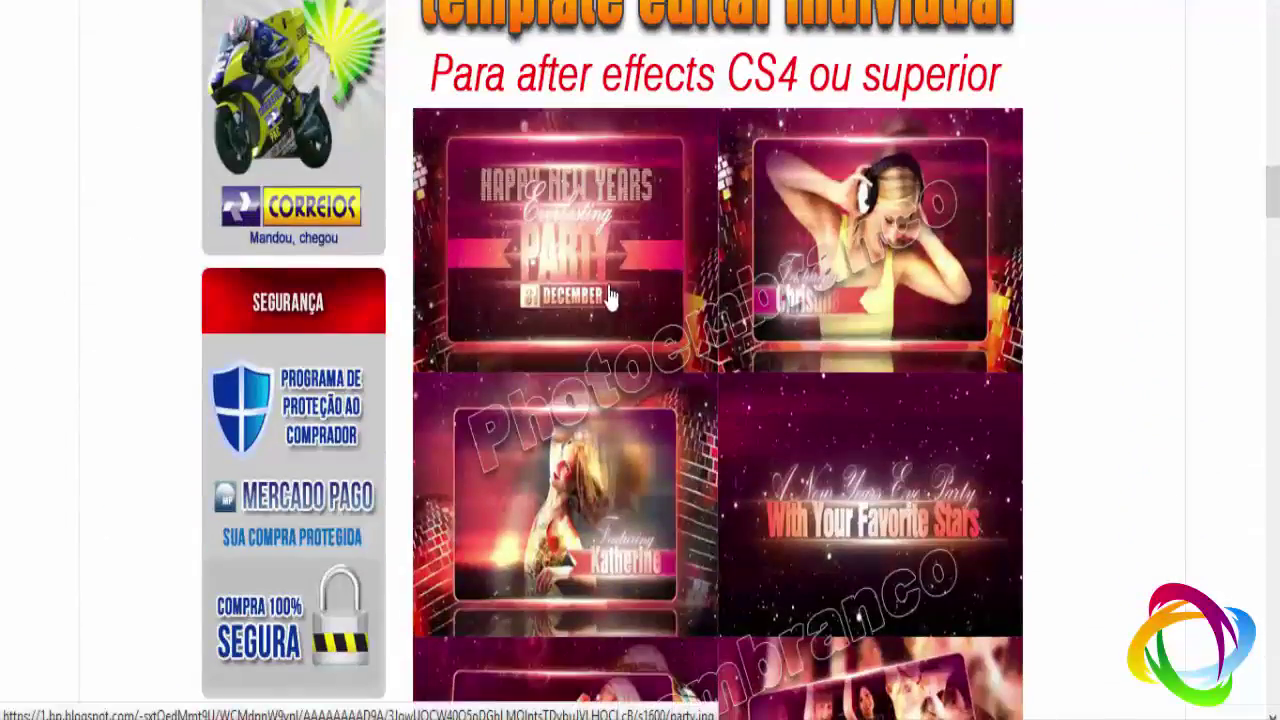
pyautogui.scroll(-3, 608, 294)
pyautogui.scroll(-3, 610, 316)
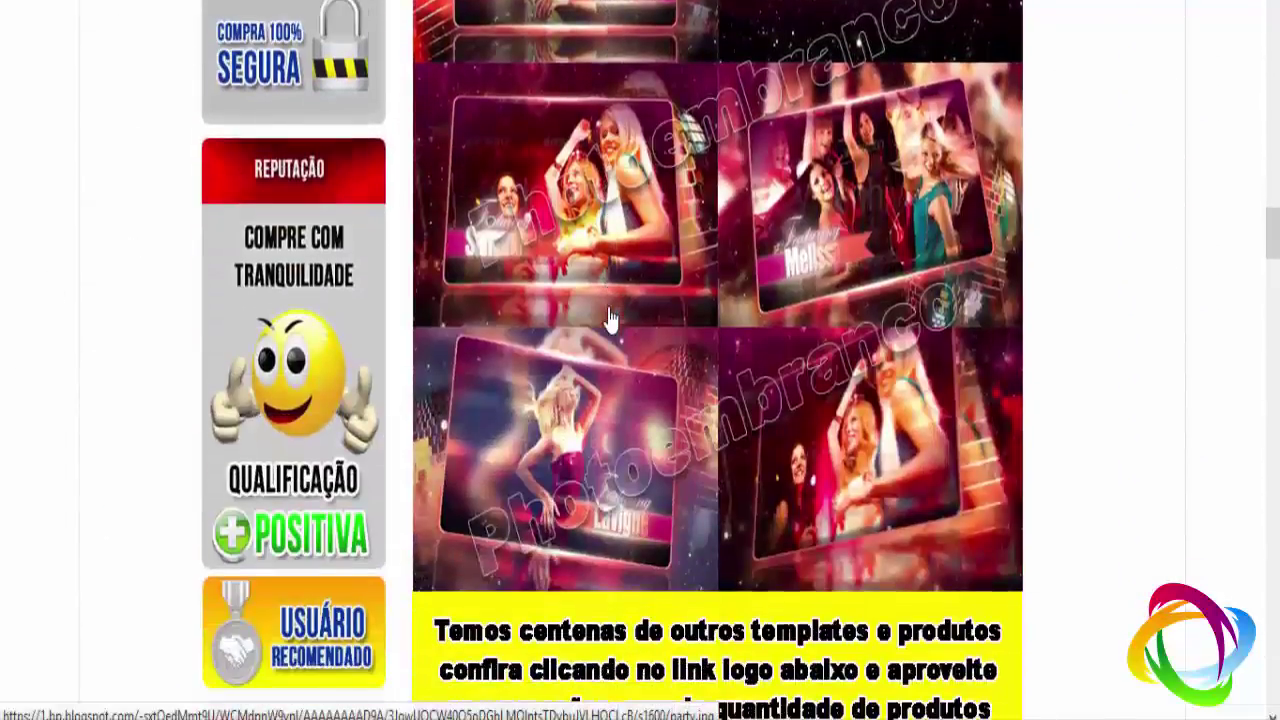
pyautogui.scroll(6, 590, 383)
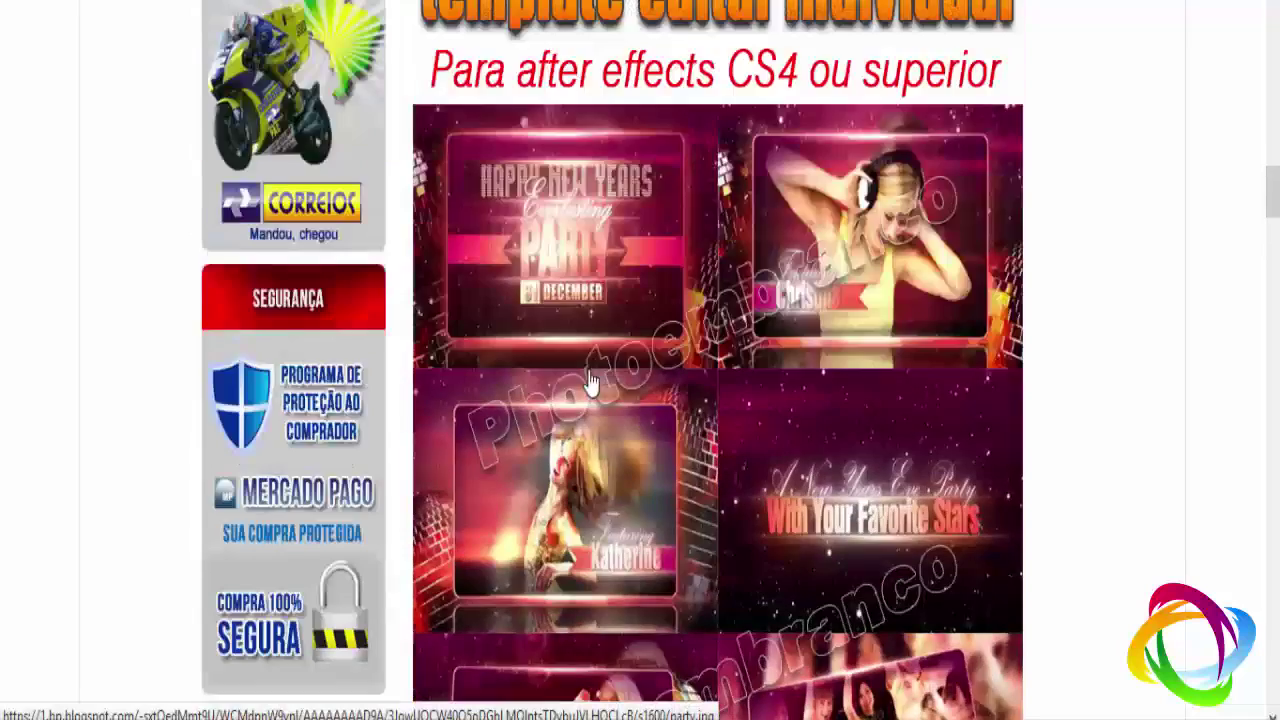
pyautogui.scroll(3, 588, 385)
pyautogui.scroll(-1, 588, 385)
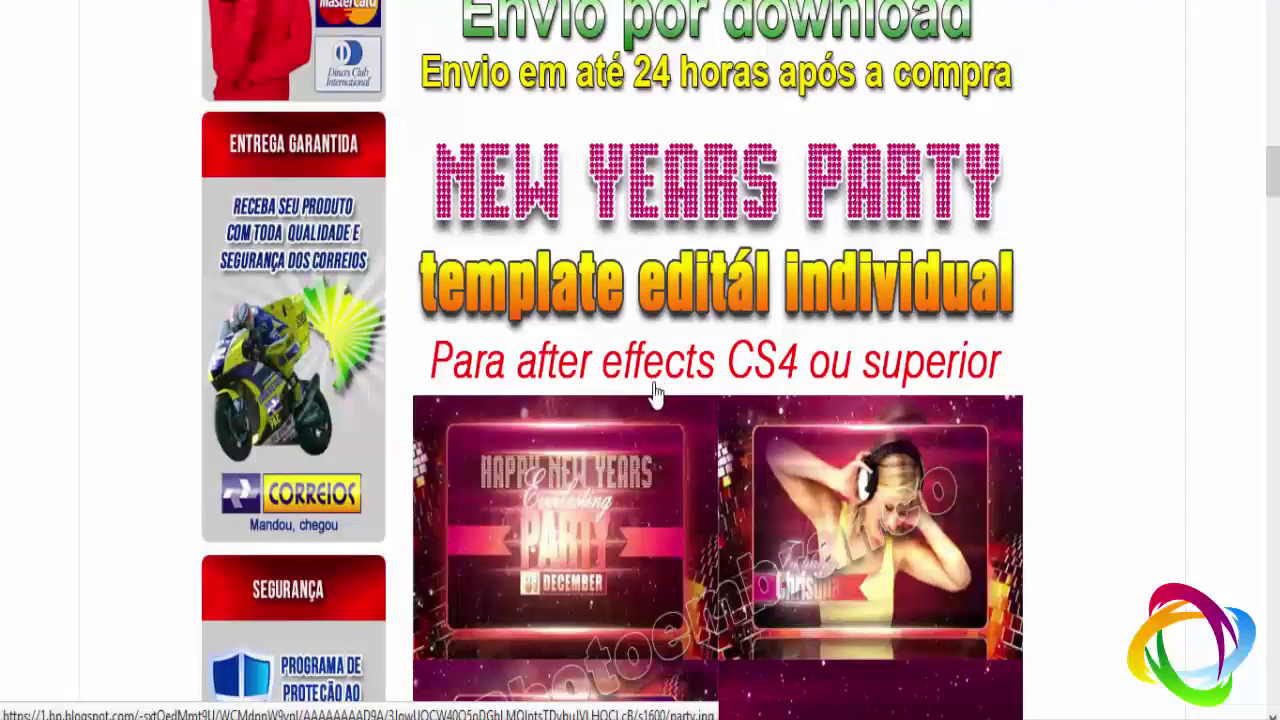
pyautogui.scroll(-5, 651, 394)
pyautogui.scroll(-10, 657, 414)
pyautogui.scroll(-2, 735, 495)
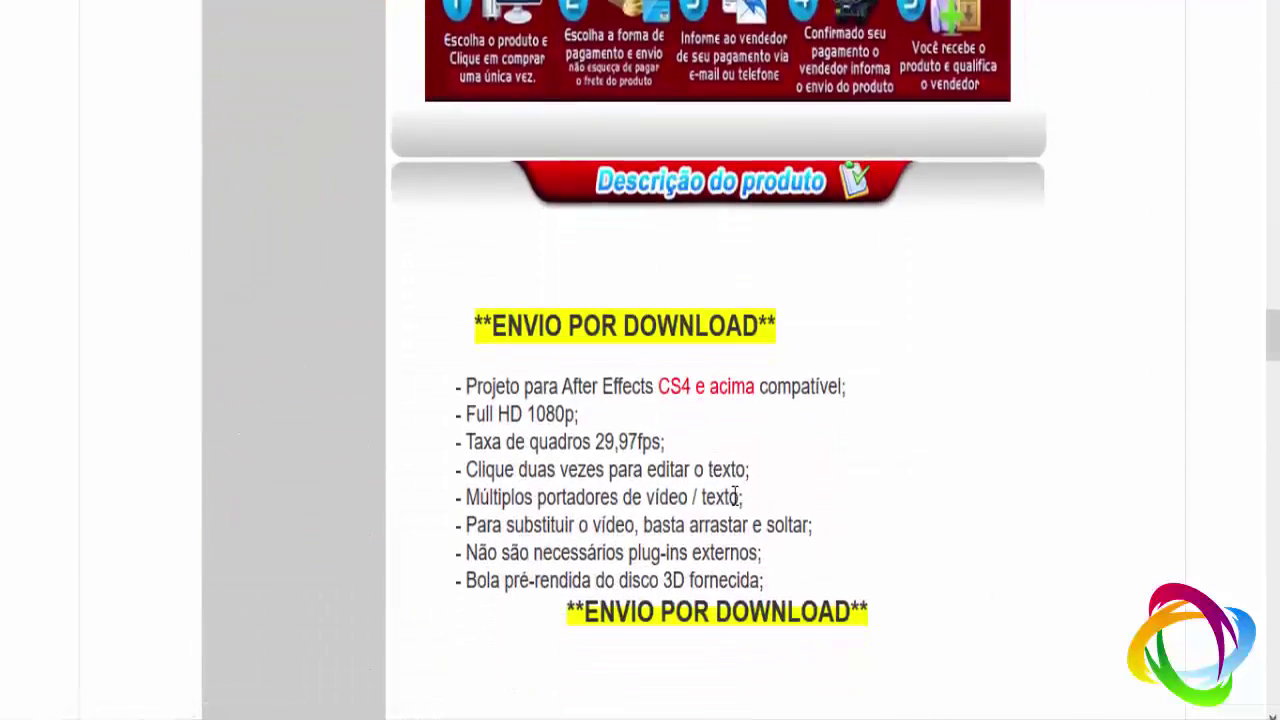
pyautogui.scroll(8, 757, 509)
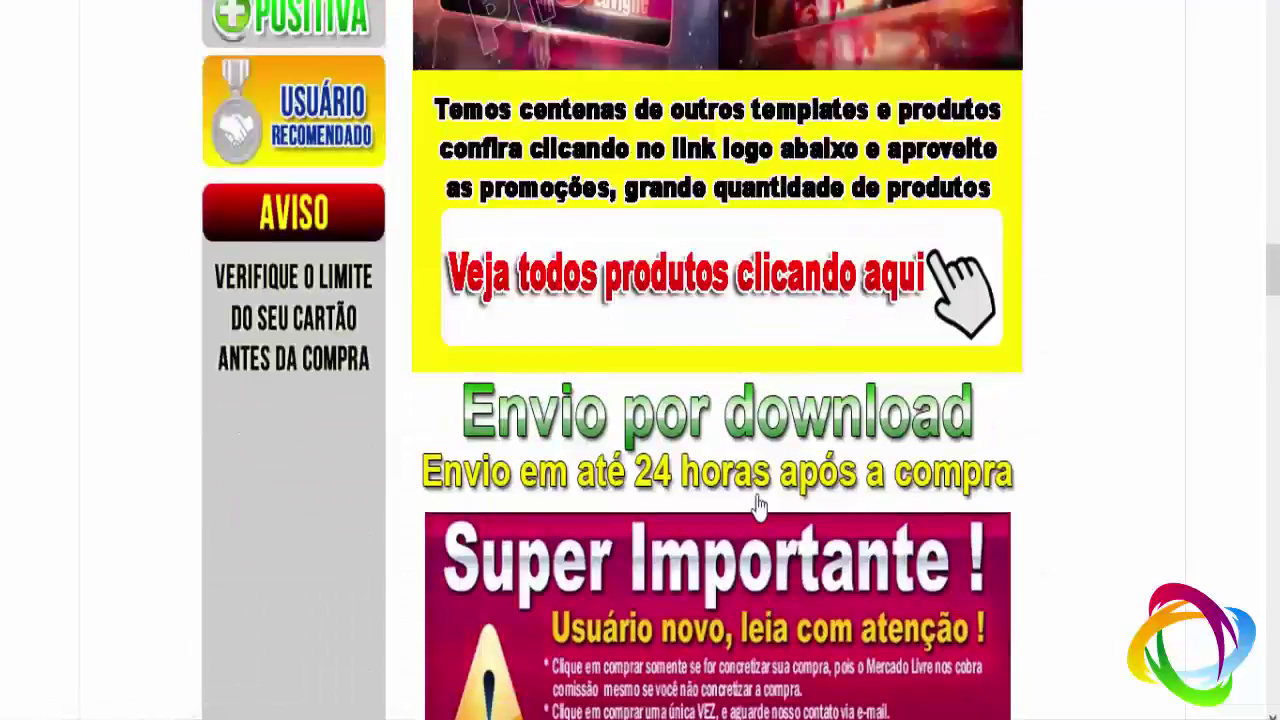
pyautogui.scroll(5, 745, 500)
pyautogui.scroll(10, 743, 500)
pyautogui.scroll(10, 740, 498)
pyautogui.scroll(10, 737, 497)
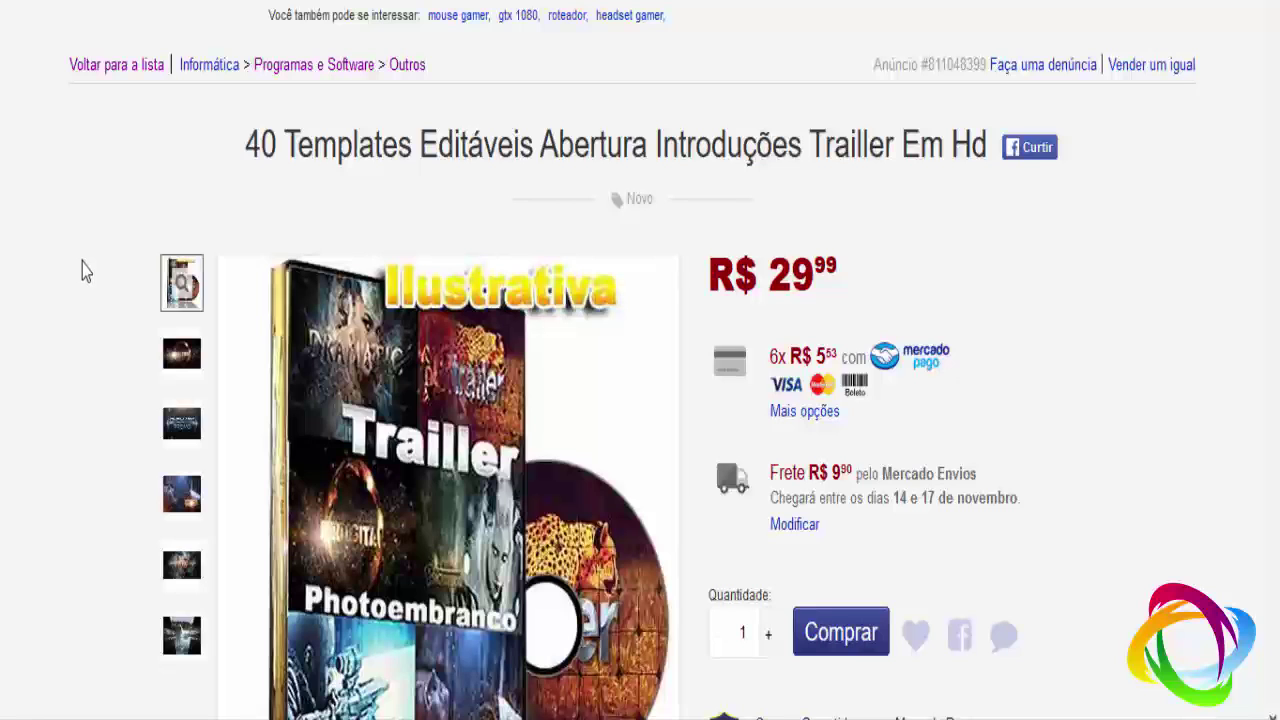
# Browse the listing's BRDIGITAL, CINEMATIC PROMO, FOTO VIDEO, DRAMATIC and SKY PROMO previews, ending on the DVD box art
pyautogui.click(168, 362)
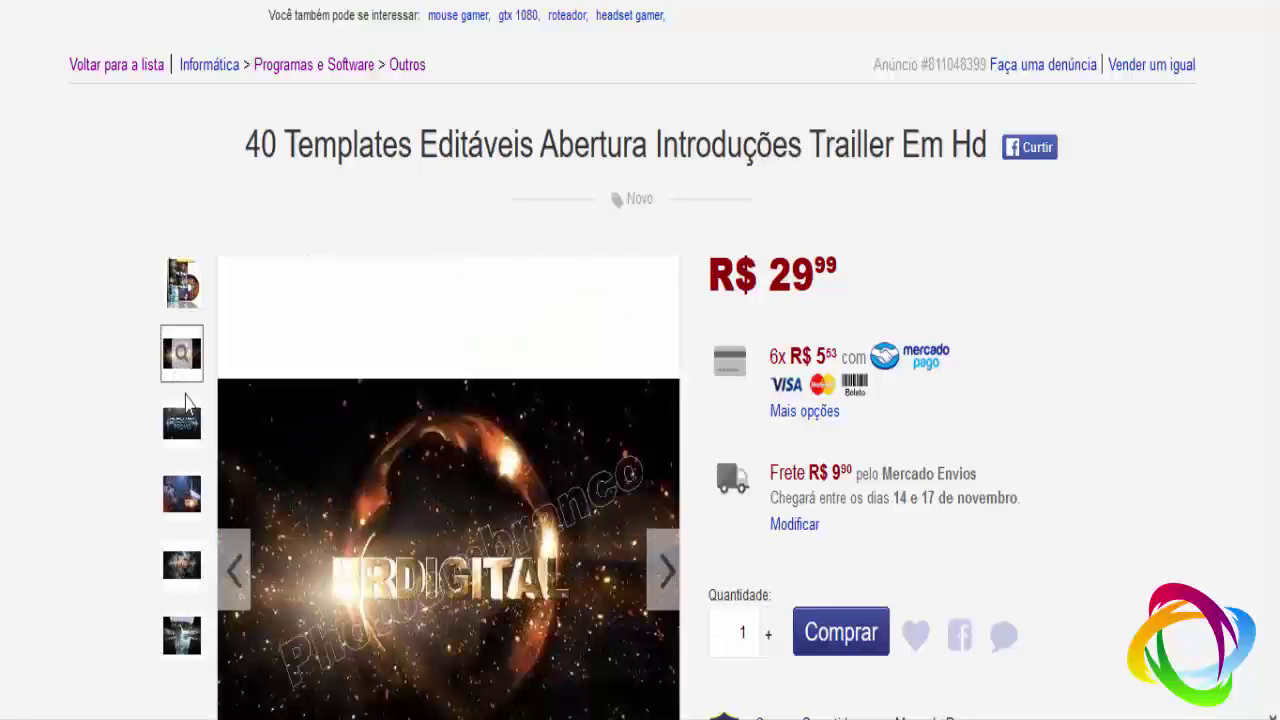
pyautogui.click(188, 424)
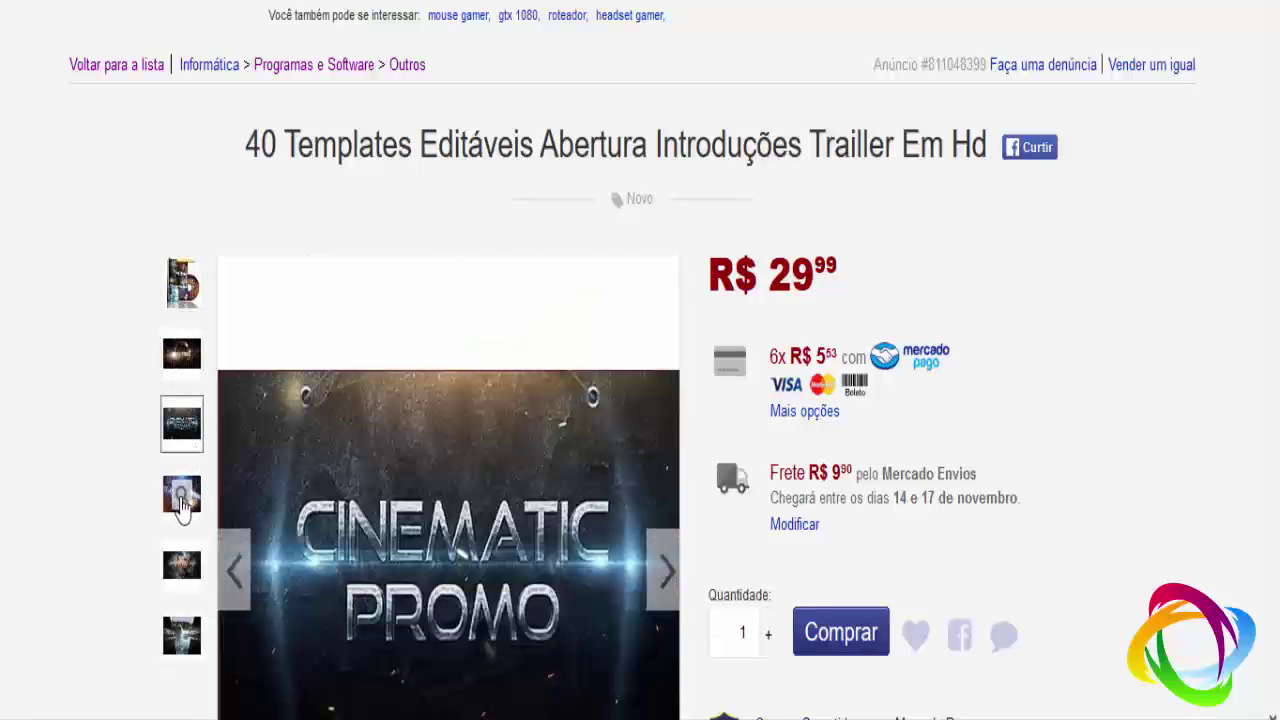
pyautogui.click(180, 495)
pyautogui.click(180, 583)
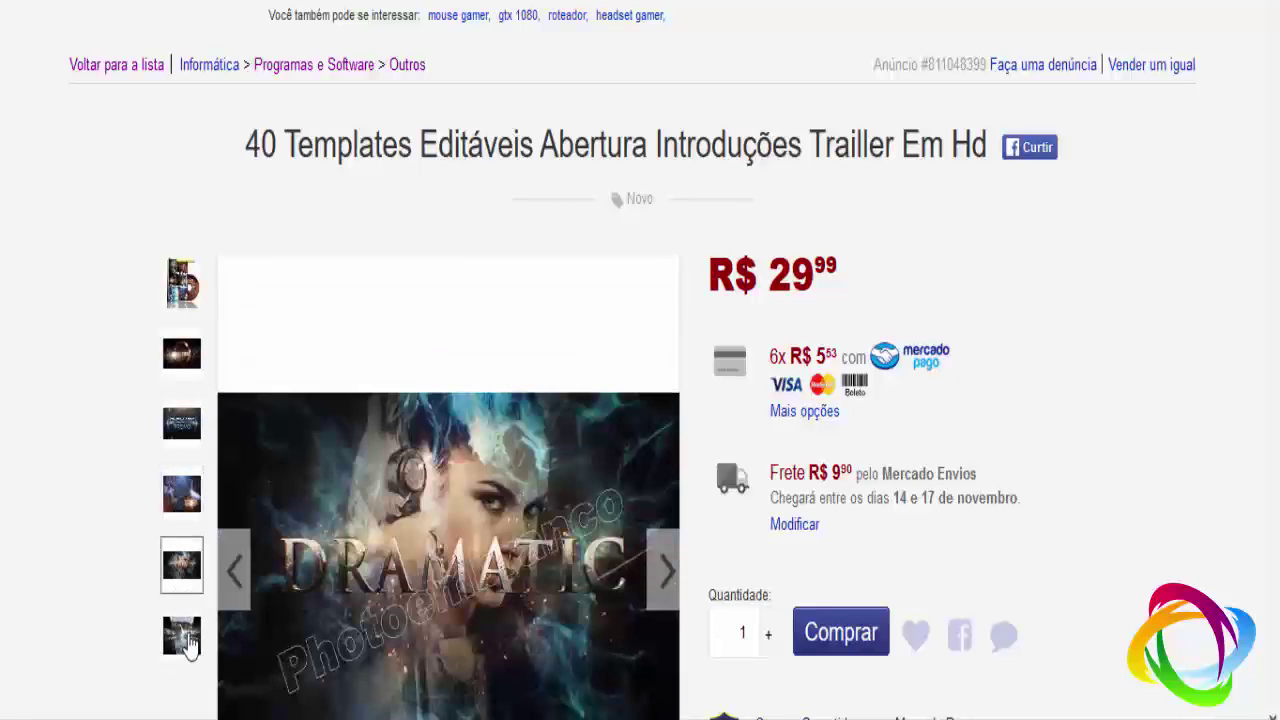
pyautogui.click(182, 638)
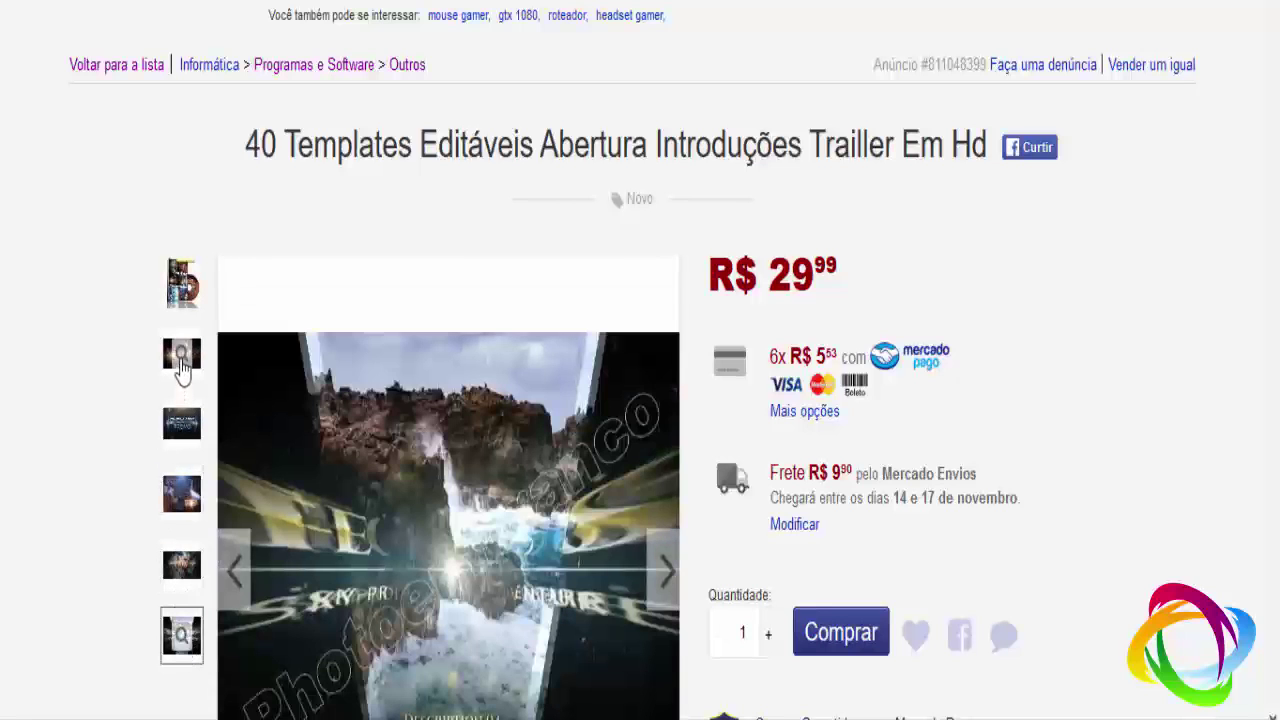
pyautogui.click(182, 354)
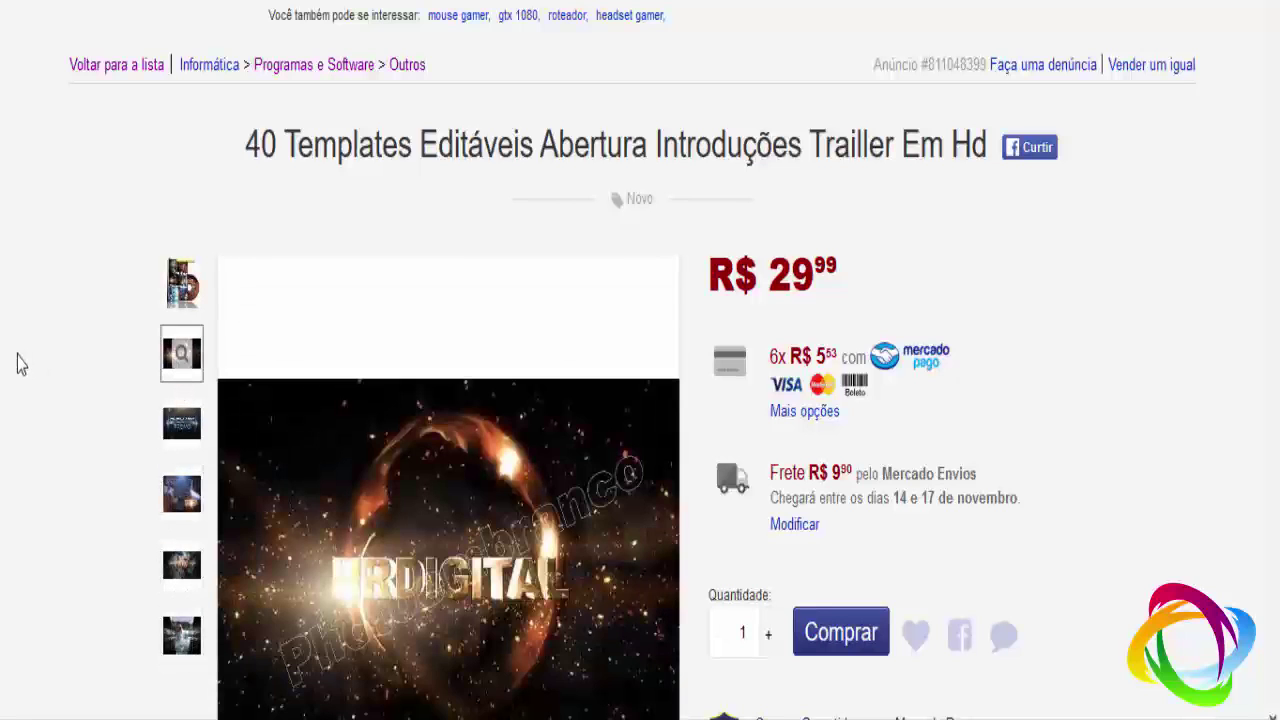
pyautogui.click(182, 283)
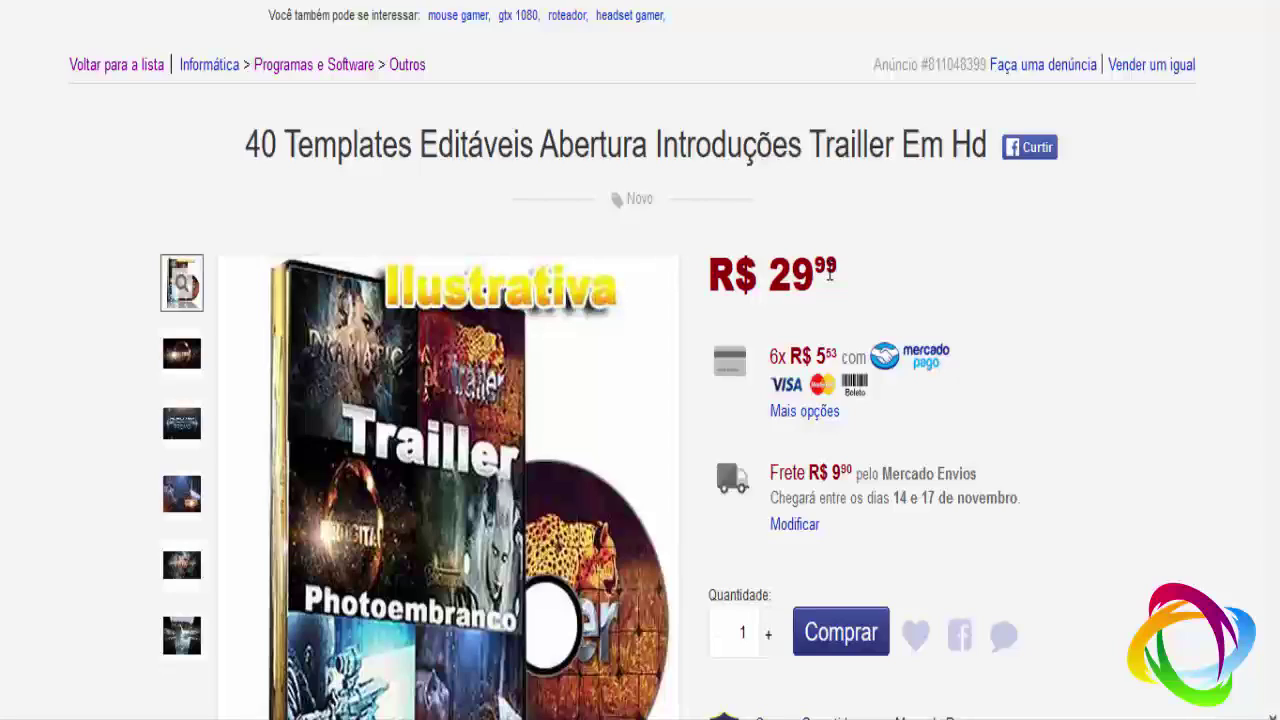
# Scroll through the trailer templates listing's description and back to the top
pyautogui.scroll(-3, 2, 275)
pyautogui.scroll(-2, 2, 278)
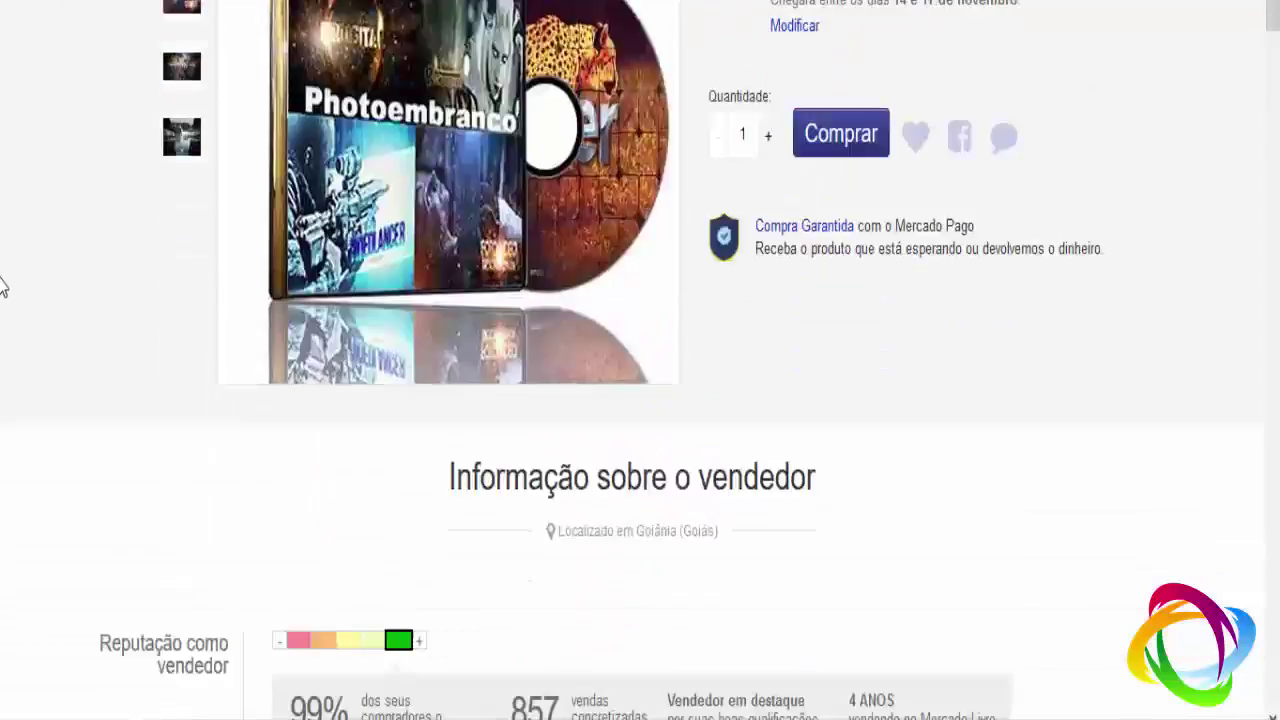
pyautogui.scroll(-5, 2, 282)
pyautogui.scroll(-5, 3, 290)
pyautogui.scroll(-5, 3, 290)
pyautogui.scroll(-5, 3, 292)
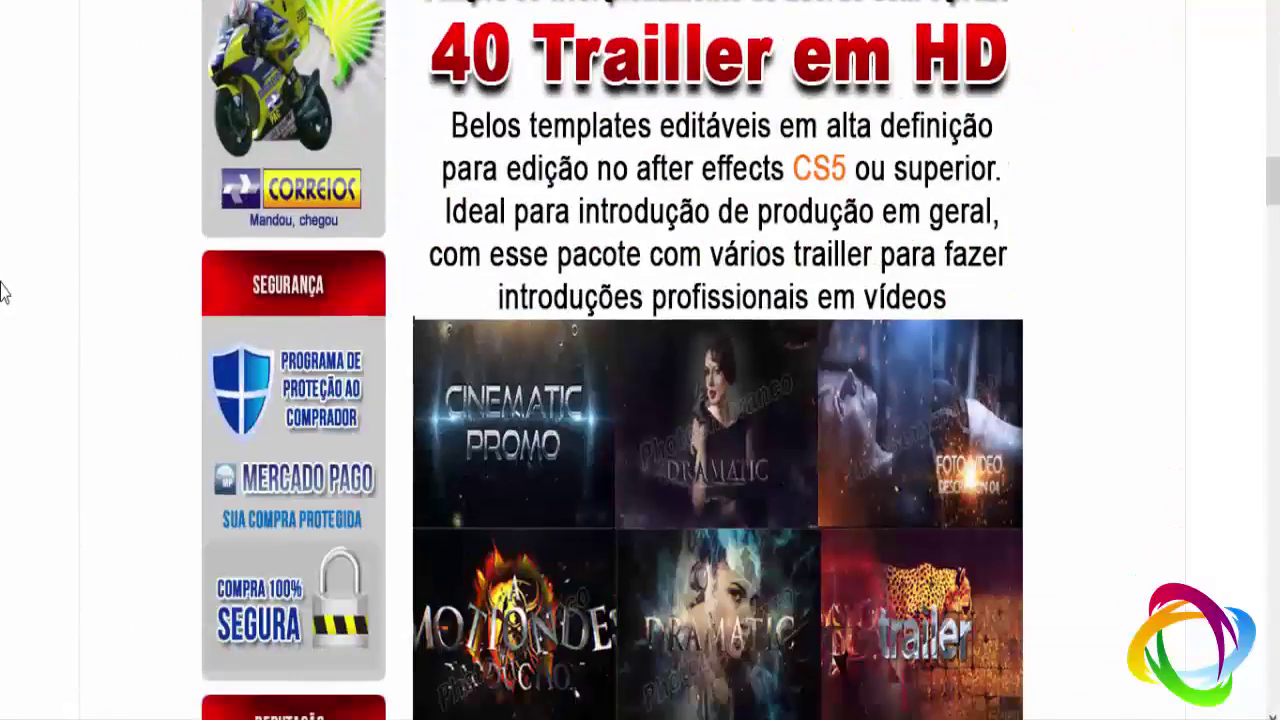
pyautogui.scroll(2, 3, 357)
pyautogui.scroll(-5, 3, 357)
pyautogui.scroll(-5, 3, 360)
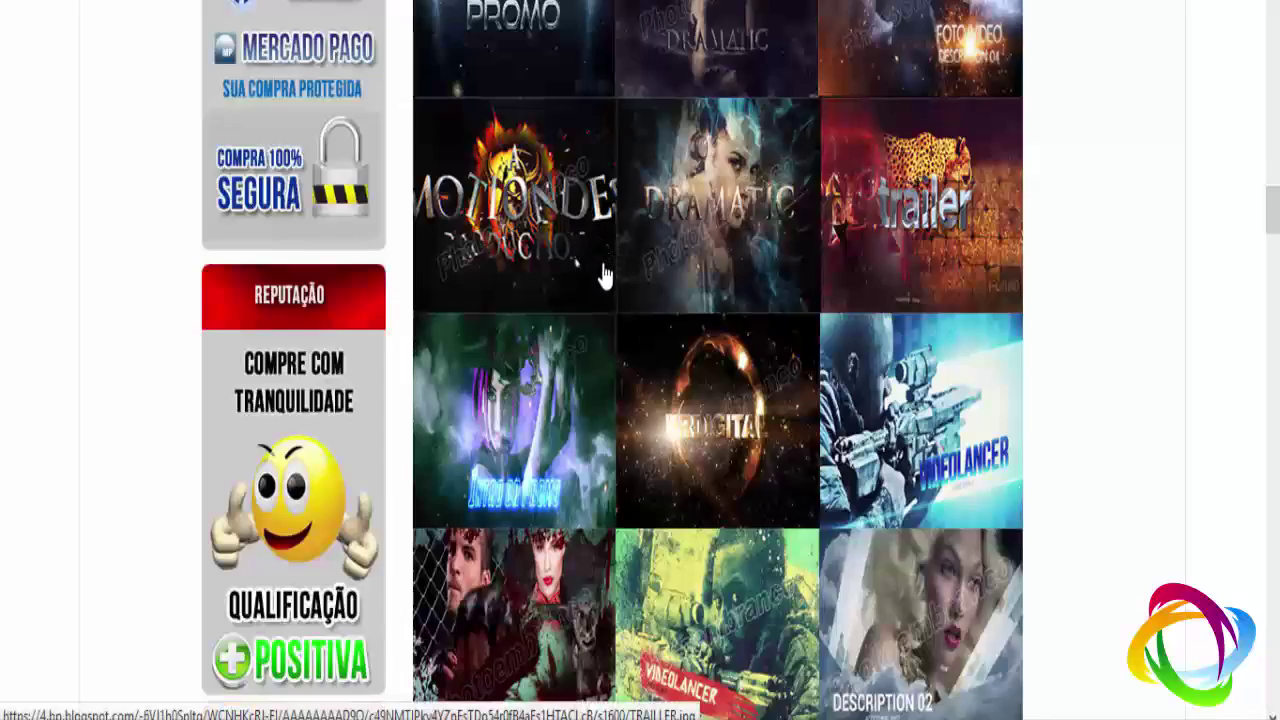
pyautogui.scroll(5, 603, 276)
pyautogui.scroll(5, 600, 284)
pyautogui.scroll(5, 600, 284)
pyautogui.scroll(5, 598, 285)
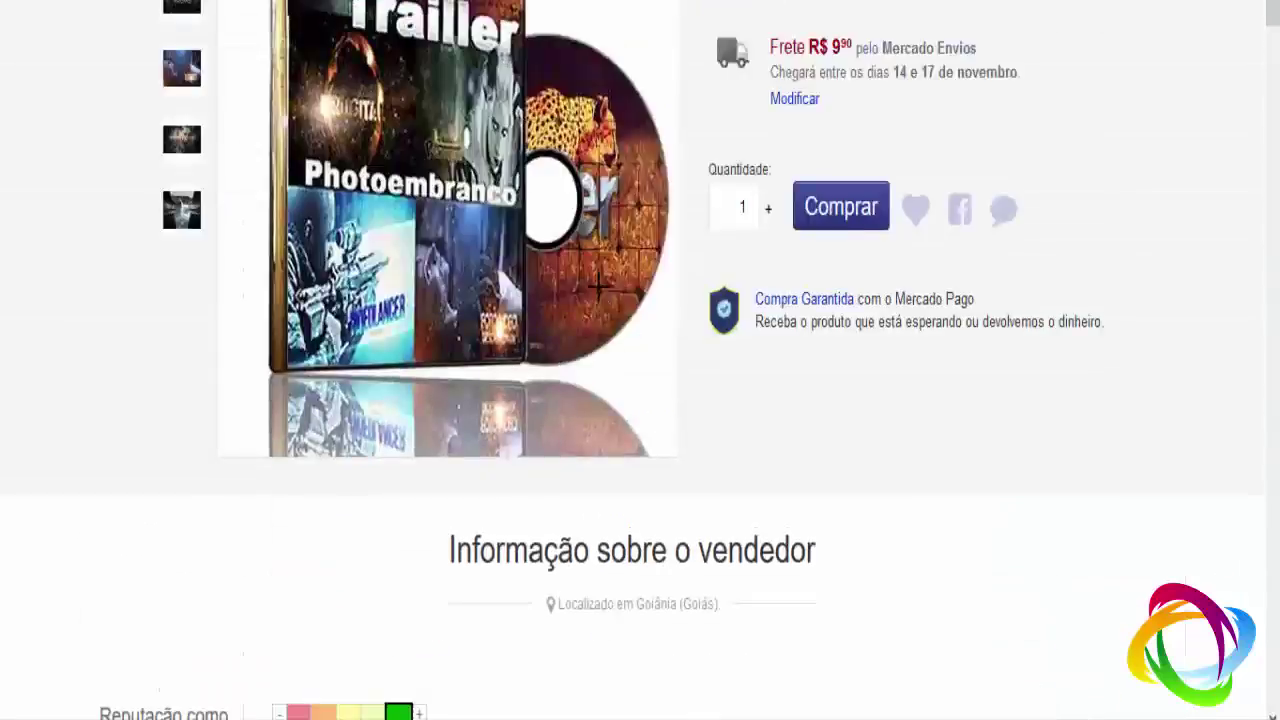
pyautogui.scroll(5, 598, 285)
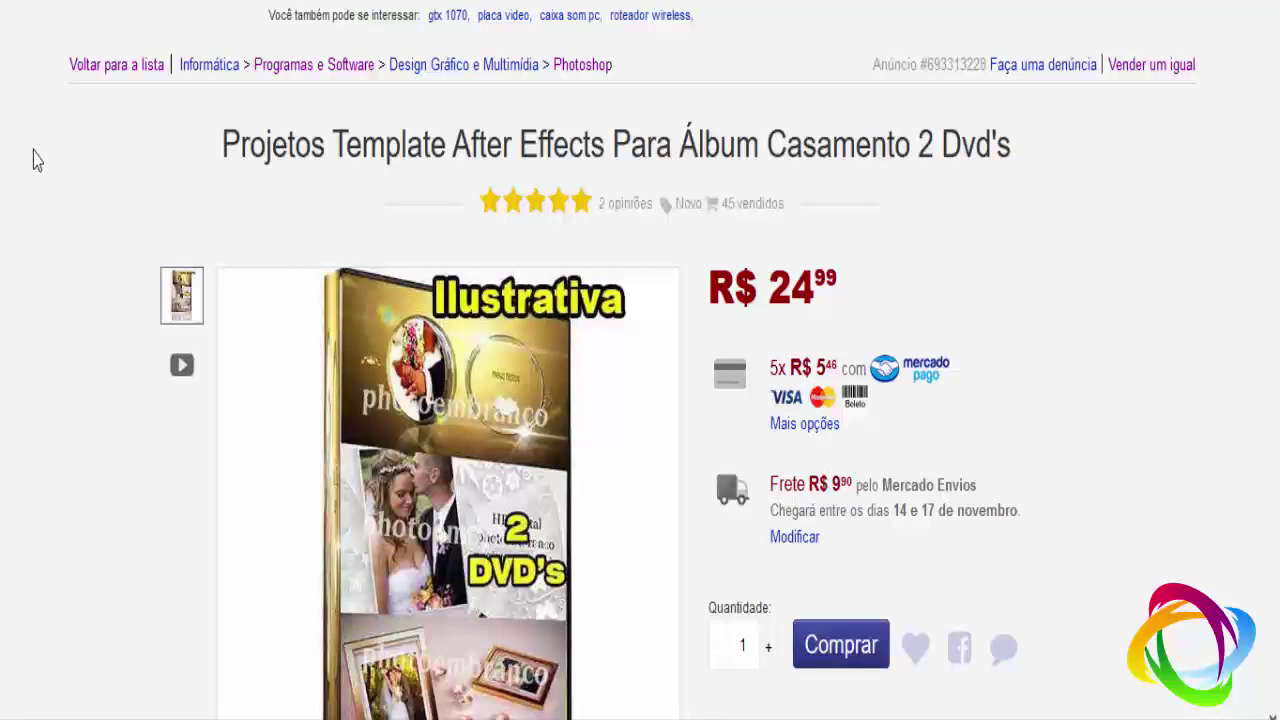
# Scroll through the wedding album template listing's description and back up
pyautogui.scroll(-2, 30, 158)
pyautogui.scroll(-5, 23, 157)
pyautogui.scroll(-5, 23, 157)
pyautogui.scroll(-5, 20, 162)
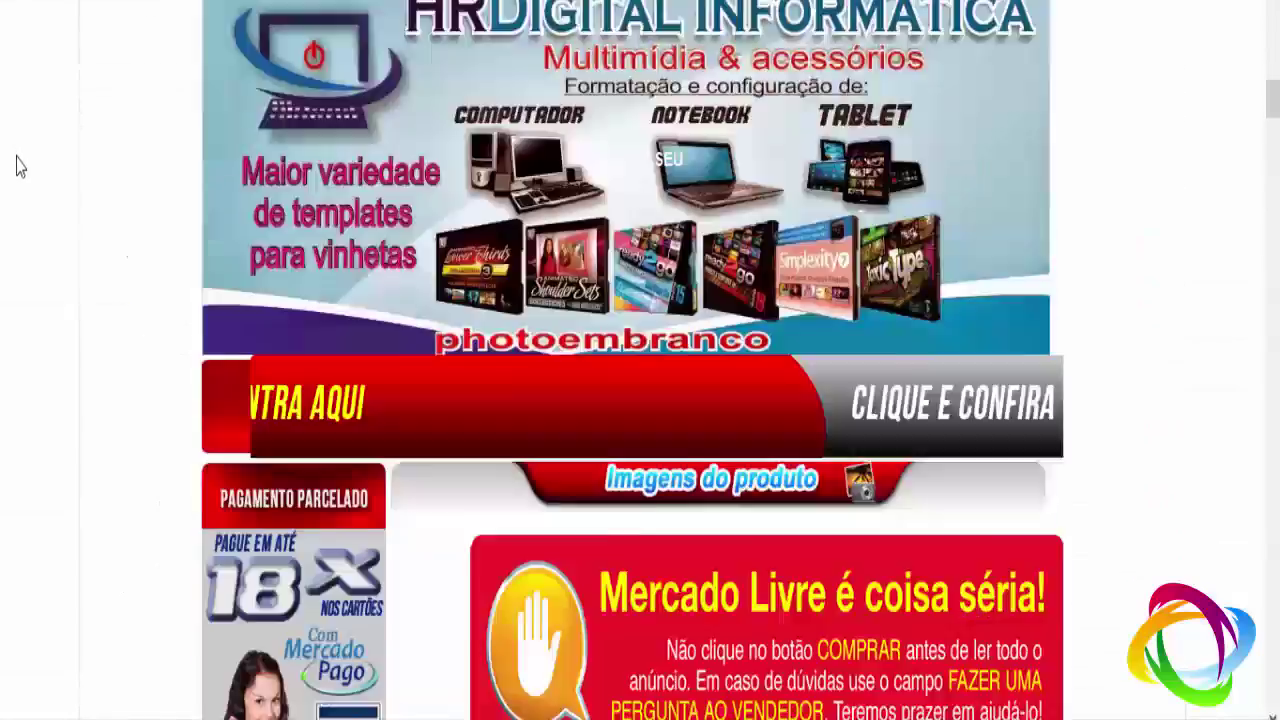
pyautogui.scroll(-5, 437, 240)
pyautogui.scroll(-5, 618, 474)
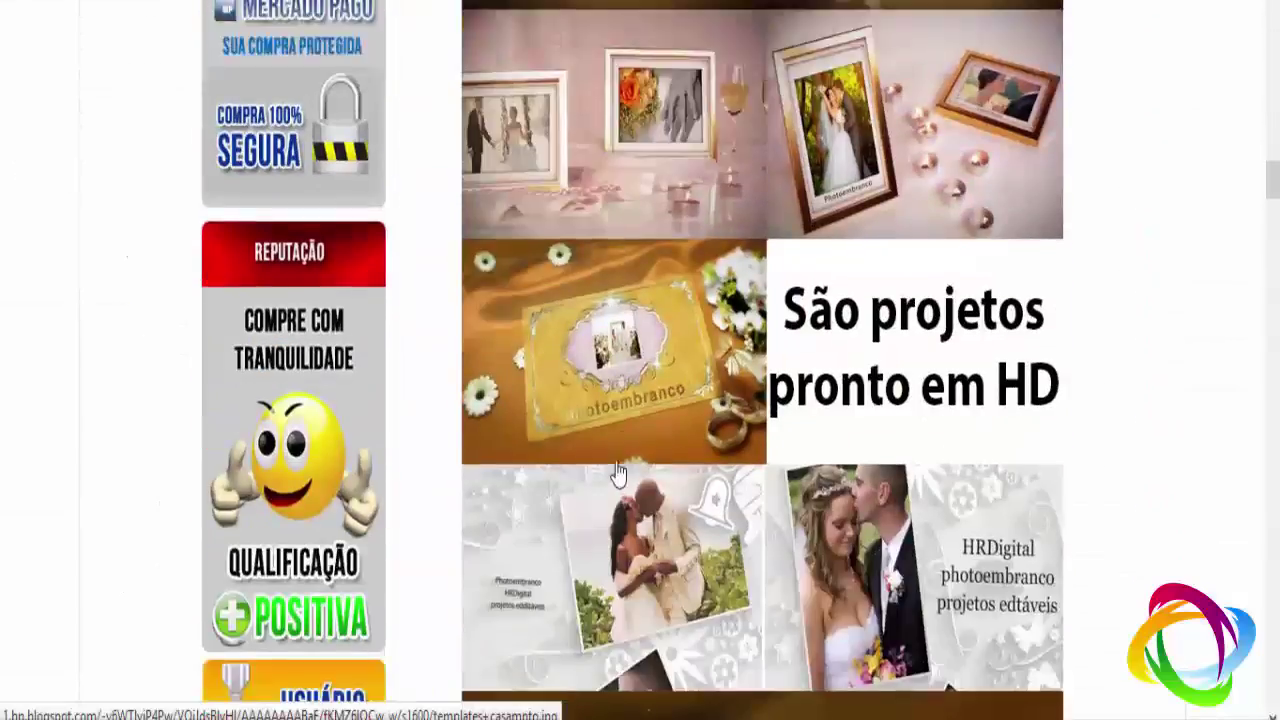
pyautogui.scroll(-1, 618, 474)
pyautogui.scroll(-4, 766, 437)
pyautogui.scroll(5, 766, 437)
pyautogui.scroll(5, 740, 427)
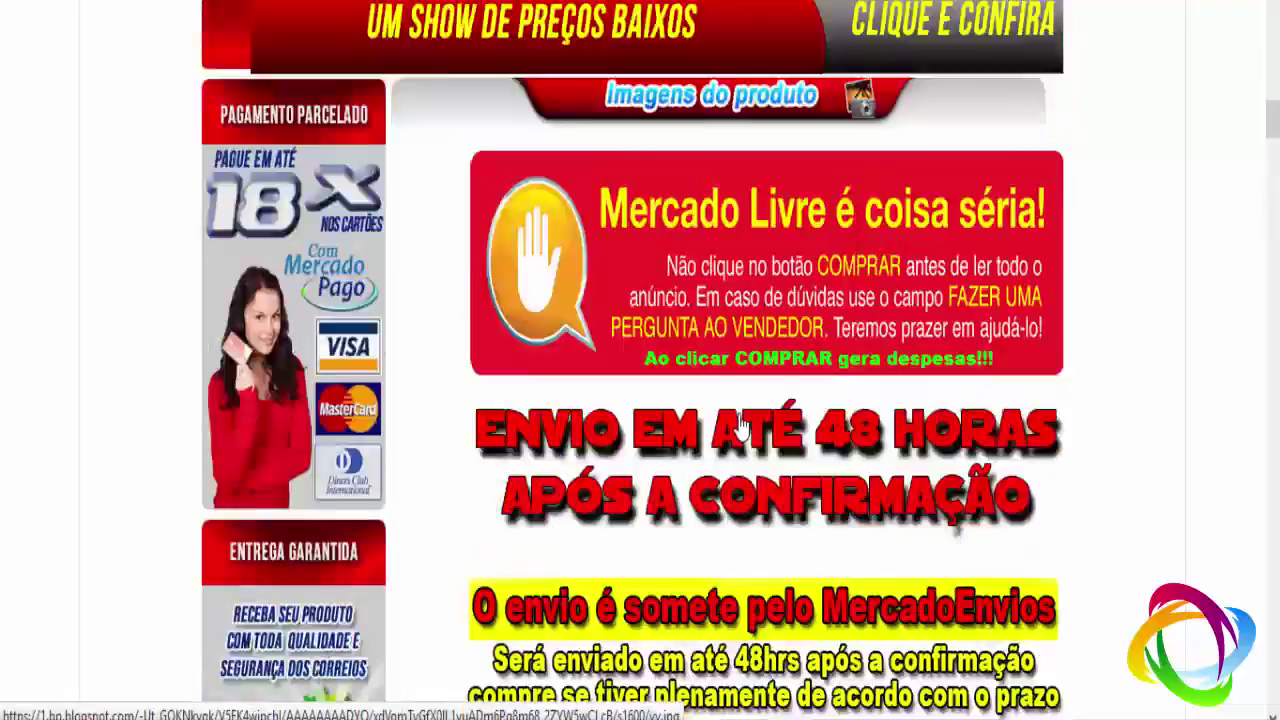
pyautogui.scroll(5, 740, 427)
pyautogui.scroll(5, 737, 423)
pyautogui.scroll(5, 737, 420)
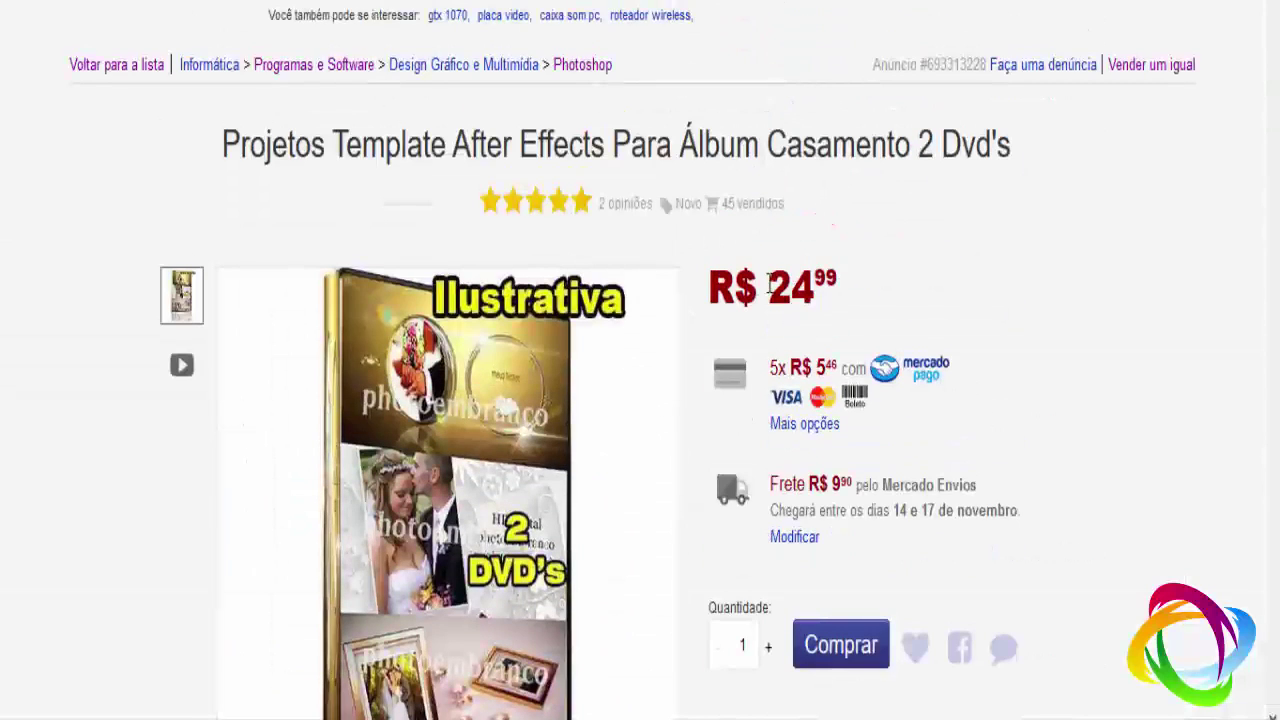
# Select the R$ 24,99 price text on the wedding album listing
pyautogui.moveTo(770, 285); pyautogui.dragTo(849, 289)
pyautogui.click(827, 287)
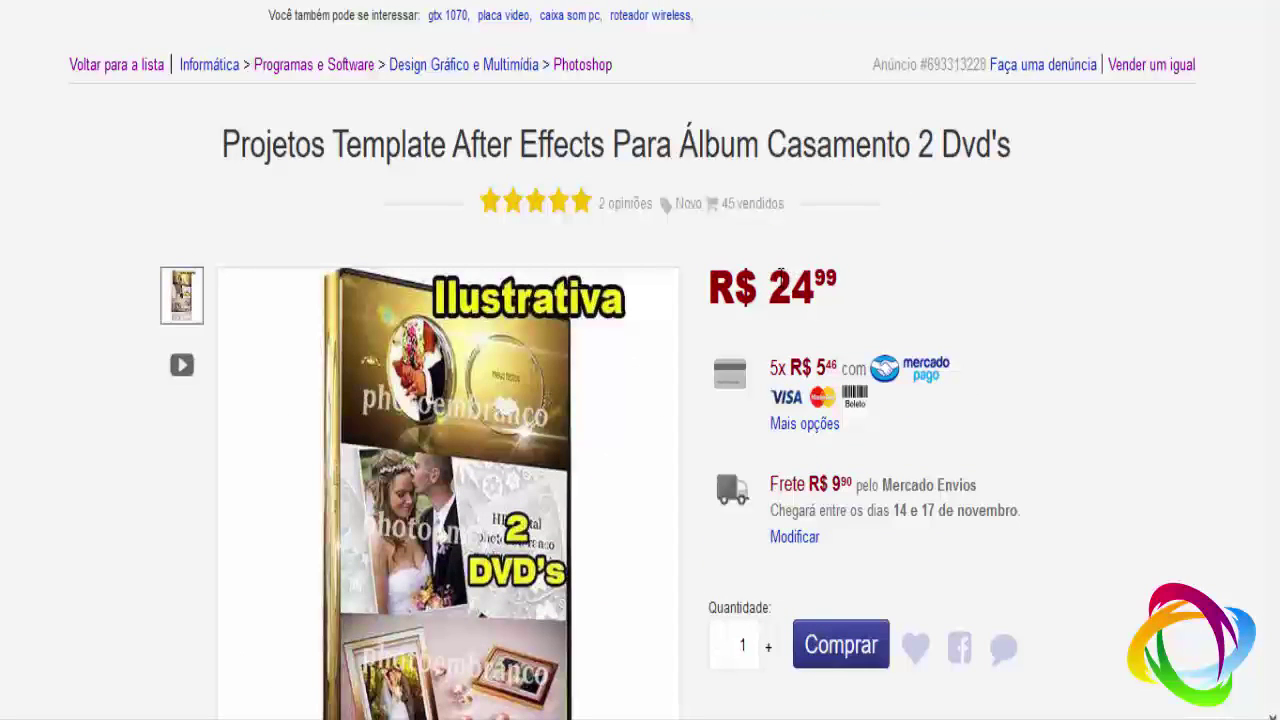
pyautogui.moveTo(777, 280); pyautogui.dragTo(838, 279)
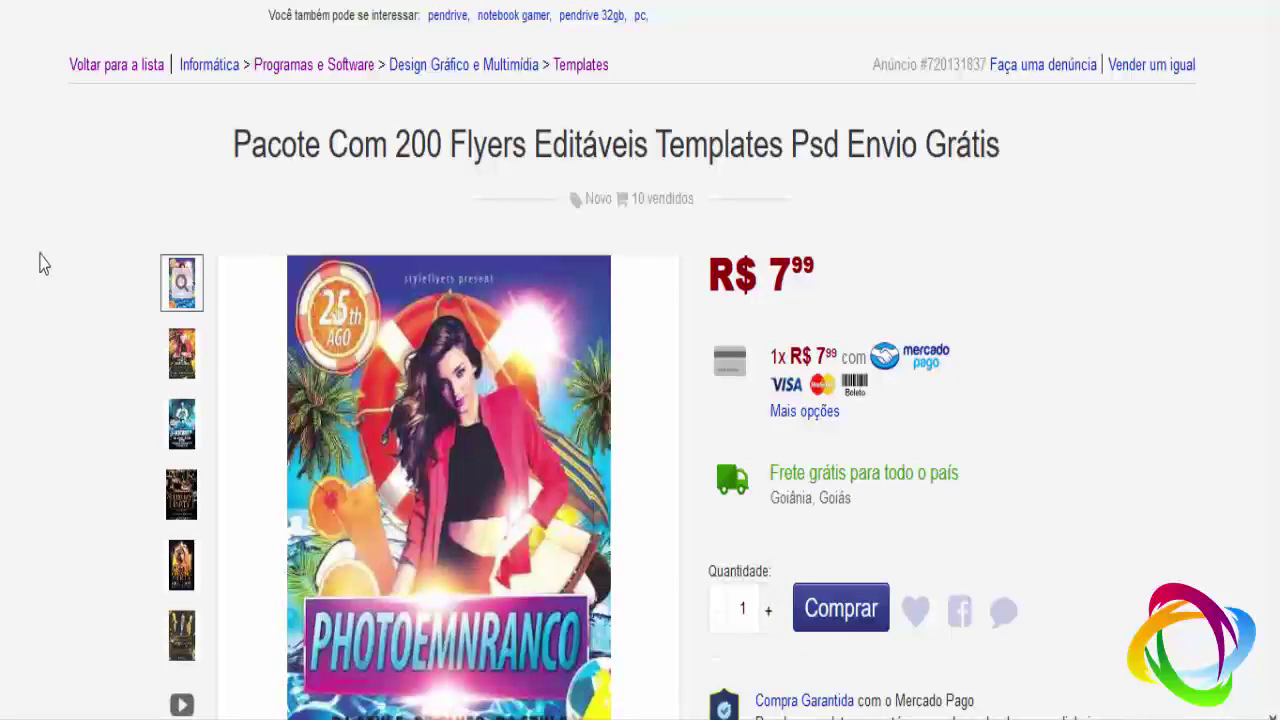
# Enlarge the flyer previews and step through ICICUBE, Luxury Party, Grand Opening and 25th AGO flyers
pyautogui.click(165, 373)
pyautogui.click(396, 368)
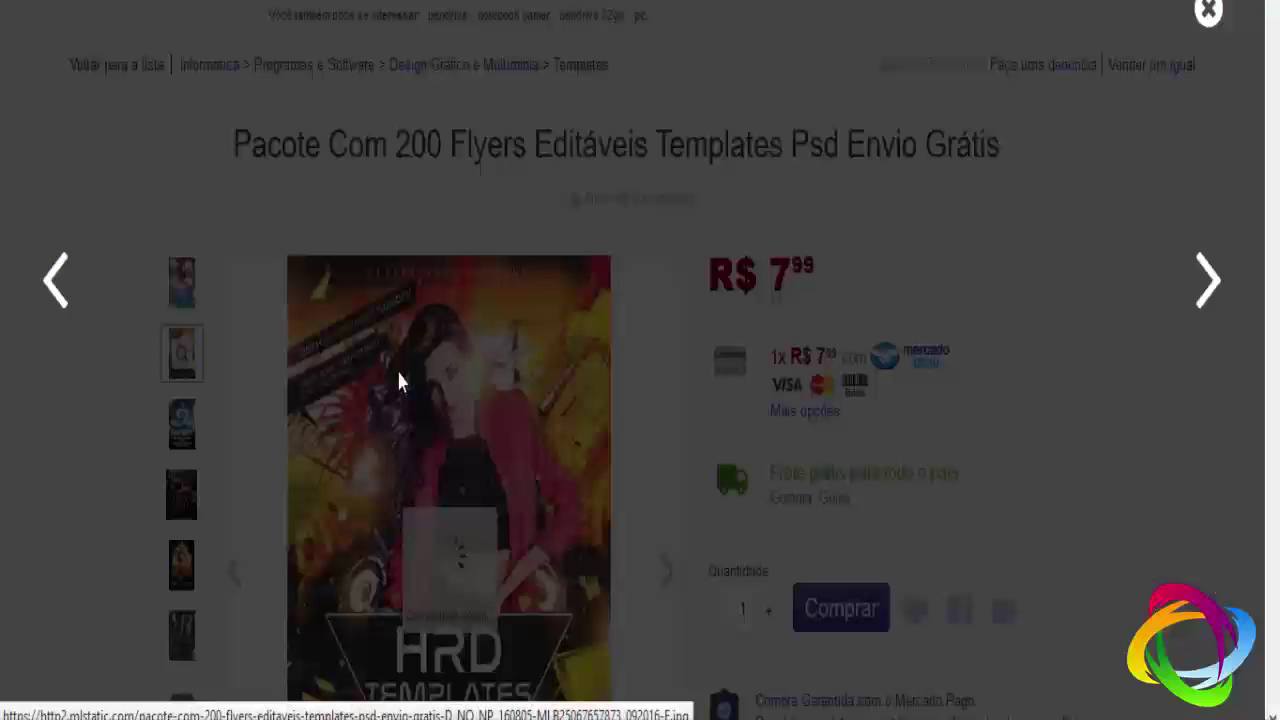
pyautogui.click(1205, 295)
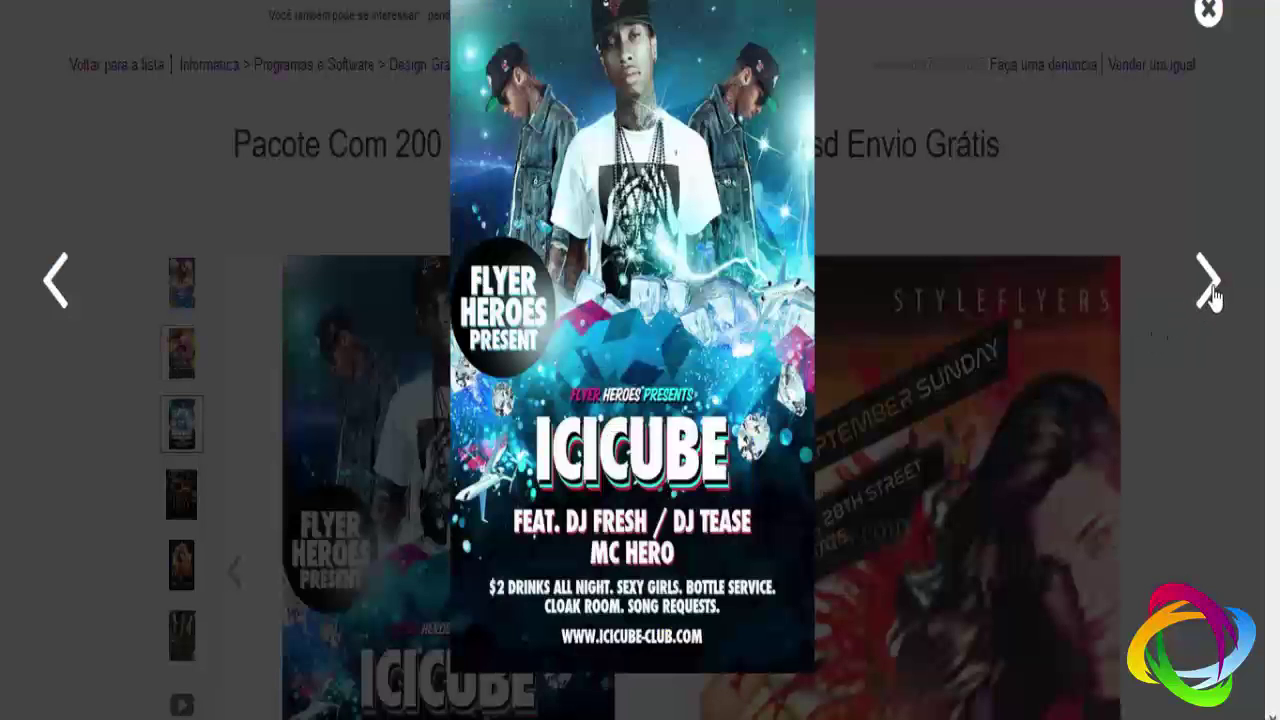
pyautogui.click(1210, 295)
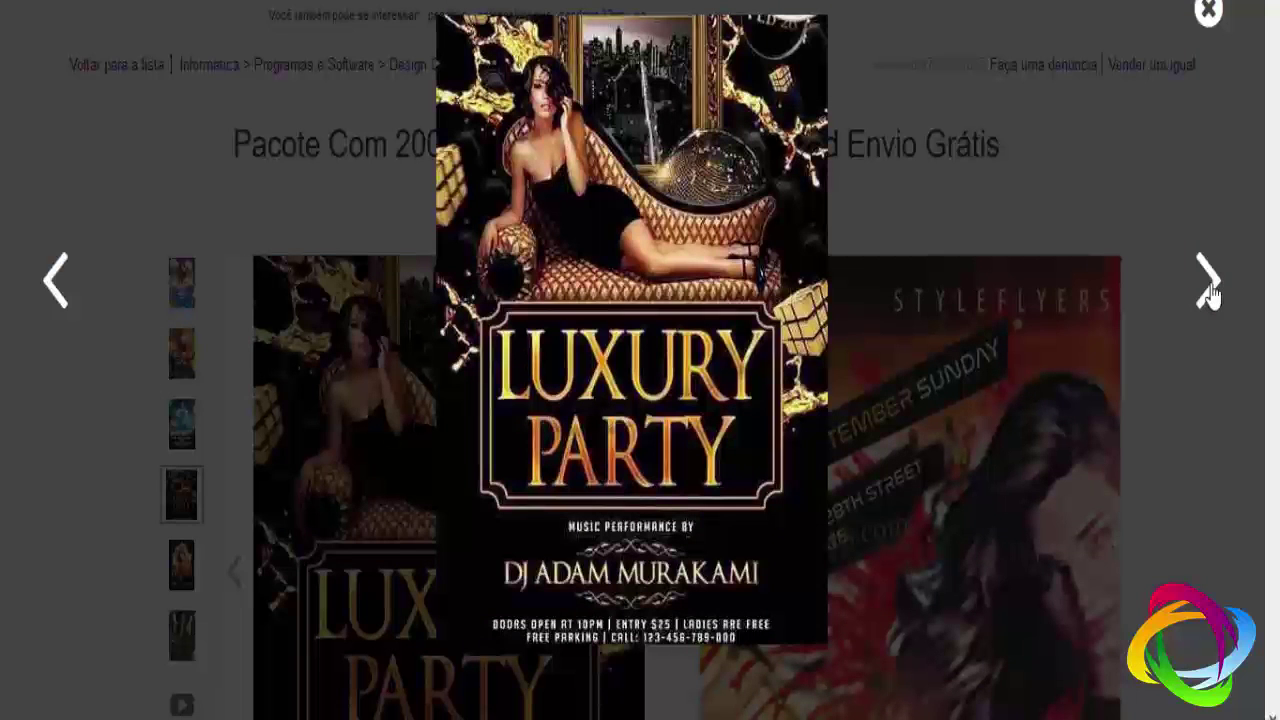
pyautogui.click(1210, 295)
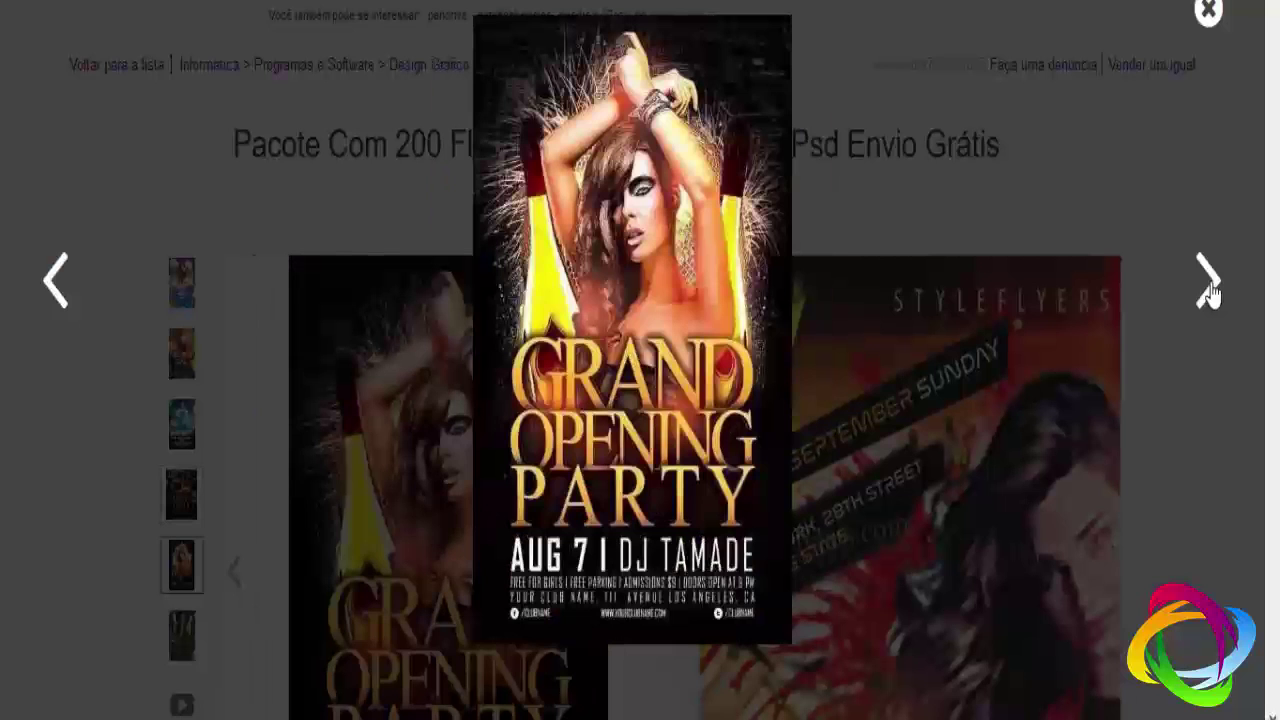
pyautogui.click(1210, 295)
pyautogui.click(1208, 287)
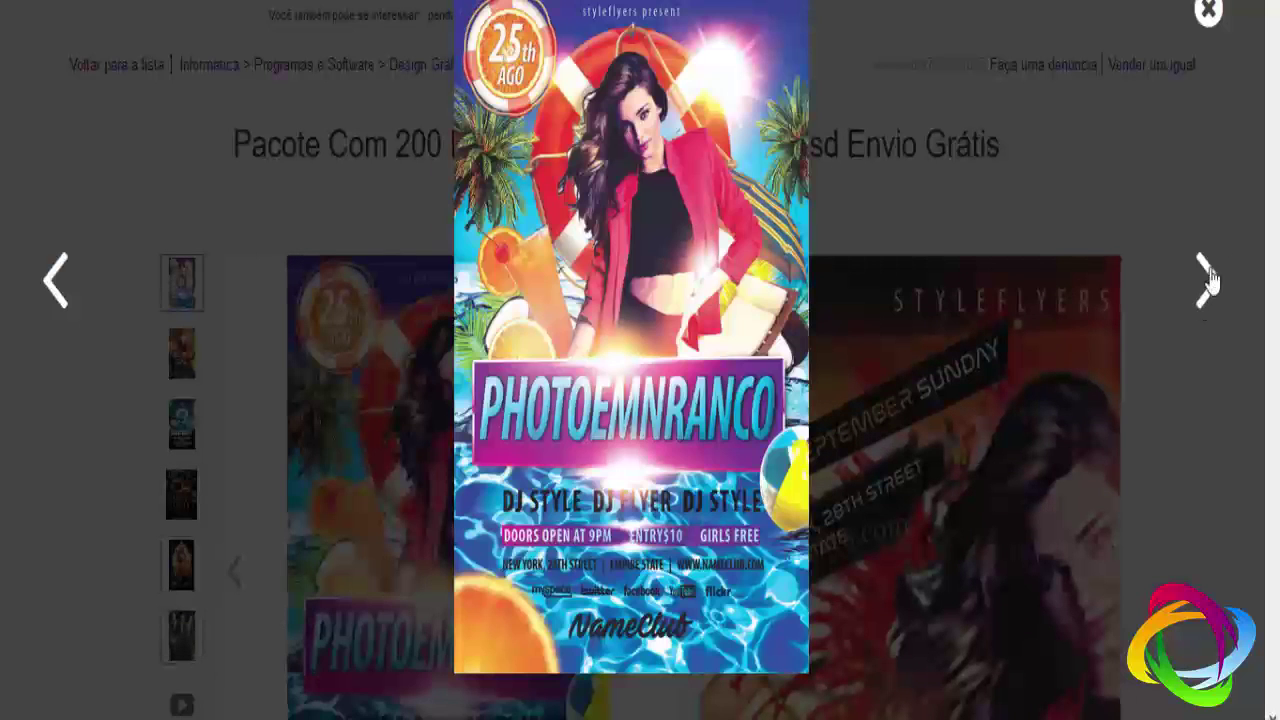
pyautogui.click(1208, 14)
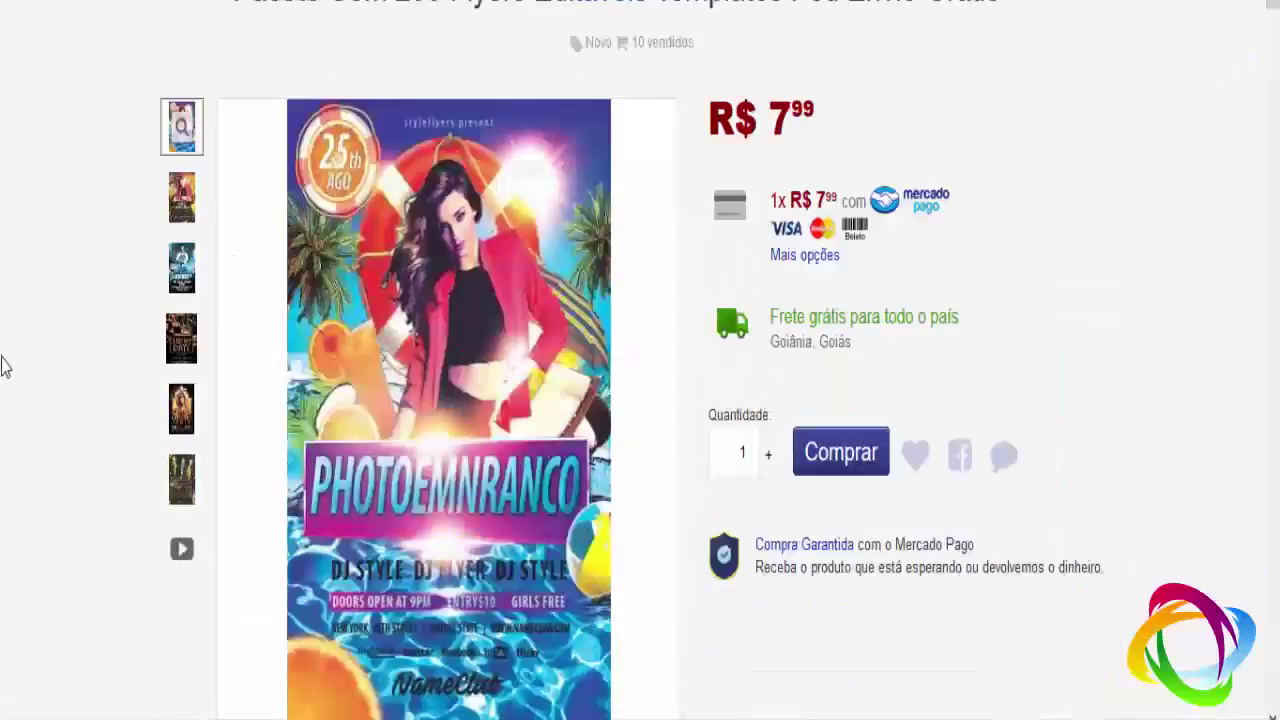
# Scroll down the 200 flyers pack product page and back to the top
pyautogui.scroll(-10, 46, 471)
pyautogui.scroll(-10, 57, 480)
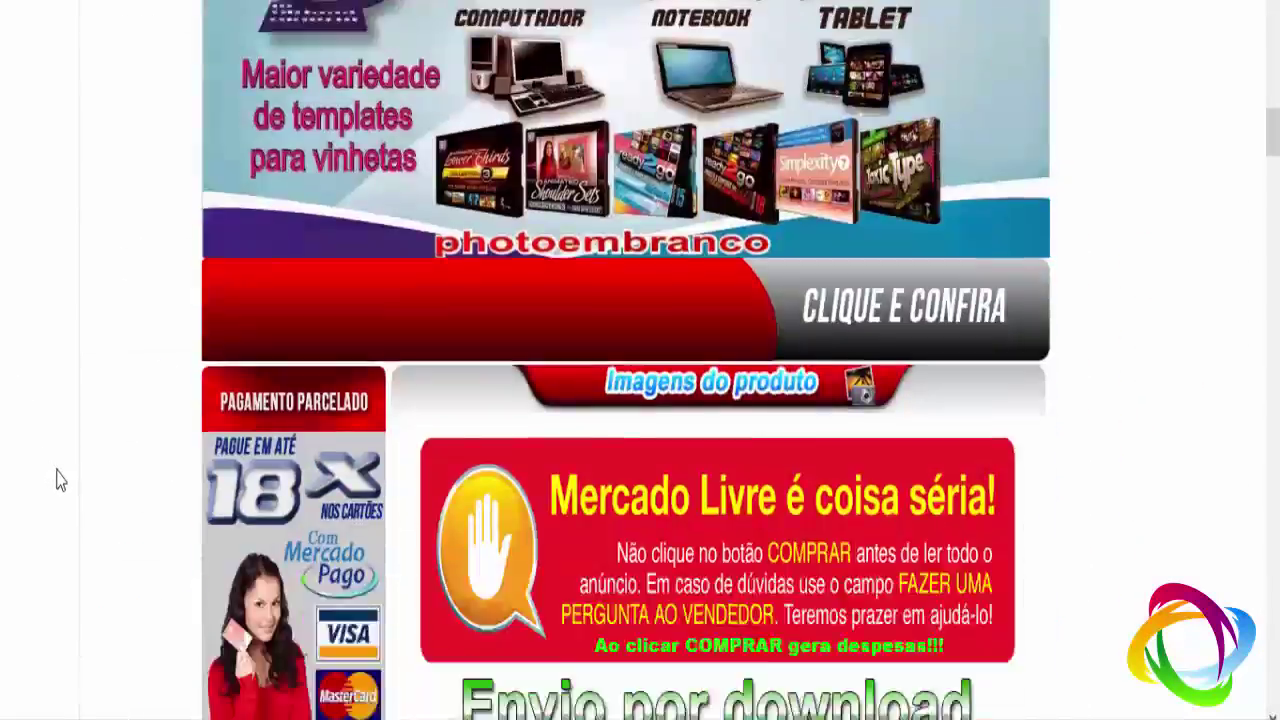
pyautogui.scroll(-8, 57, 480)
pyautogui.scroll(-8, 58, 478)
pyautogui.scroll(4, 660, 440)
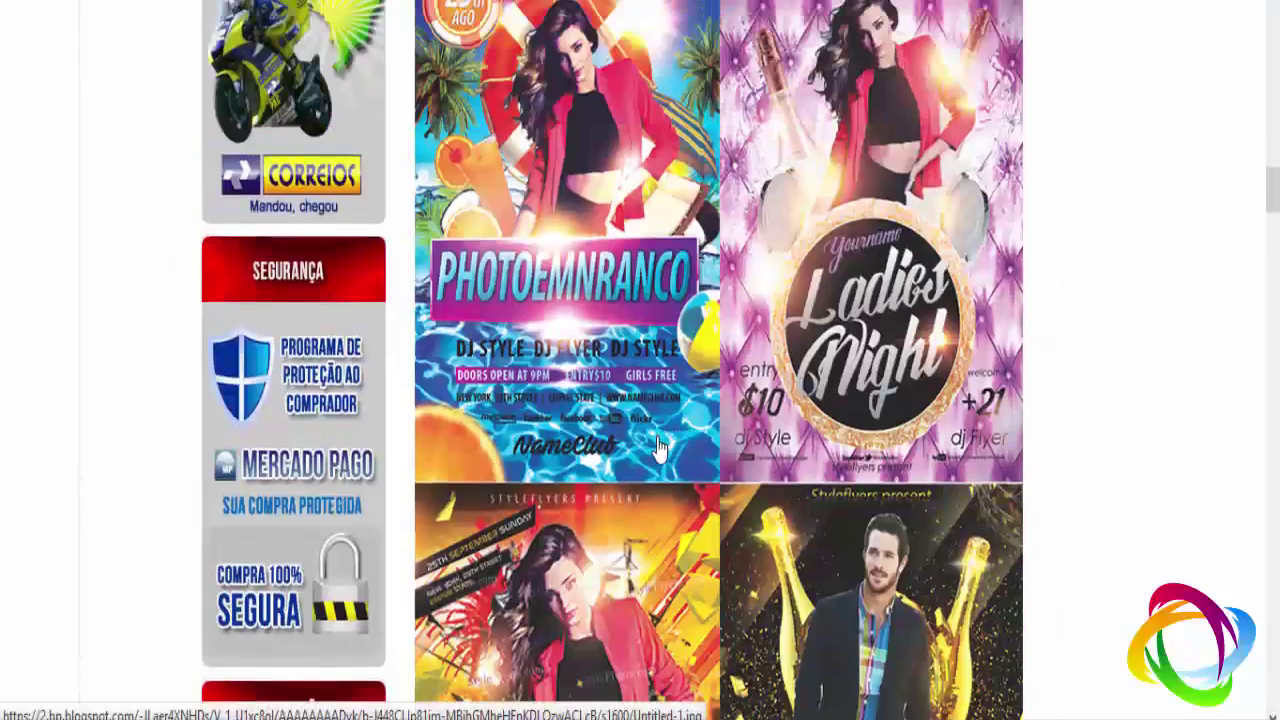
pyautogui.scroll(5, 620, 455)
pyautogui.scroll(5, 610, 465)
pyautogui.scroll(5, 606, 468)
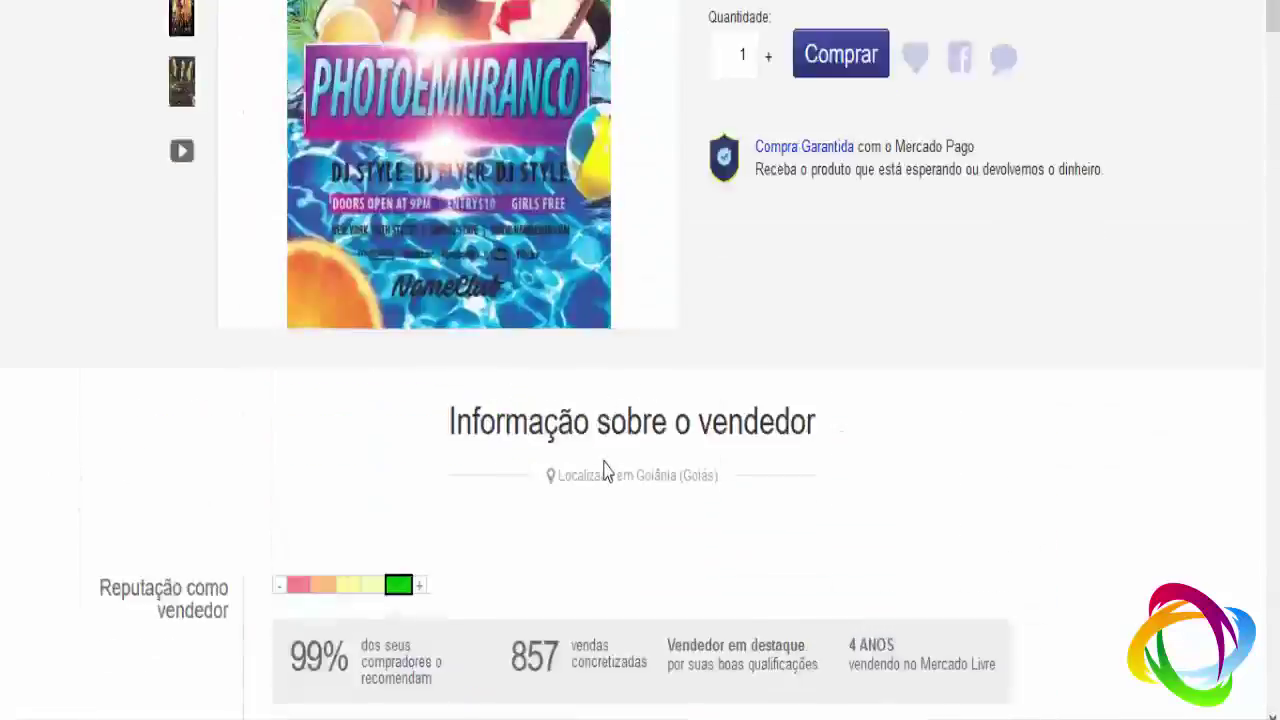
pyautogui.scroll(5, 606, 466)
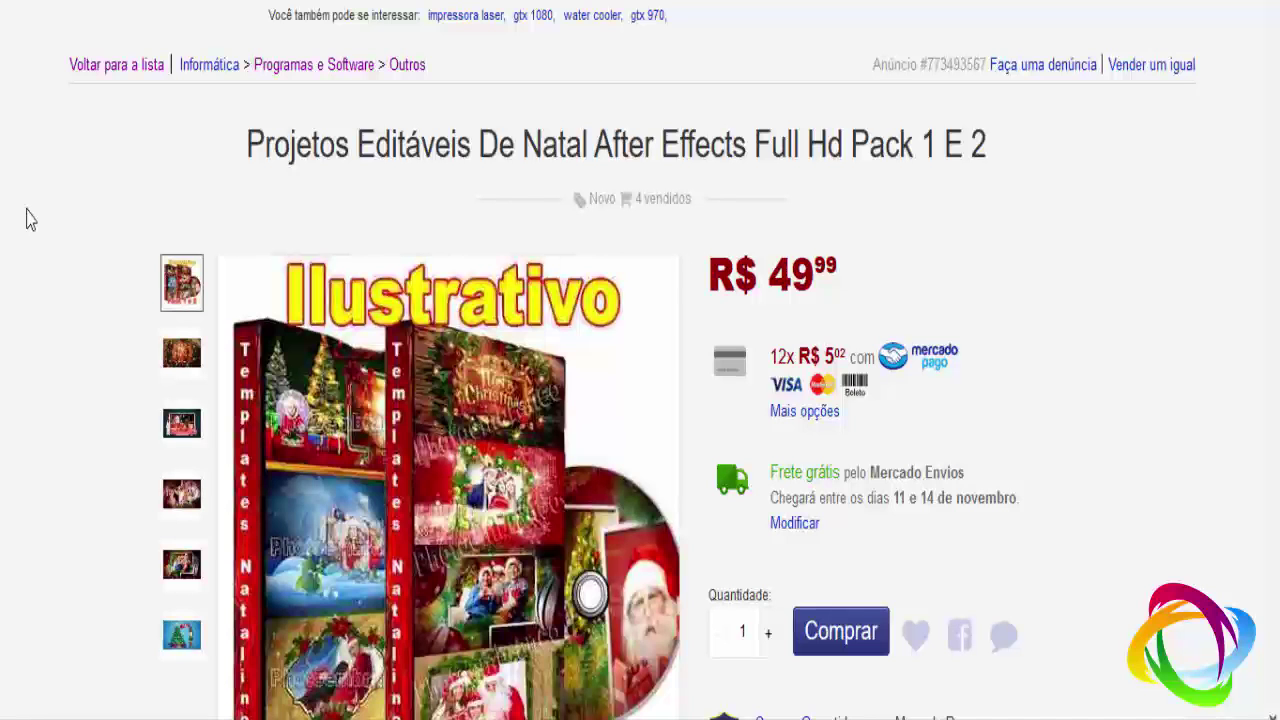
# Scroll through the Natal After Effects Full Hd Pack 1 E 2 listing's description and back up
pyautogui.scroll(-2, 28, 220)
pyautogui.scroll(-2, 28, 220)
pyautogui.scroll(3, 30, 220)
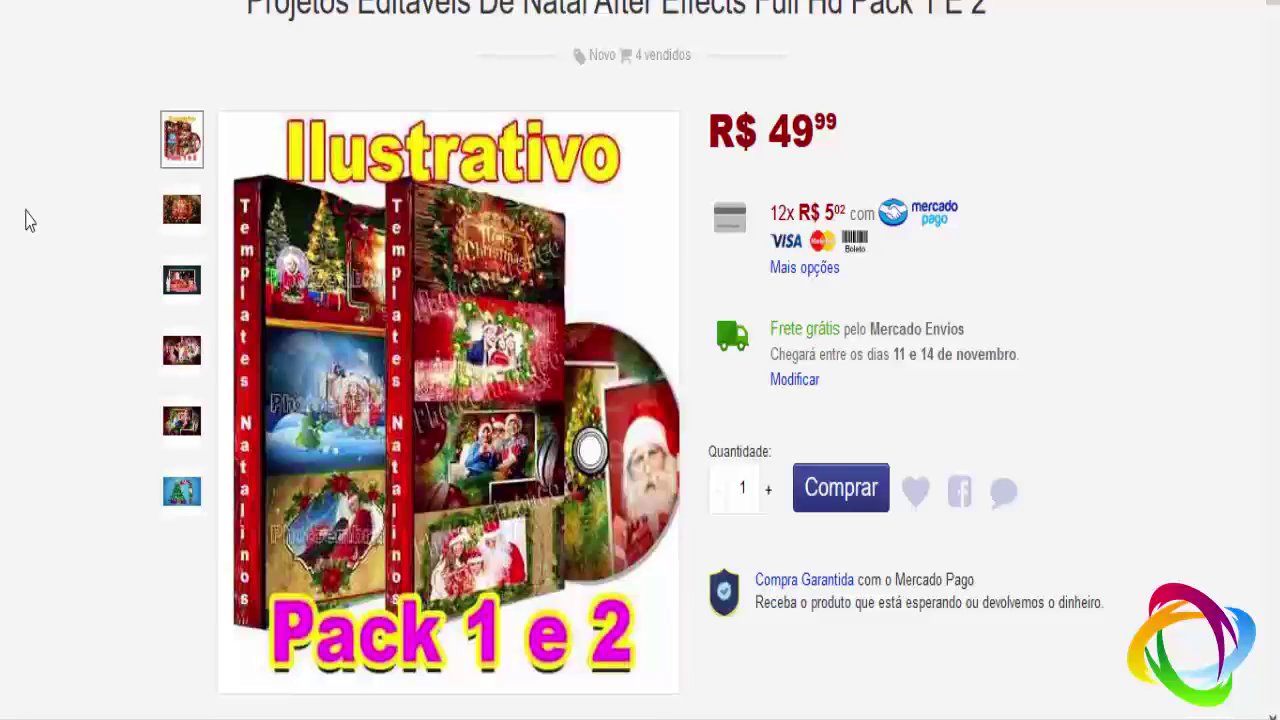
pyautogui.scroll(-3, 28, 220)
pyautogui.scroll(-4, 28, 220)
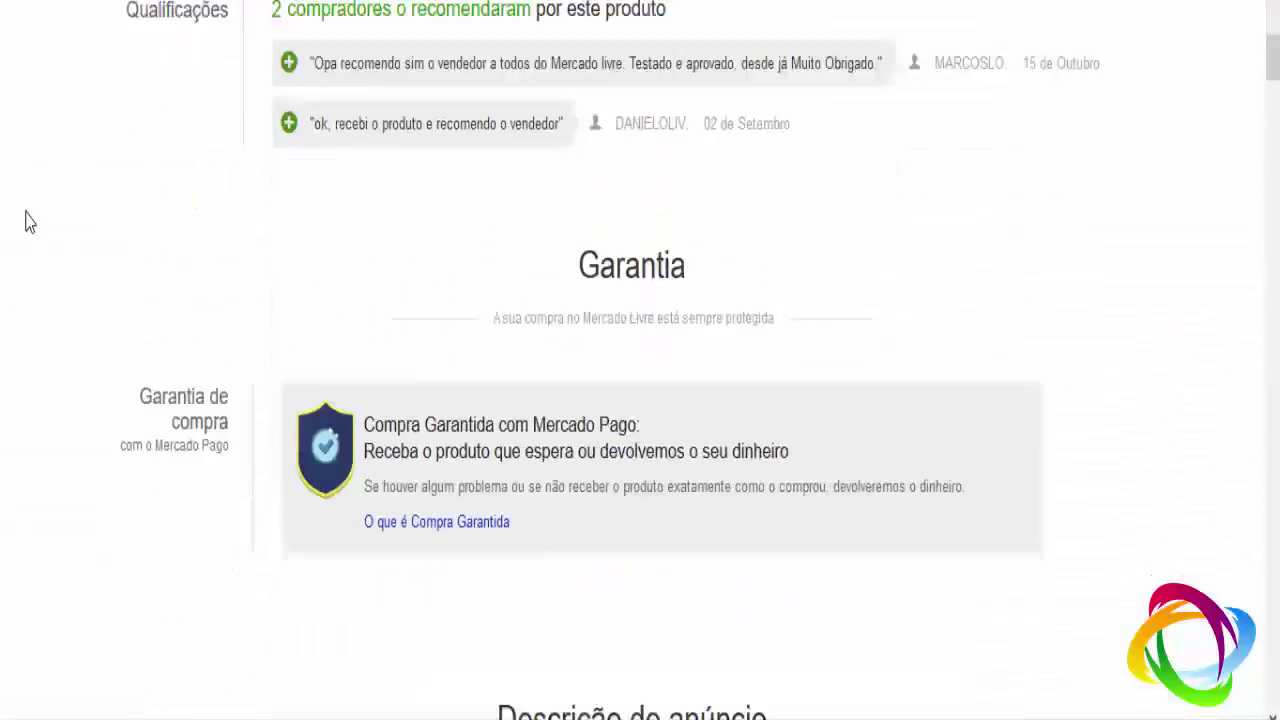
pyautogui.scroll(-4, 28, 220)
pyautogui.scroll(-3, 28, 220)
pyautogui.scroll(-3, 28, 220)
pyautogui.scroll(-4, 28, 220)
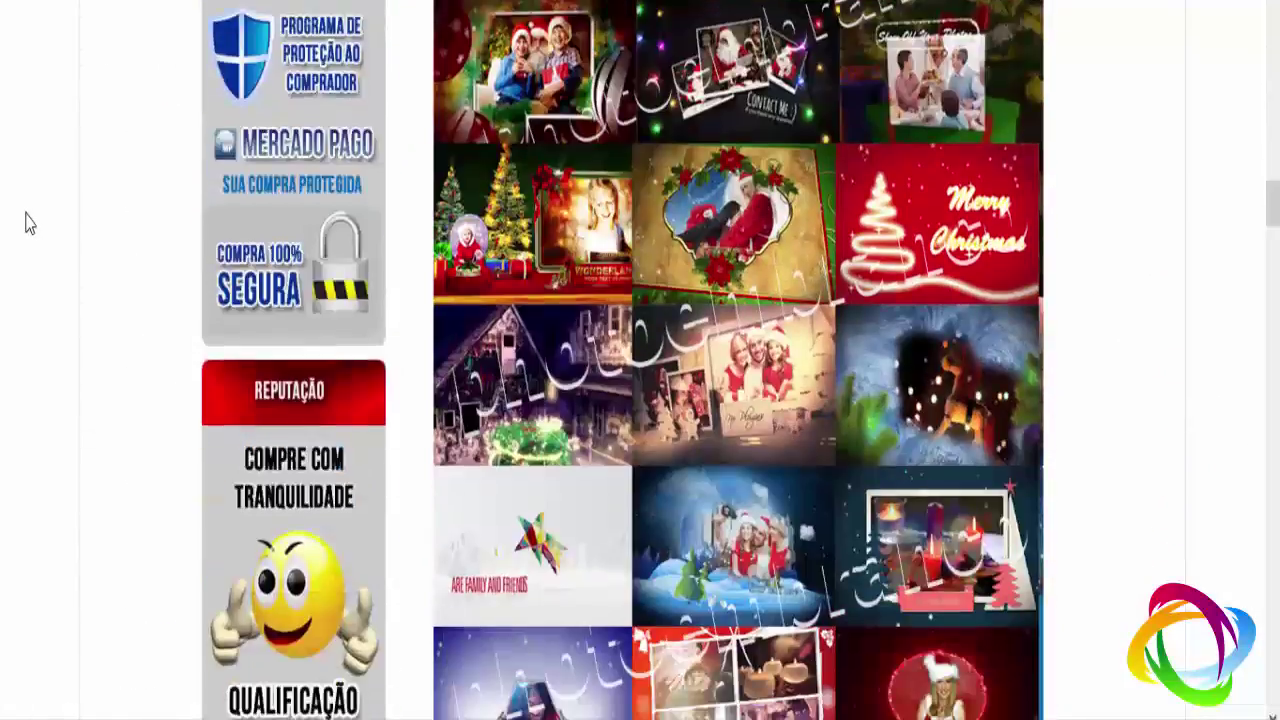
pyautogui.scroll(-3, 28, 224)
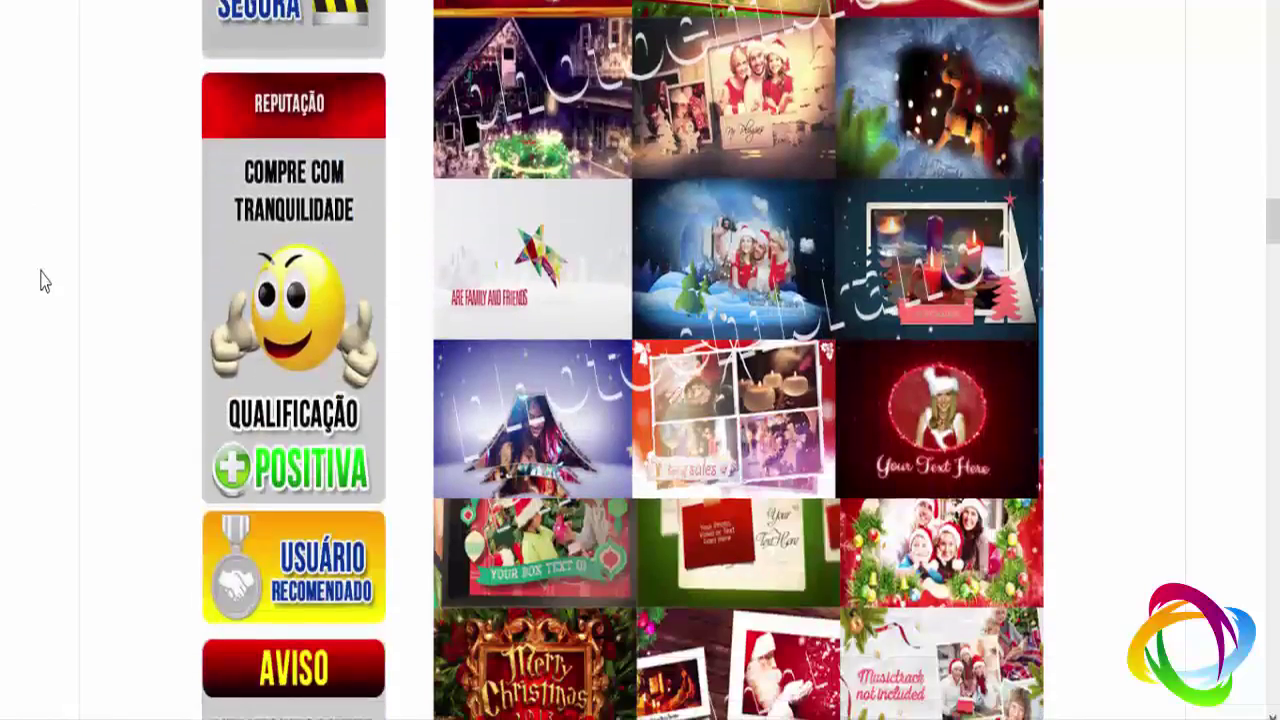
pyautogui.scroll(4, 42, 280)
pyautogui.scroll(5, 42, 280)
pyautogui.scroll(5, 42, 280)
pyautogui.scroll(5, 42, 280)
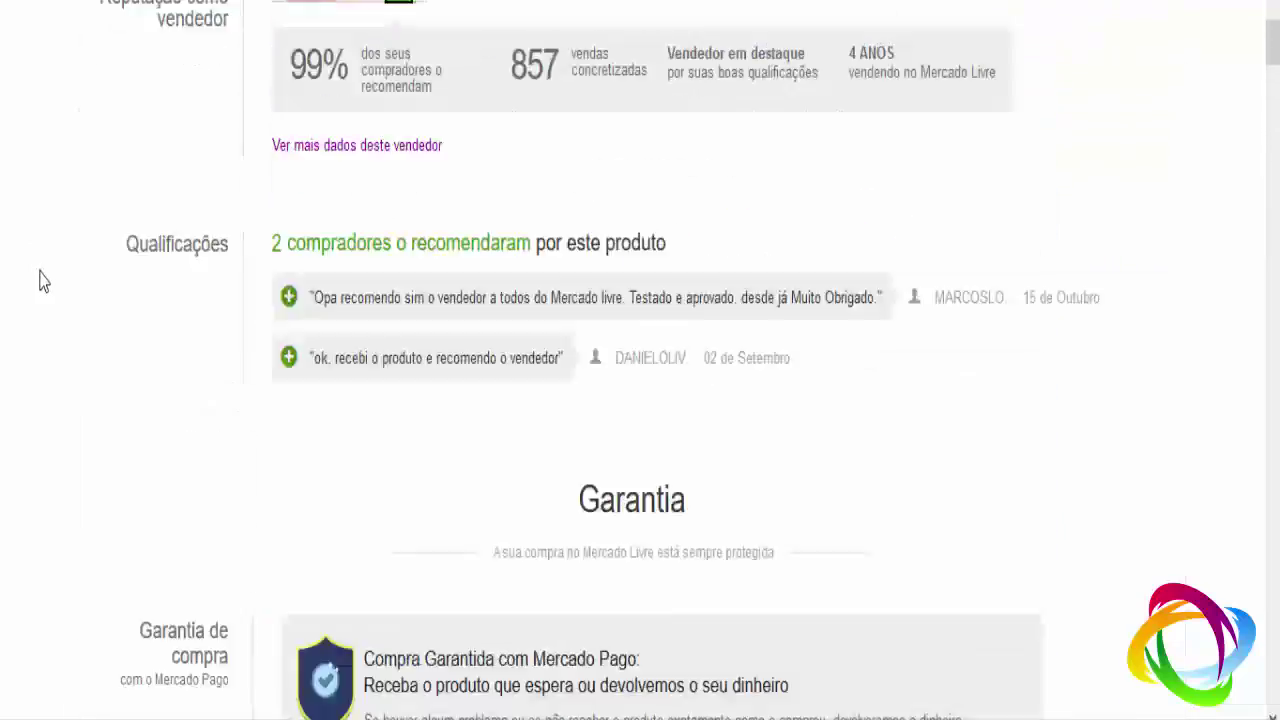
pyautogui.scroll(10, 42, 281)
pyautogui.scroll(1, 42, 281)
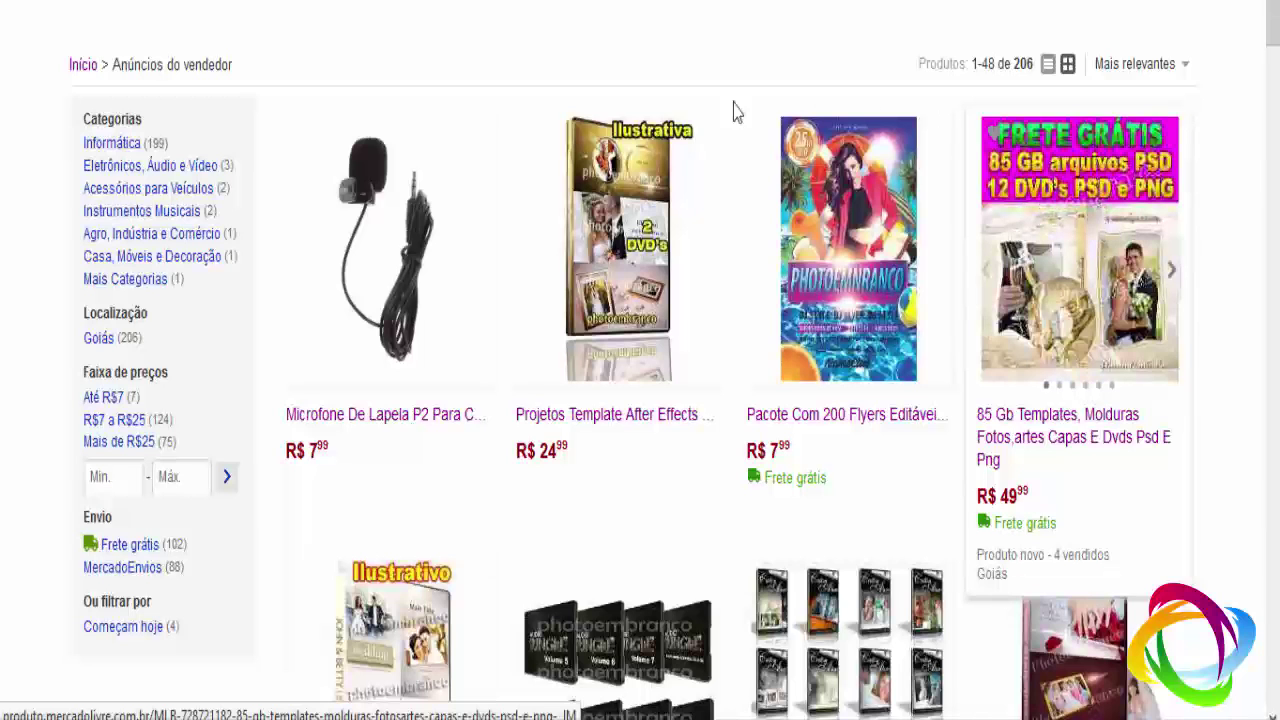
pyautogui.scroll(-4, 384, 268)
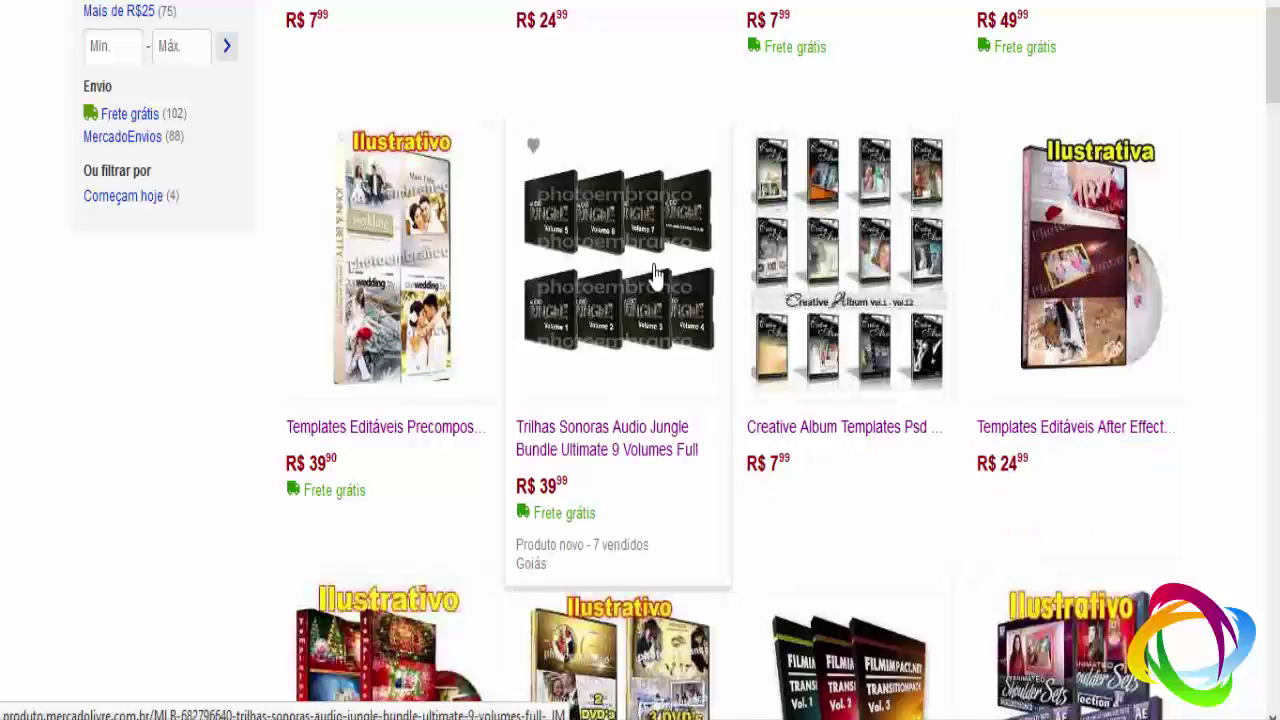
pyautogui.scroll(-5, 658, 278)
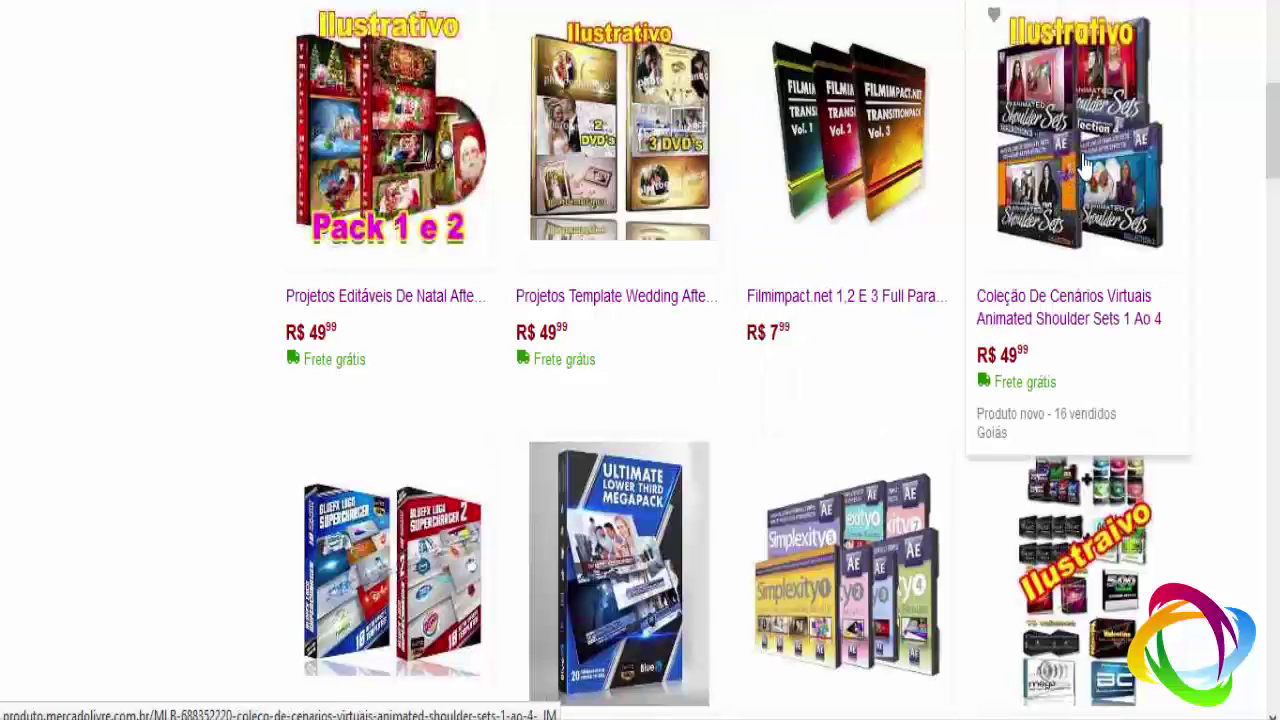
pyautogui.scroll(-3, 229, 294)
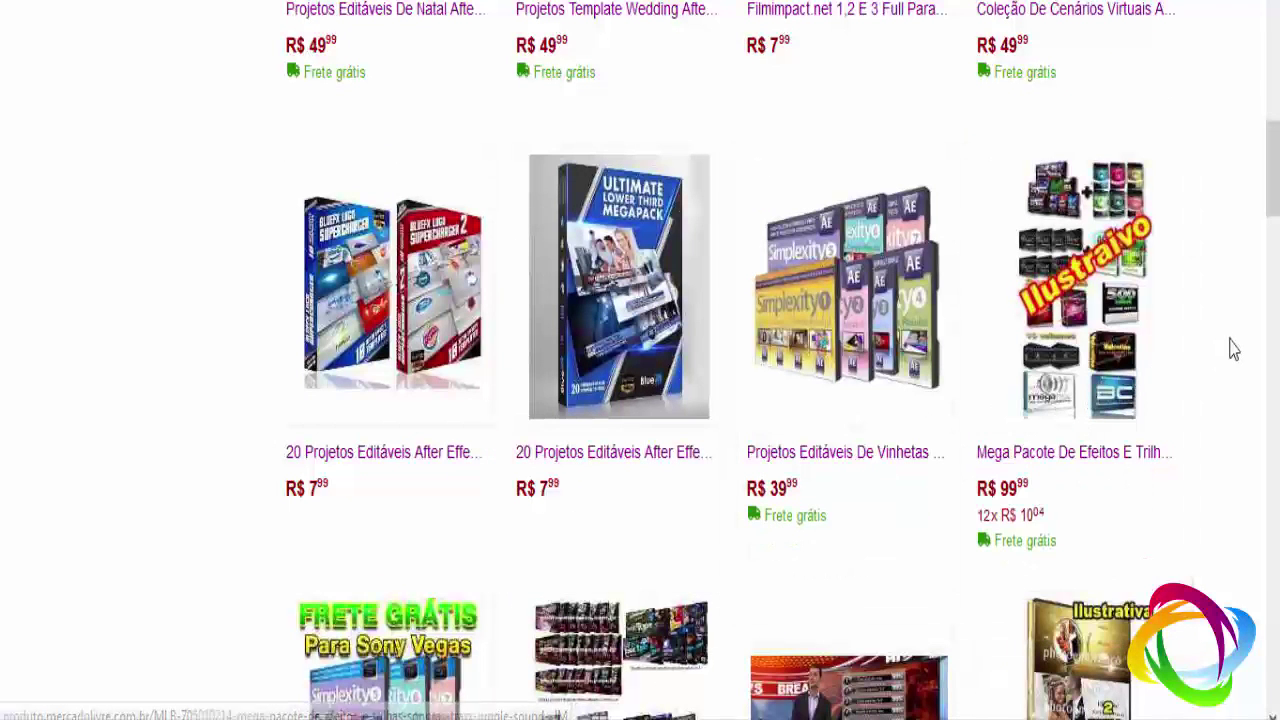
pyautogui.scroll(-4, 1128, 283)
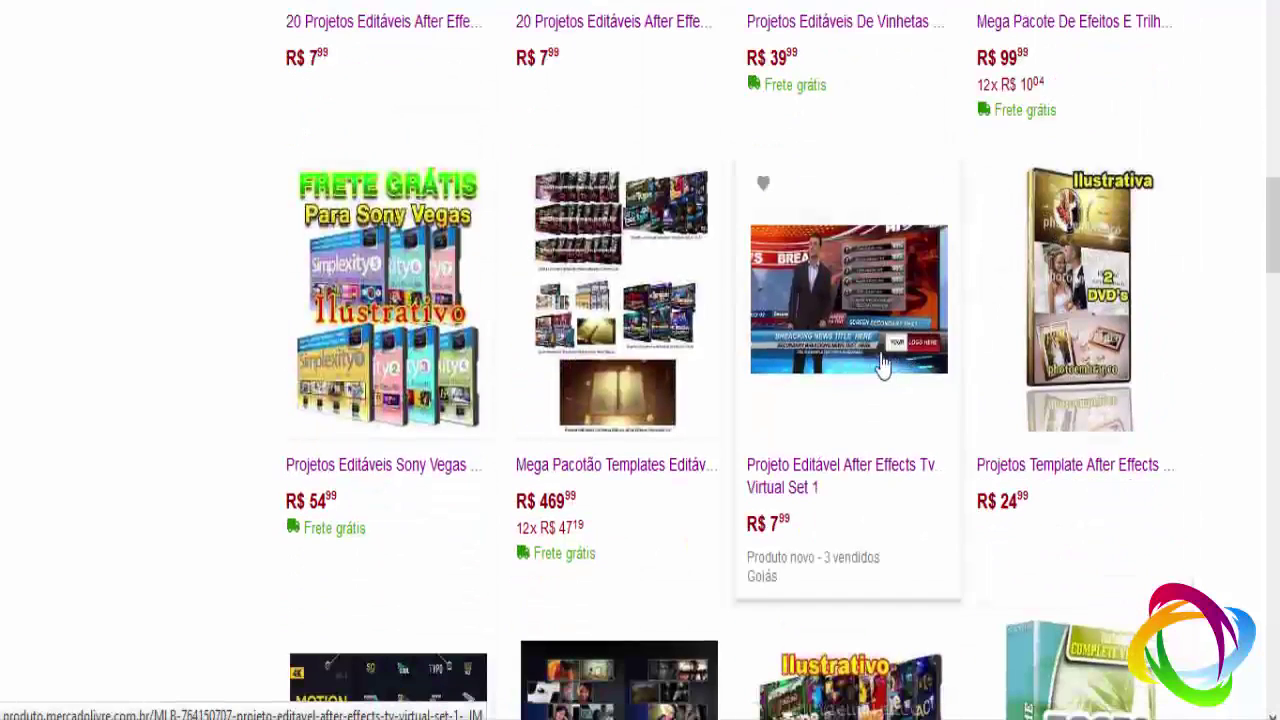
pyautogui.moveTo(386, 232)
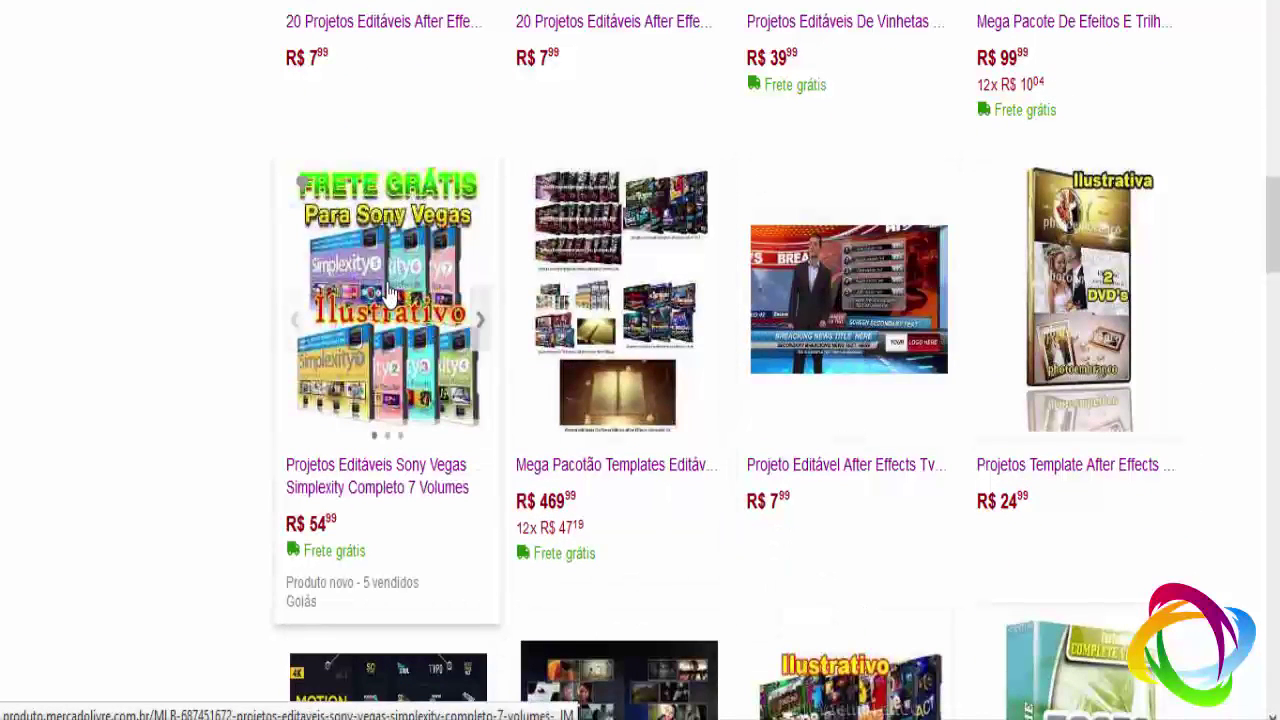
pyautogui.scroll(-4, 390, 292)
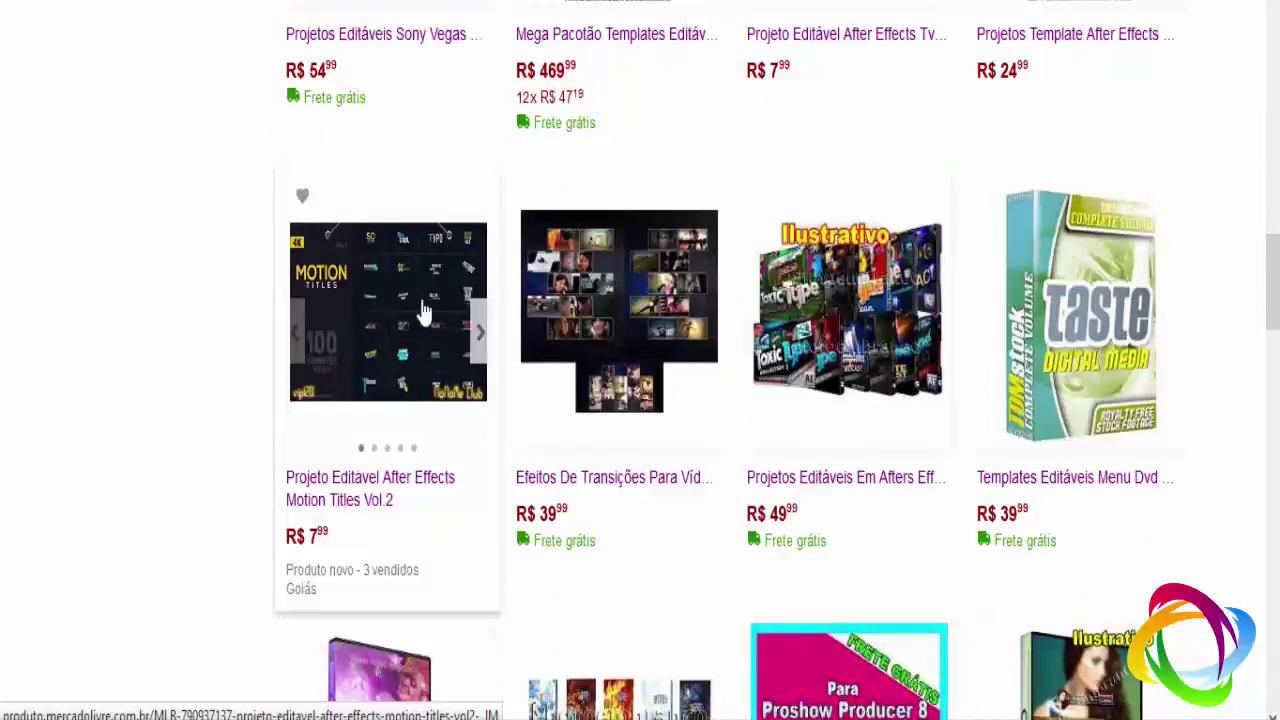
pyautogui.scroll(-10, 570, 250)
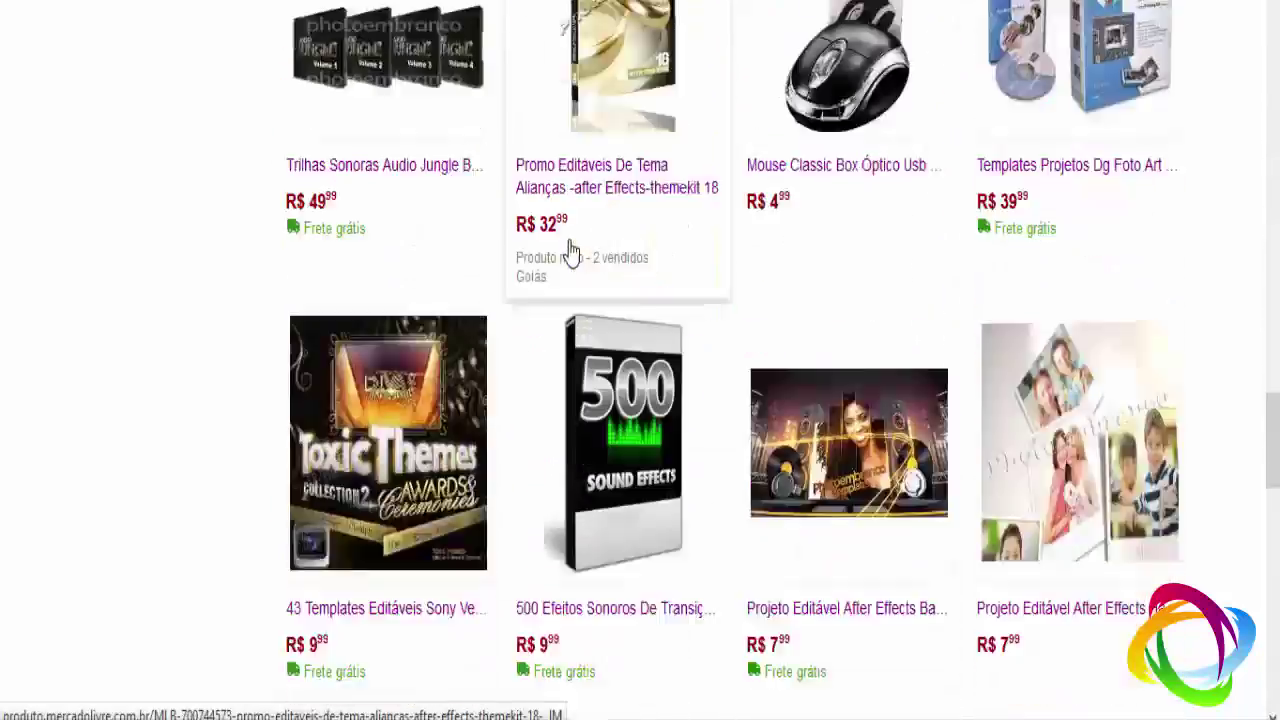
pyautogui.scroll(-5, 570, 250)
pyautogui.scroll(-3, 570, 250)
pyautogui.scroll(-4, 570, 252)
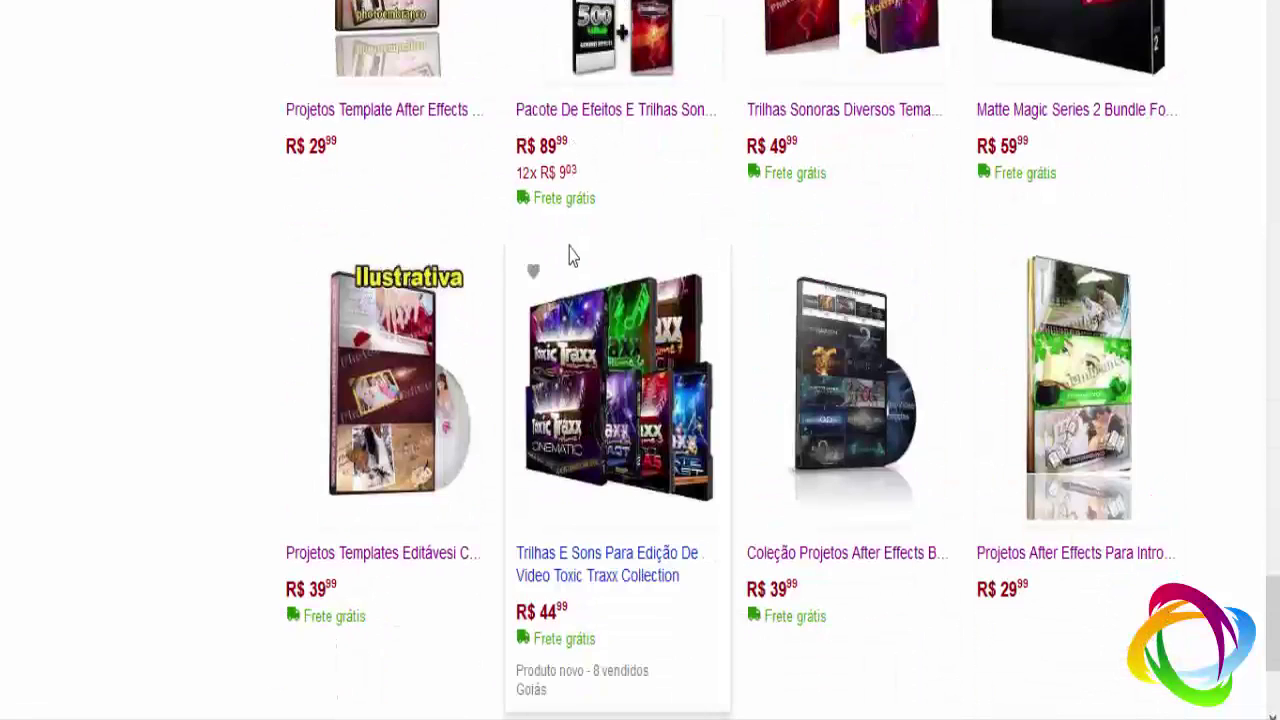
pyautogui.scroll(4, 572, 256)
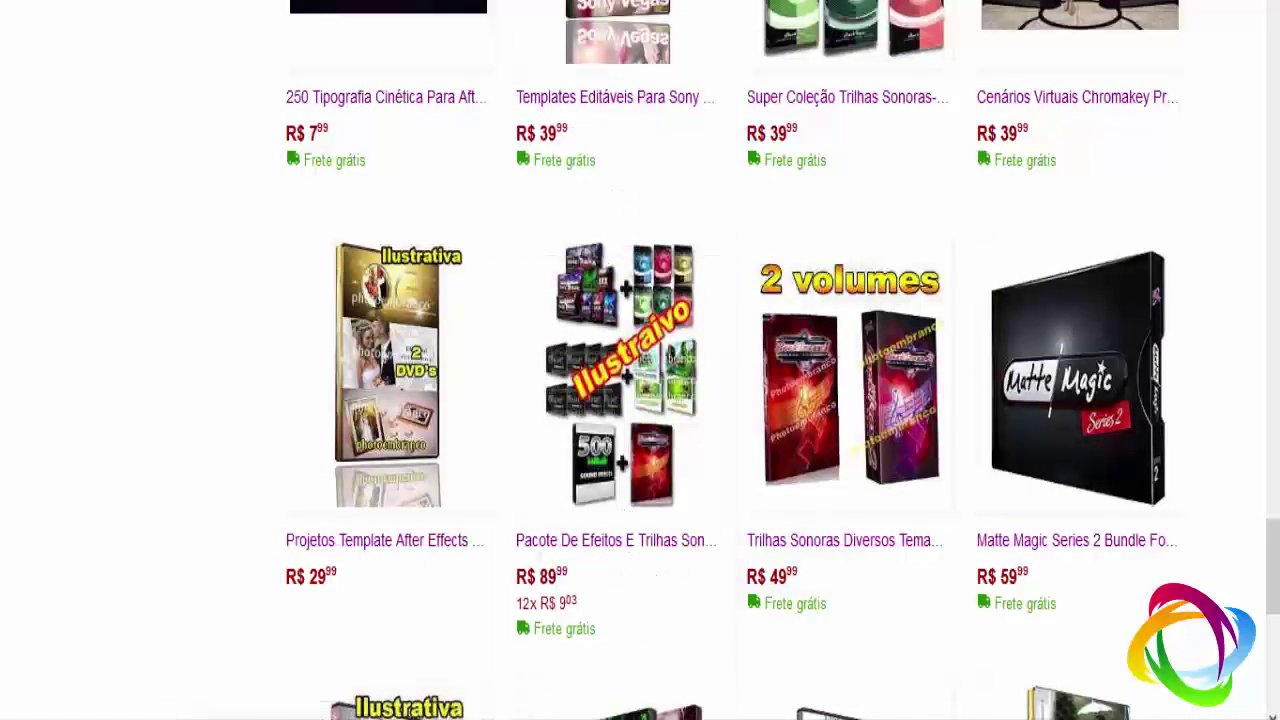
pyautogui.scroll(-7, 662, 260)
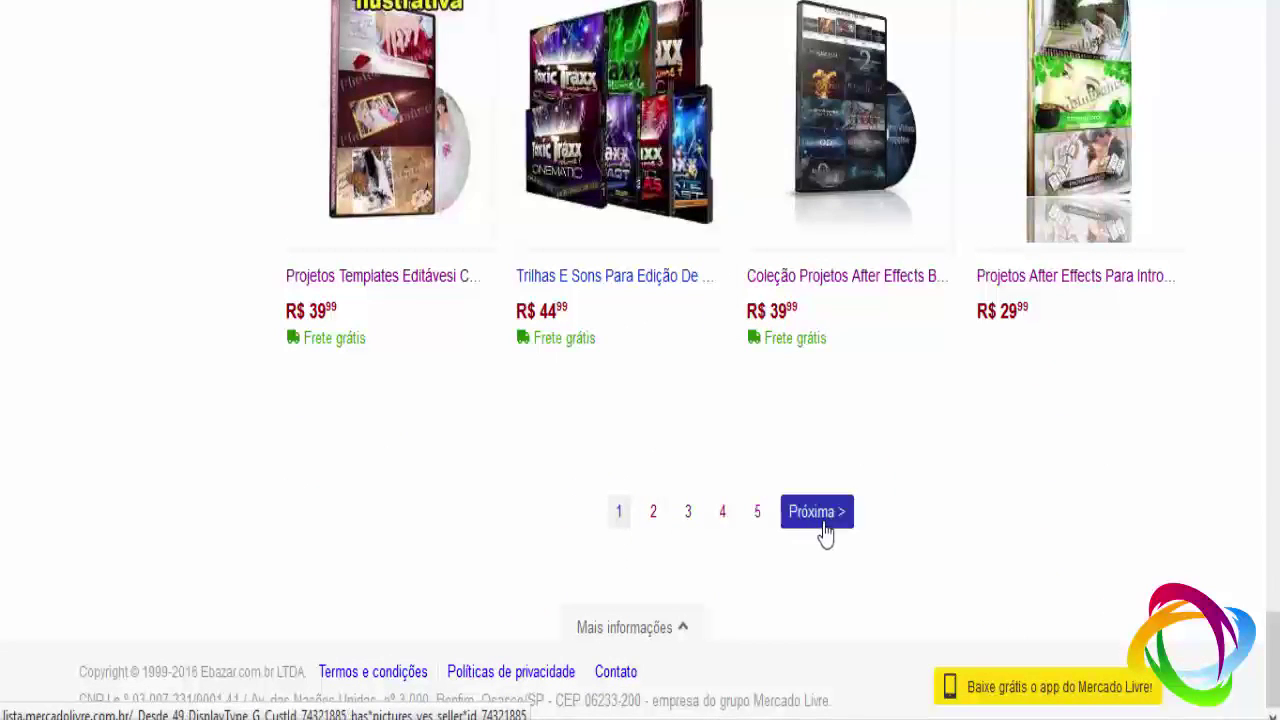
pyautogui.scroll(5, 737, 520)
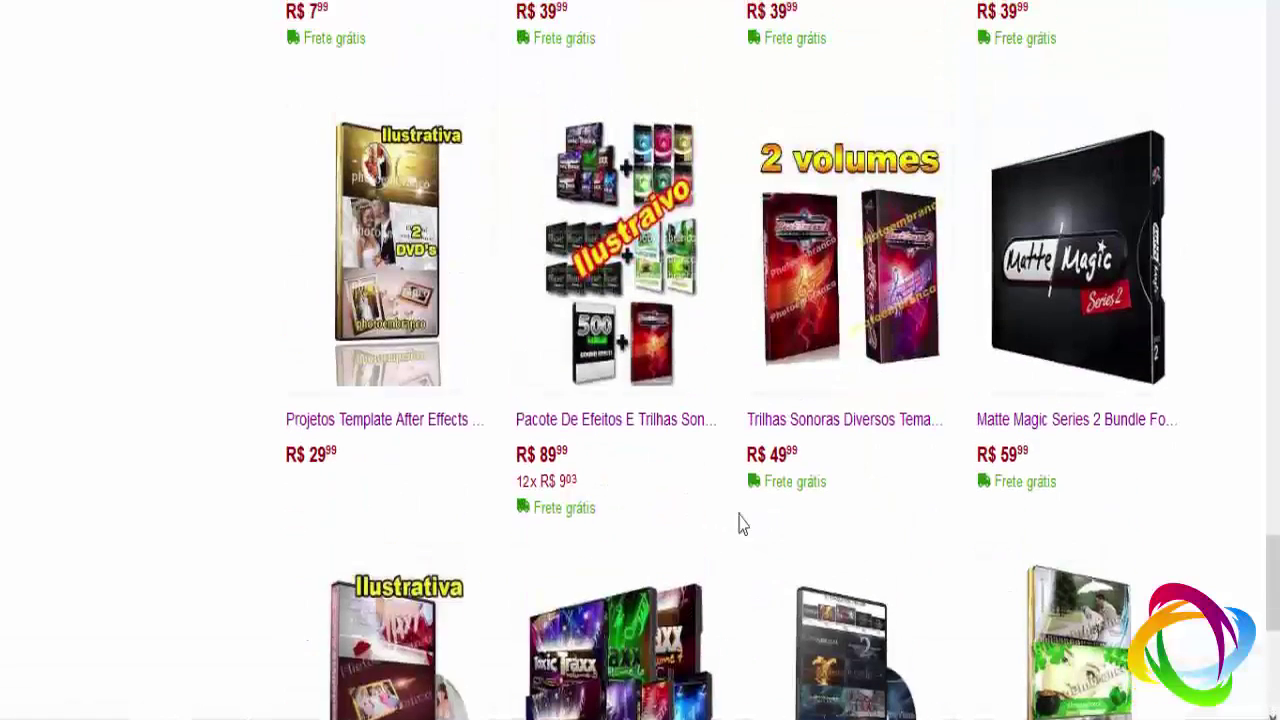
pyautogui.scroll(3, 700, 505)
pyautogui.scroll(3, 660, 490)
pyautogui.scroll(-2, 660, 490)
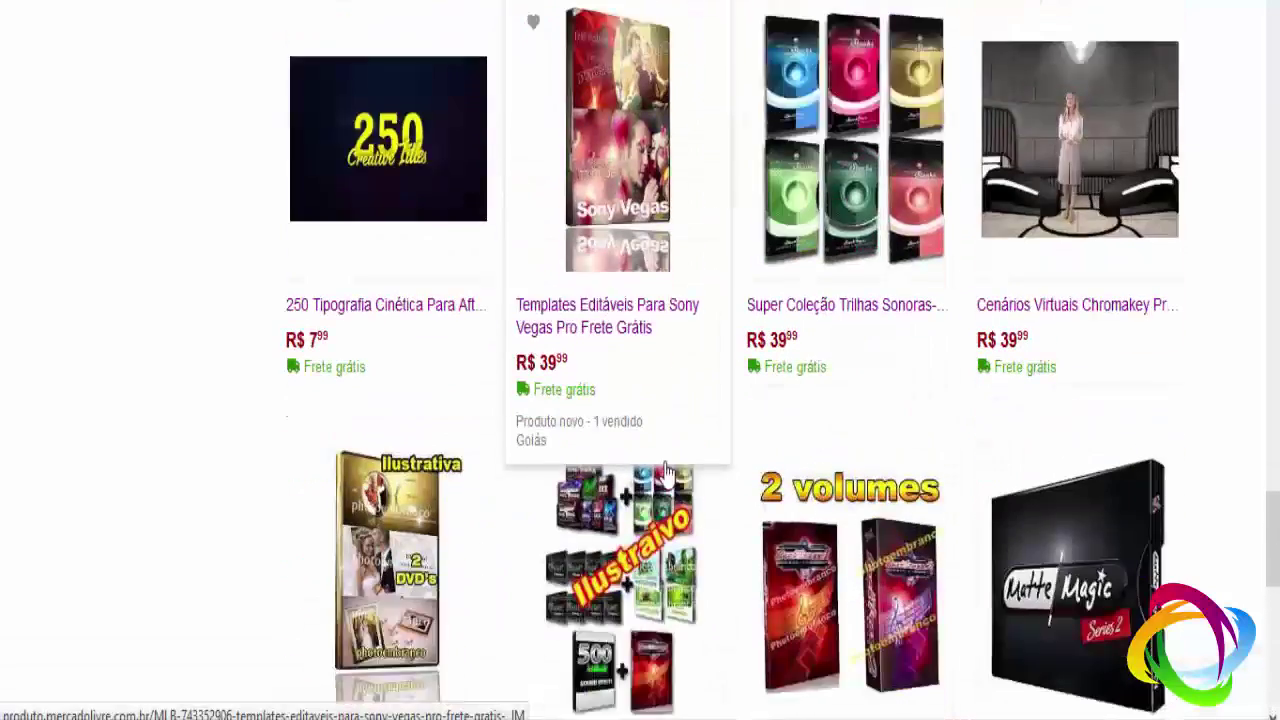
pyautogui.scroll(-2, 1117, 474)
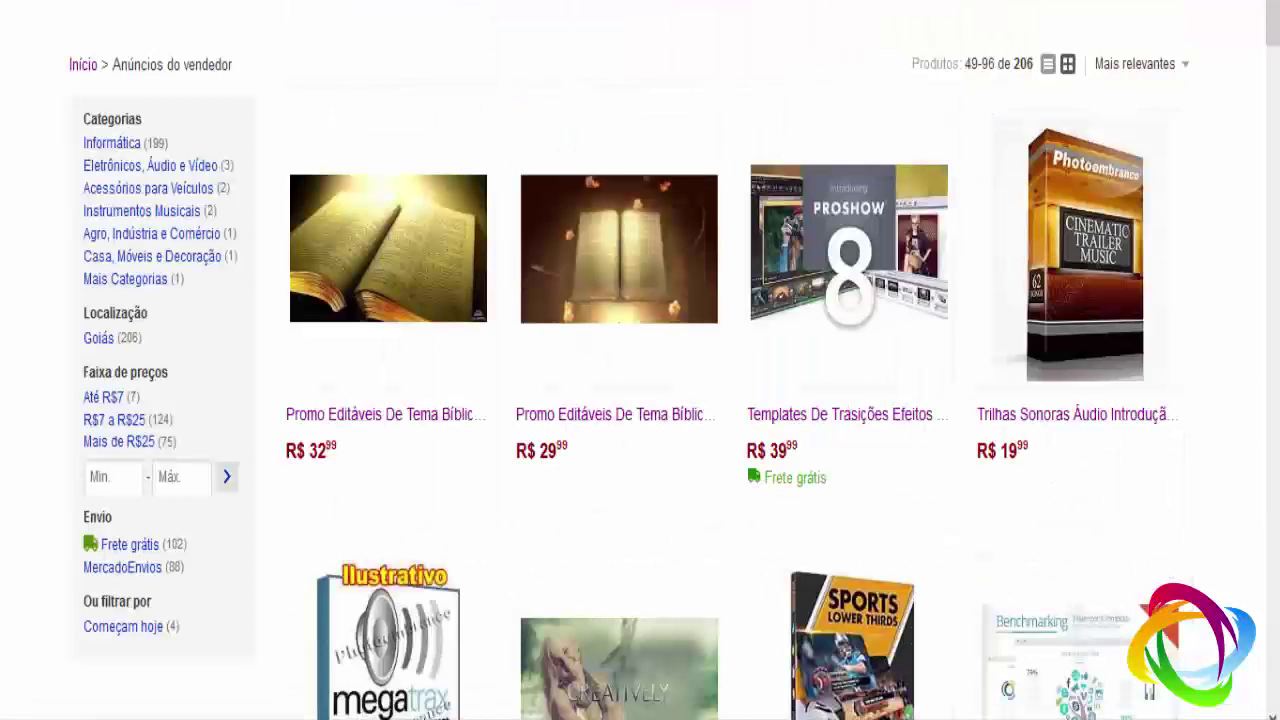
# Scroll down through the After Effects project search results toward the later results page
pyautogui.scroll(-3, 477, 286)
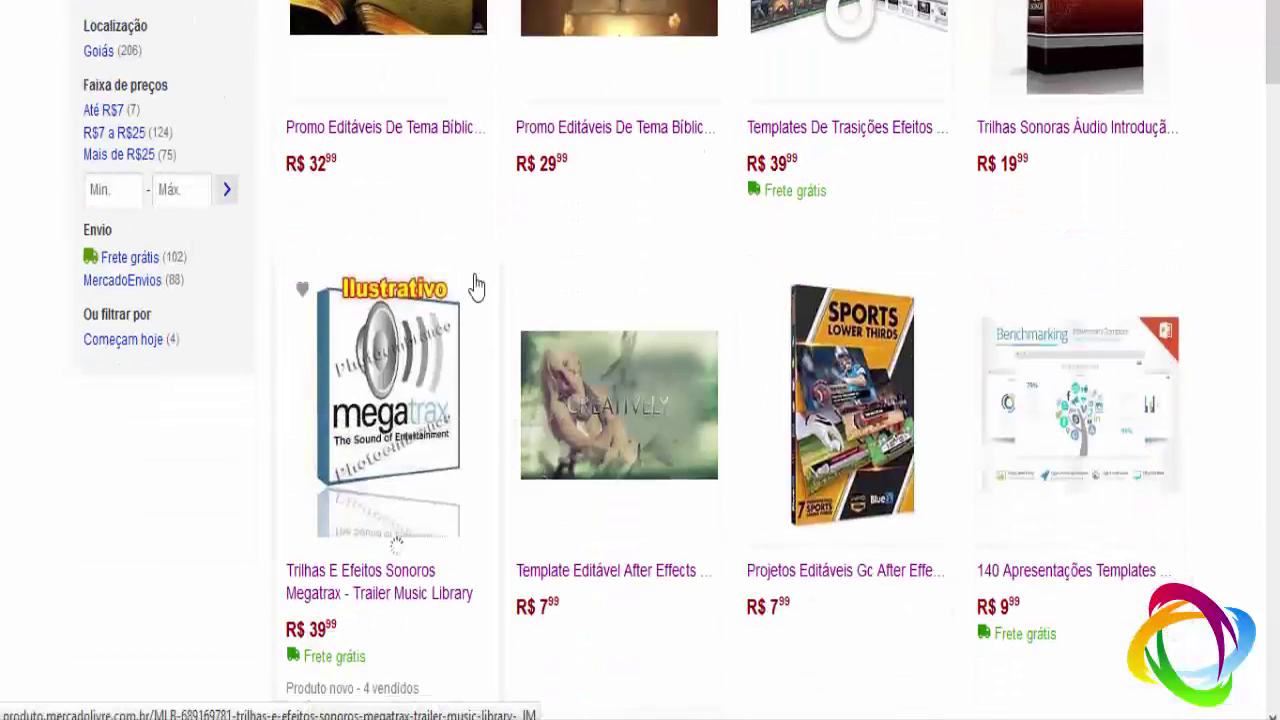
pyautogui.scroll(-3, 477, 286)
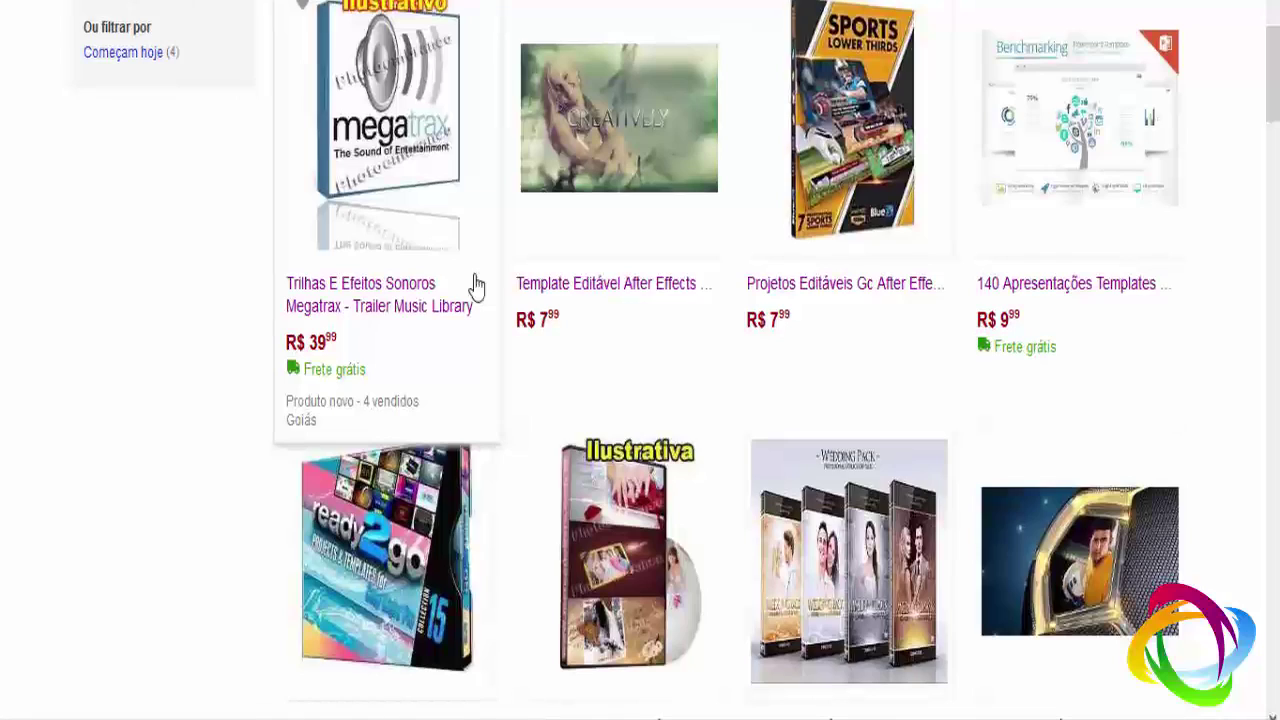
pyautogui.scroll(-5, 477, 286)
pyautogui.scroll(-4, 477, 286)
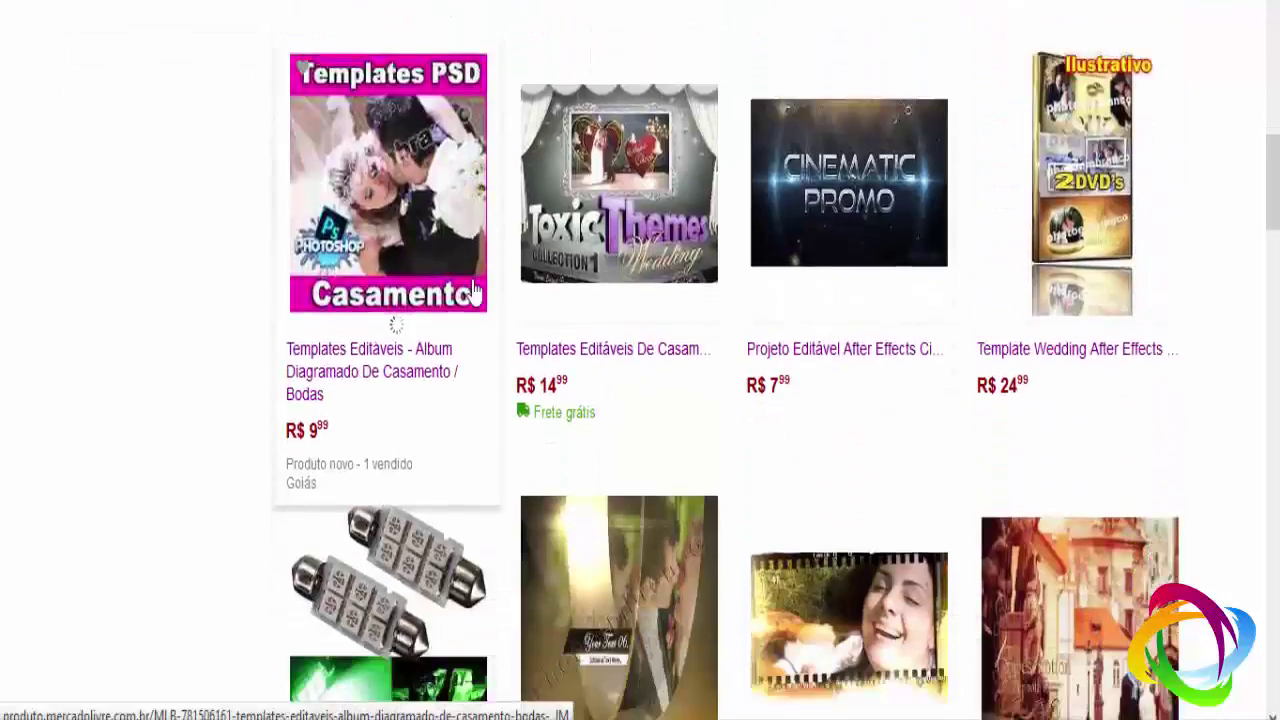
pyautogui.scroll(-6, 475, 290)
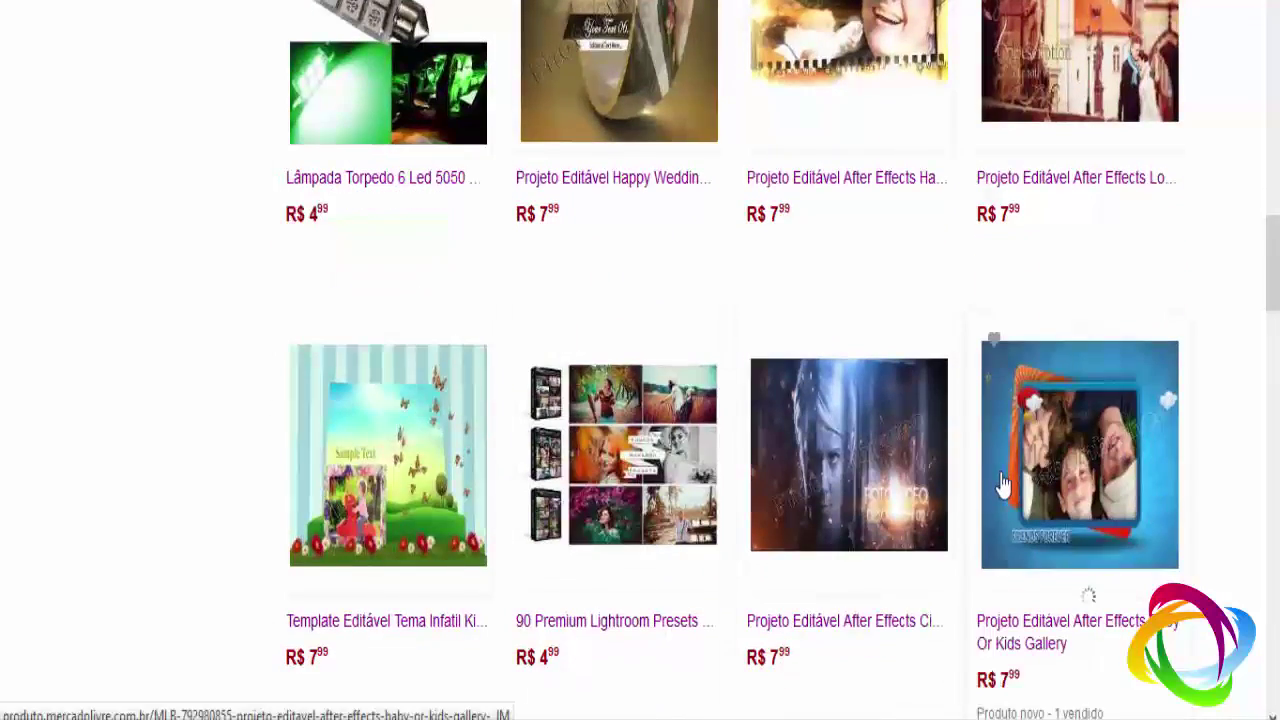
pyautogui.scroll(-5, 1000, 486)
pyautogui.scroll(12, 884, 466)
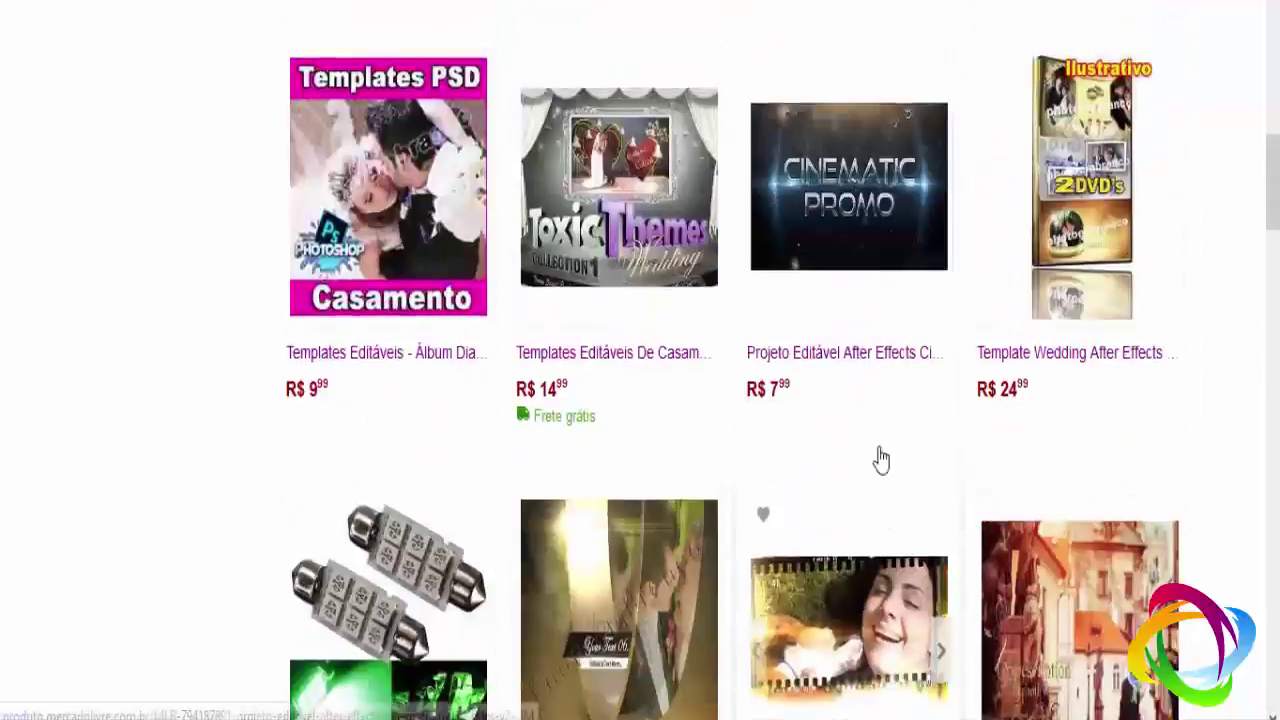
pyautogui.scroll(-4, 836, 330)
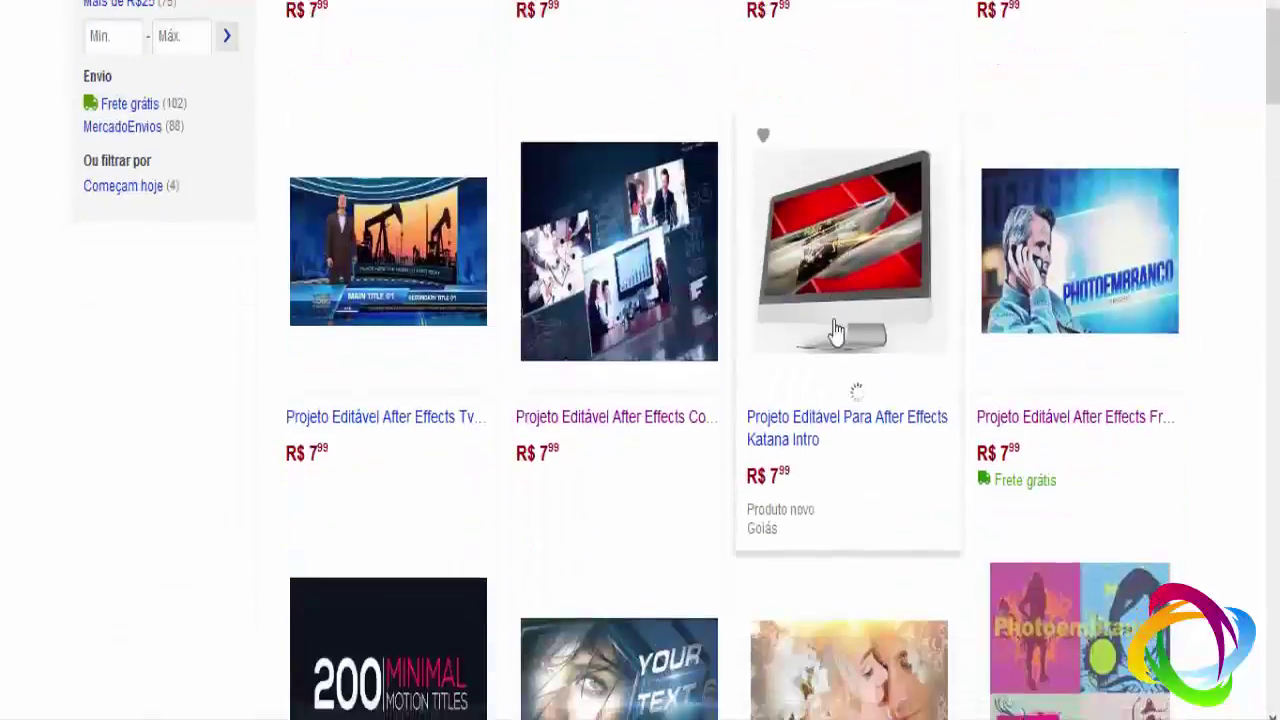
pyautogui.scroll(-6, 836, 330)
pyautogui.scroll(-5, 831, 346)
pyautogui.scroll(-5, 831, 351)
pyautogui.scroll(-5, 831, 354)
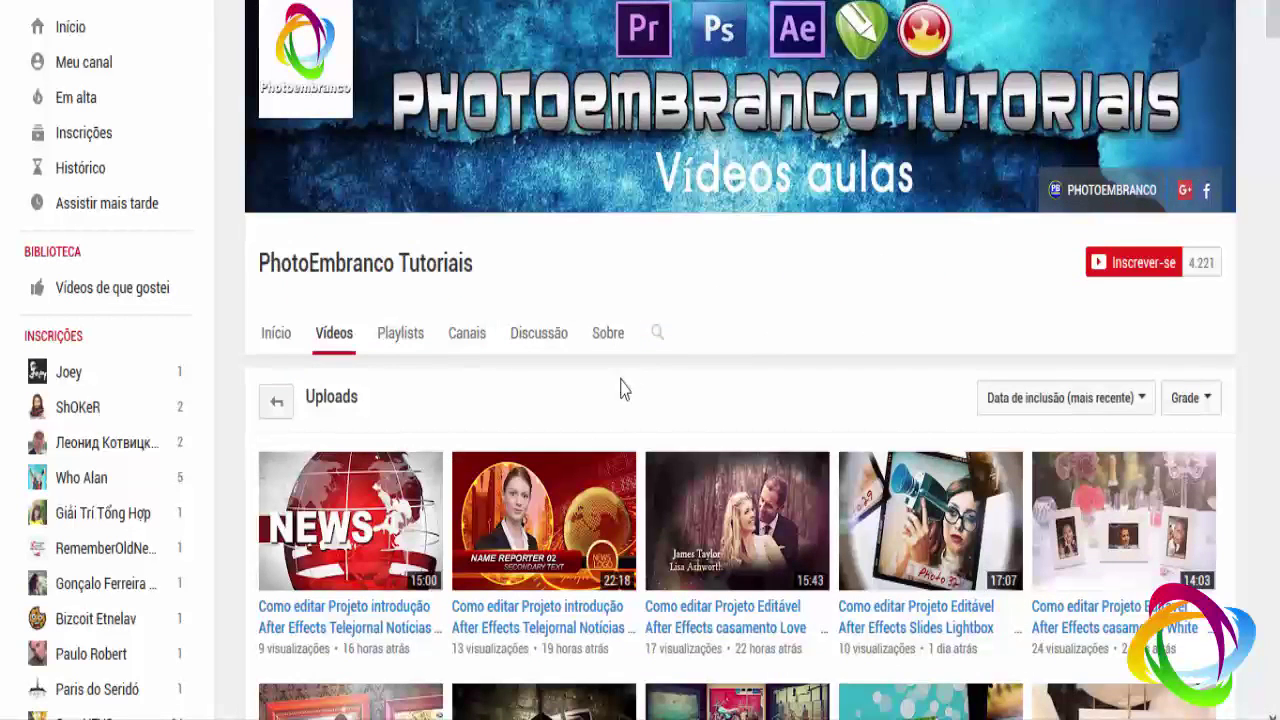
# Browse the channel's After Effects tutorial uploads, then enable motion blur for the composition
pyautogui.scroll(-2, 566, 440)
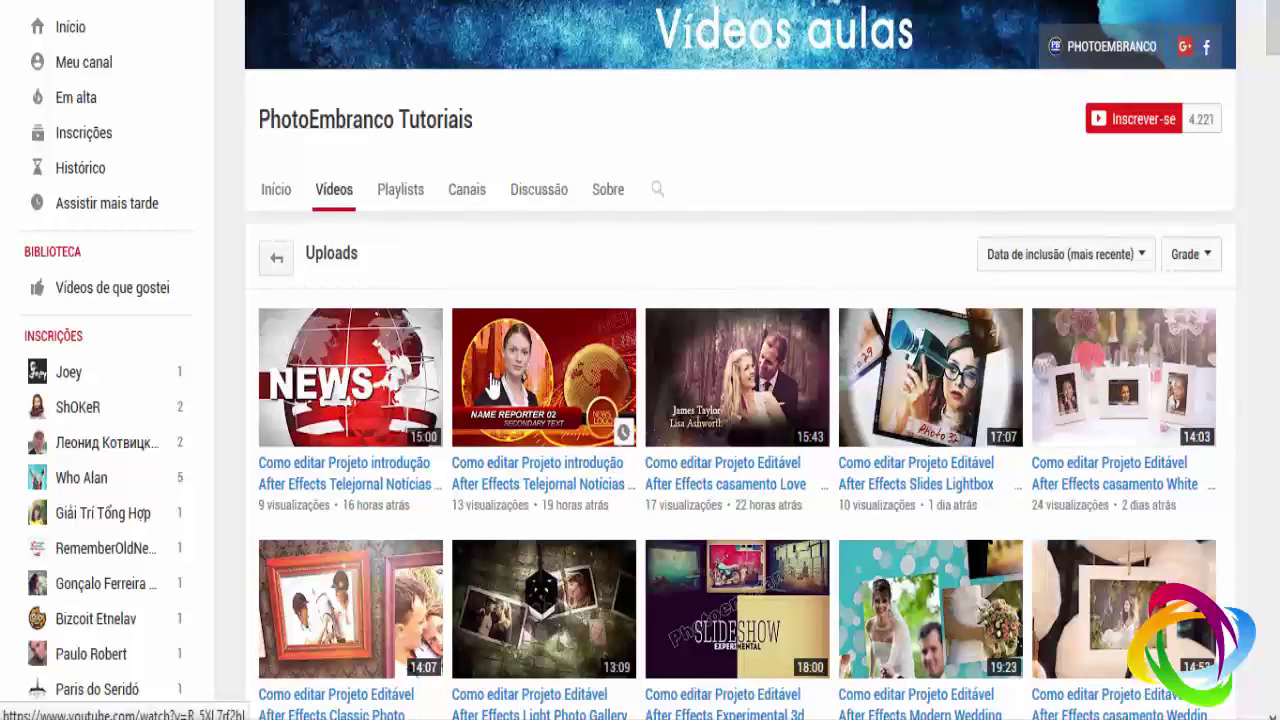
pyautogui.scroll(-2, 920, 365)
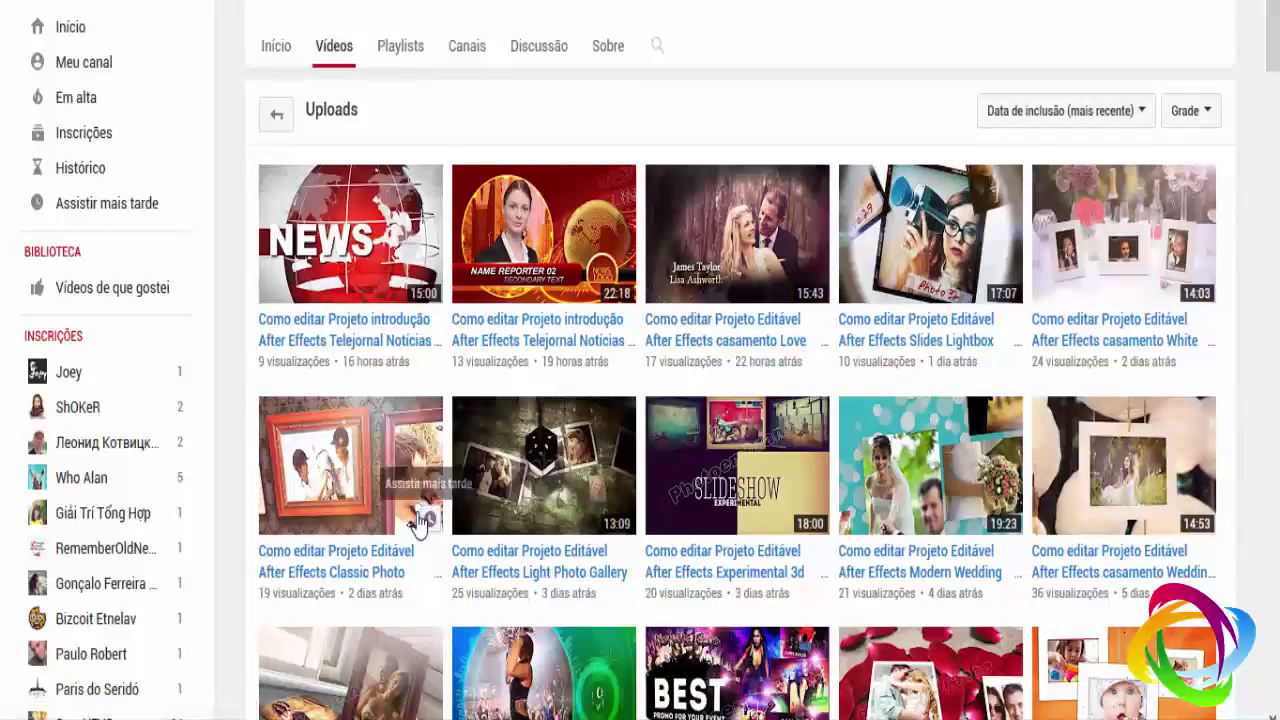
pyautogui.scroll(-2, 414, 514)
pyautogui.scroll(-5, 425, 522)
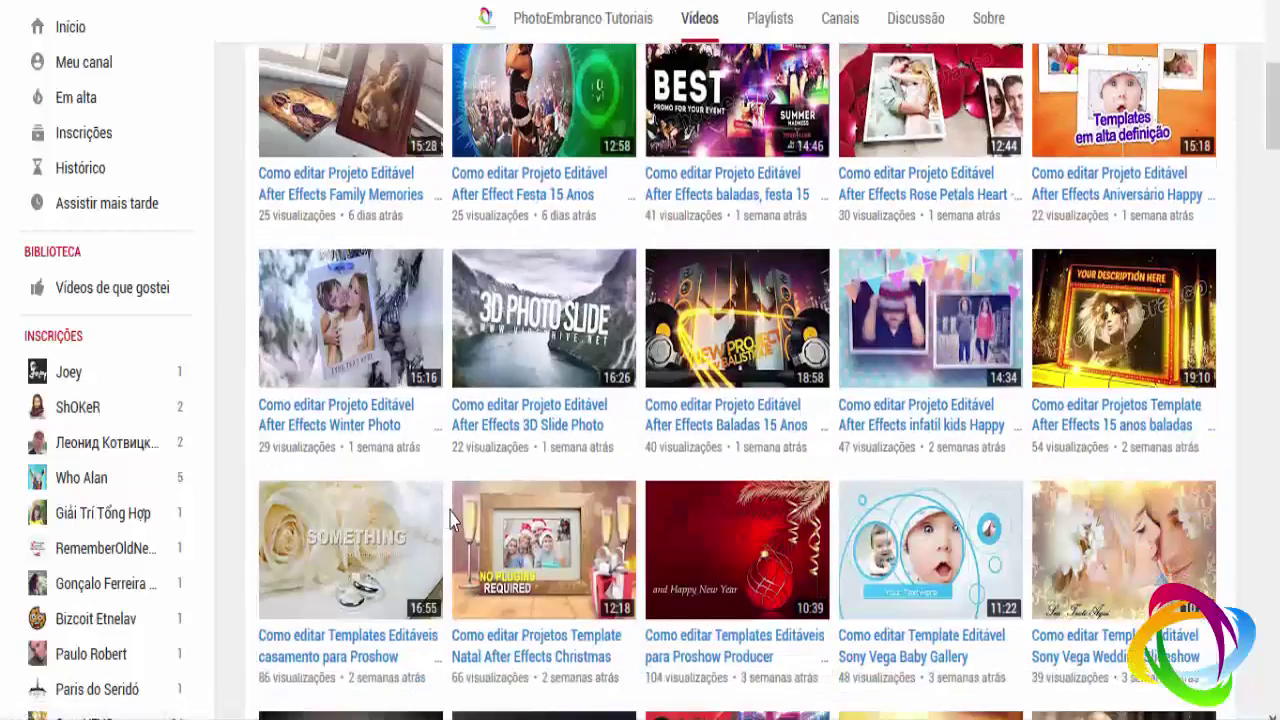
pyautogui.scroll(-5, 455, 522)
pyautogui.scroll(-4, 455, 522)
pyautogui.scroll(4, 455, 522)
pyautogui.scroll(10, 458, 510)
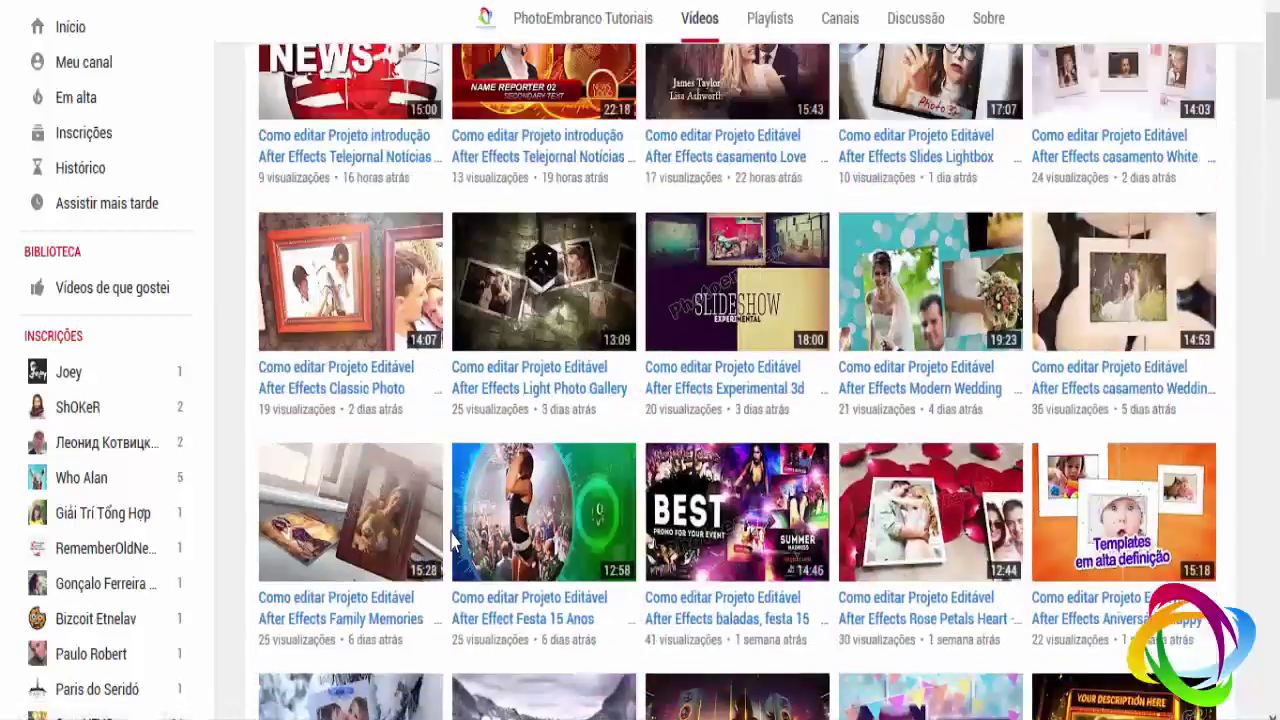
pyautogui.scroll(4, 460, 500)
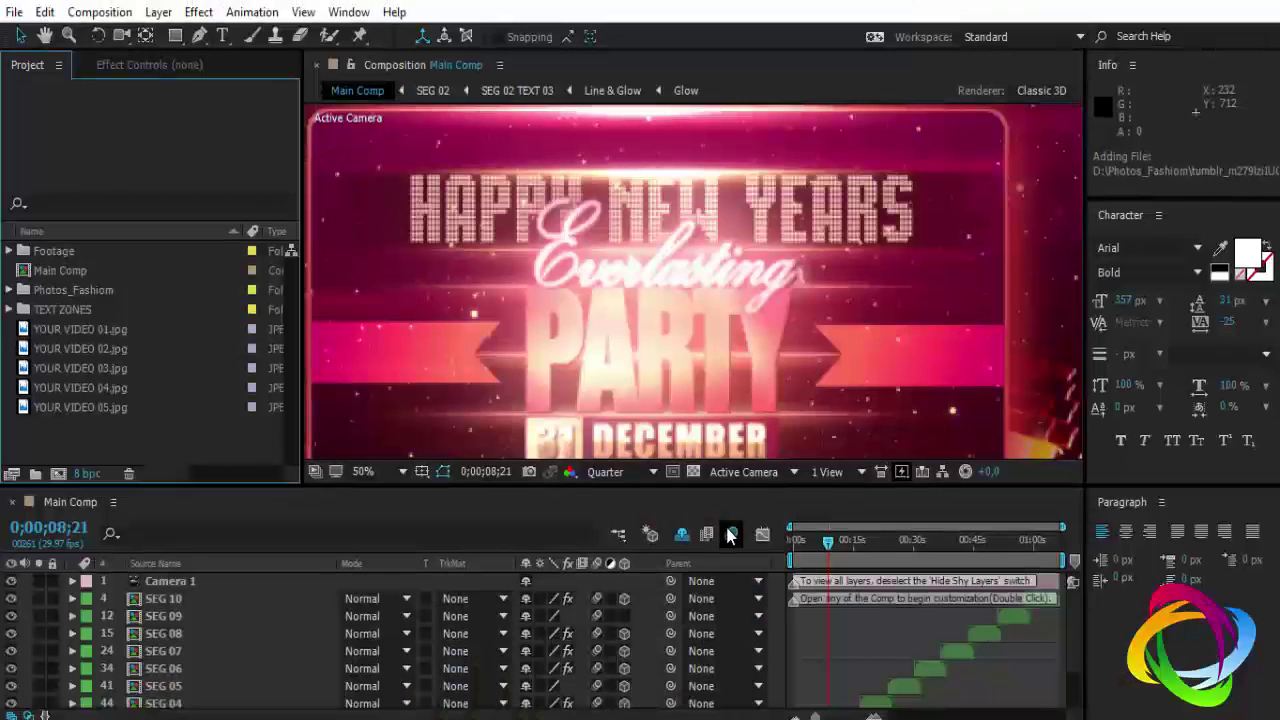
pyautogui.click(729, 534)
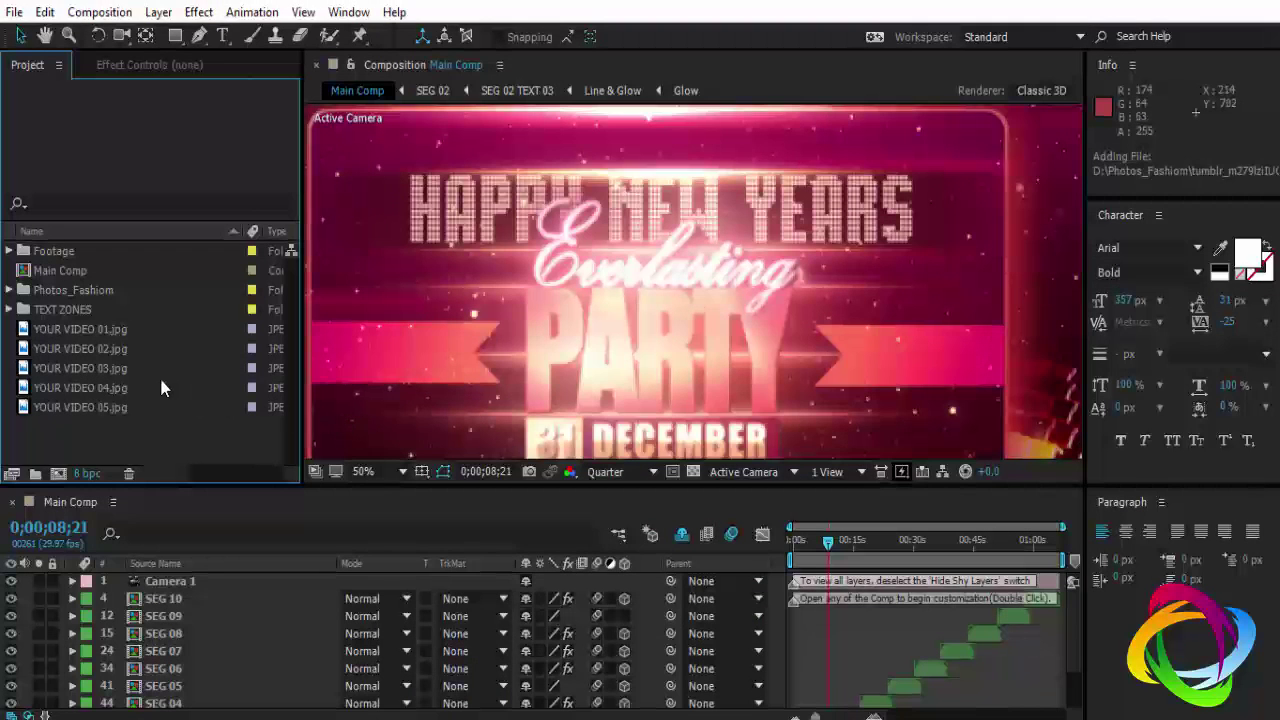
# Inspect the Photos_Fashiom and TEXT ZONES folders and jump to 0;00;12;05 to view video placeholder 01
pyautogui.click(71, 292)
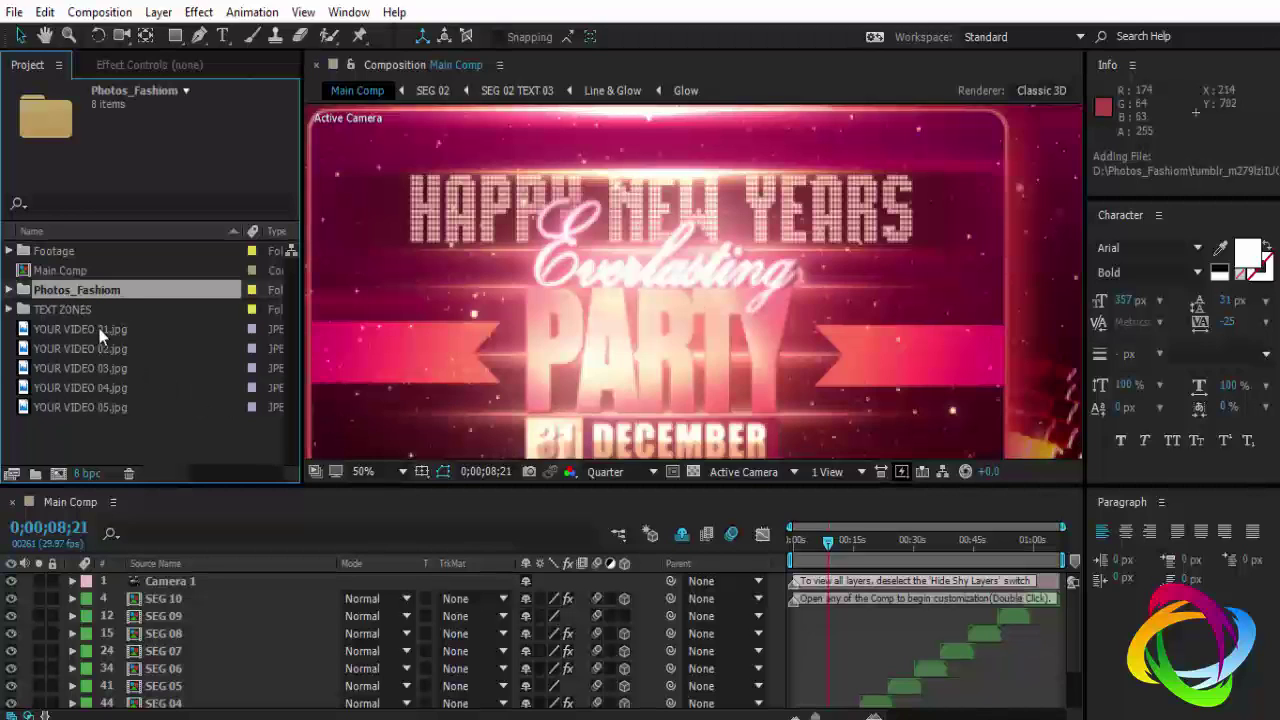
pyautogui.click(9, 310)
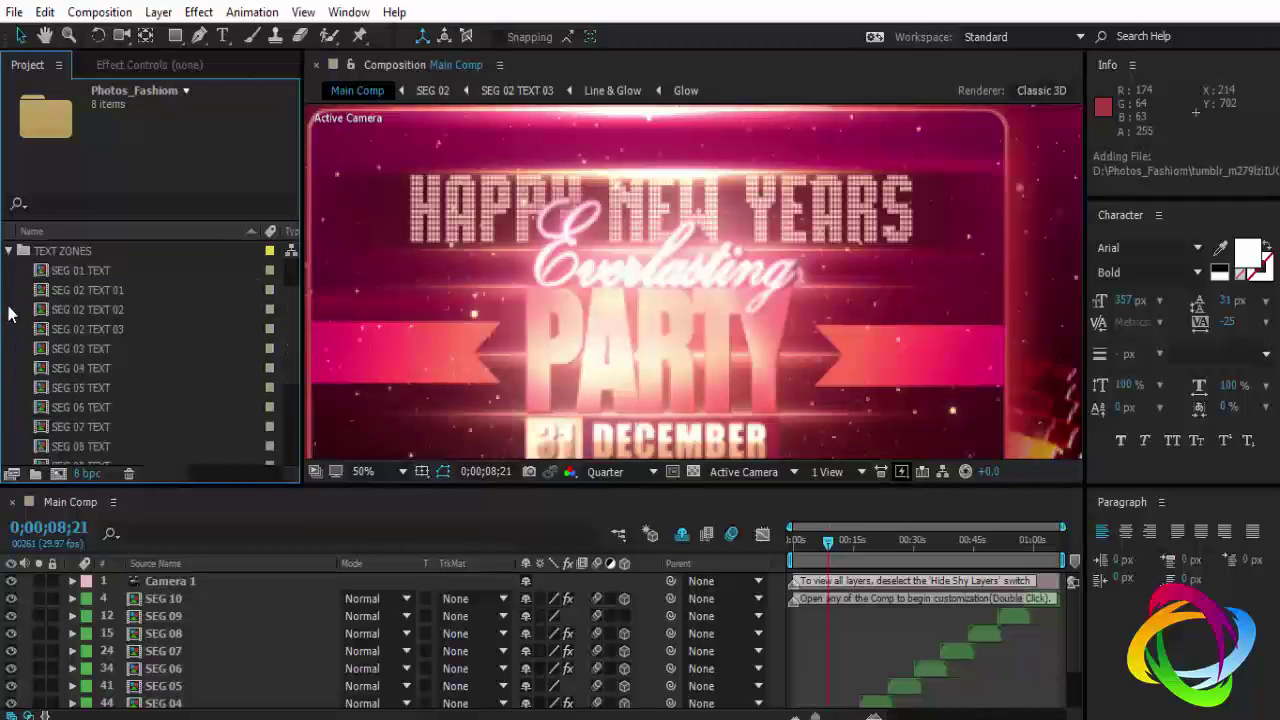
pyautogui.click(9, 251)
pyautogui.click(98, 422)
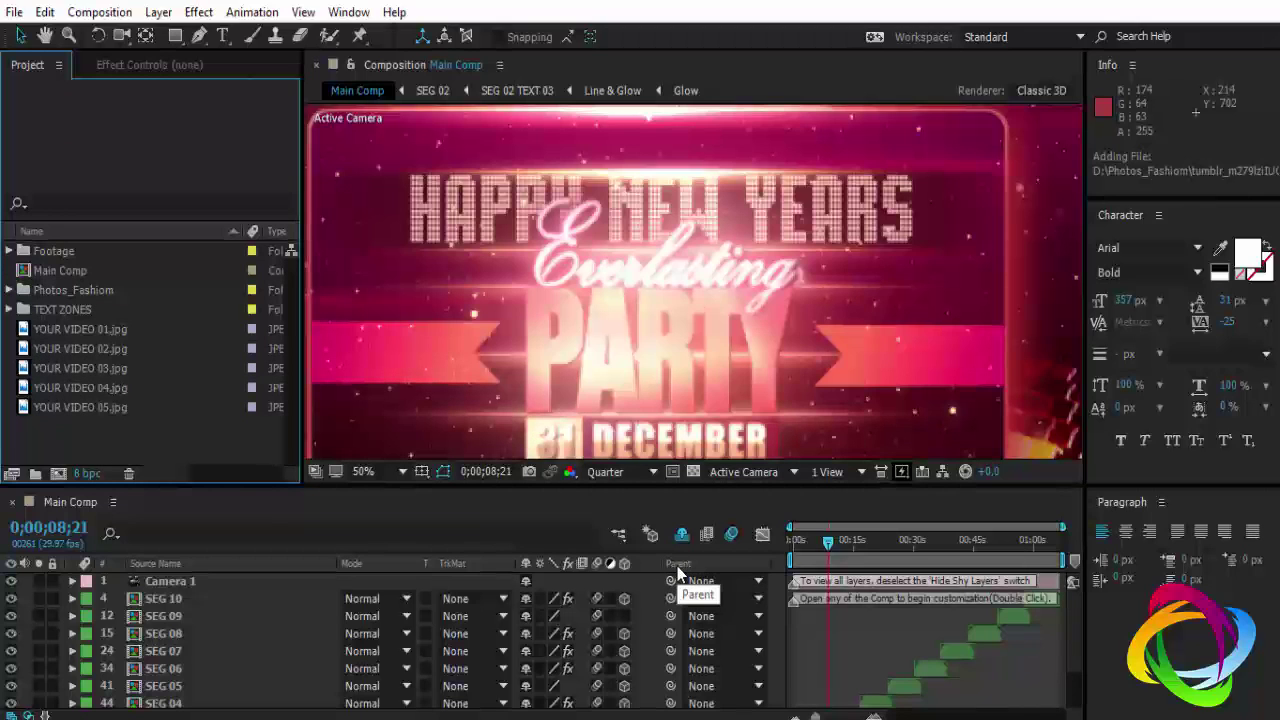
pyautogui.click(842, 549)
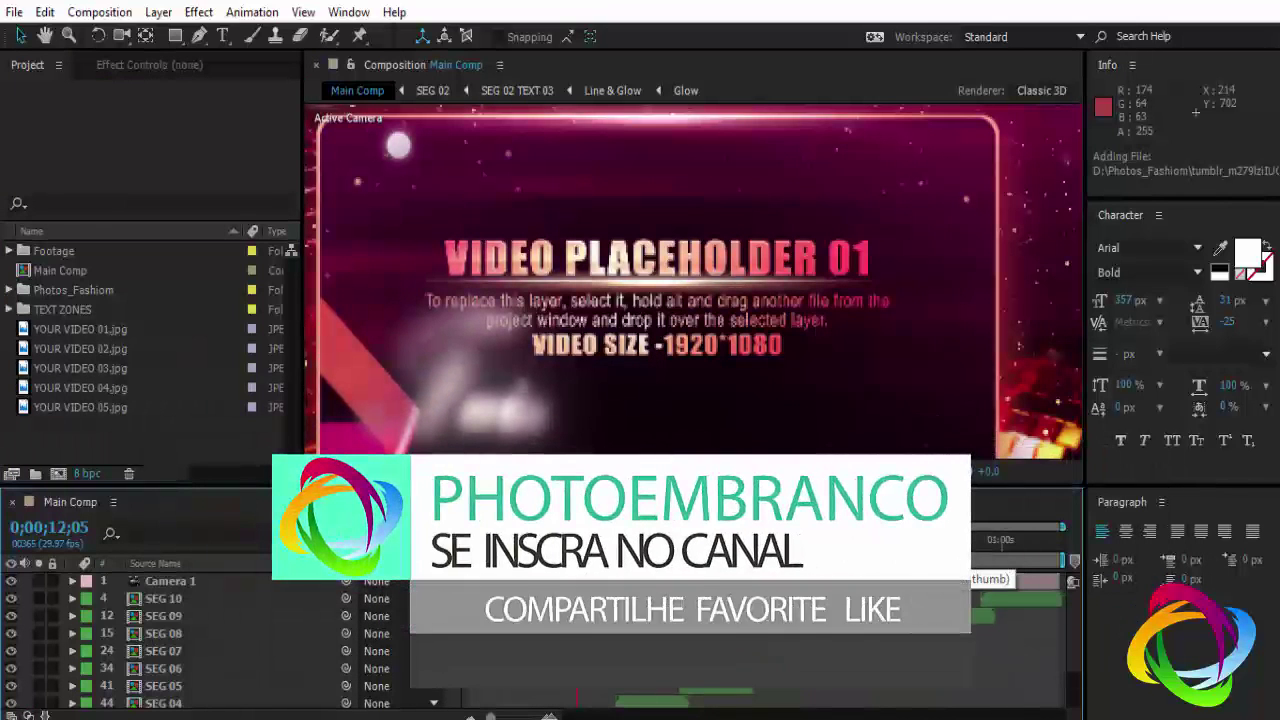
pyautogui.press('F4')
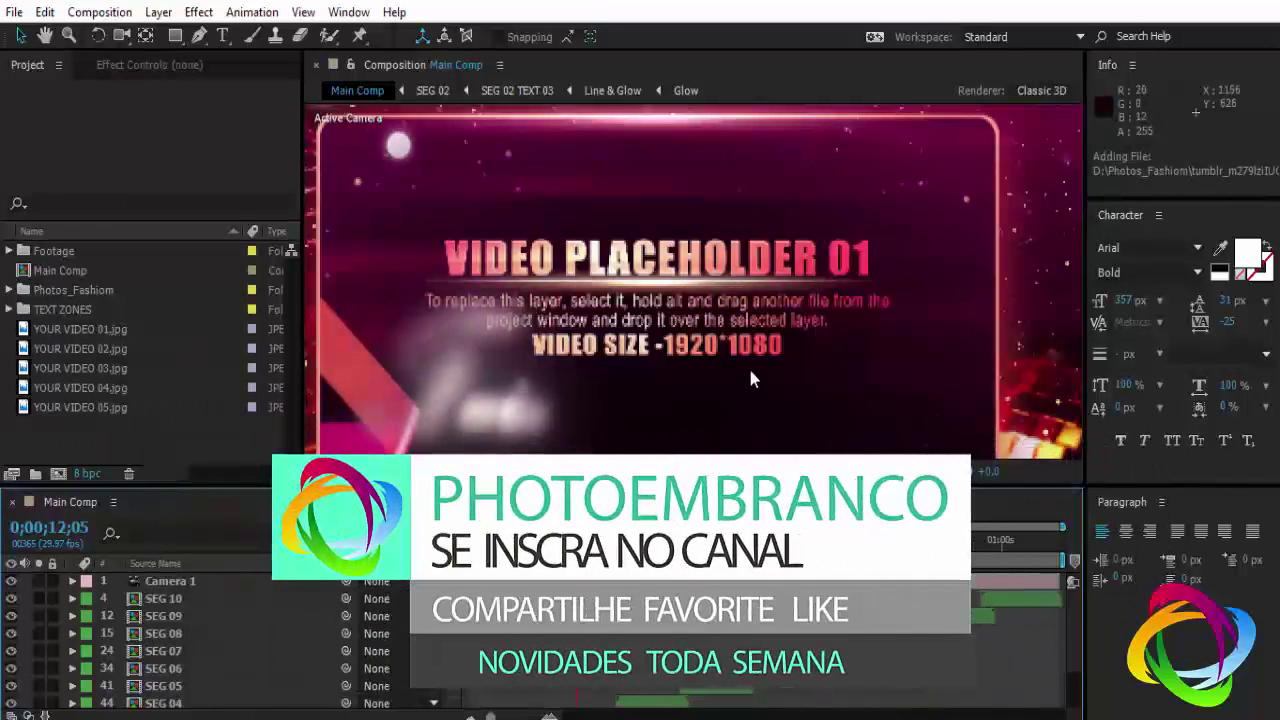
pyautogui.press('F4')
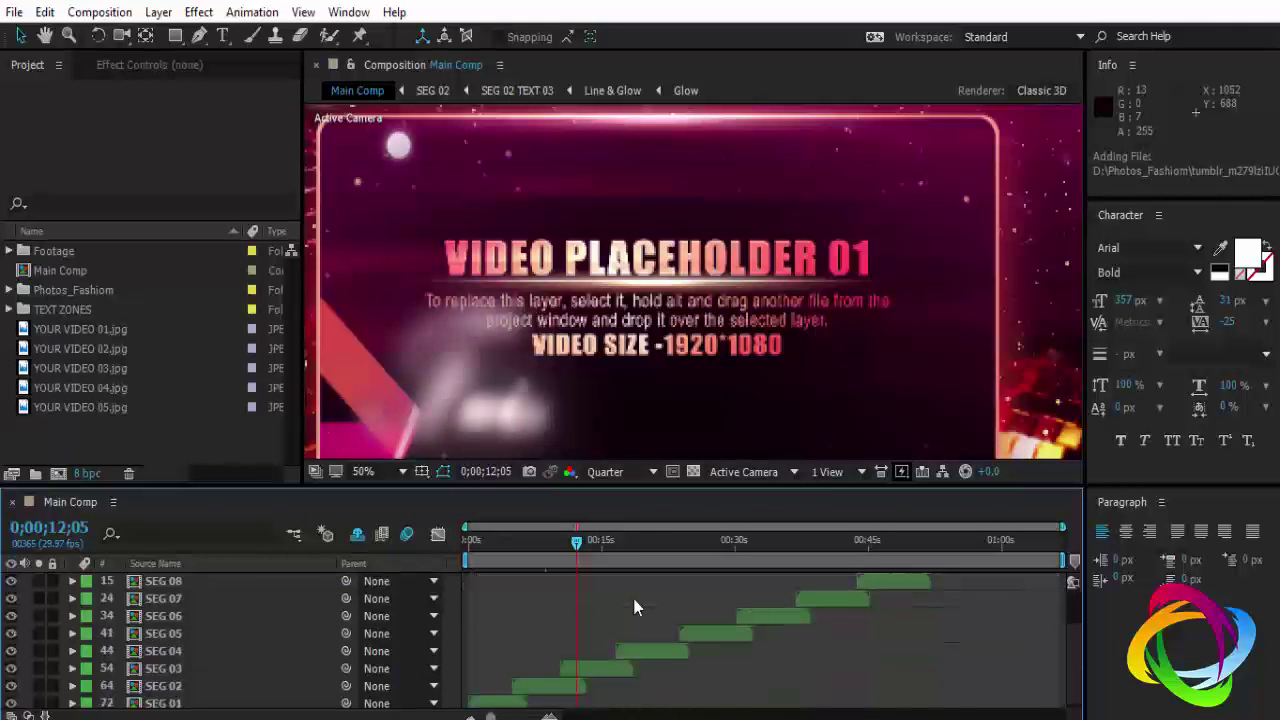
# Undock the Paragraph panel to widen the timeline, then move to 0;00;02;28 for the opening title
pyautogui.click(1163, 502)
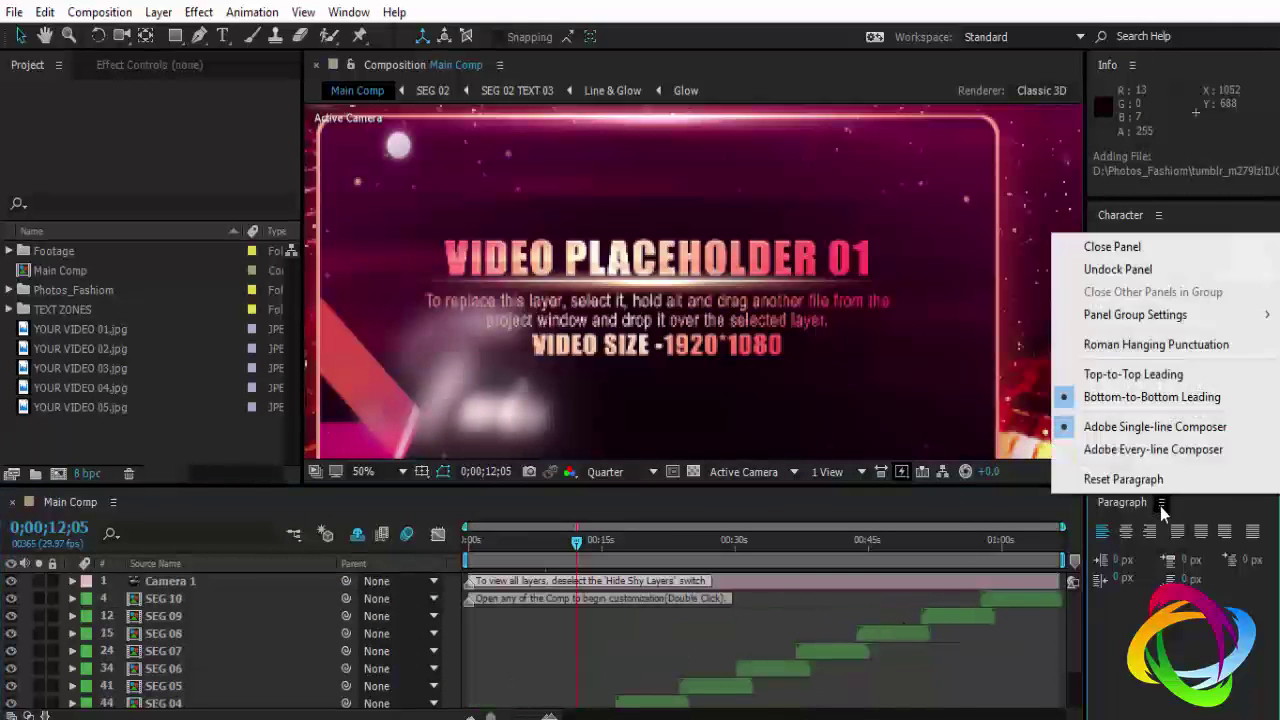
pyautogui.click(1128, 268)
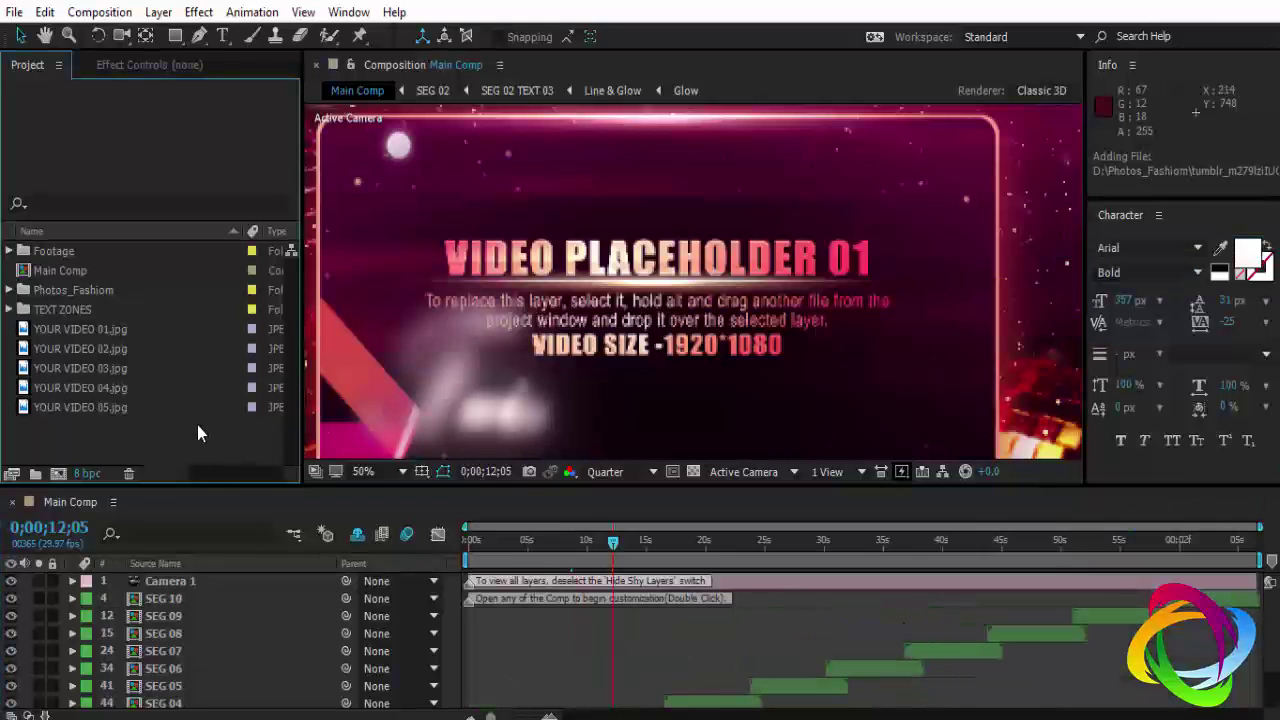
pyautogui.click(75, 290)
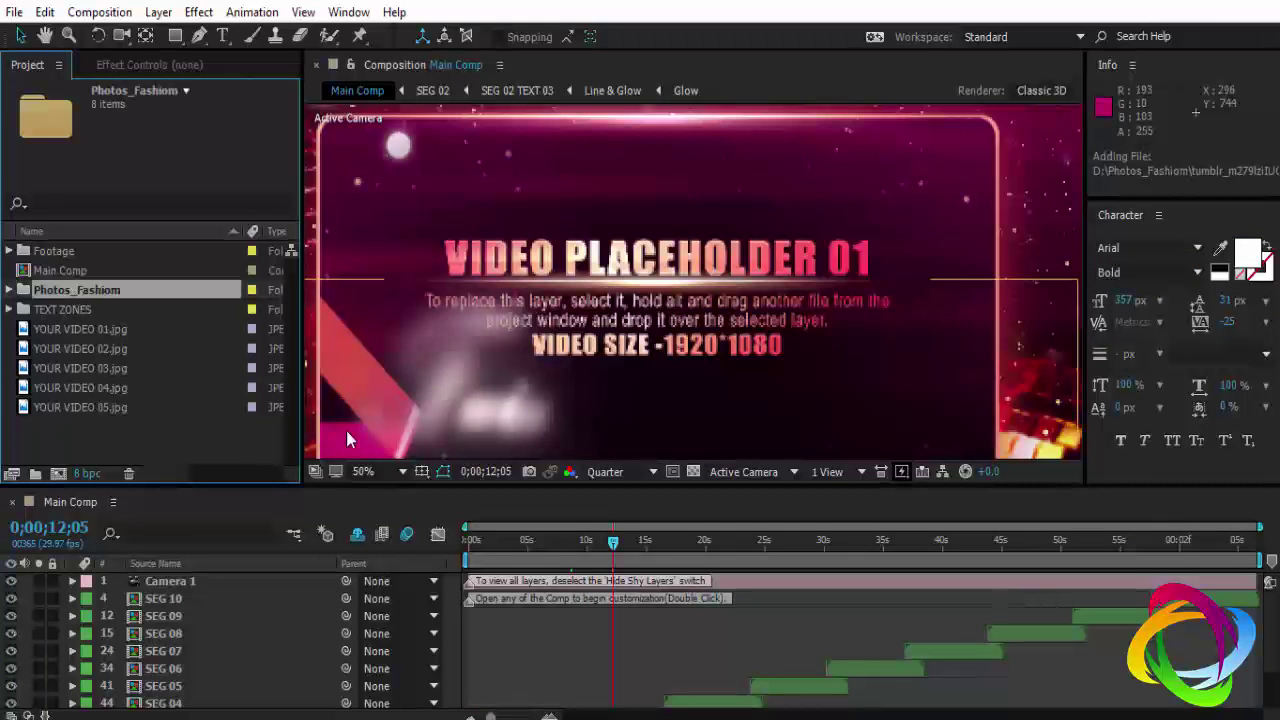
pyautogui.scroll(-3, 534, 617)
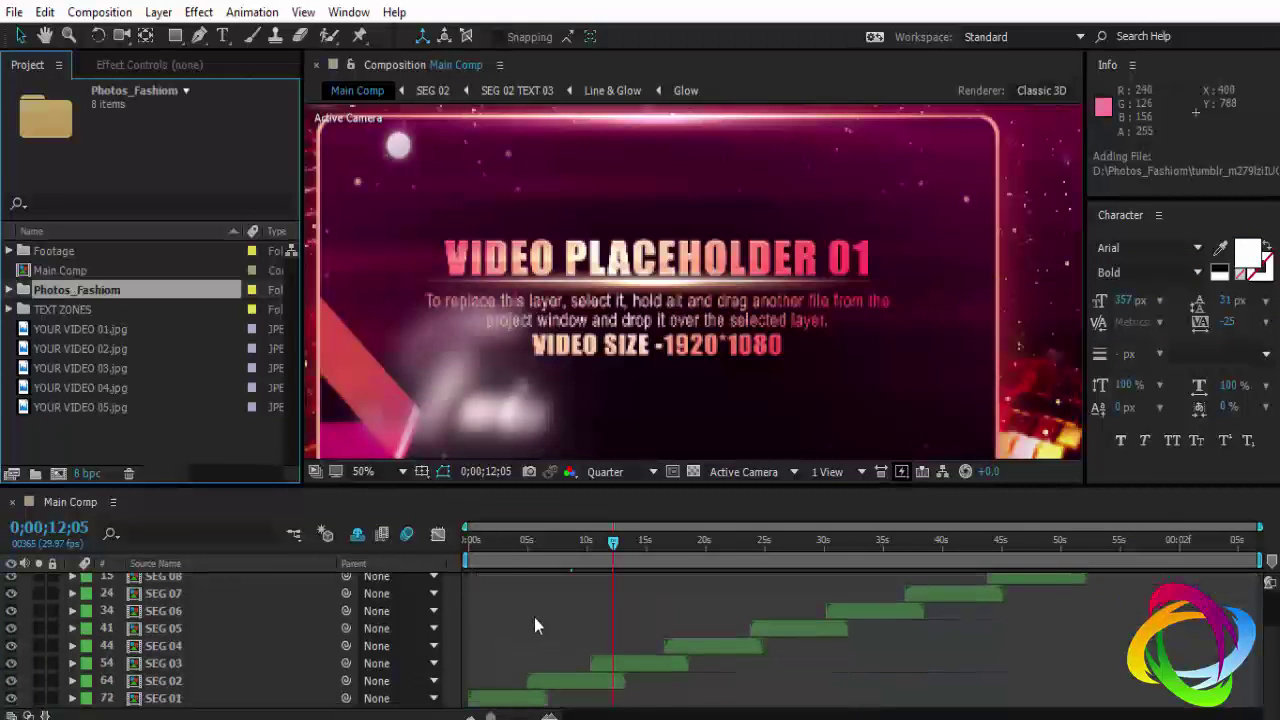
pyautogui.click(499, 555)
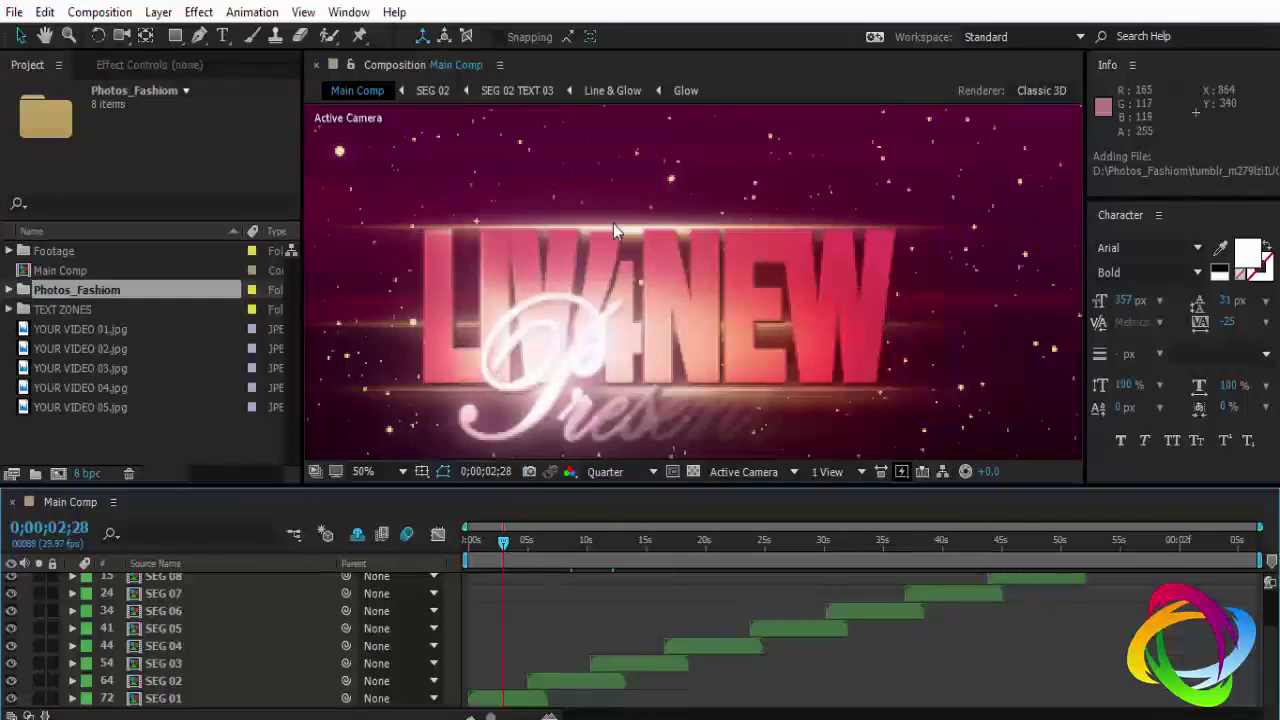
pyautogui.scroll(-2, 608, 250)
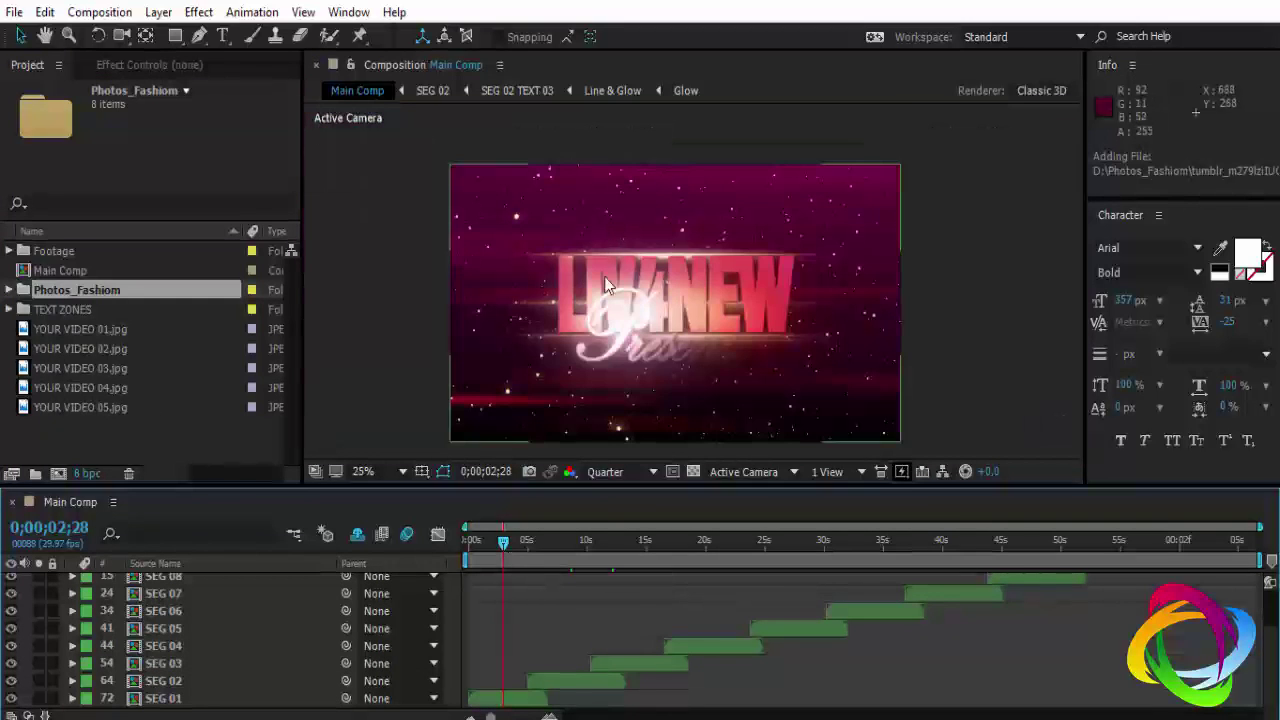
# Expand TEXT ZONES, check Photos_Fashiom's eight images, and select the SEG 01 TEXT composition
pyautogui.click(9, 311)
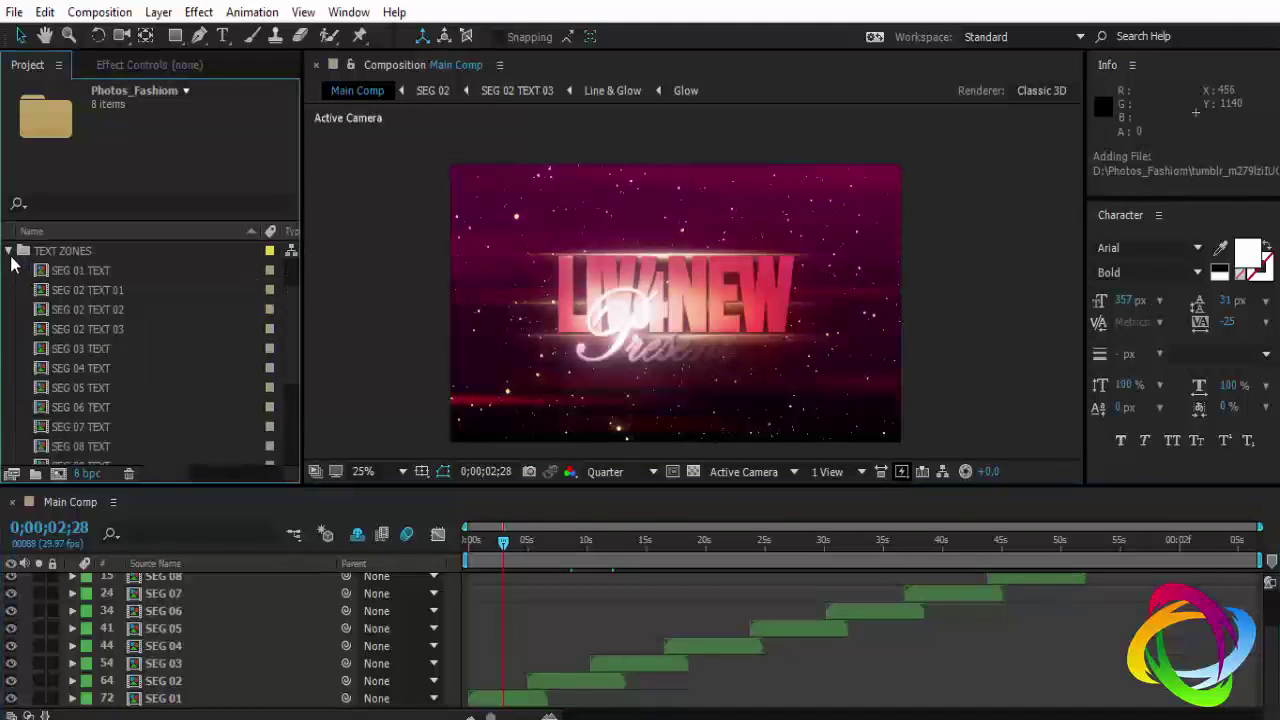
pyautogui.click(10, 252)
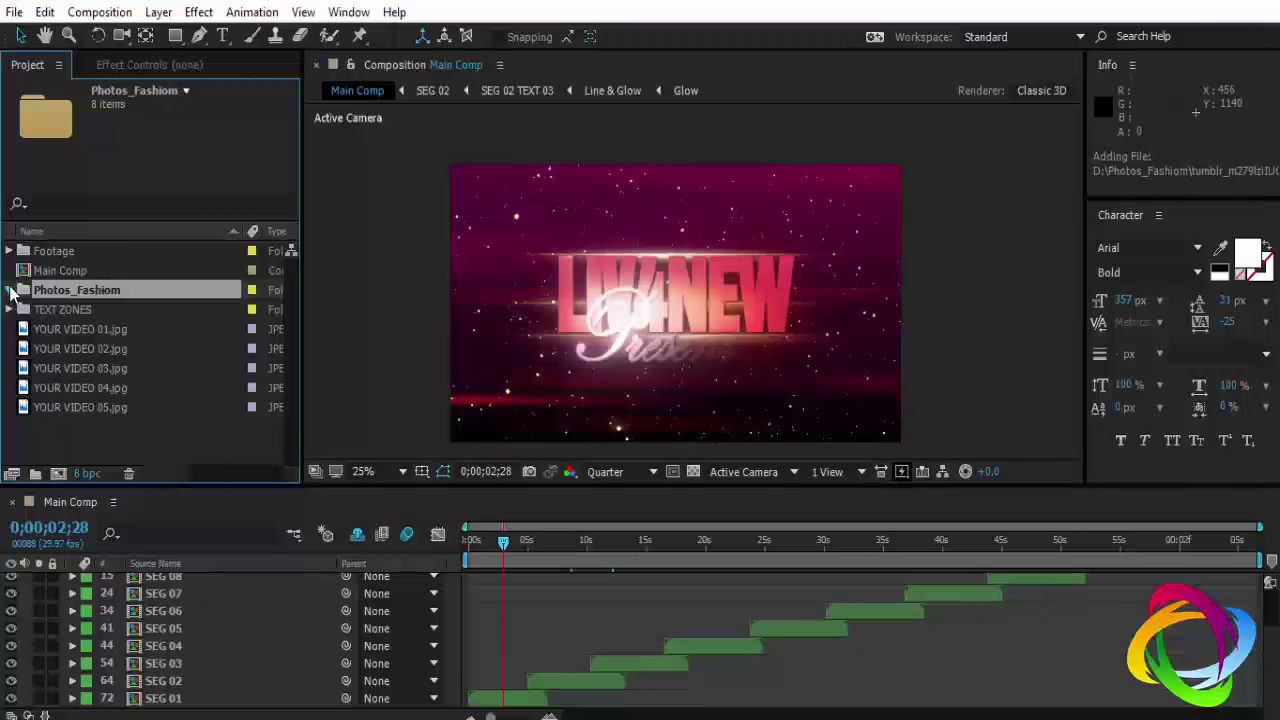
pyautogui.click(10, 290)
pyautogui.click(9, 290)
pyautogui.click(9, 310)
pyautogui.click(76, 272)
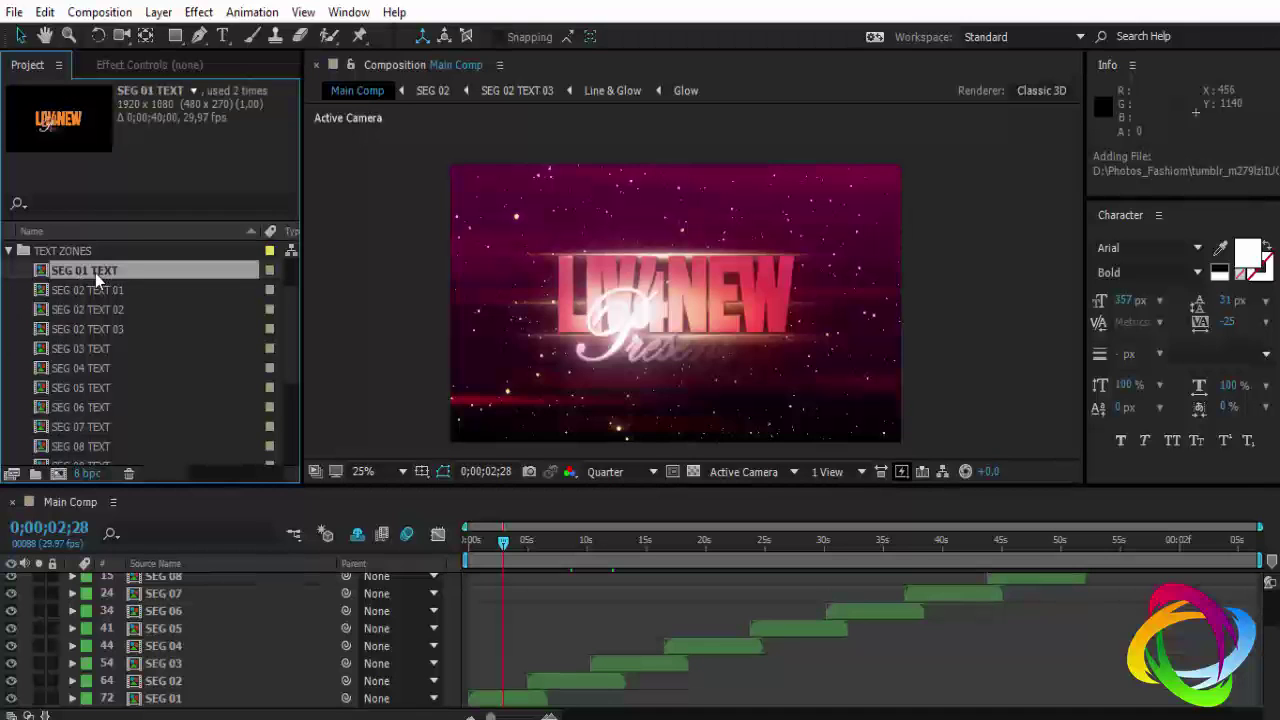
# In SEG 01 TEXT, replace the LIV4NEW title text with 'Photoembranco'
pyautogui.doubleClick(95, 273)
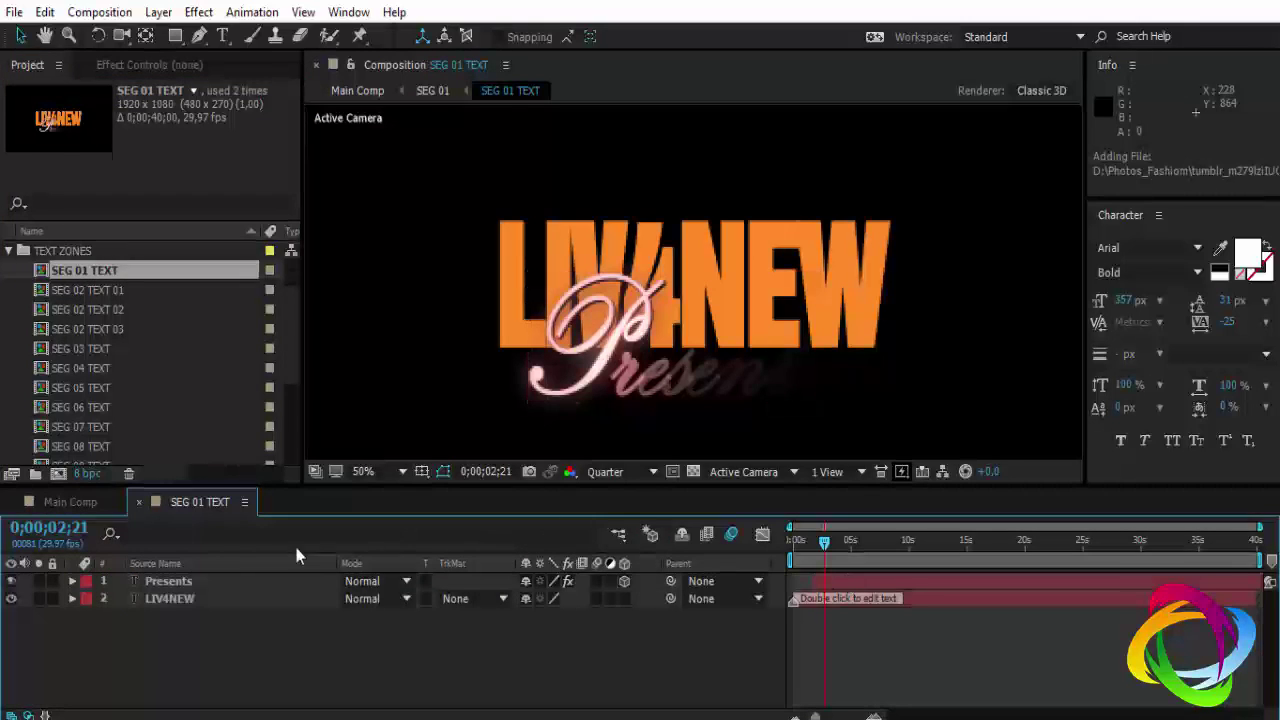
pyautogui.doubleClick(188, 596)
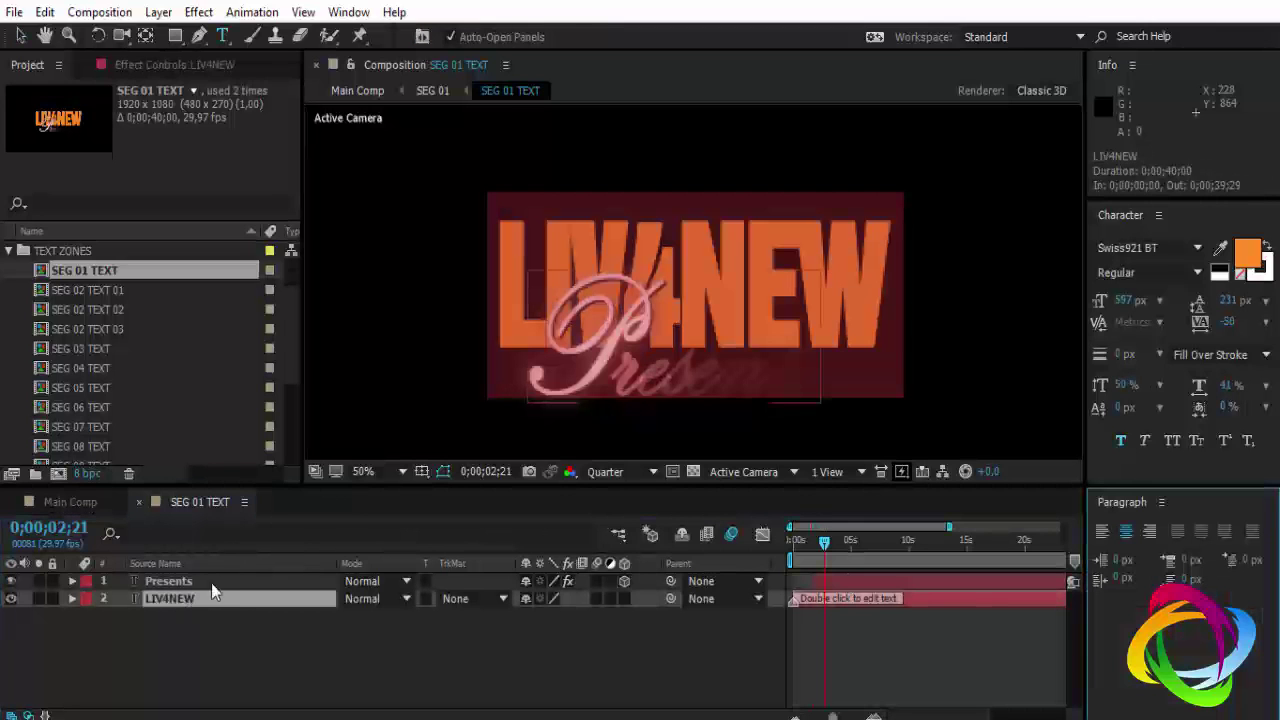
pyautogui.write('P')
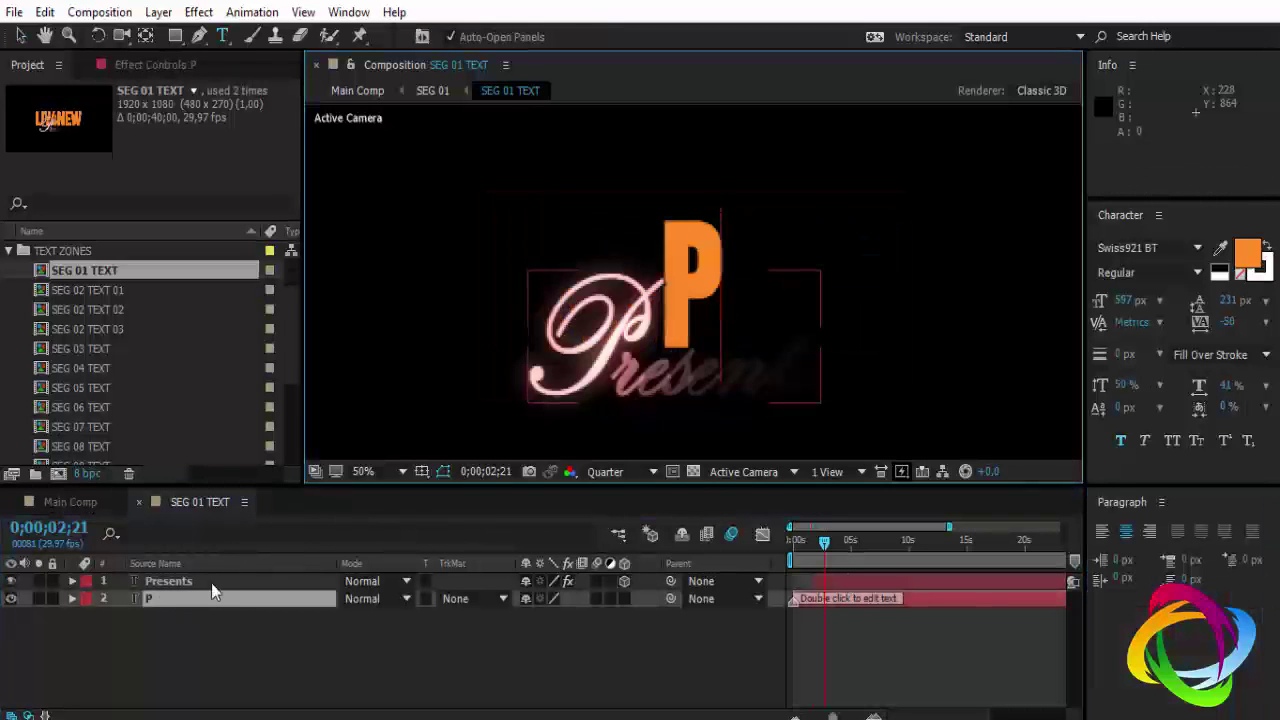
pyautogui.write('hotoem')
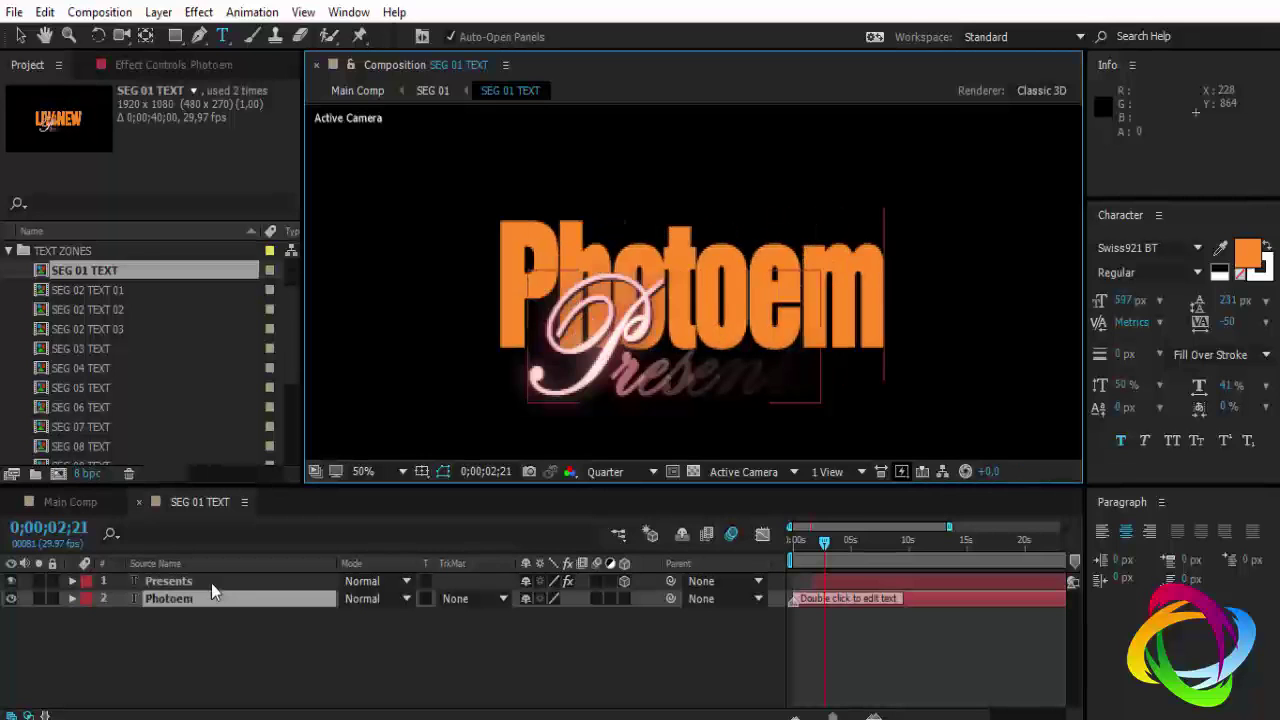
pyautogui.write('branco')
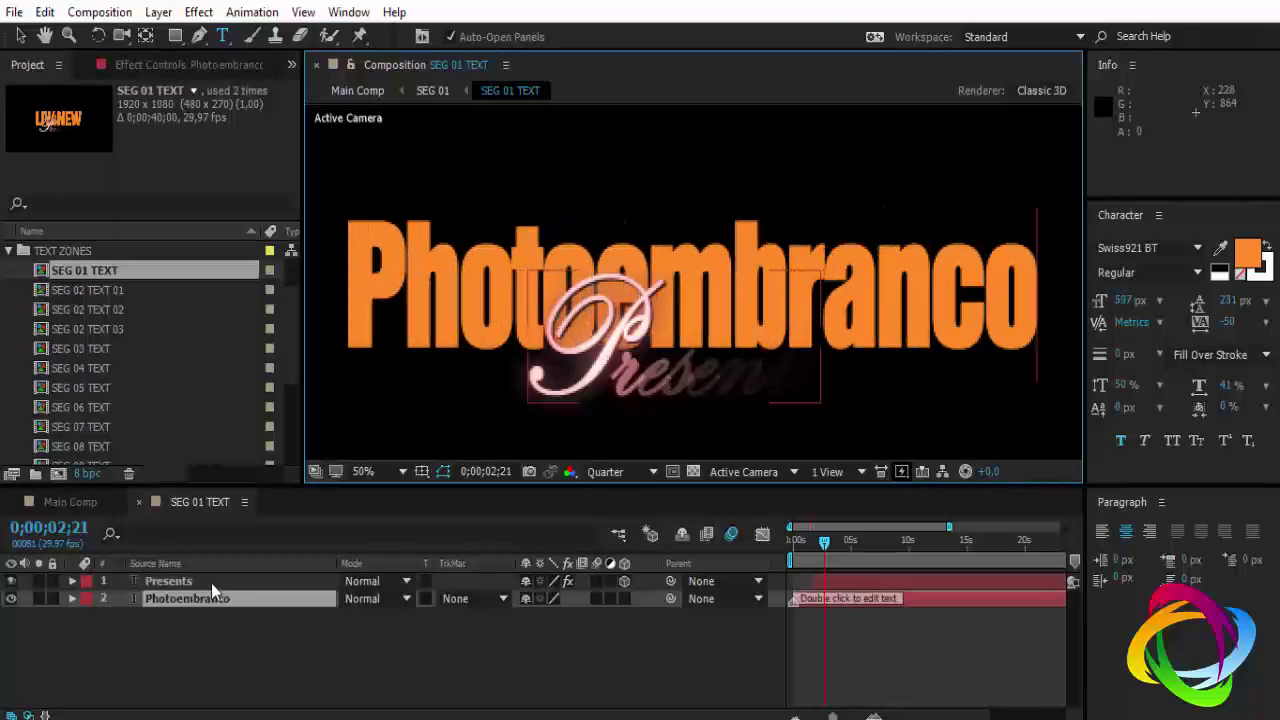
# Change the Presents layer to read 'Apresenta', turn Solo off, and return to Main Comp
pyautogui.click(178, 584)
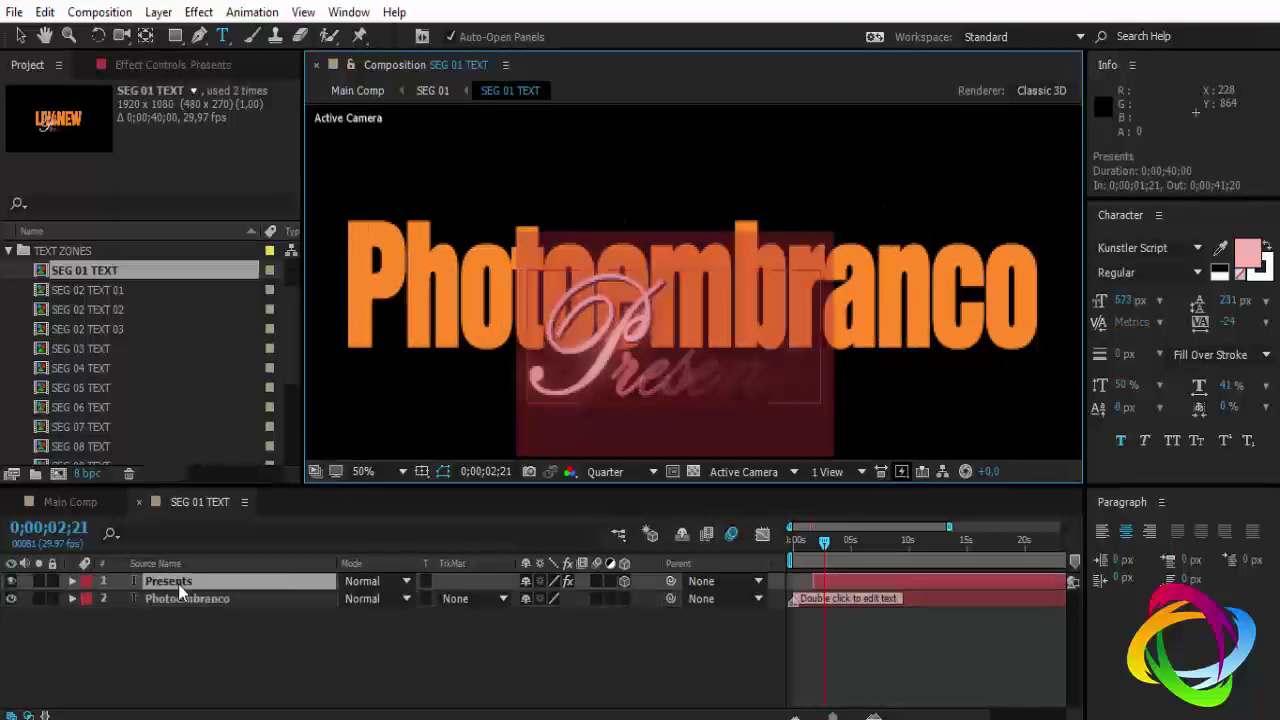
pyautogui.click(40, 584)
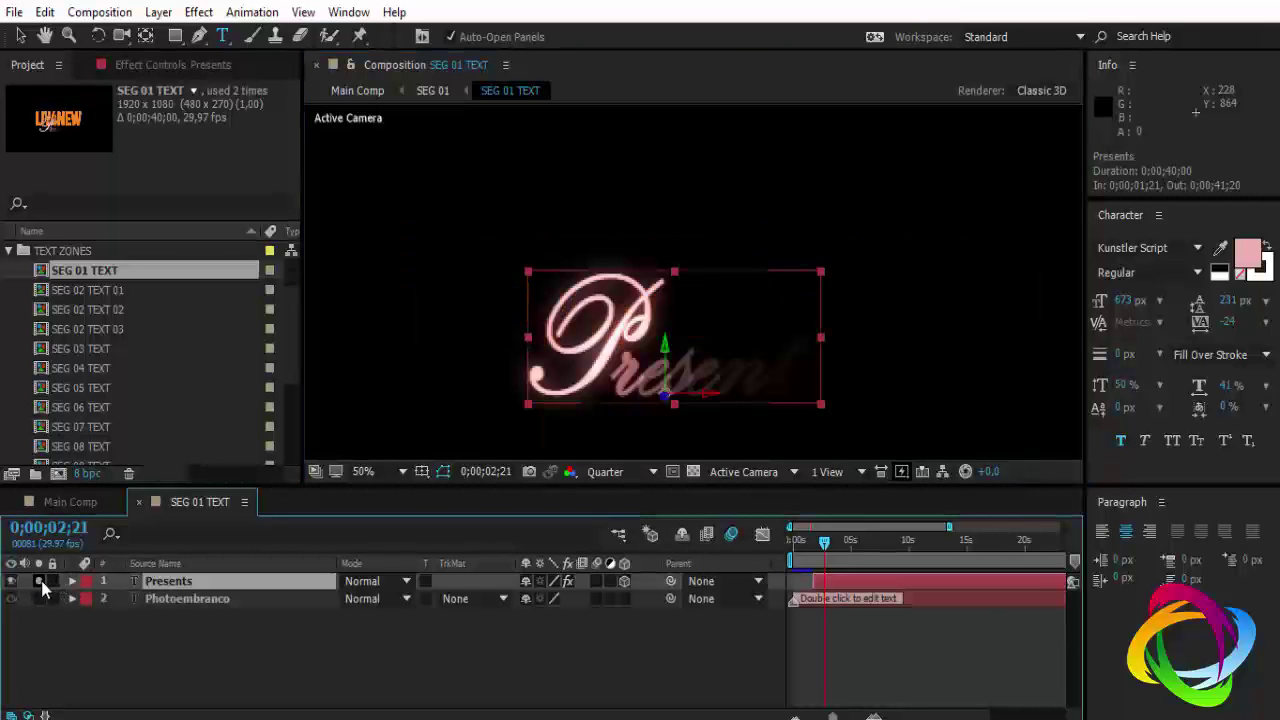
pyautogui.moveTo(836, 571); pyautogui.dragTo(922, 565)
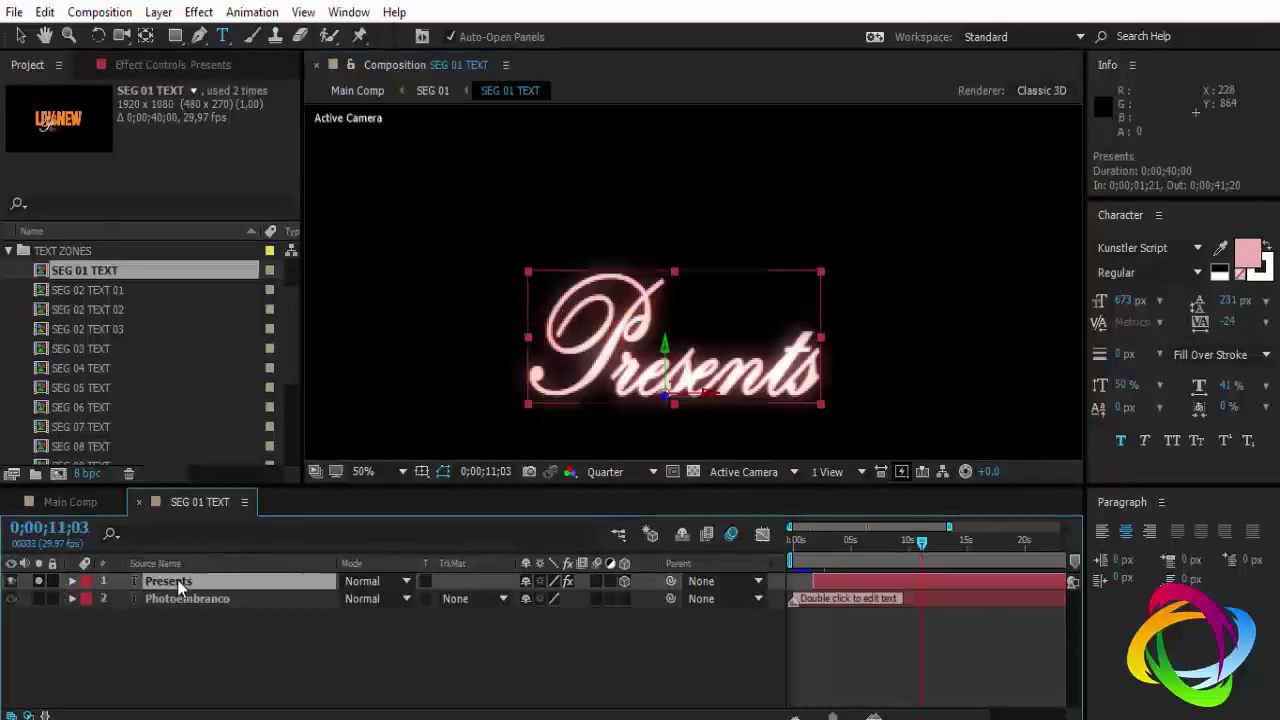
pyautogui.write('A')
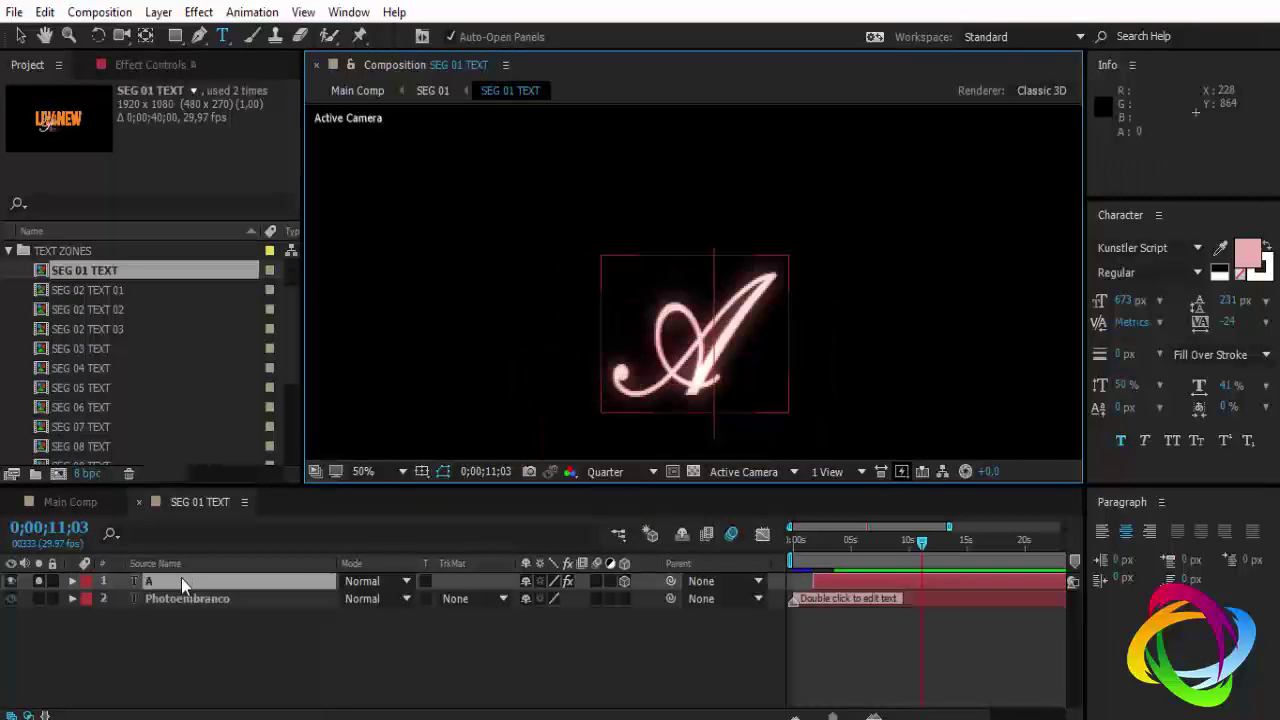
pyautogui.write('pres')
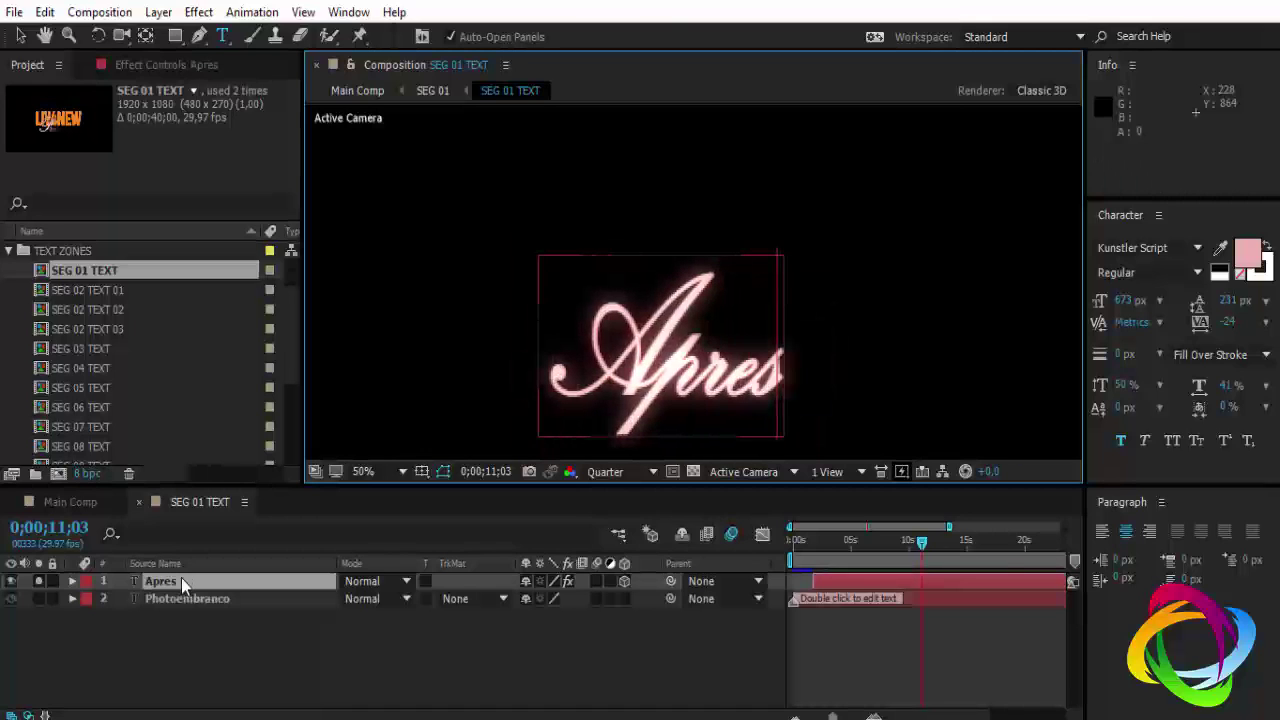
pyautogui.write('enta')
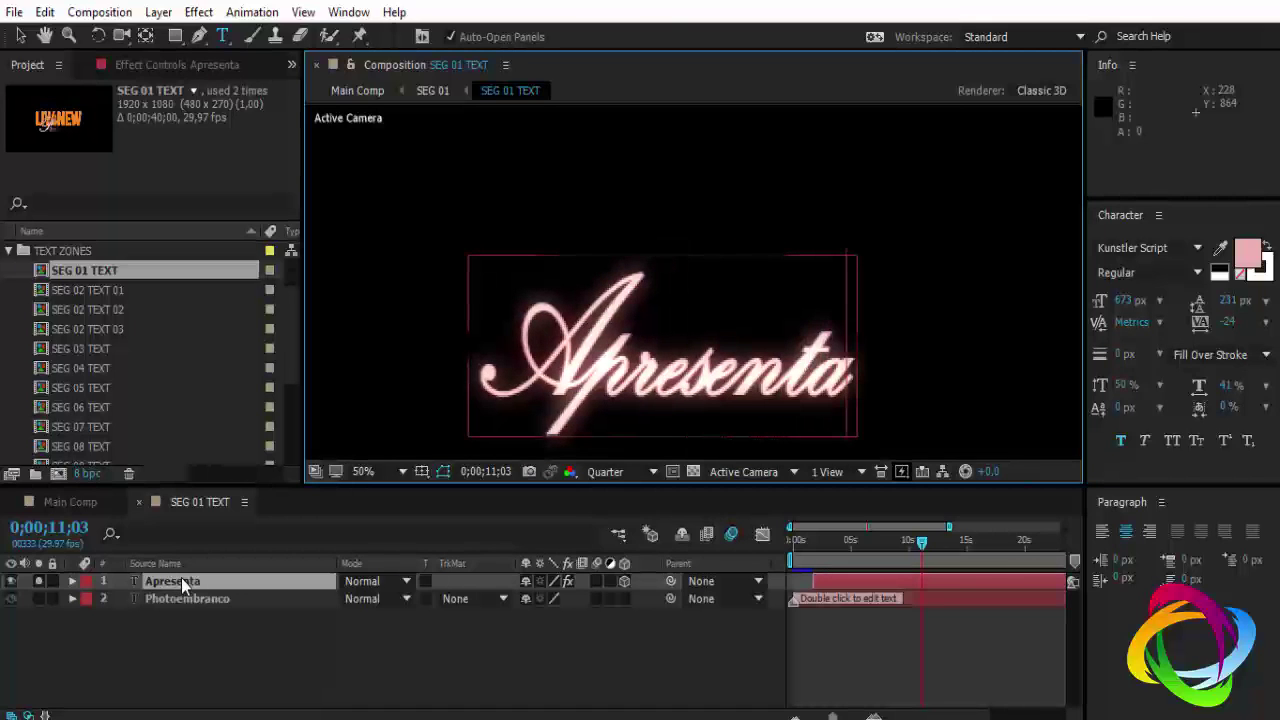
pyautogui.click(36, 588)
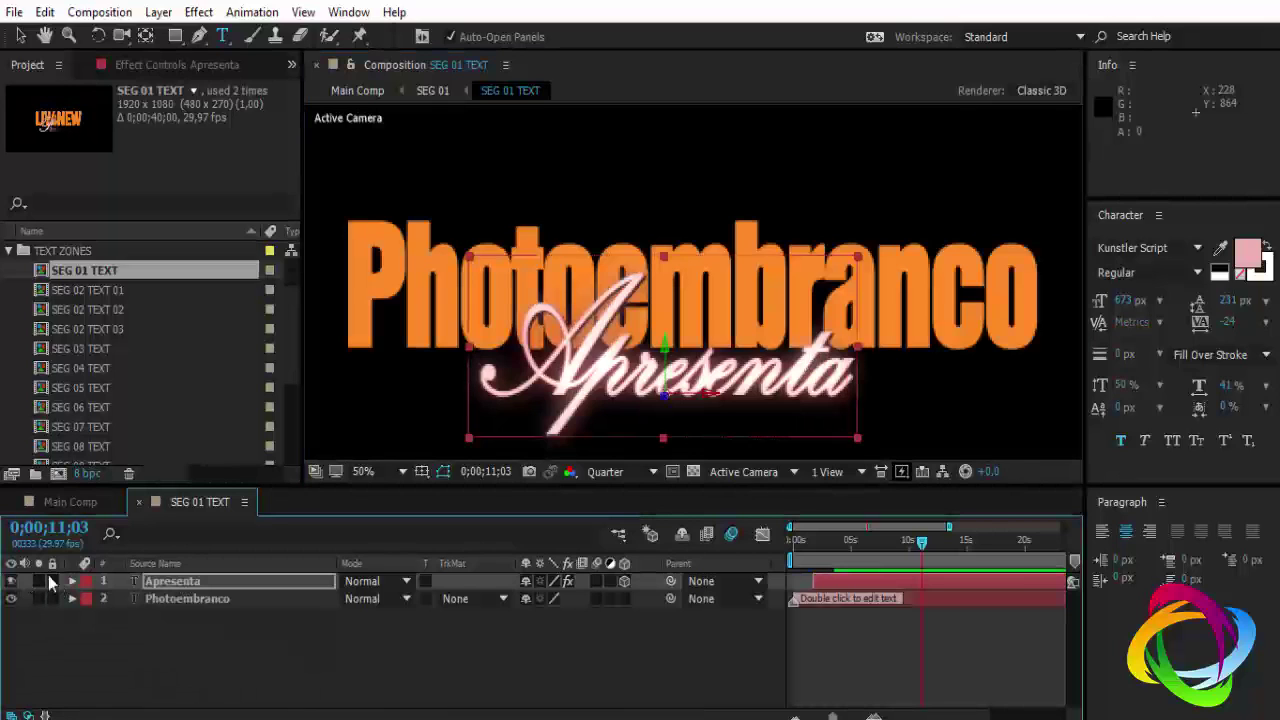
pyautogui.click(139, 502)
# Shift the Apresenta layer down beneath Photoembranco to position 899,0, 854,0 in SEG 01 TEXT
pyautogui.click(487, 560)
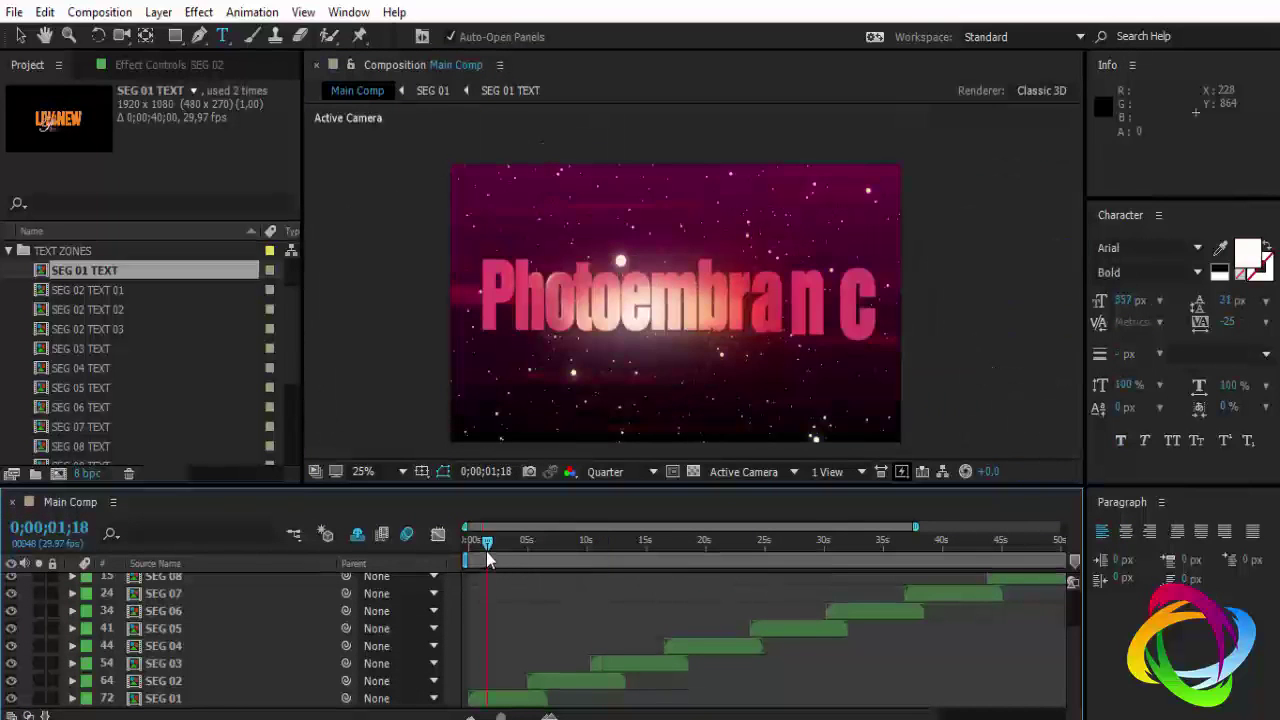
pyautogui.moveTo(497, 557); pyautogui.dragTo(528, 558)
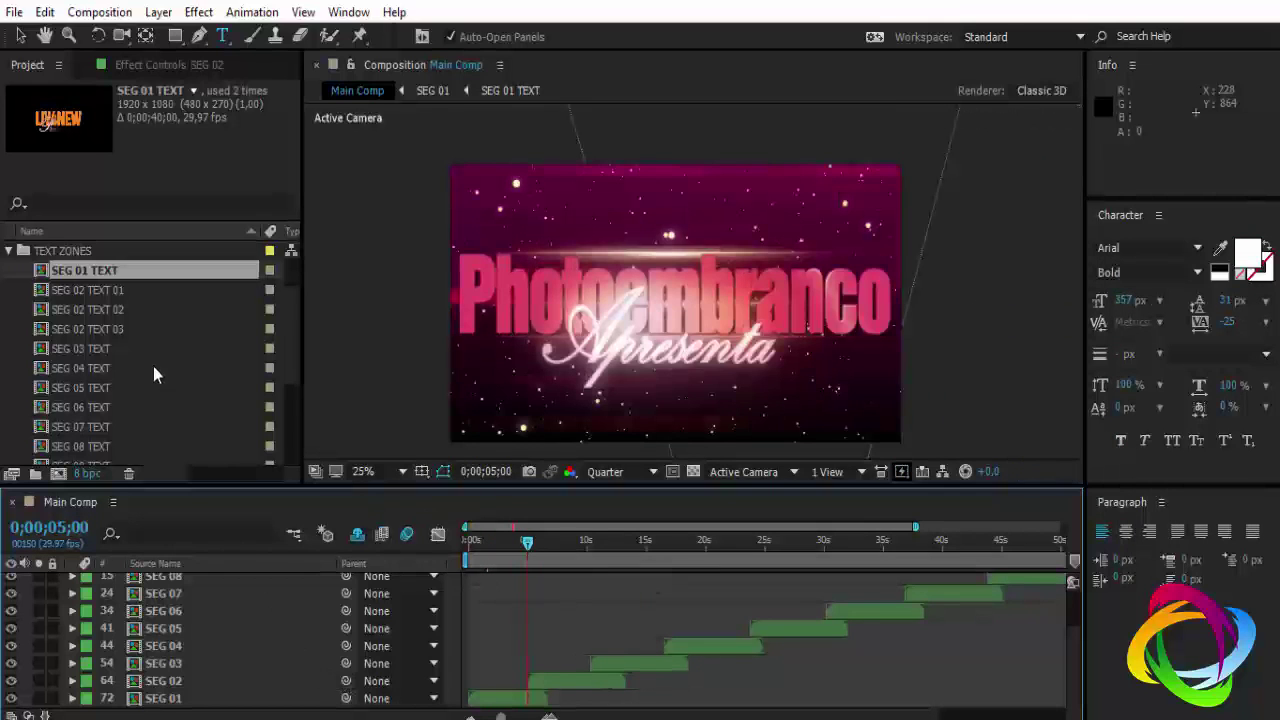
pyautogui.doubleClick(93, 272)
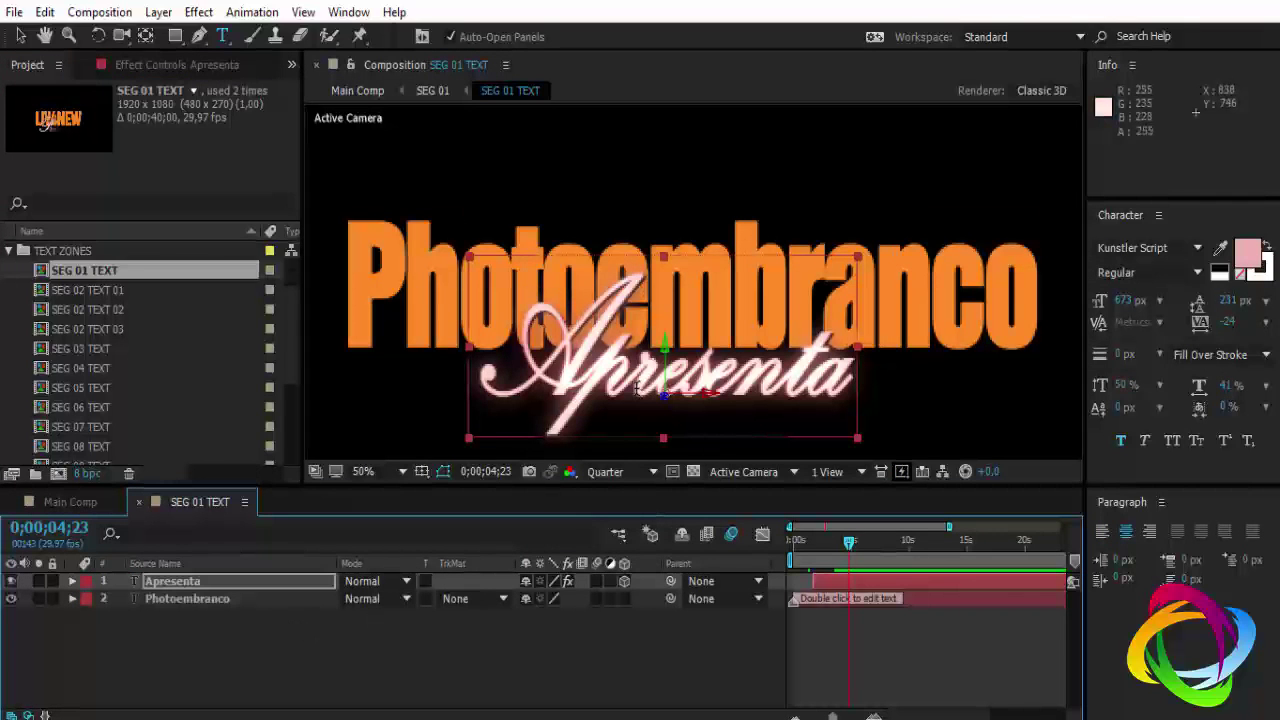
pyautogui.press('v')
pyautogui.click(752, 386)
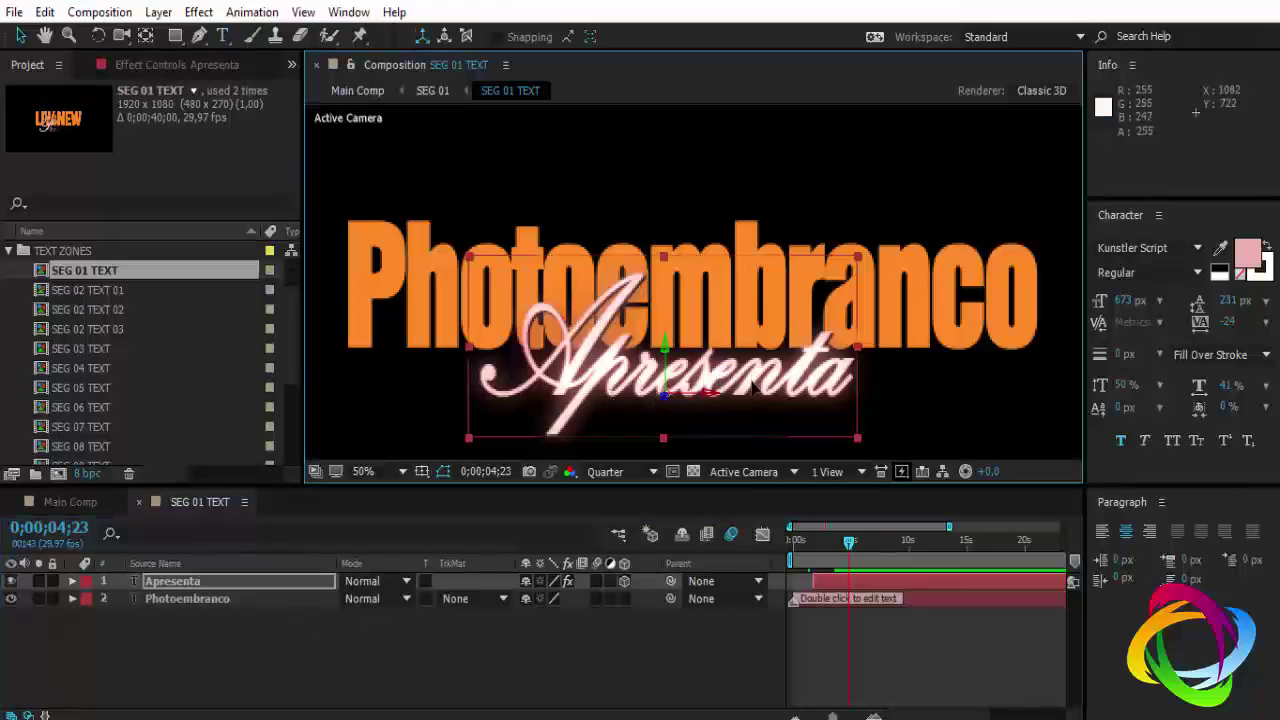
pyautogui.moveTo(752, 386); pyautogui.dragTo(760, 424)
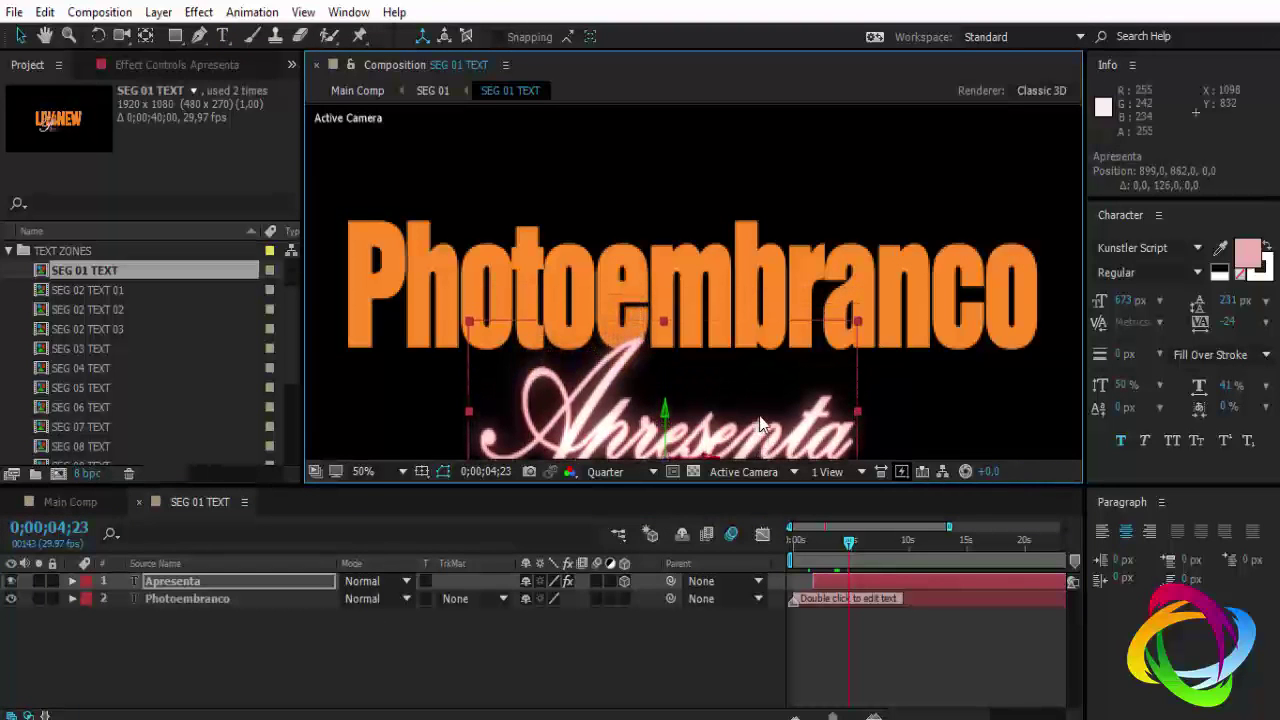
pyautogui.press(',')
pyautogui.press(',')
pyautogui.moveTo(712, 360); pyautogui.dragTo(708, 352)
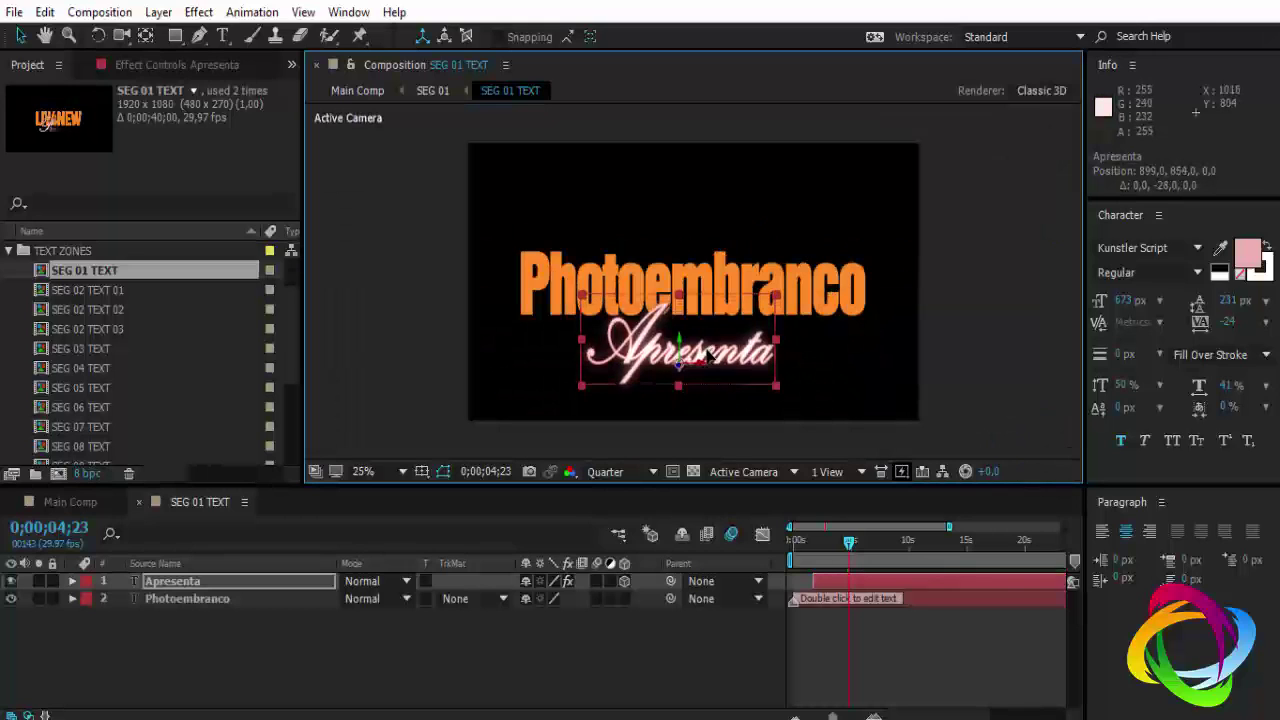
pyautogui.click(139, 501)
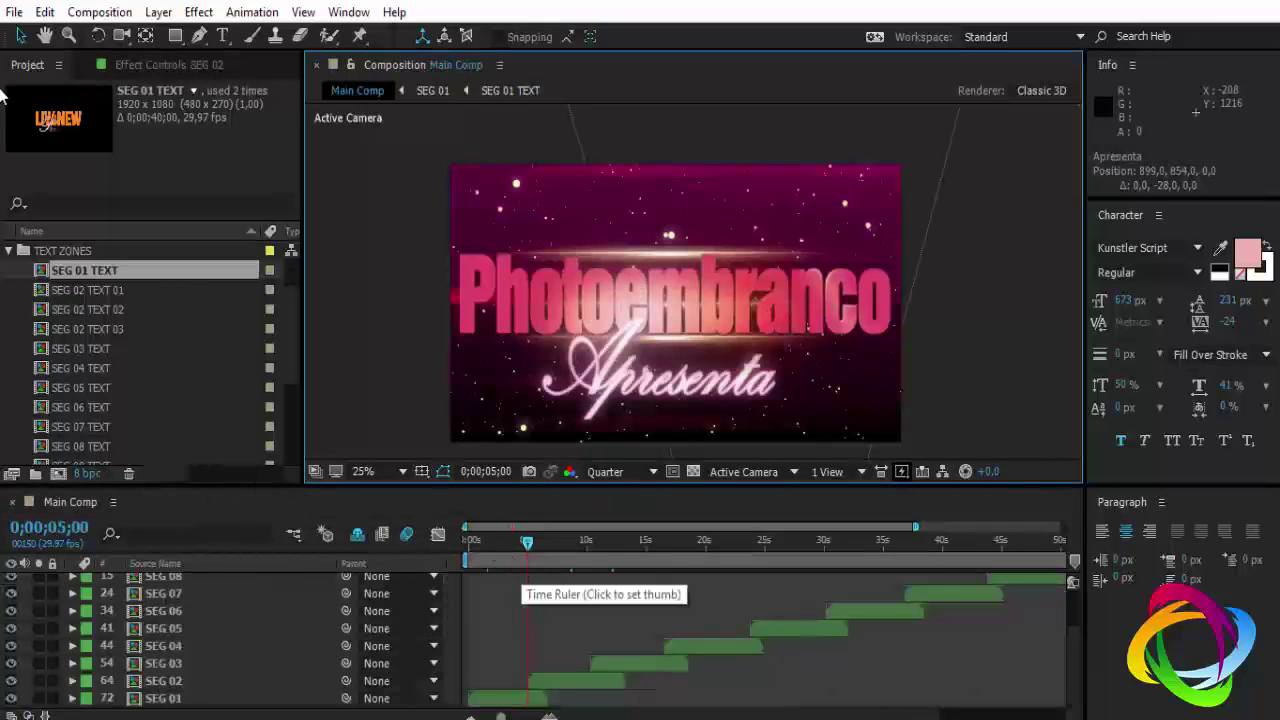
# Save a copy of the project as 'New Years Party Project File (converted)' on the desktop
pyautogui.click(14, 12)
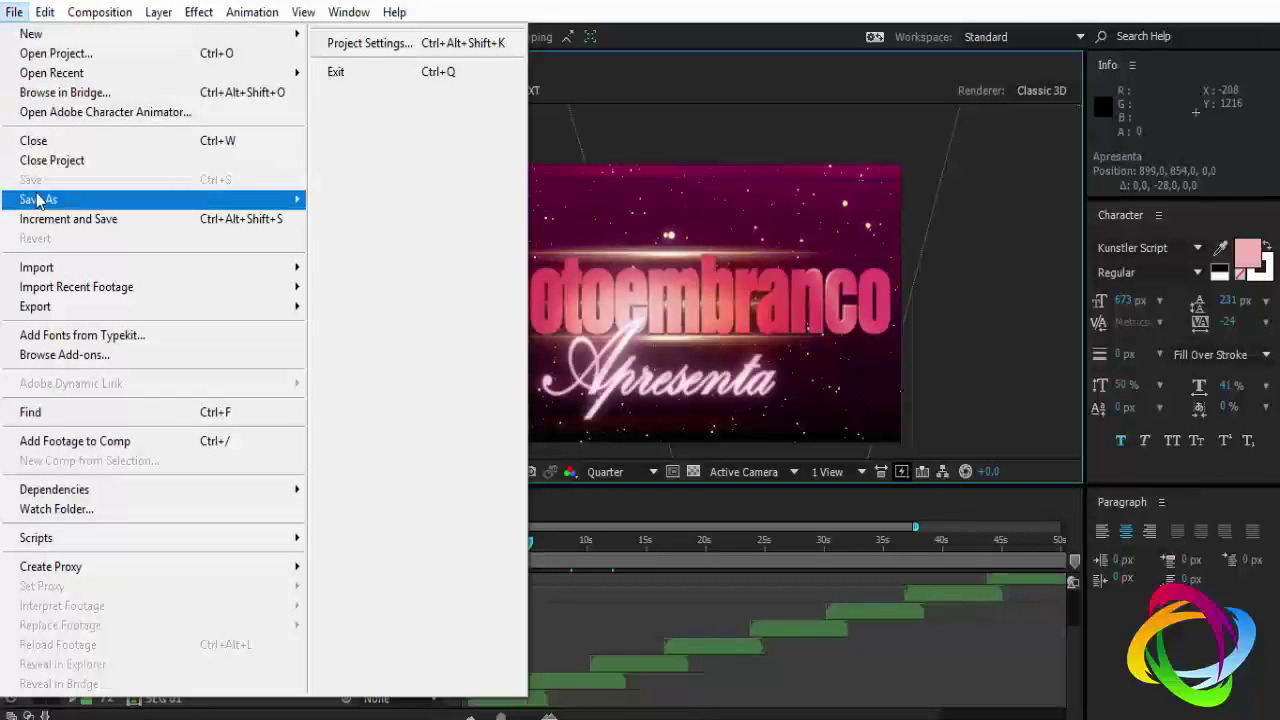
pyautogui.moveTo(37, 201)
pyautogui.click(364, 200)
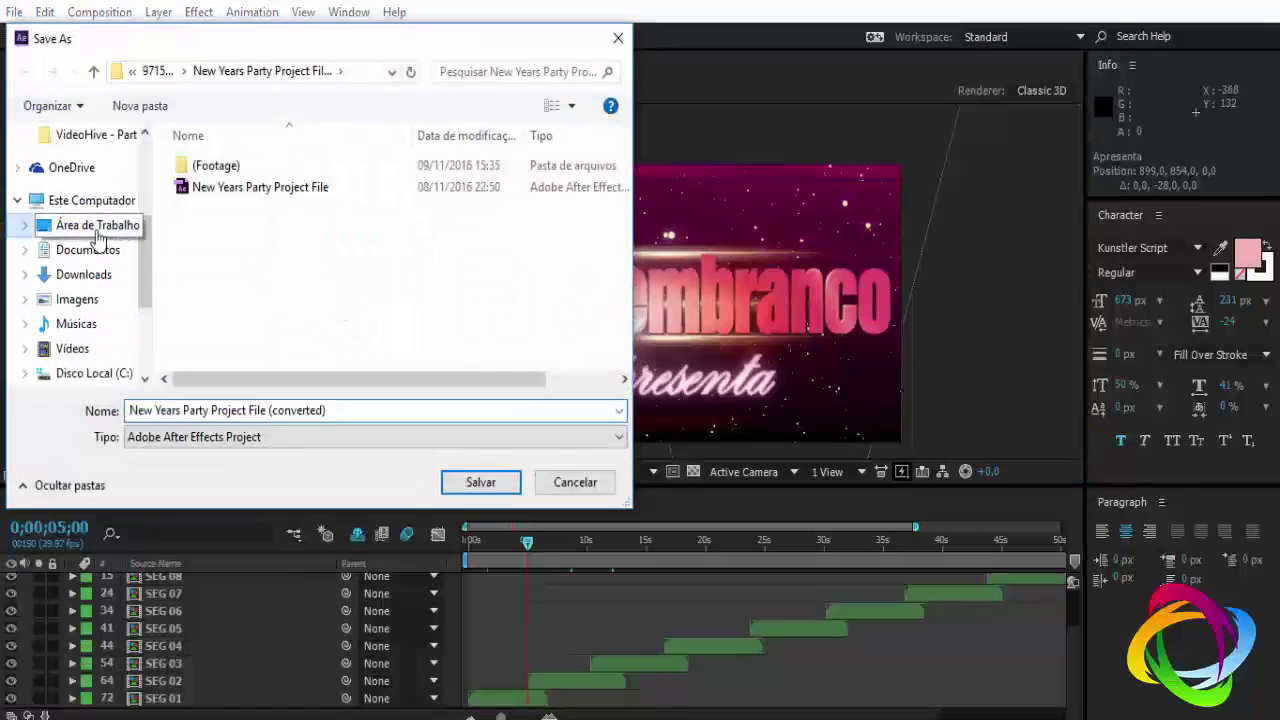
pyautogui.click(98, 226)
pyautogui.click(478, 483)
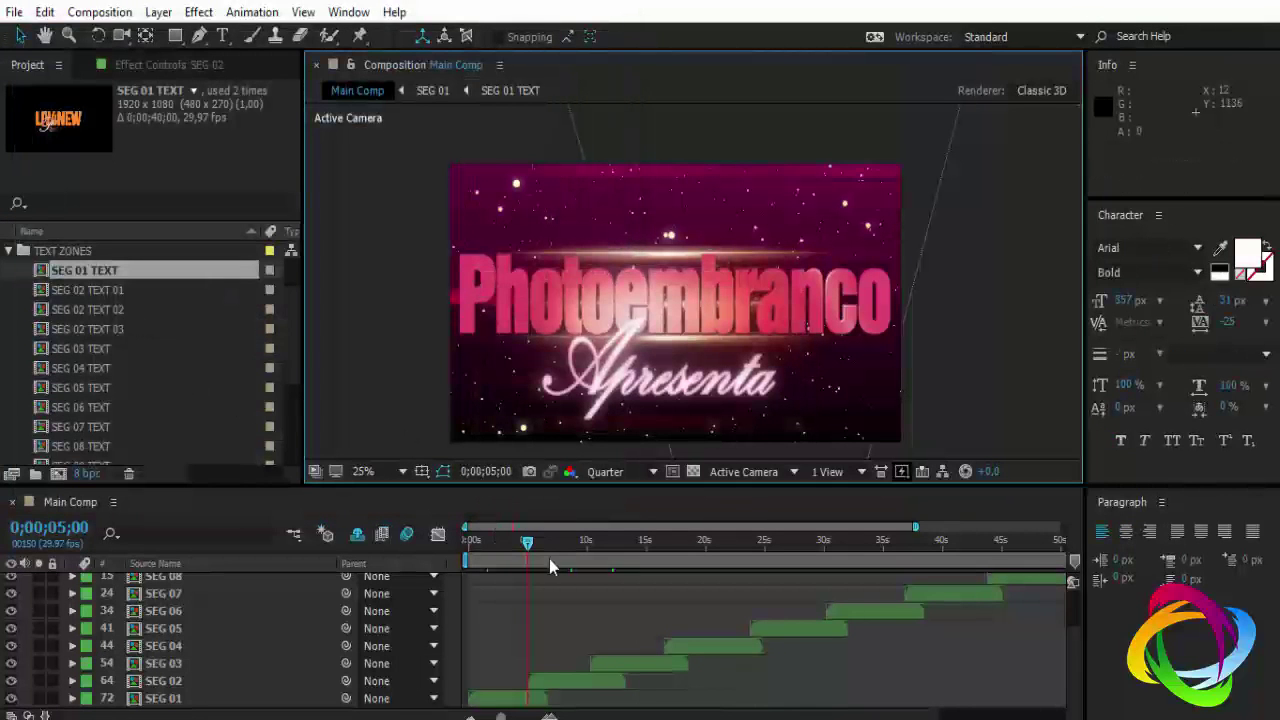
# In SEG 02 TEXT 01, replace the PARTY title with 'Festa'
pyautogui.doubleClick(79, 292)
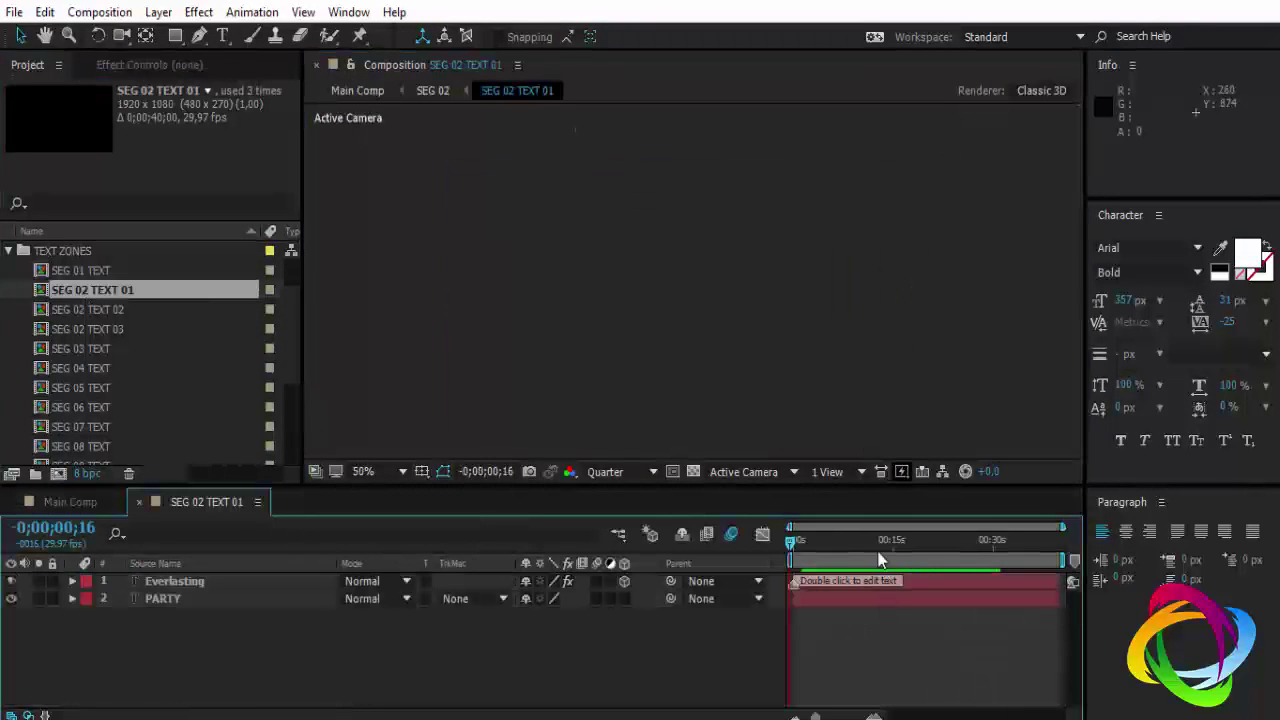
pyautogui.click(876, 548)
pyautogui.click(165, 600)
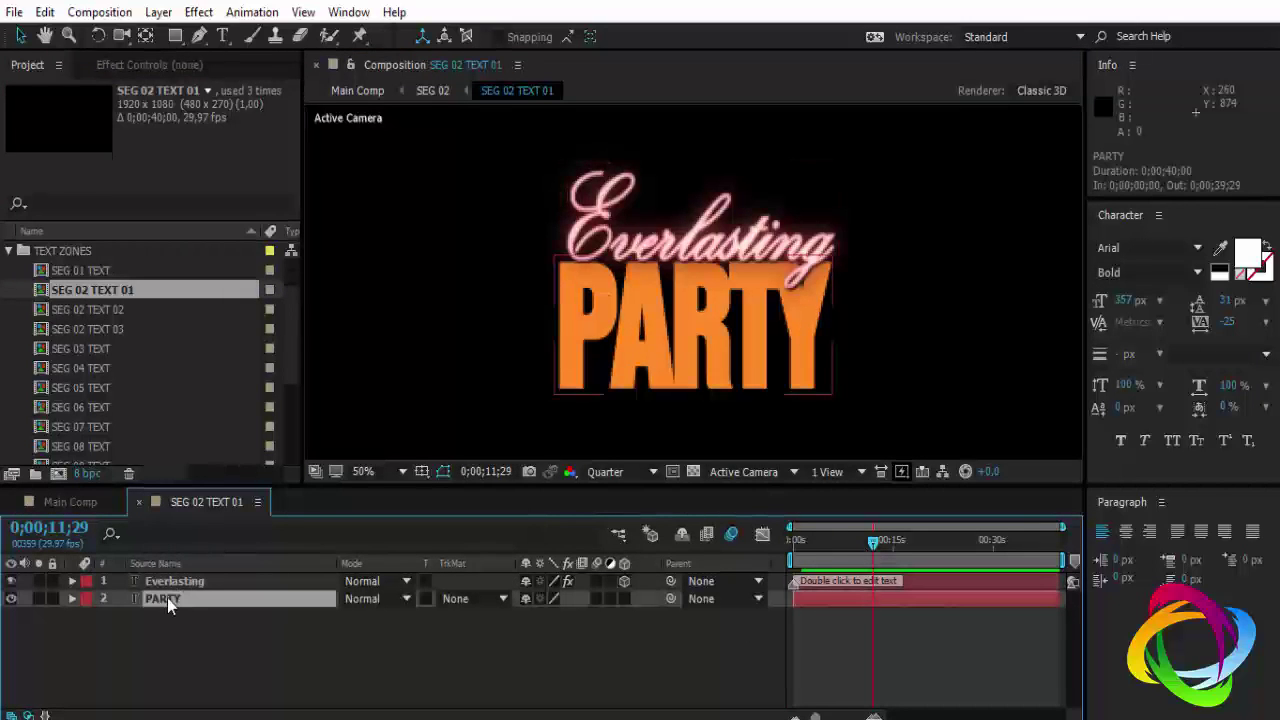
pyautogui.doubleClick(165, 600)
pyautogui.write('F')
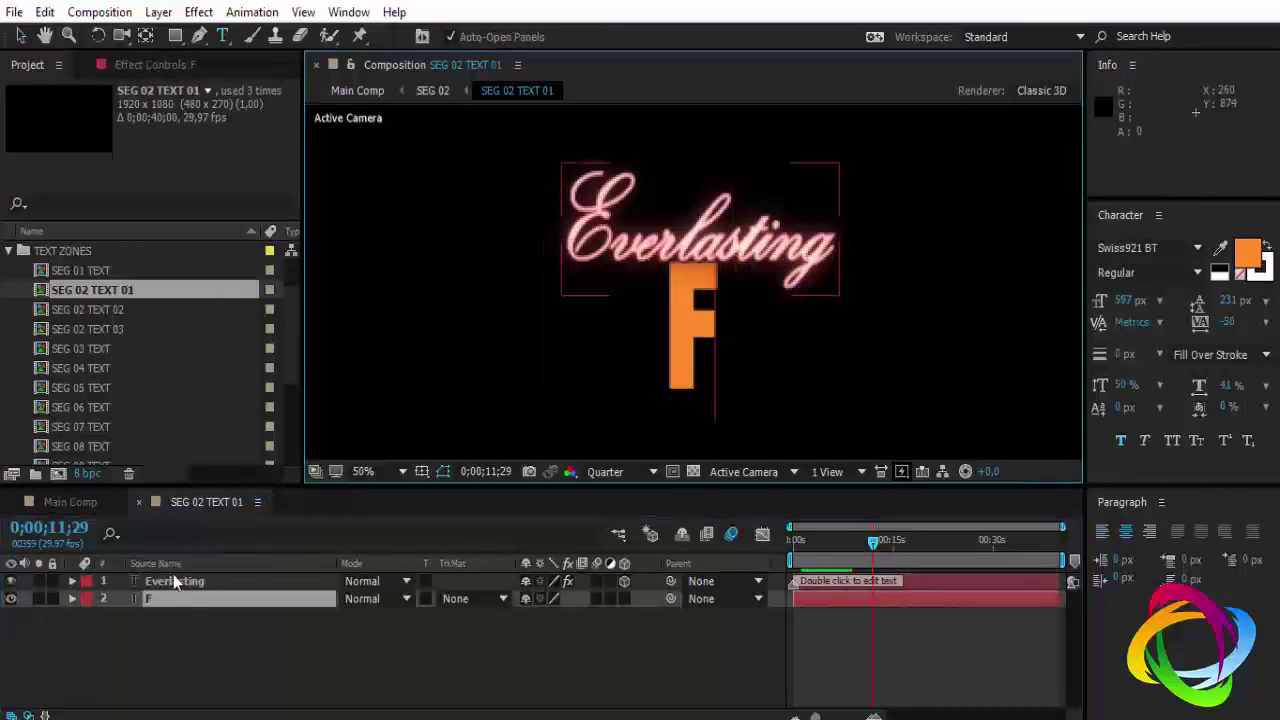
pyautogui.write('esta')
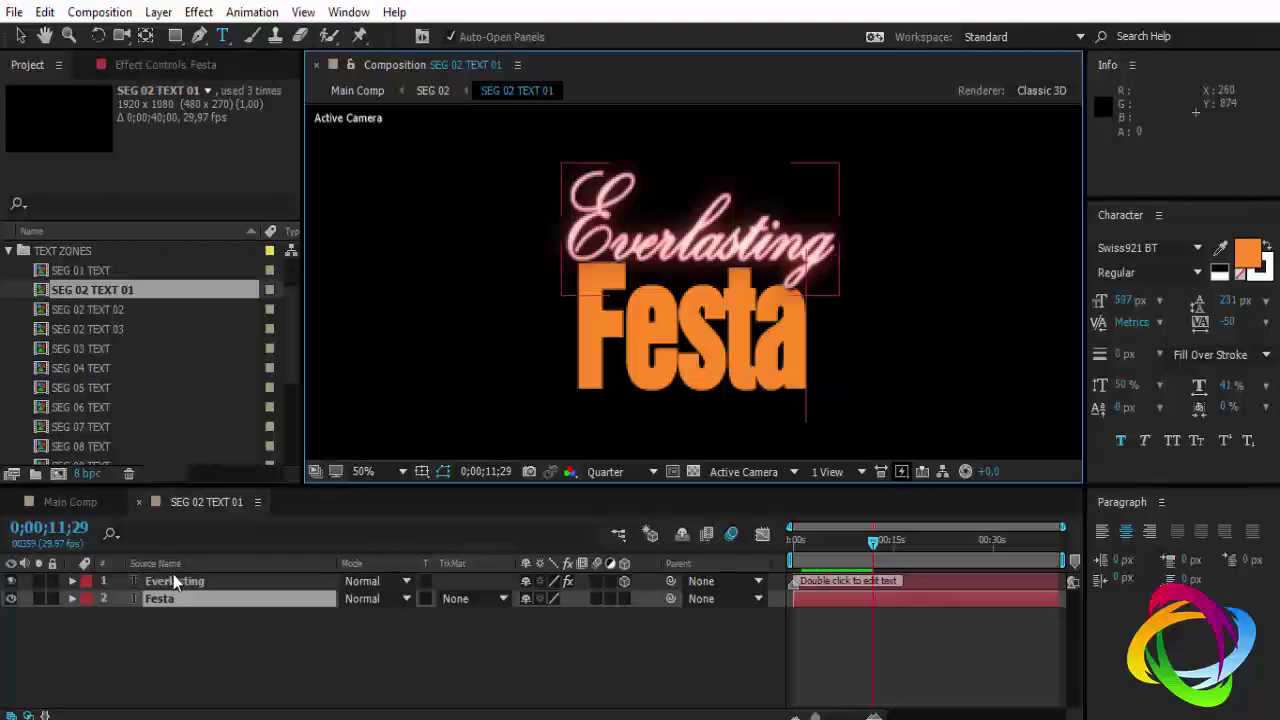
# Change the Everlasting line to 'Sejam bem vindos a' and return to Main Comp
pyautogui.click(179, 581)
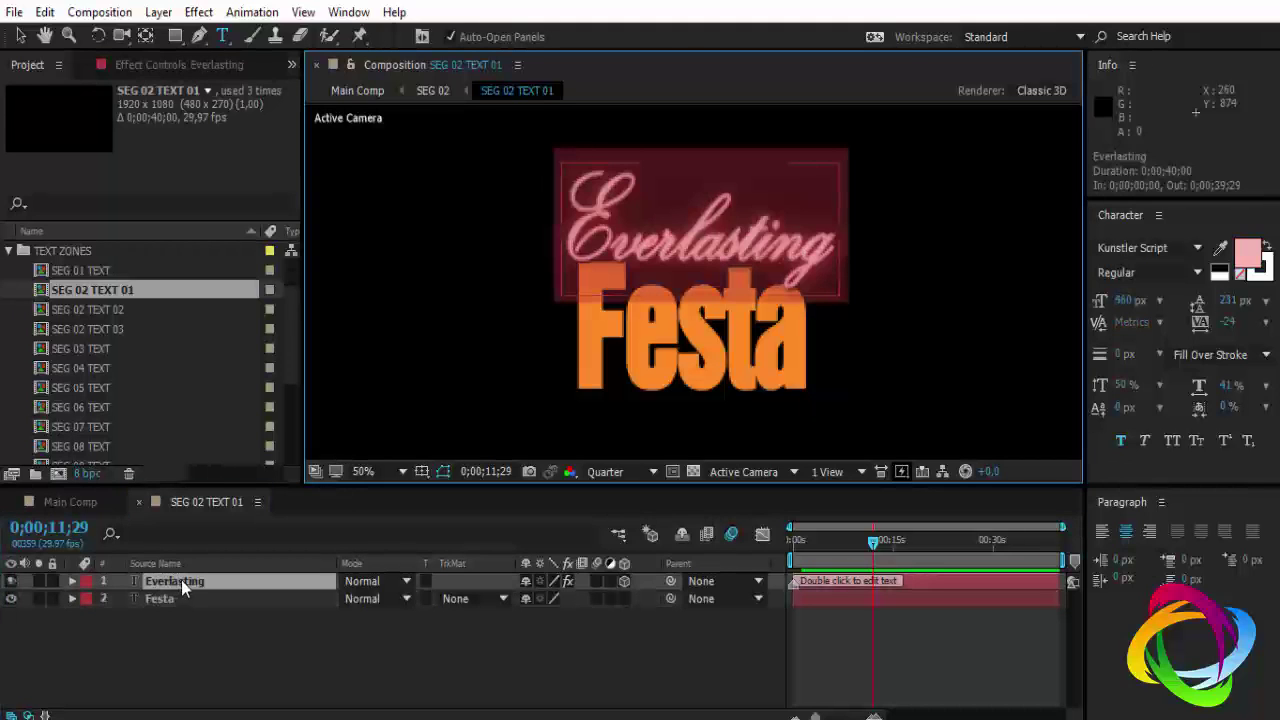
pyautogui.write('S')
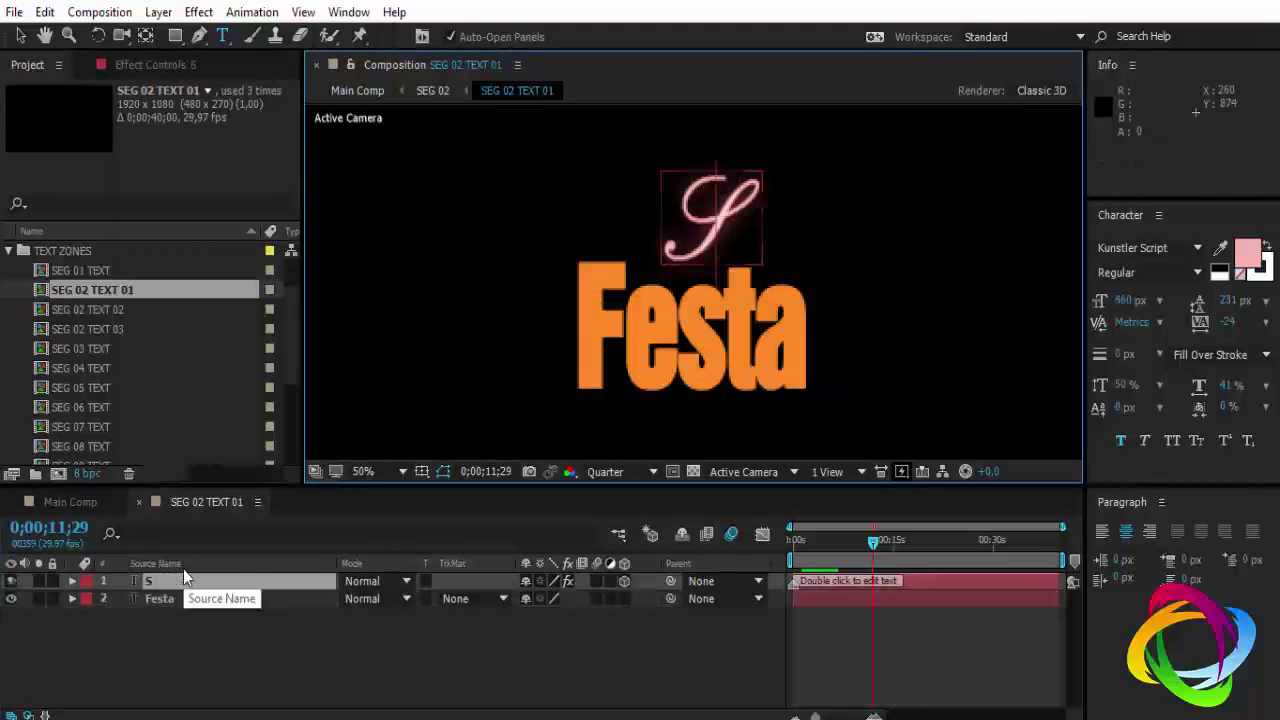
pyautogui.write('ejam')
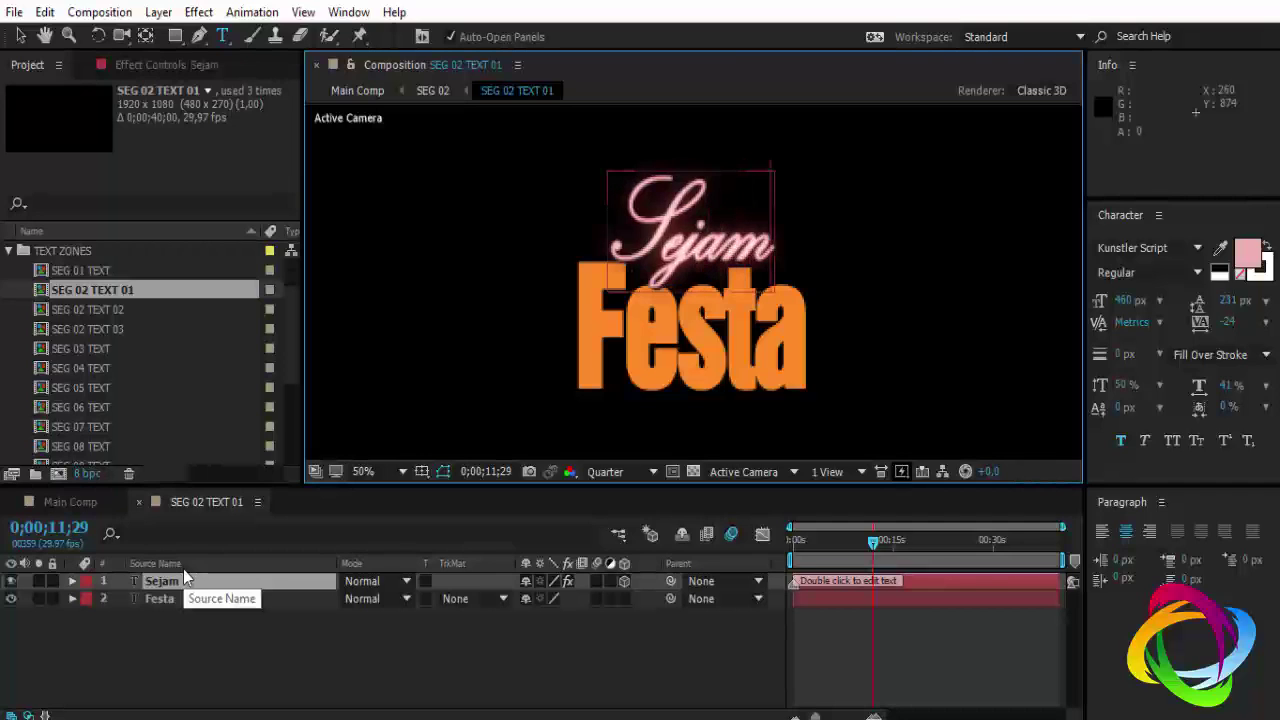
pyautogui.write(' bem vind')
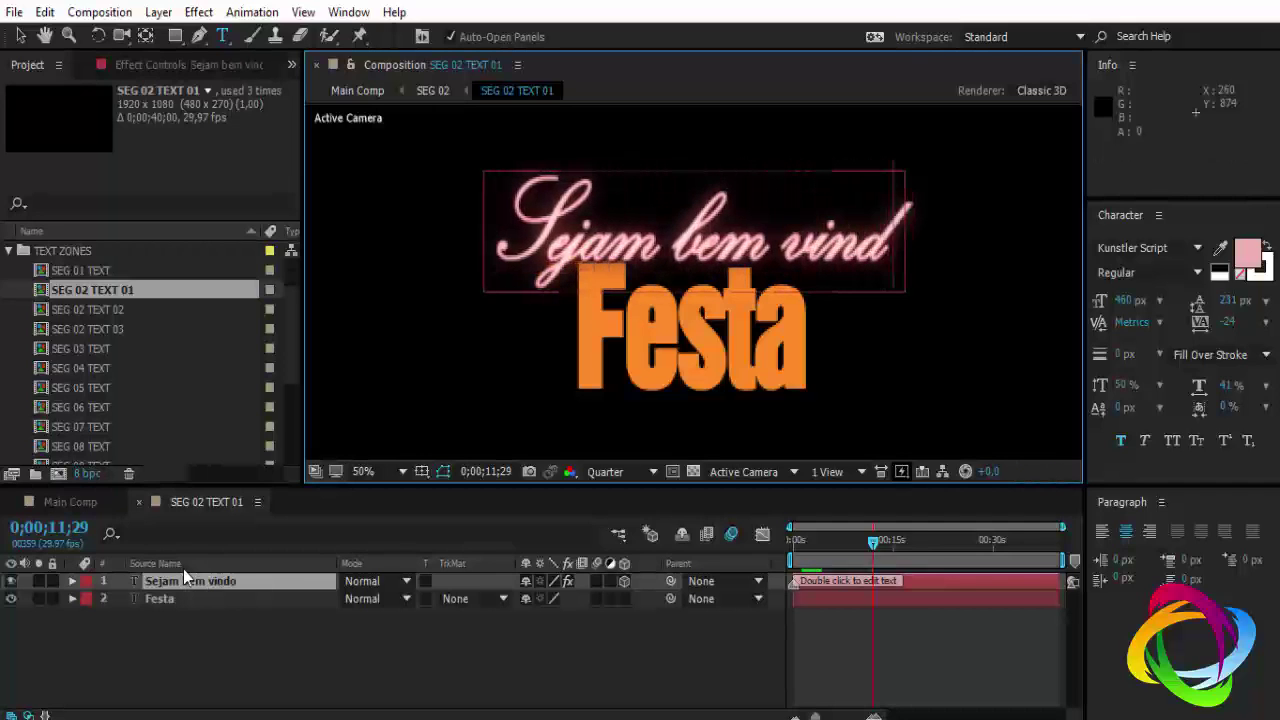
pyautogui.write('osa')
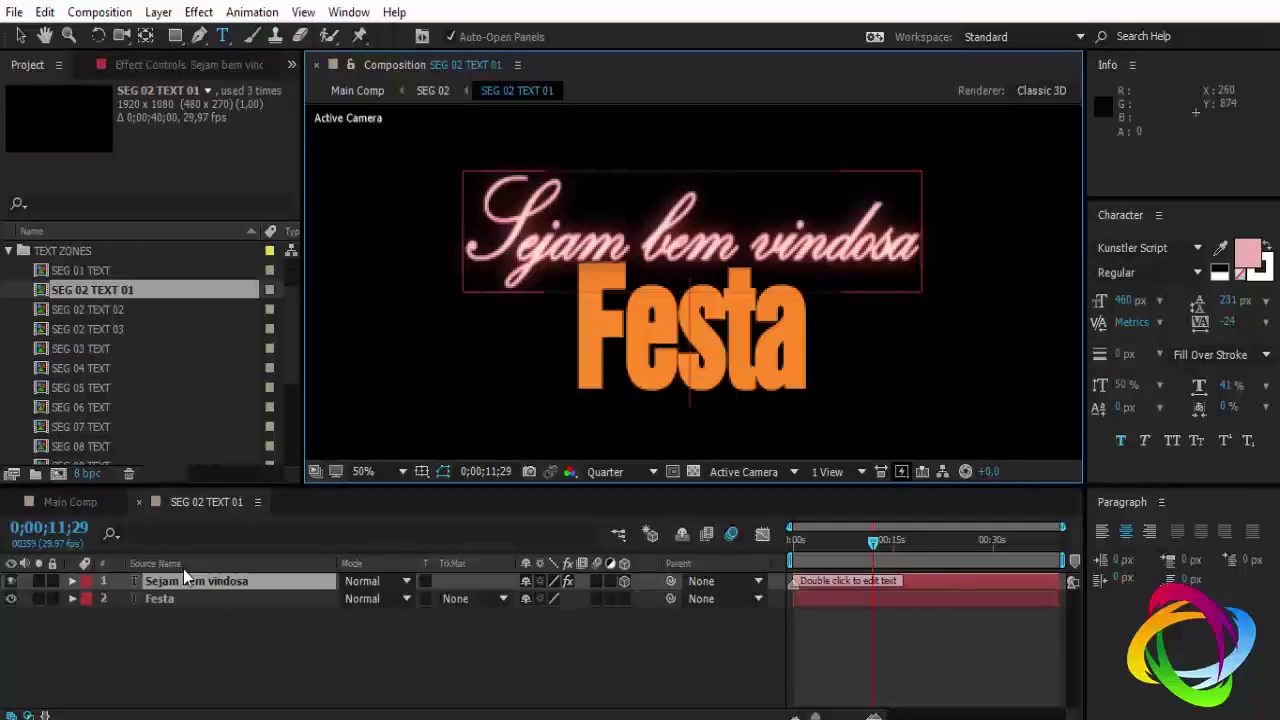
pyautogui.press('BackSpace')
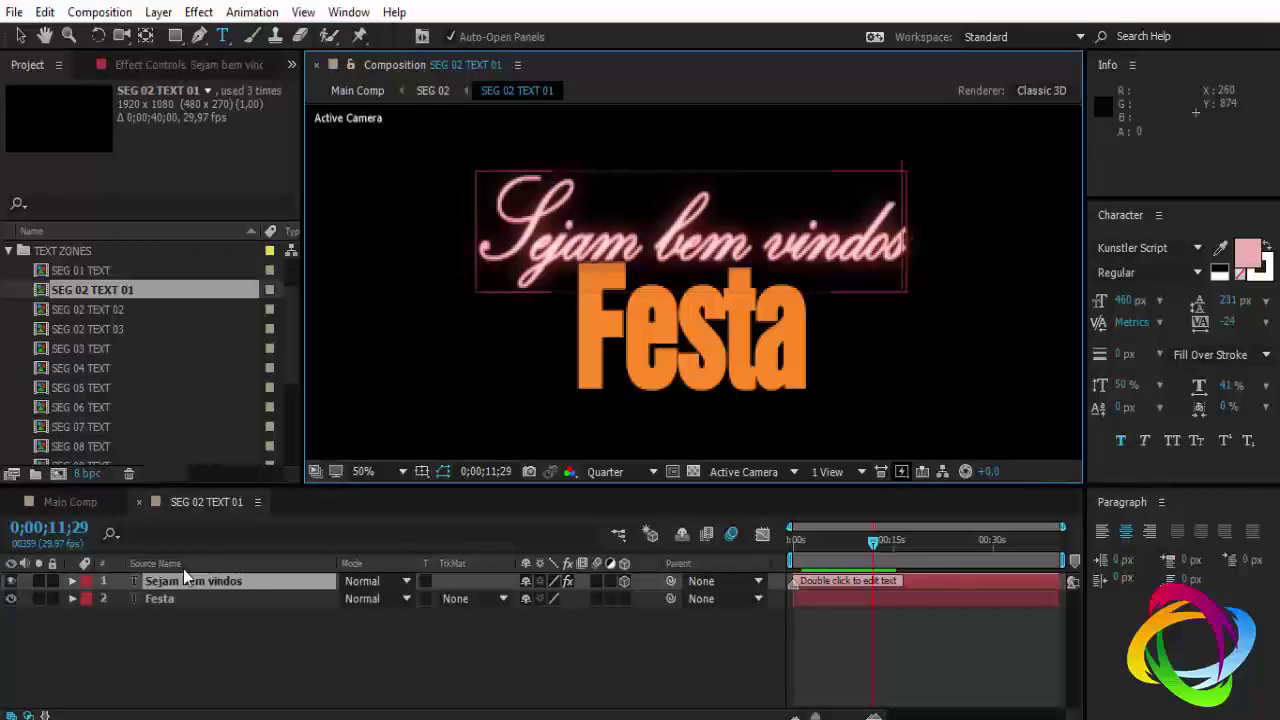
pyautogui.write(' a')
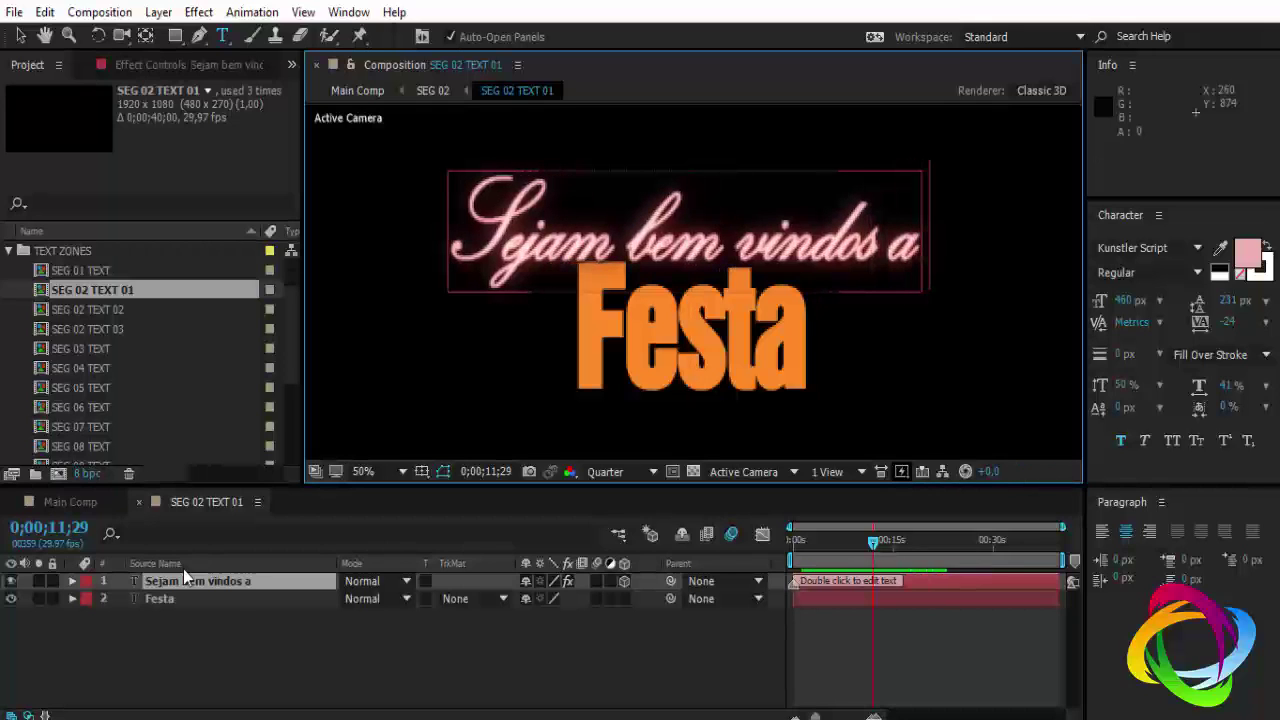
pyautogui.click(140, 502)
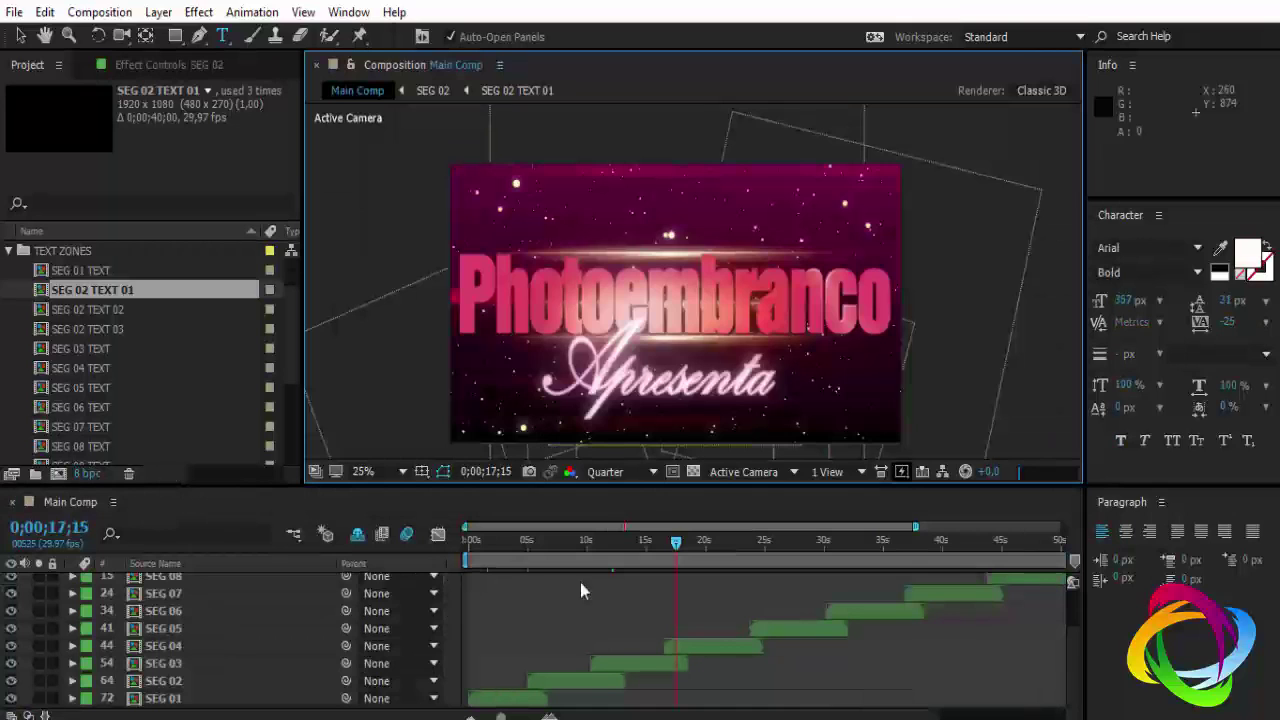
# Show the 'Sejam bem vindos a / Festa' title frame in Main Comp and save the project
pyautogui.click(613, 548)
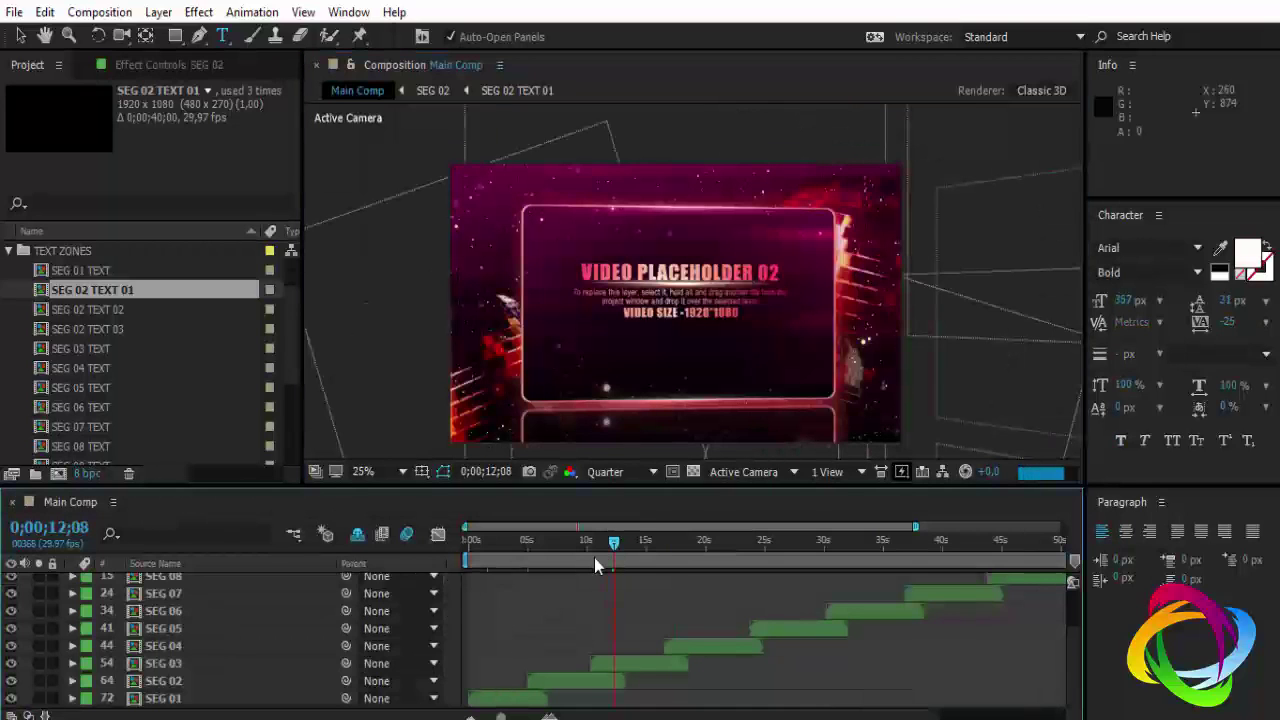
pyautogui.click(585, 558)
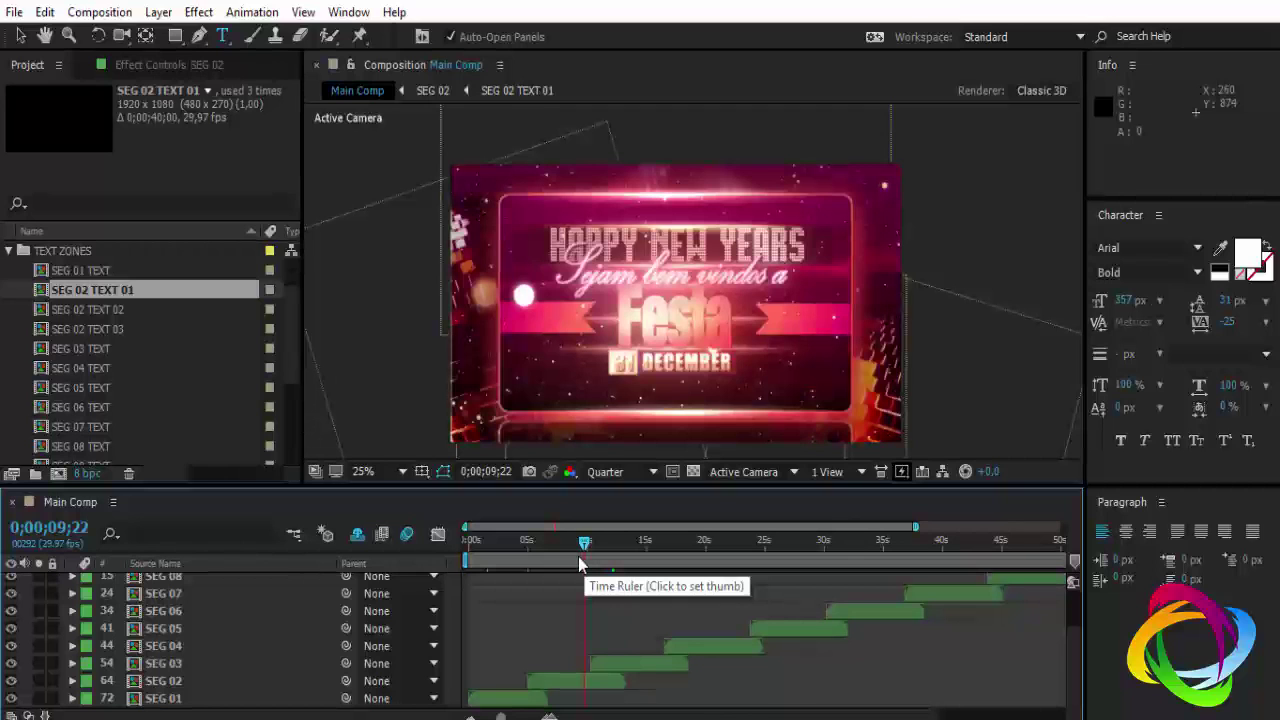
pyautogui.hotkey('ctrl', 's')
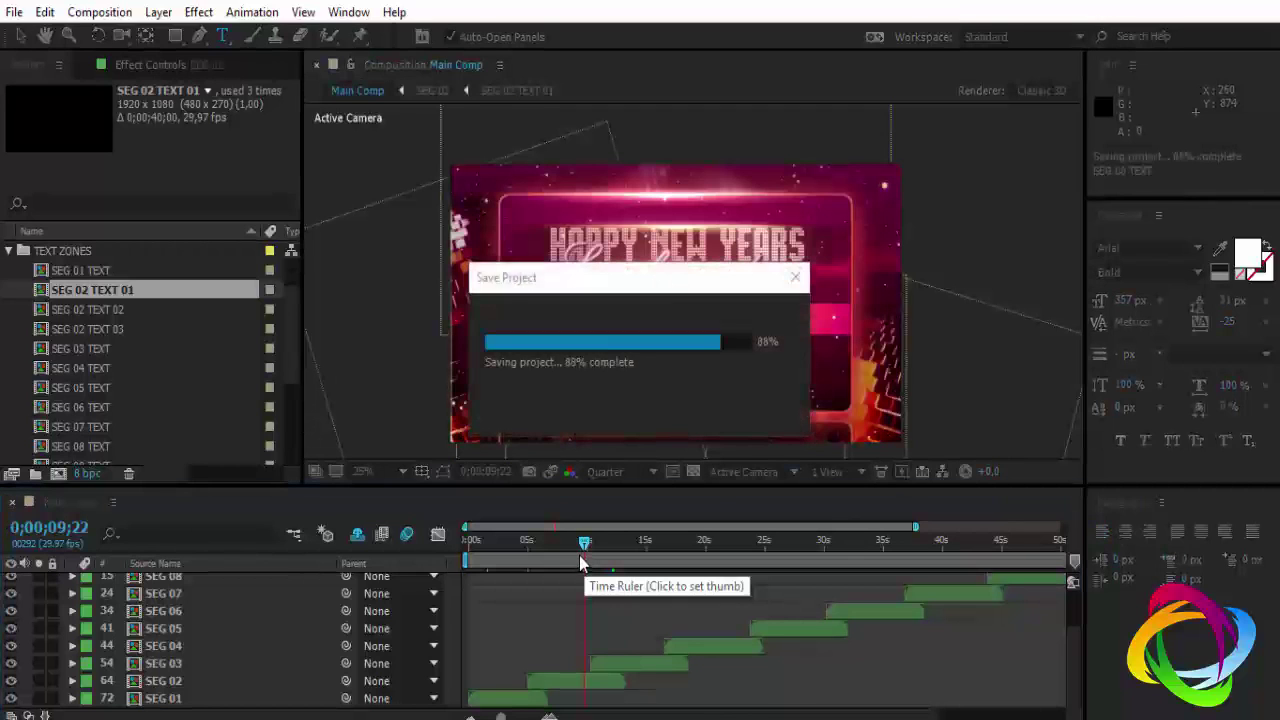
pyautogui.click(107, 311)
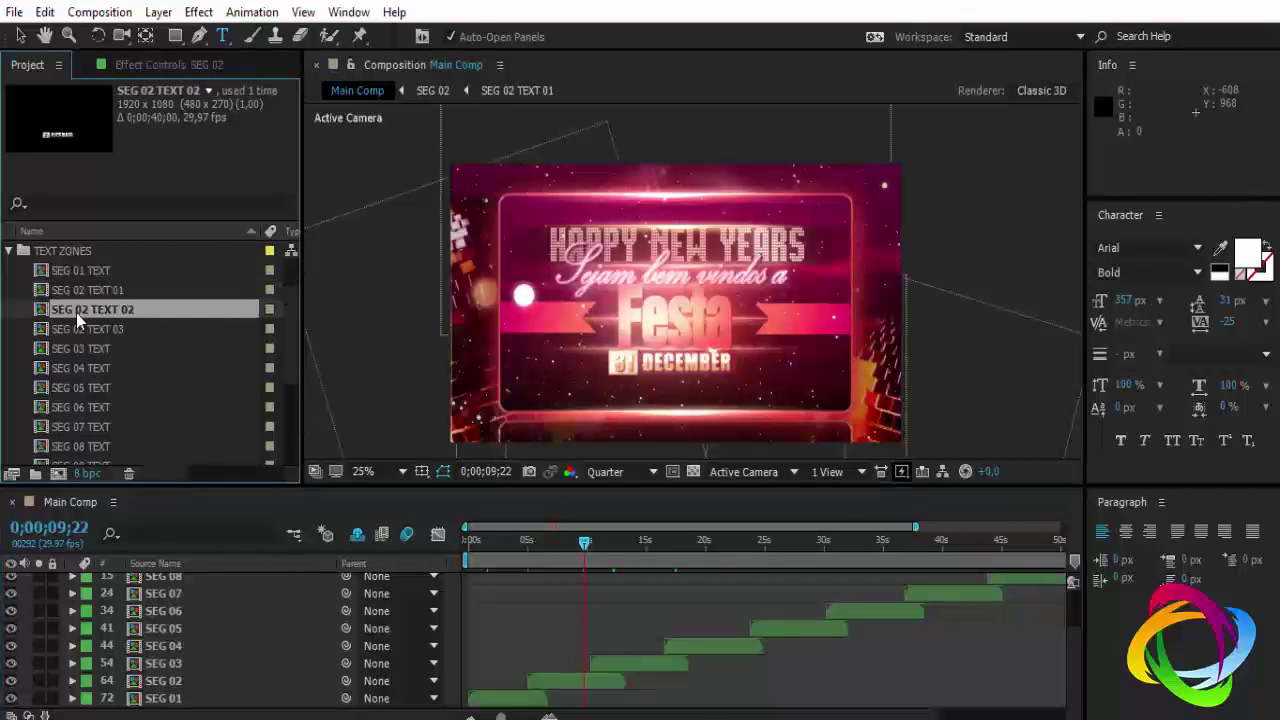
# Inside SEG 02 TEXT 02's Pre-comp 2, replace '31 DECEMBER' with '09/11/2016'
pyautogui.doubleClick(96, 313)
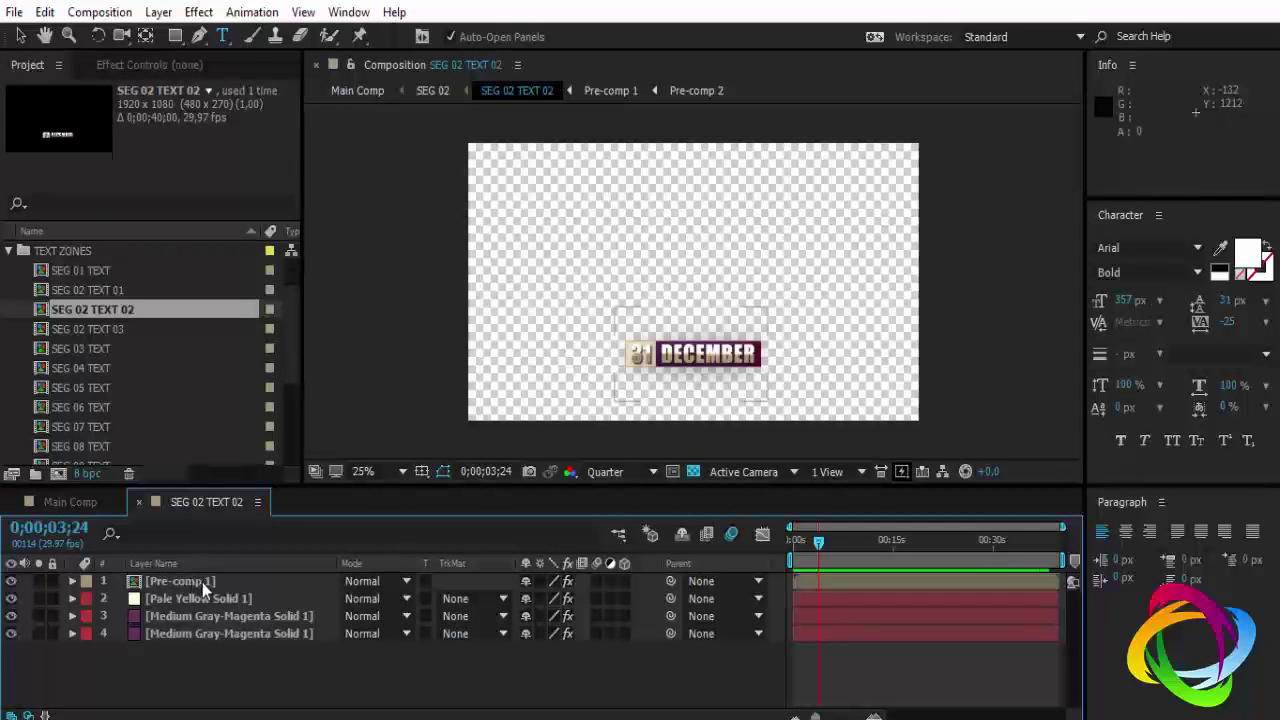
pyautogui.click(194, 581)
pyautogui.doubleClick(198, 578)
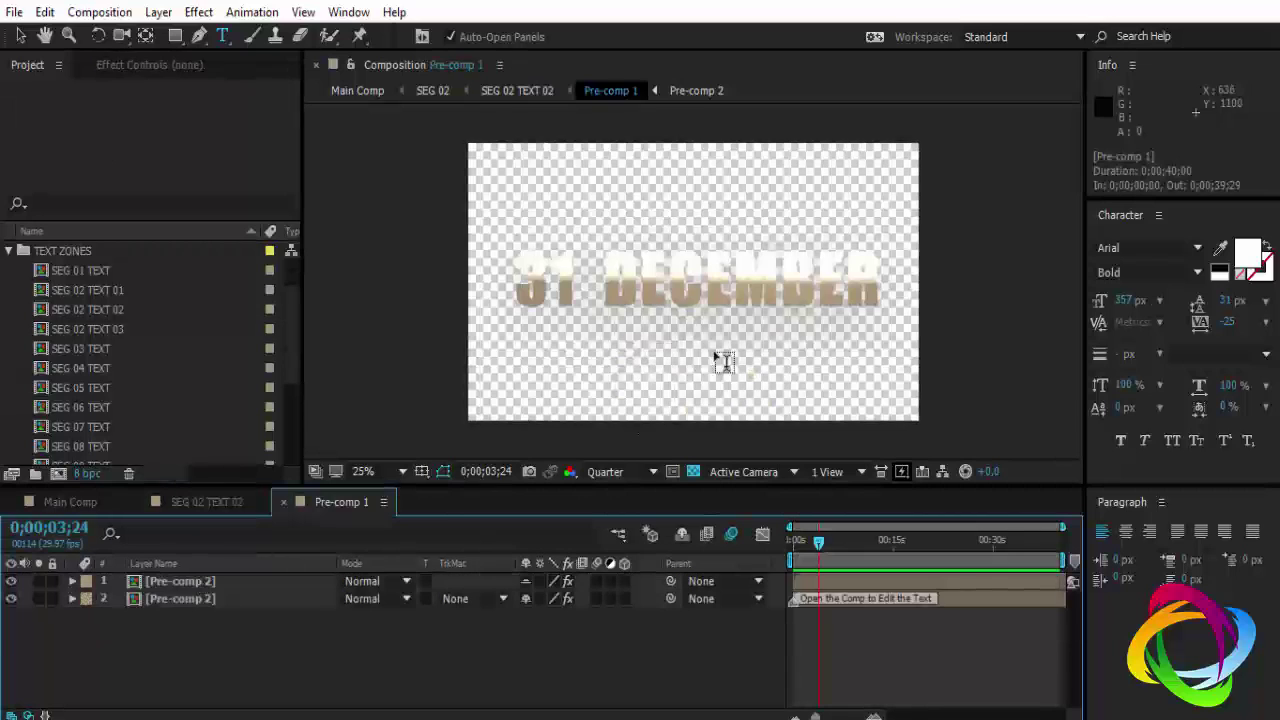
pyautogui.doubleClick(192, 579)
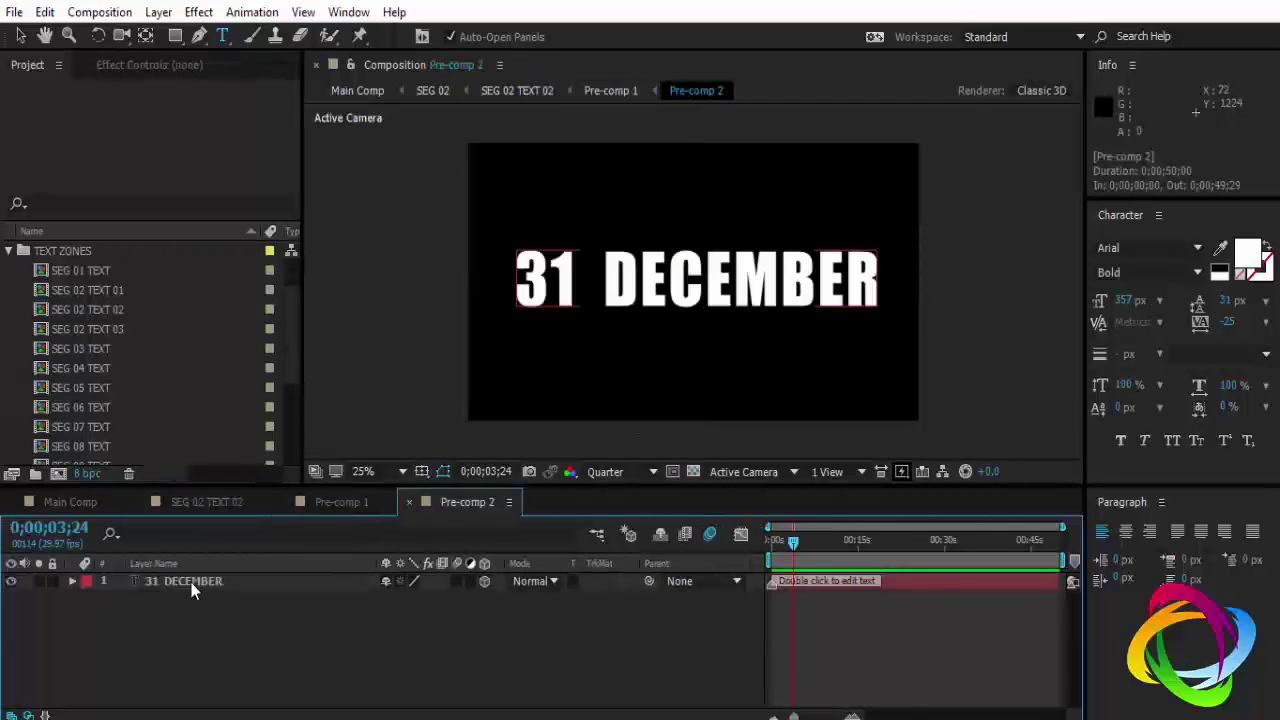
pyautogui.doubleClick(192, 581)
pyautogui.click(576, 272)
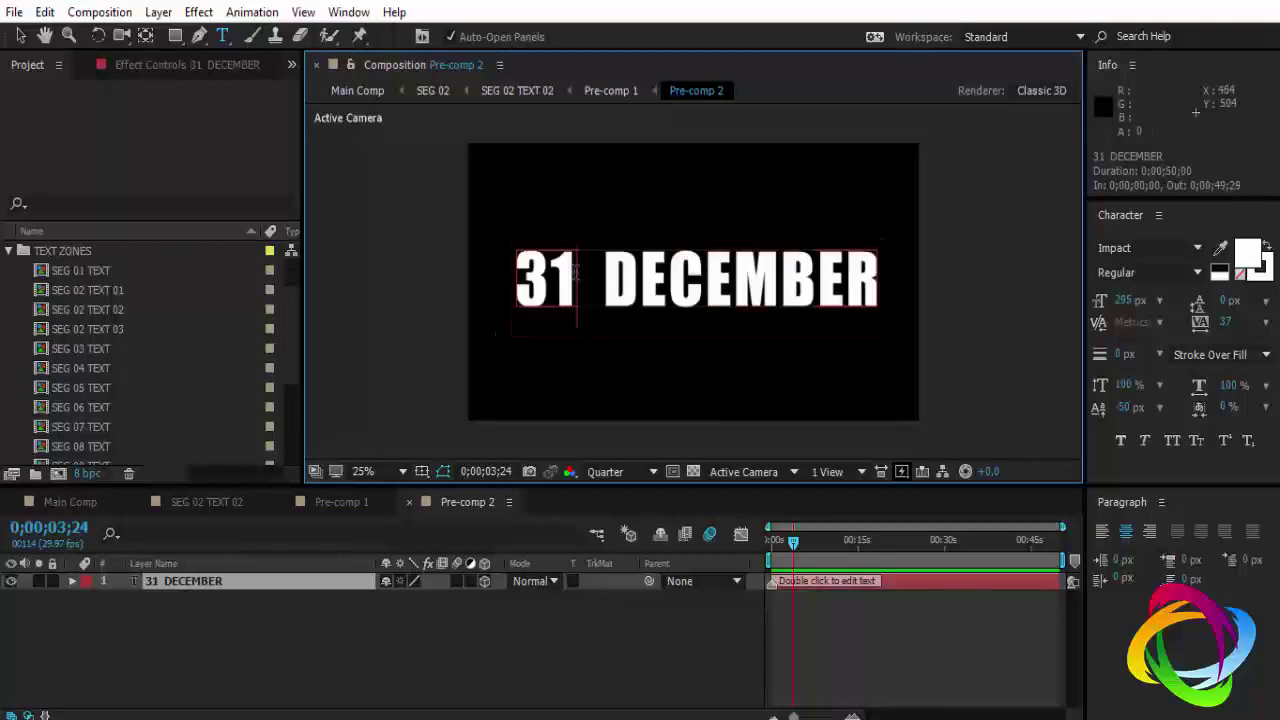
pyautogui.moveTo(576, 272); pyautogui.dragTo(522, 276)
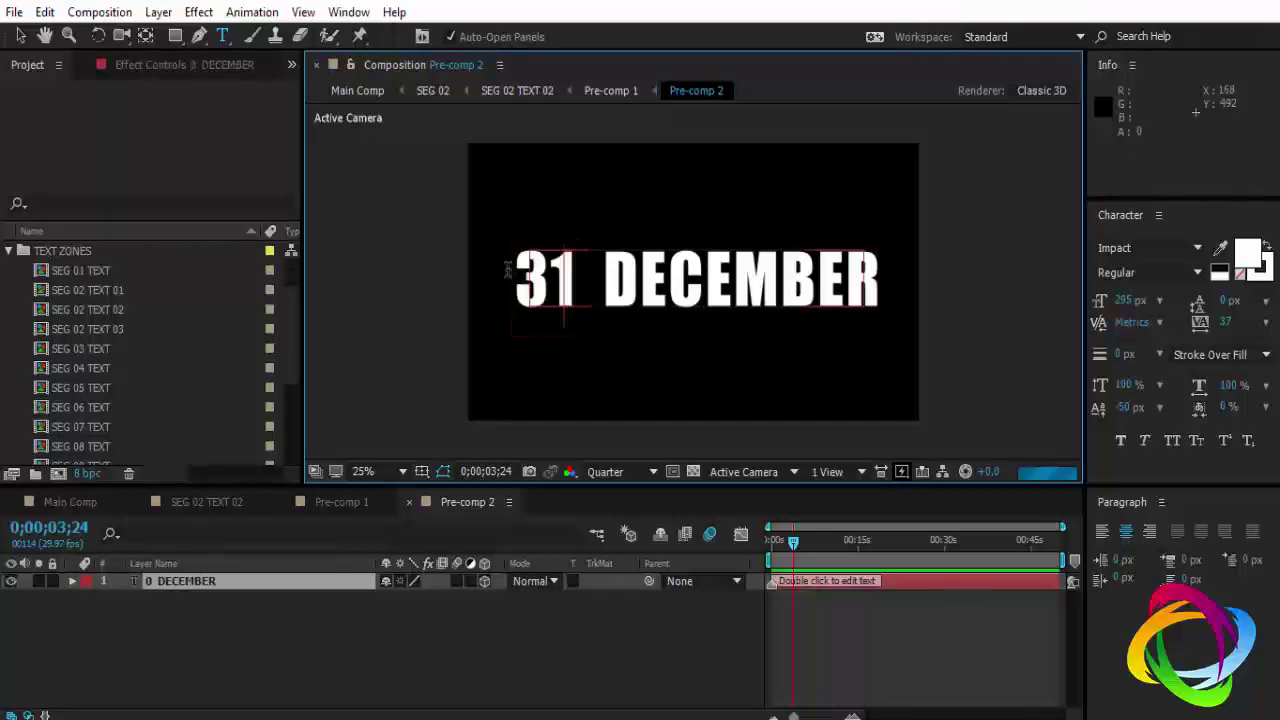
pyautogui.write('09/11')
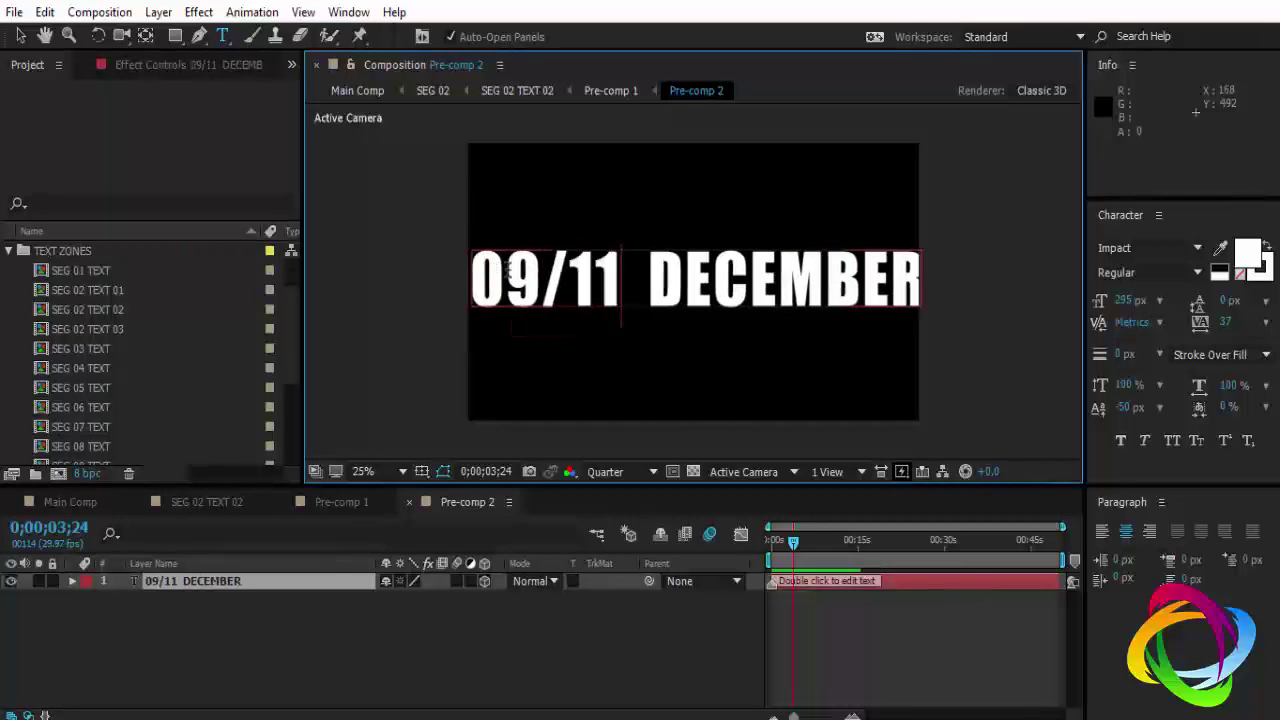
pyautogui.write('/2016')
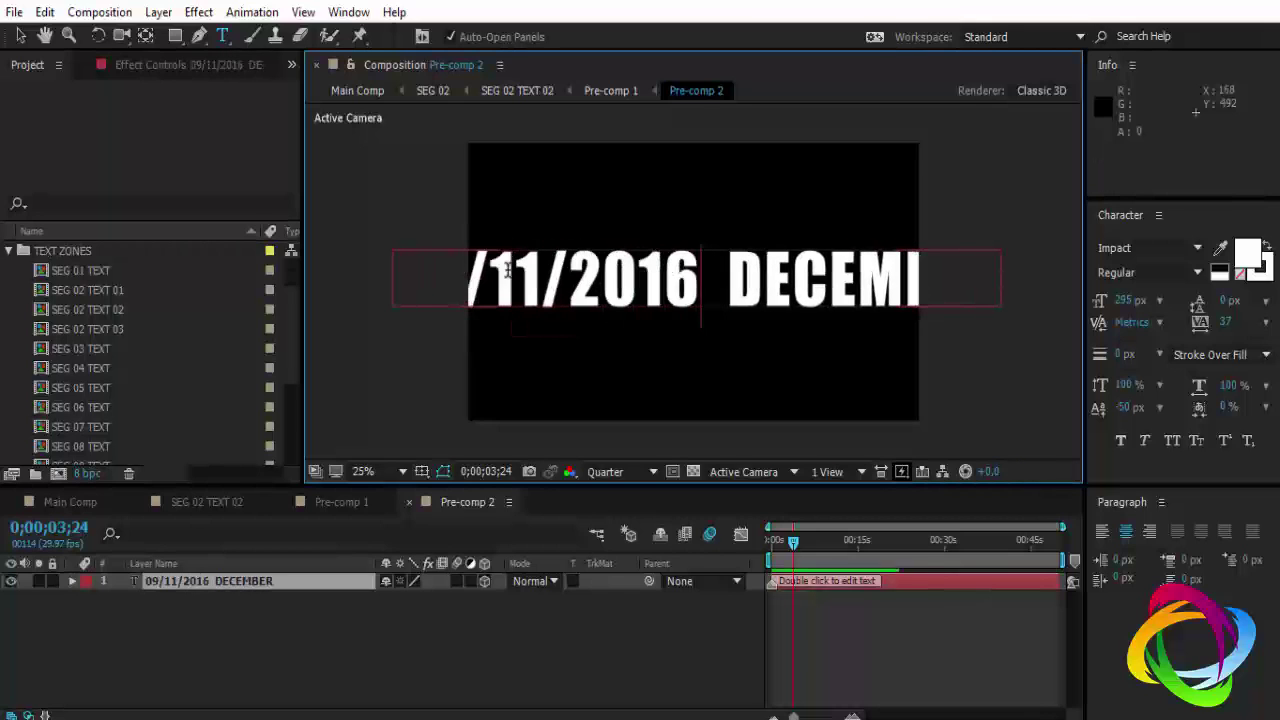
pyautogui.moveTo(708, 284); pyautogui.dragTo(1088, 289)
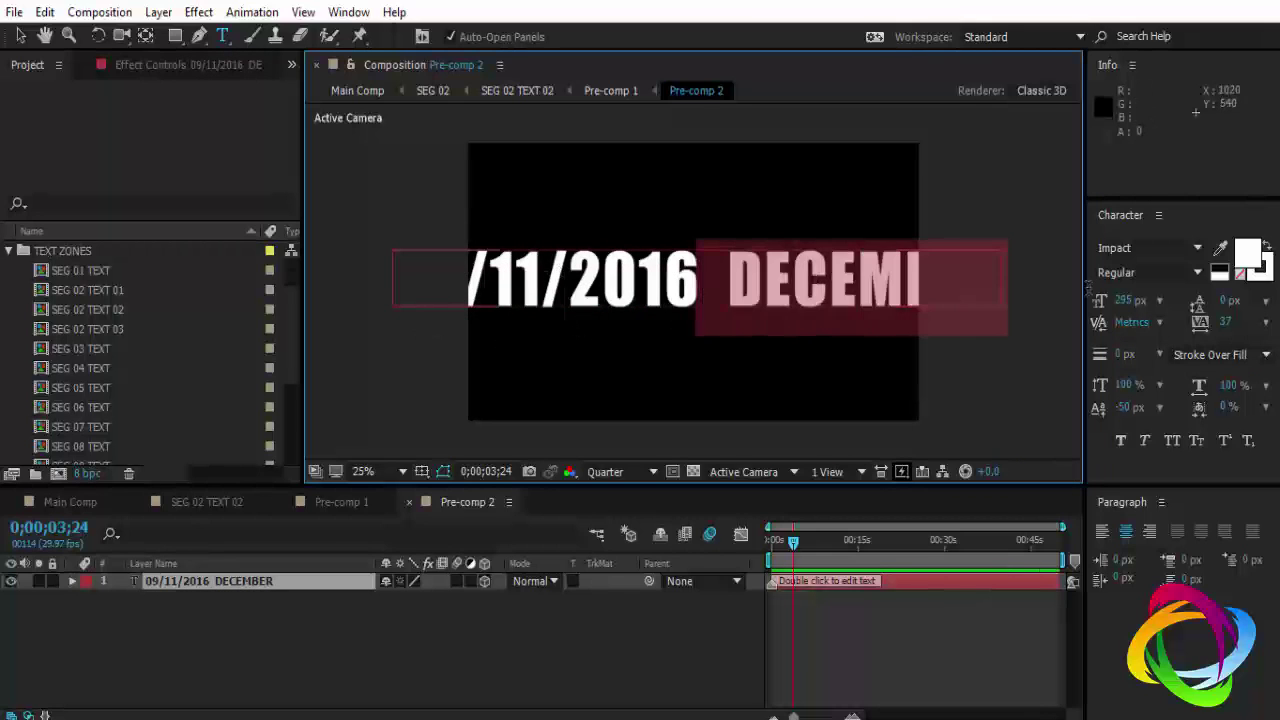
pyautogui.press('BackSpace')
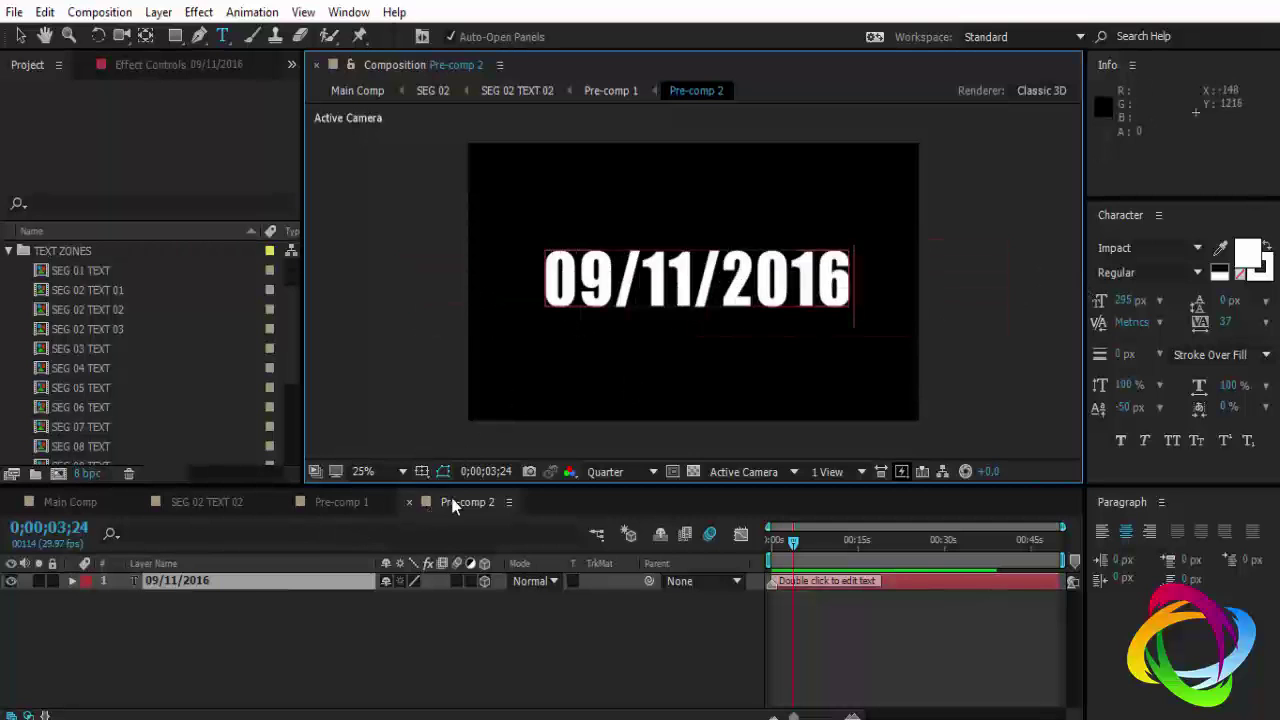
# Close the pre-comp tabs back to Main Comp and save the project
pyautogui.click(409, 502)
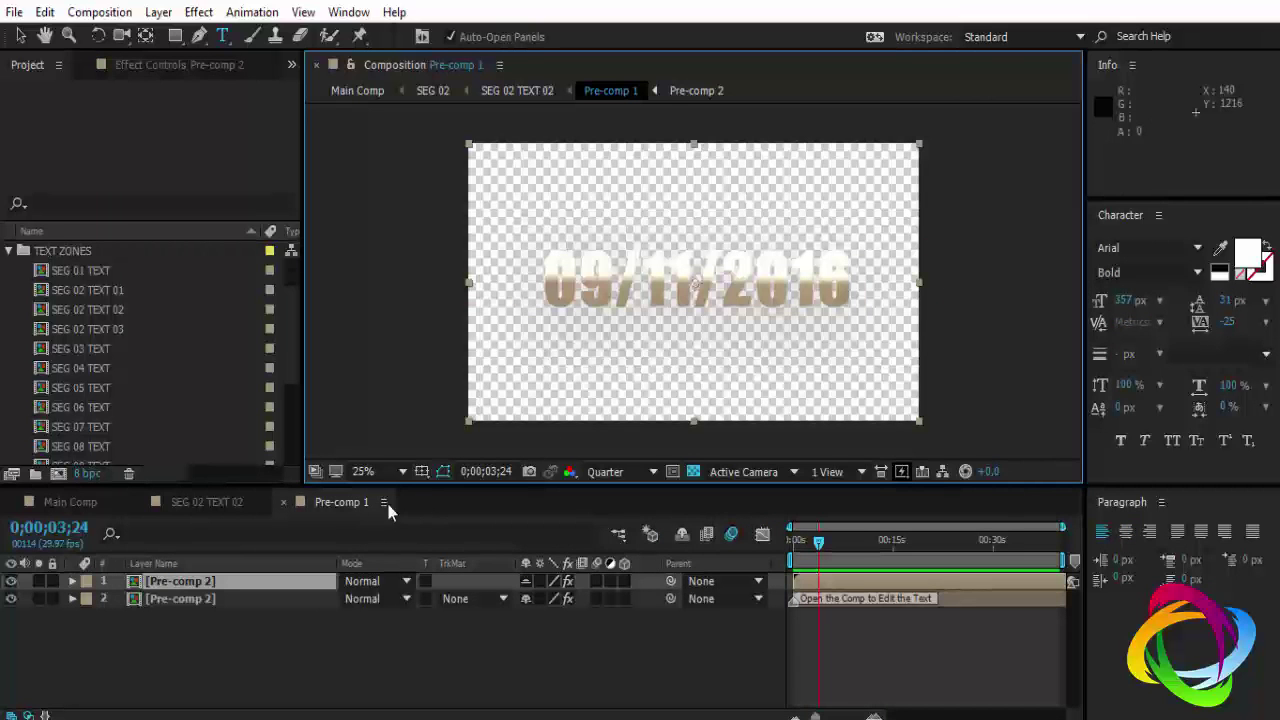
pyautogui.click(284, 502)
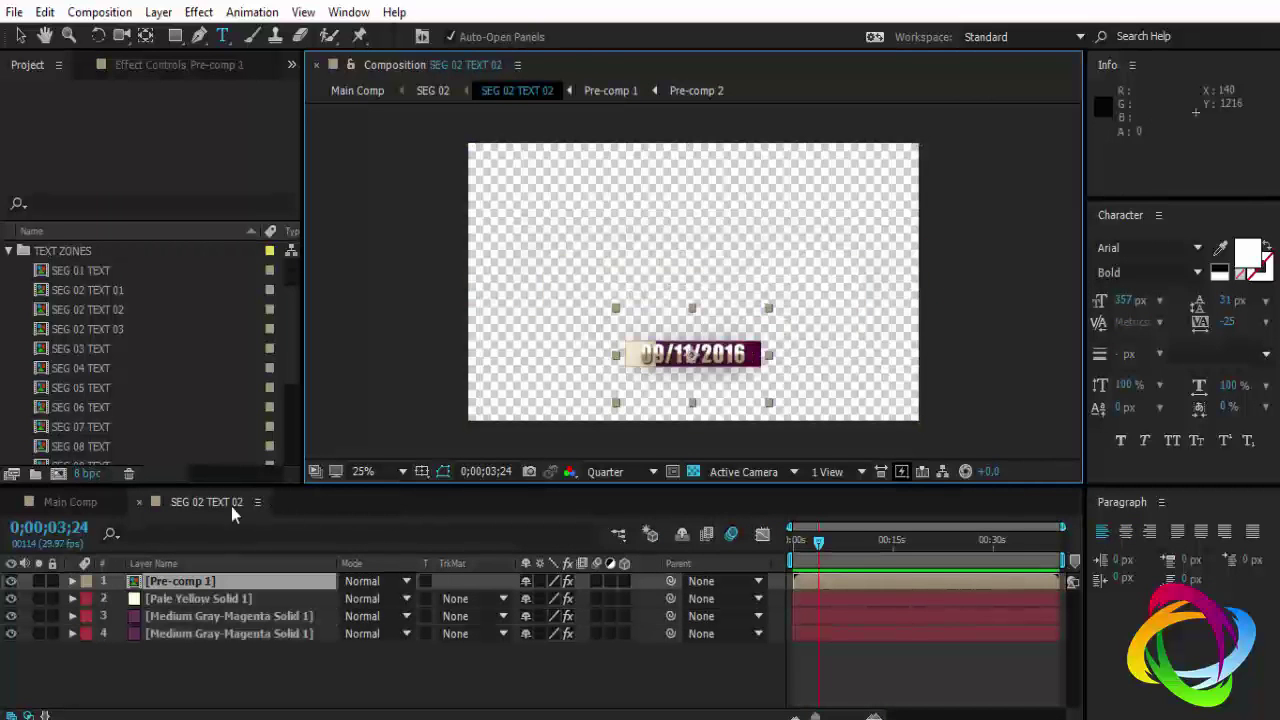
pyautogui.click(140, 501)
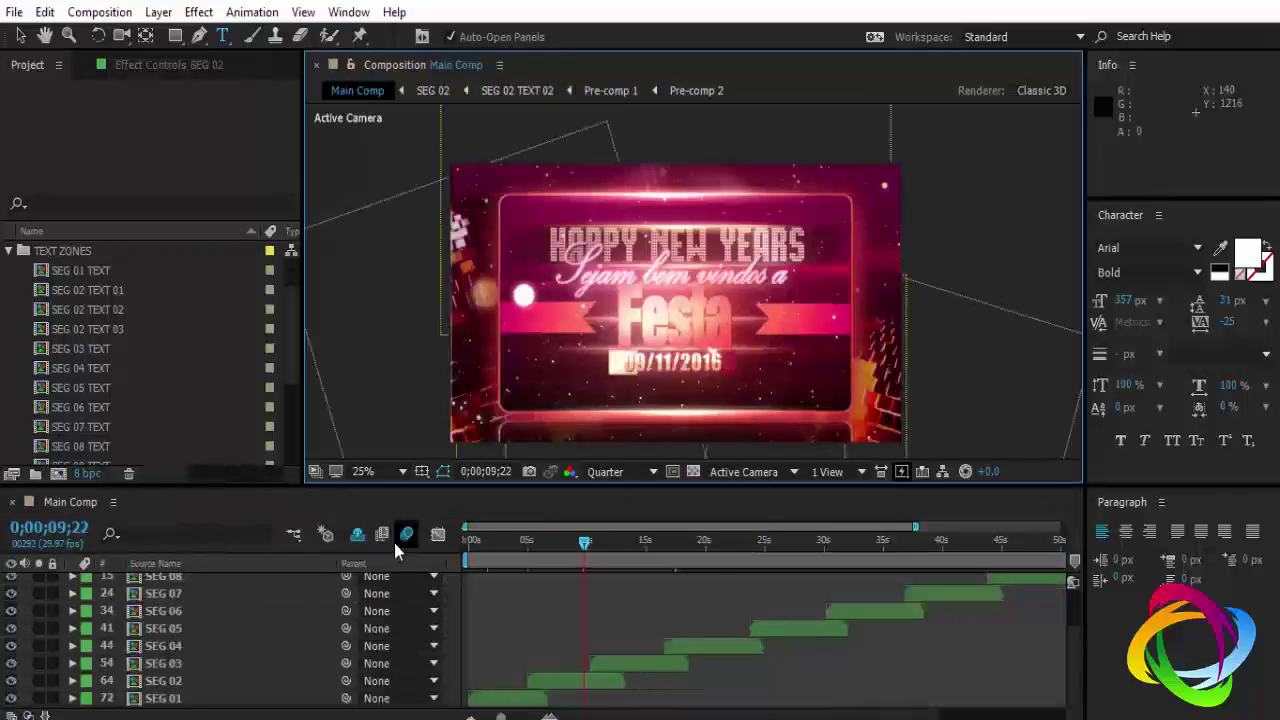
pyautogui.hotkey('ctrl', 's')
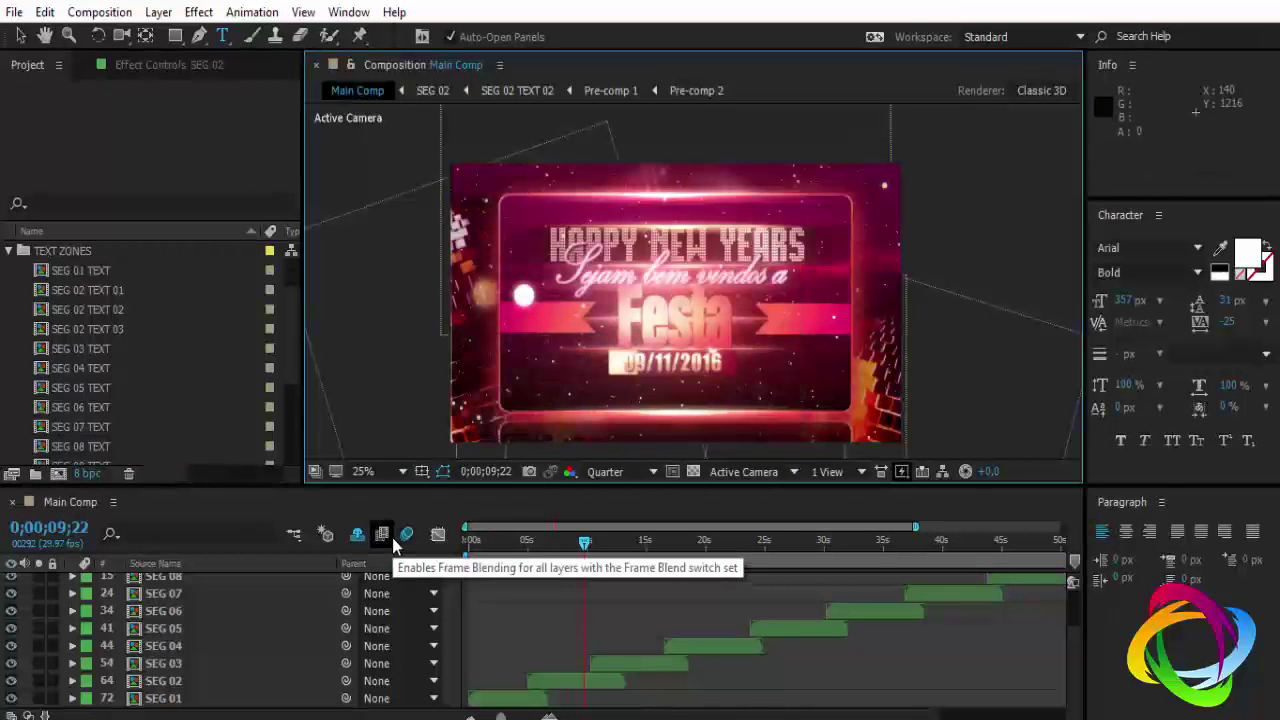
# Open the SEG 02 TEXT 03 composition and center it in the viewer
pyautogui.click(109, 327)
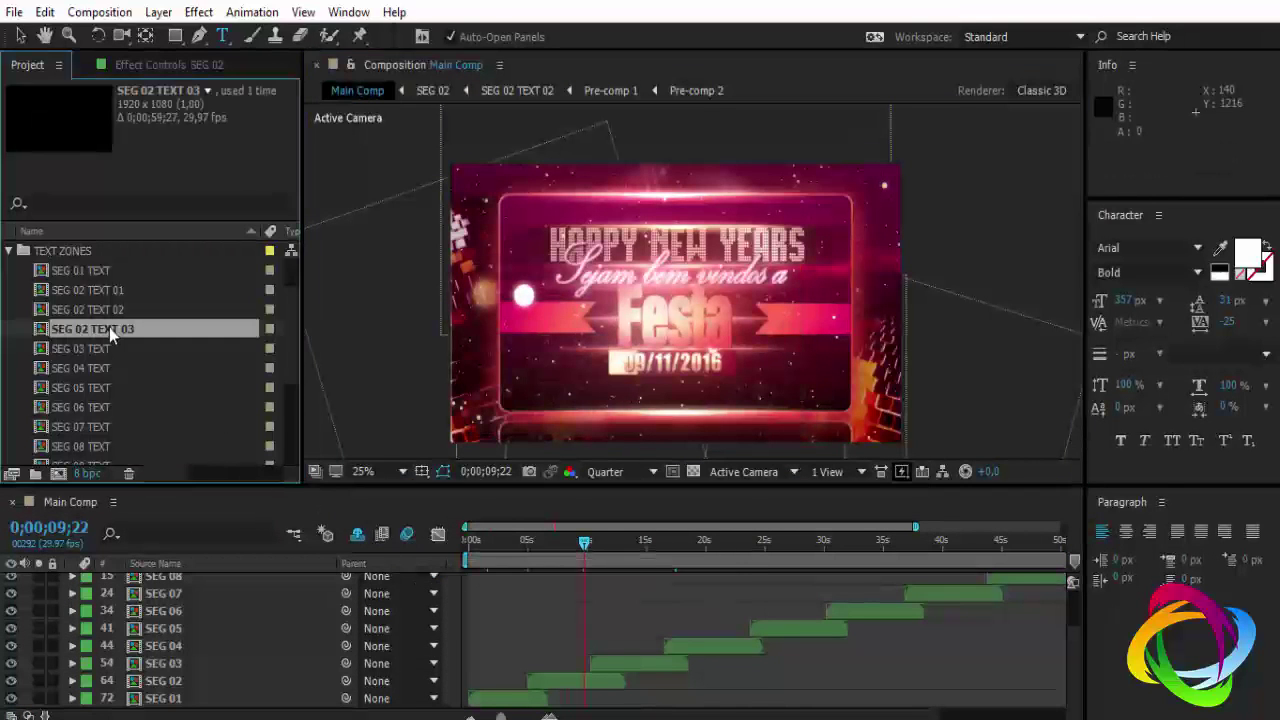
pyautogui.click(108, 314)
pyautogui.doubleClick(109, 330)
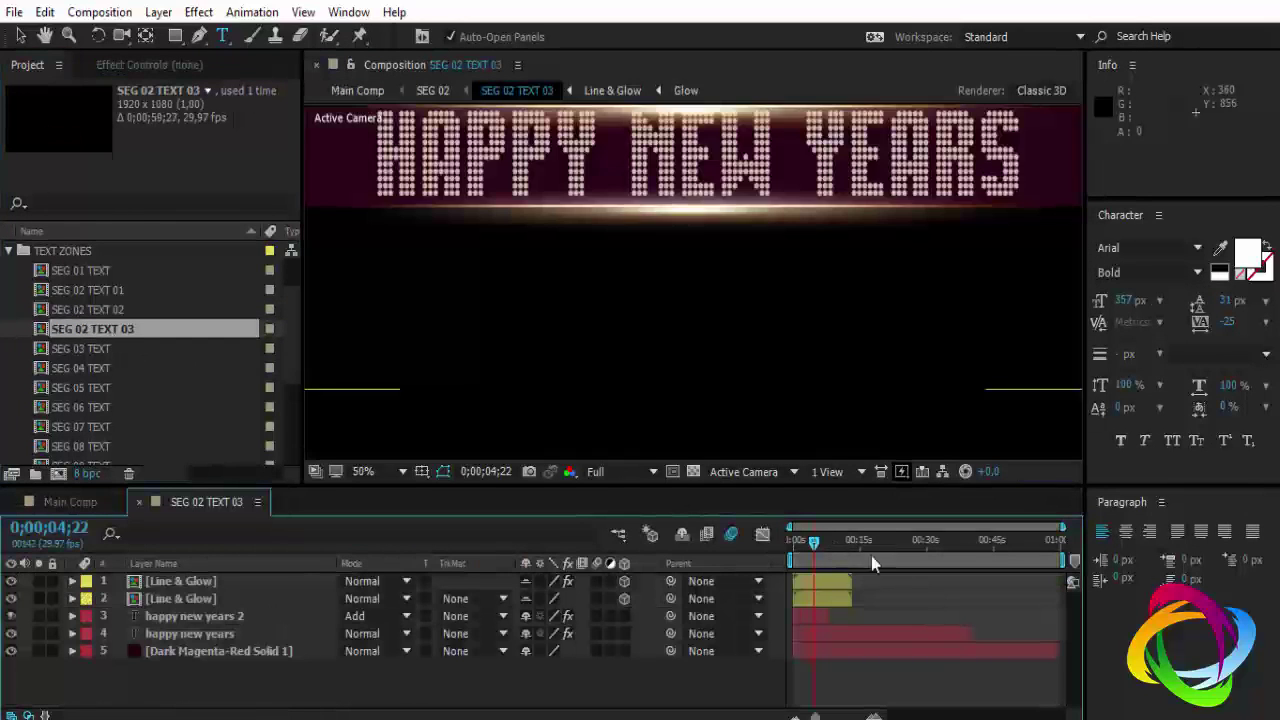
pyautogui.scroll(-2, 790, 353)
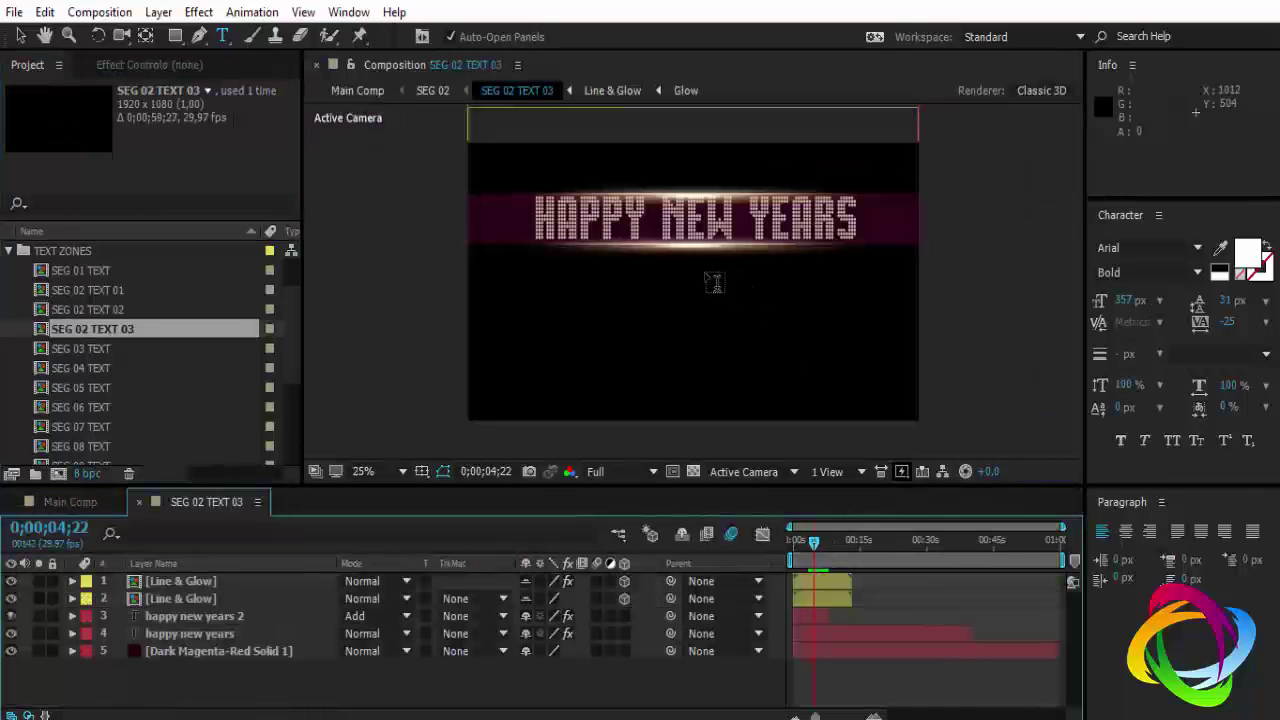
pyautogui.moveTo(643, 265); pyautogui.dragTo(623, 300)
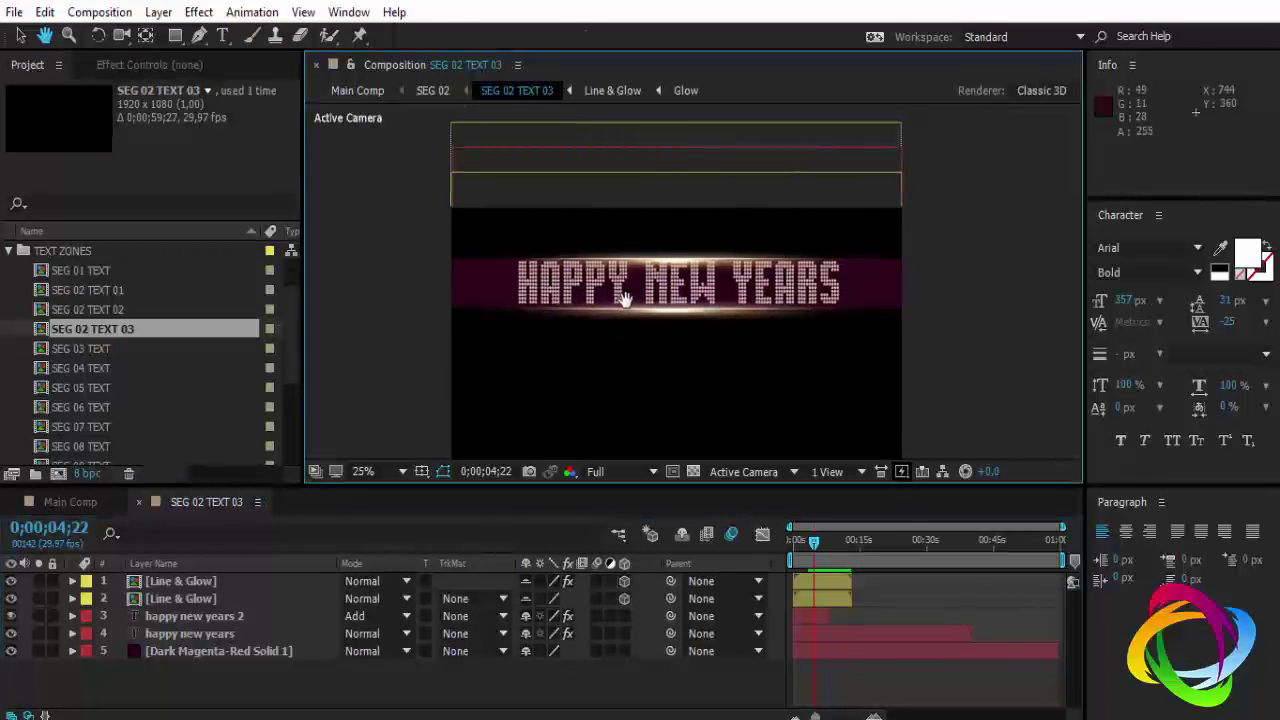
pyautogui.press('v')
# Replace the happy new years 2 layer's text with 'Boas festa'
pyautogui.click(198, 617)
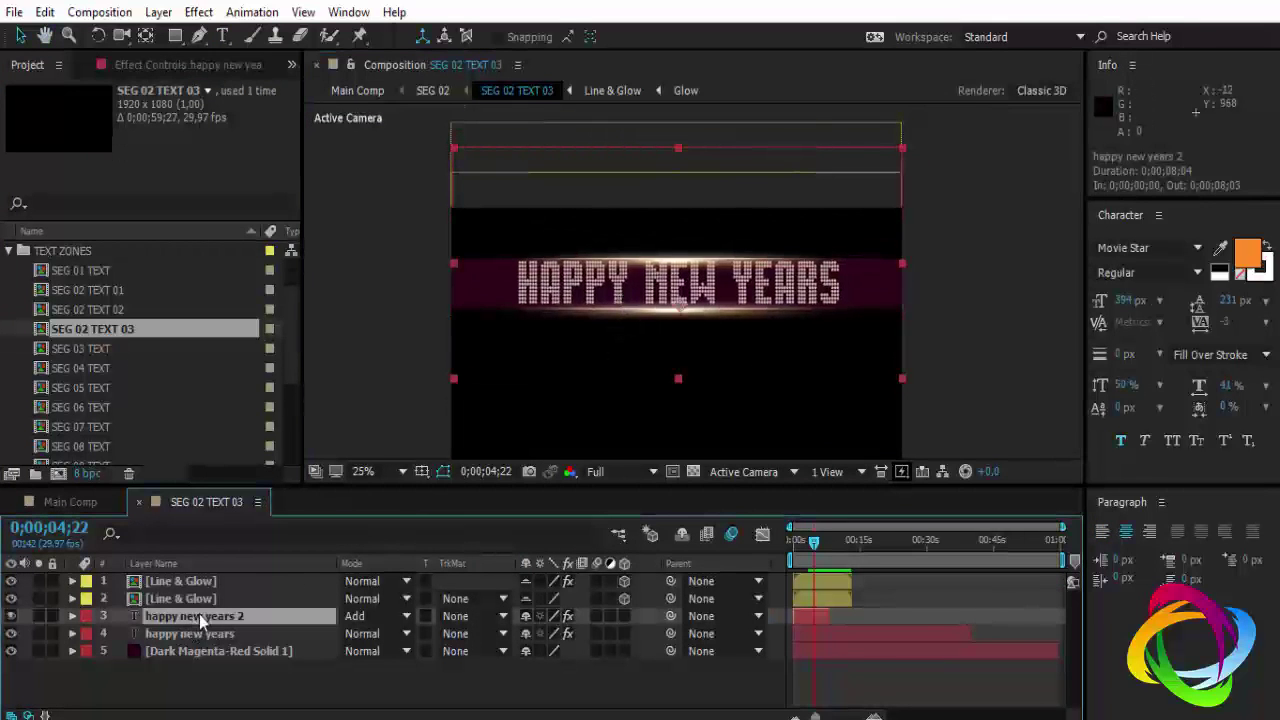
pyautogui.hotkey('ctrl', 't')
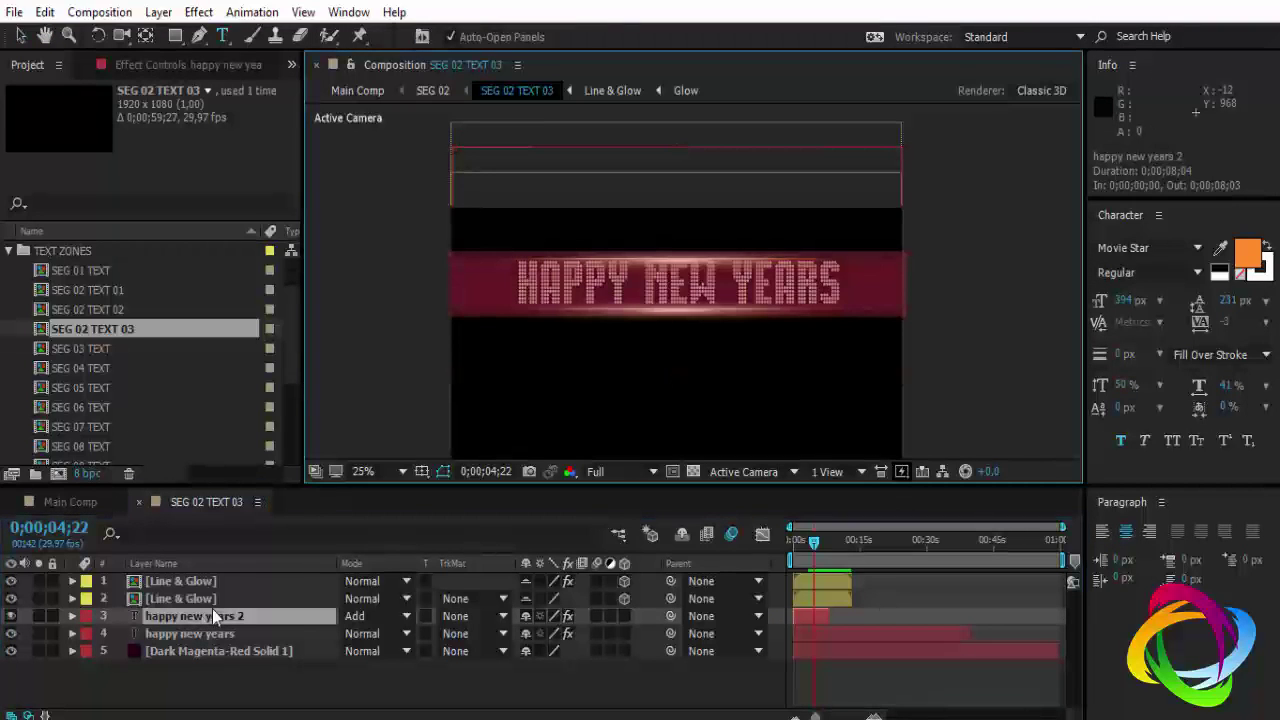
pyautogui.press('Return')
pyautogui.write('Fel')
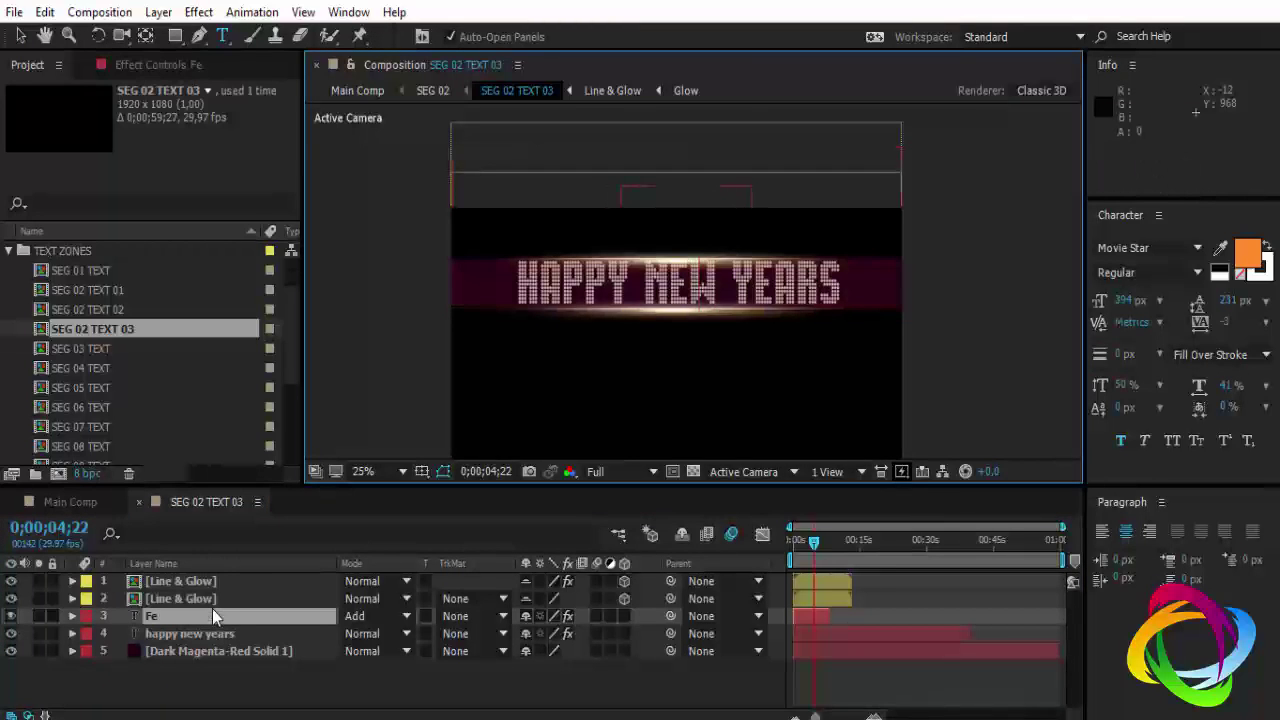
pyautogui.press('BackSpace')
pyautogui.press('BackSpace')
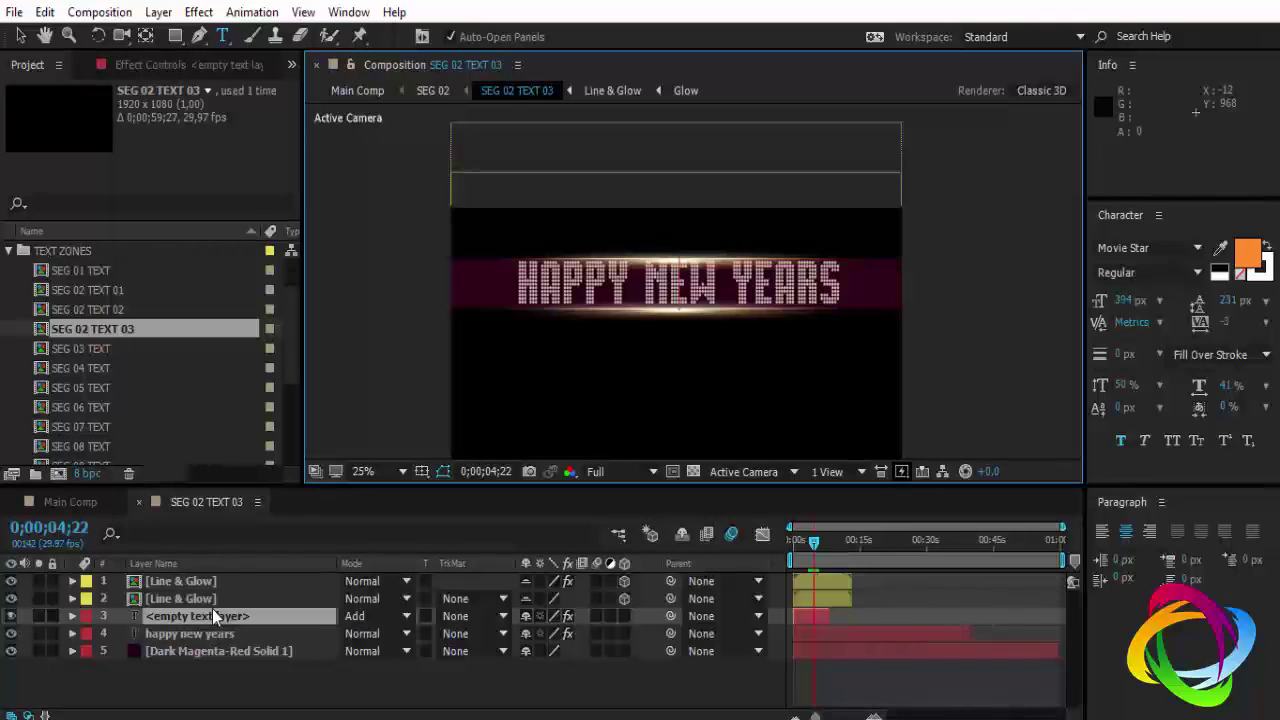
pyautogui.click(39, 614)
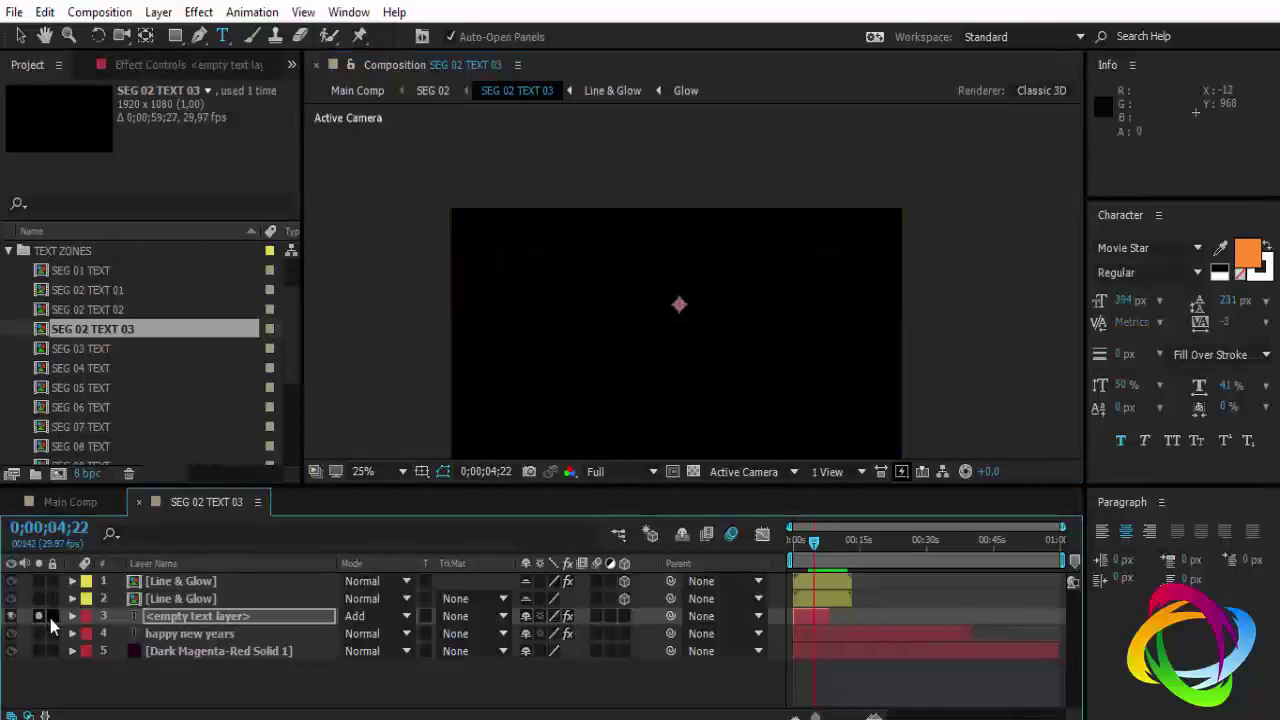
pyautogui.doubleClick(195, 613)
pyautogui.write('Boas')
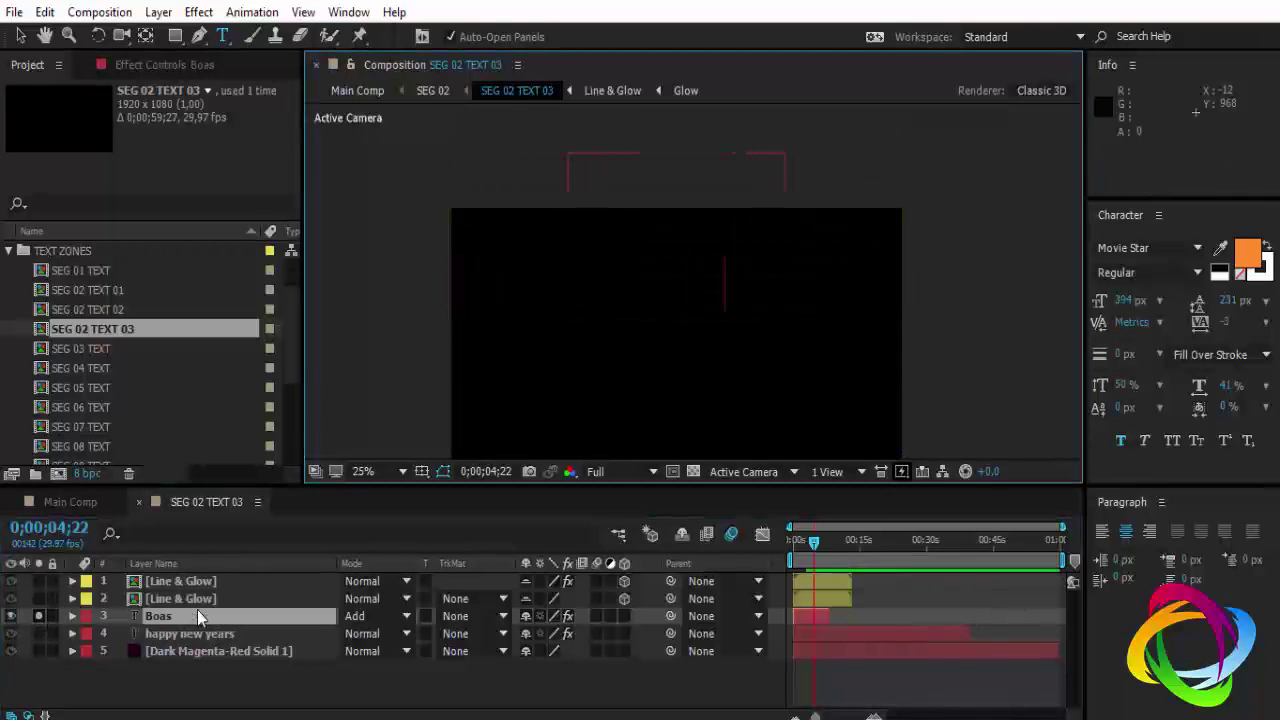
pyautogui.write(' festa')
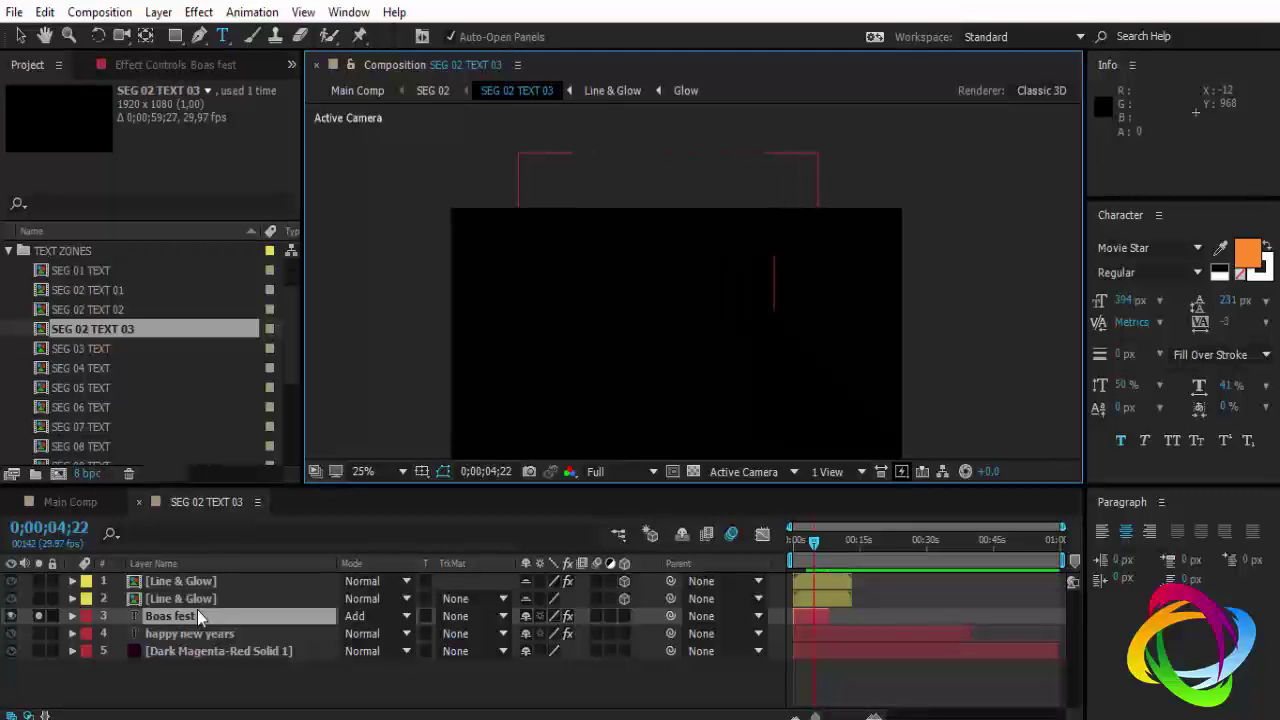
pyautogui.click(42, 622)
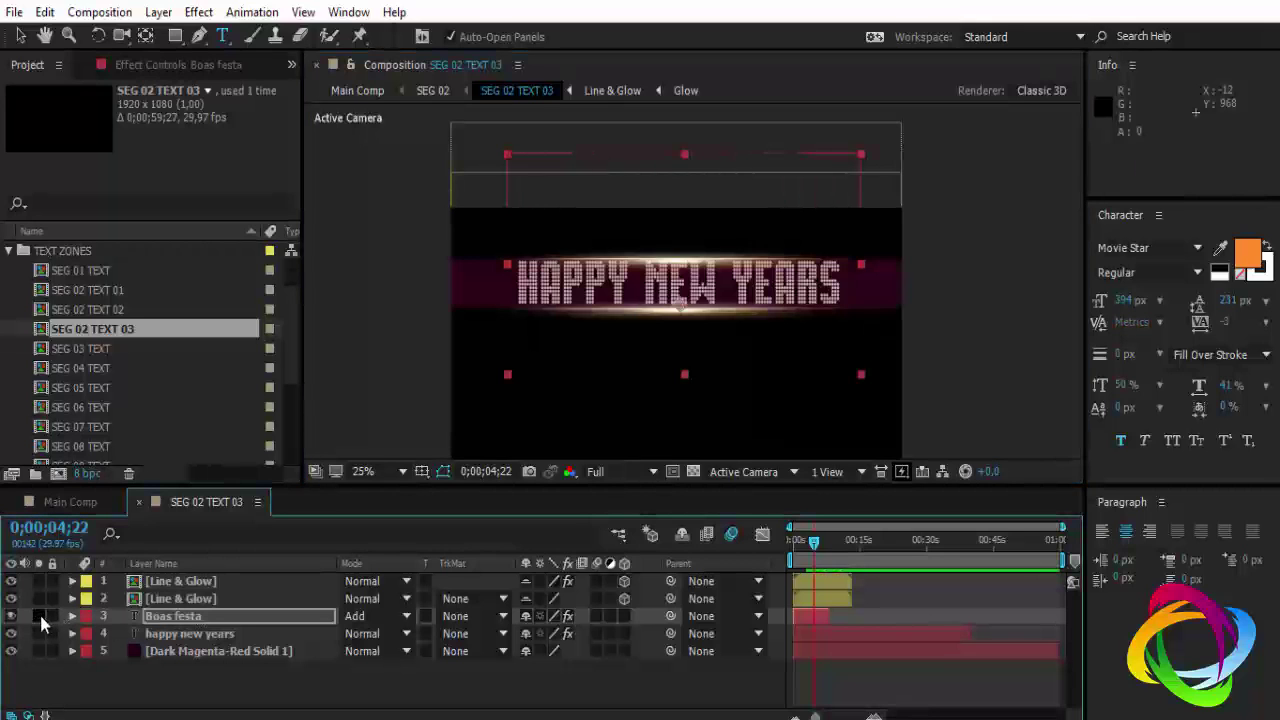
pyautogui.click(184, 633)
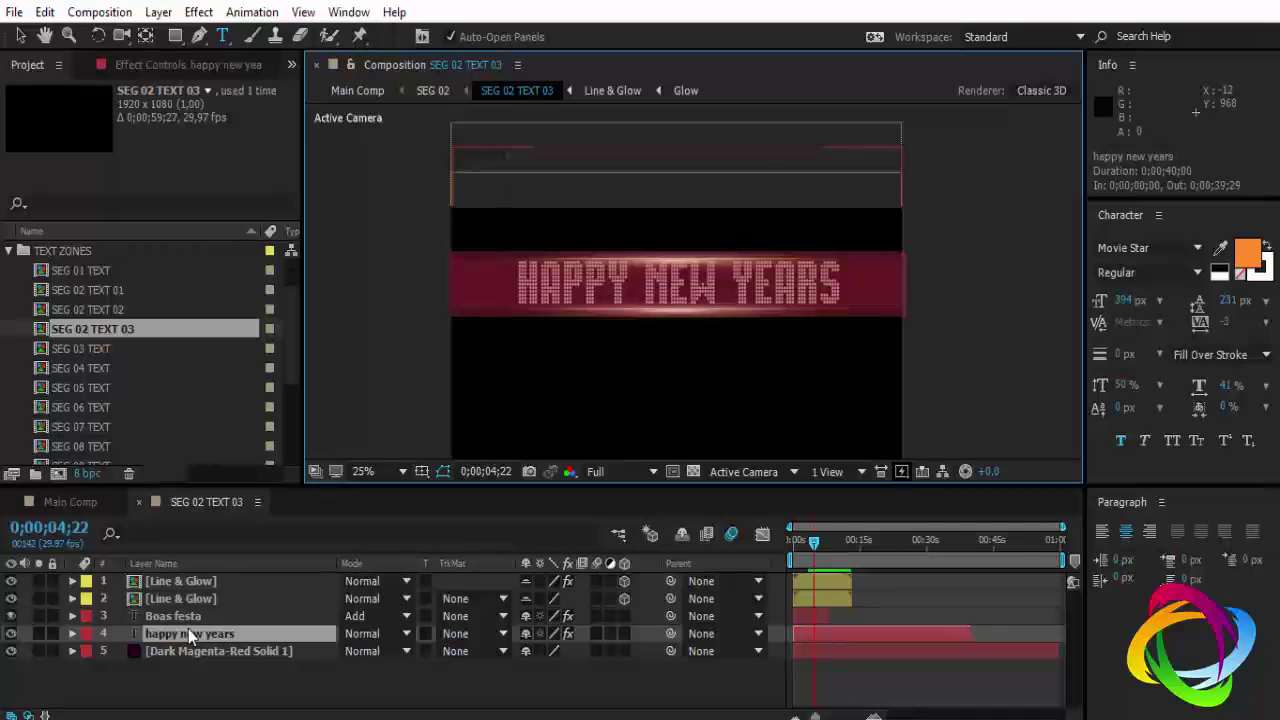
# Retype the happy new years wording, close SEG 02 TEXT 03 and save the project
pyautogui.write('HRD')
pyautogui.press('Return')
pyautogui.write('i')
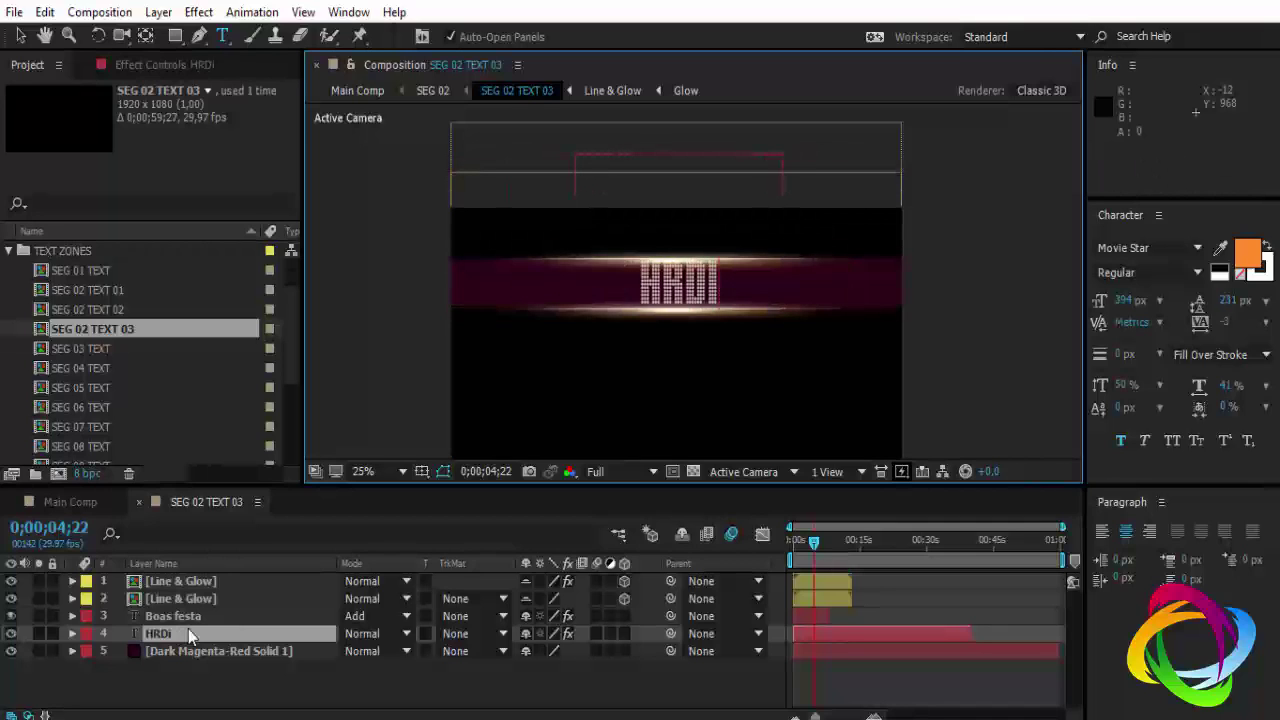
pyautogui.write('tal')
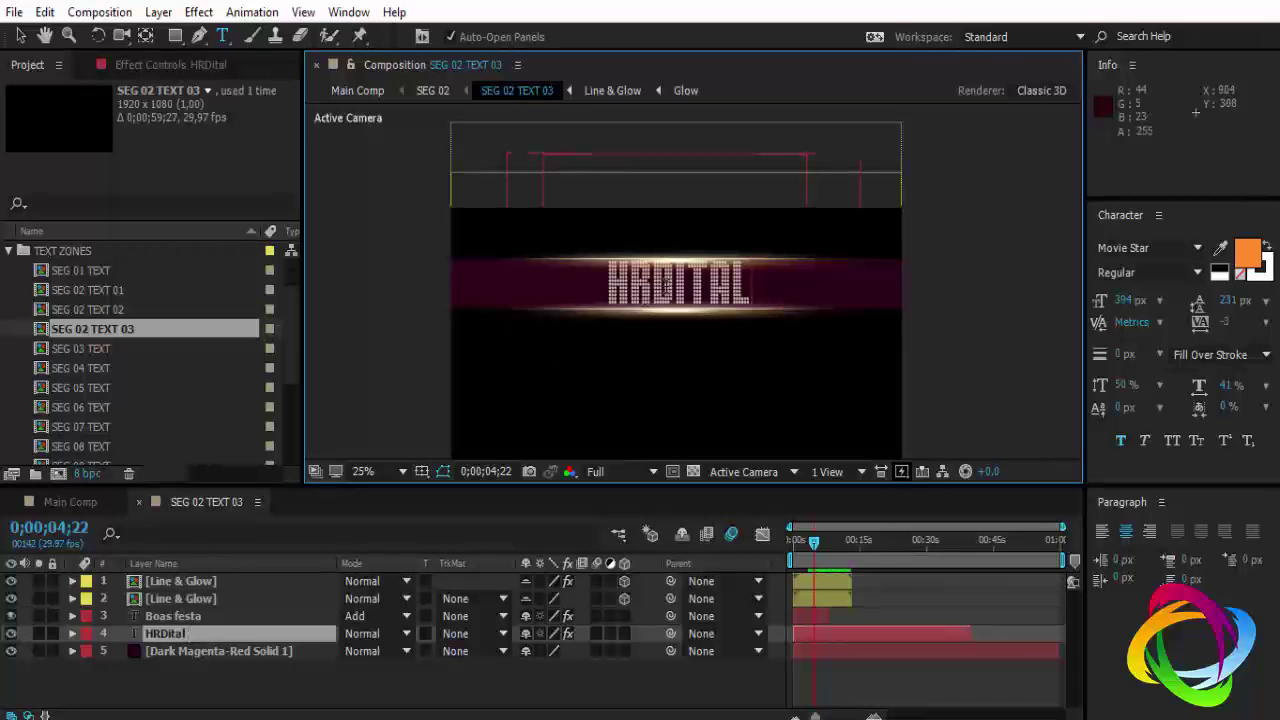
pyautogui.write('g')
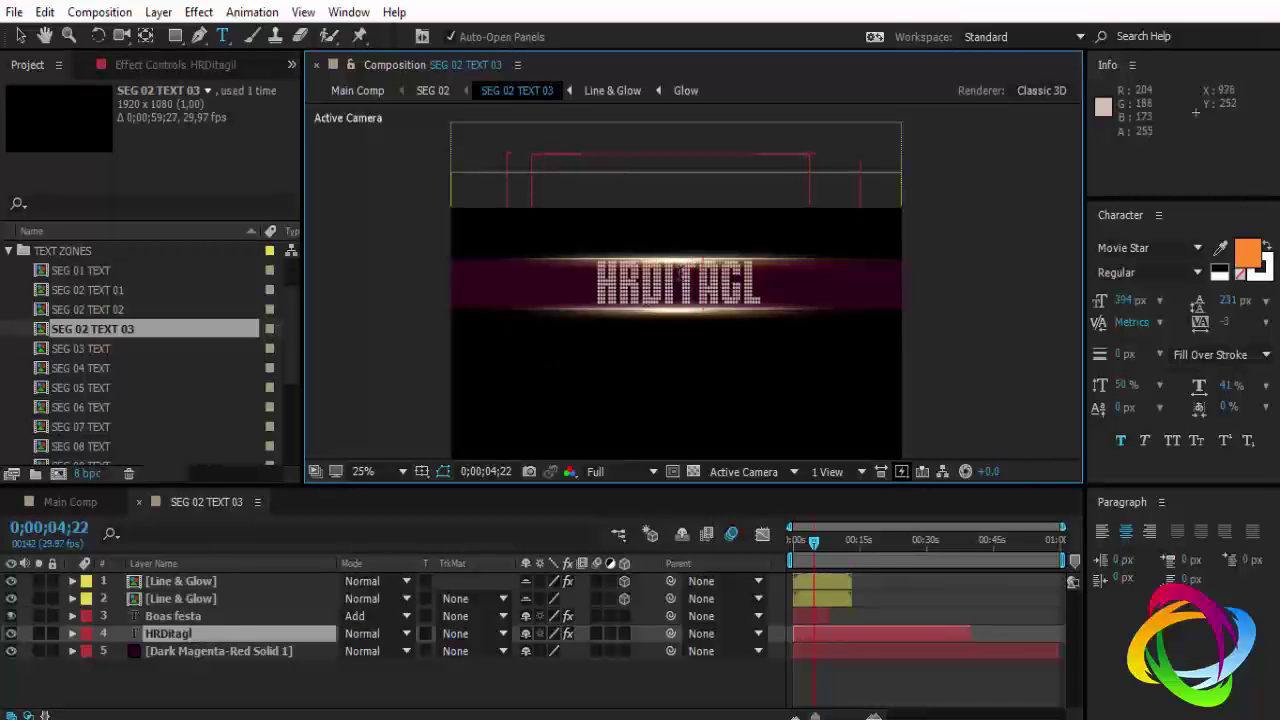
pyautogui.write('i')
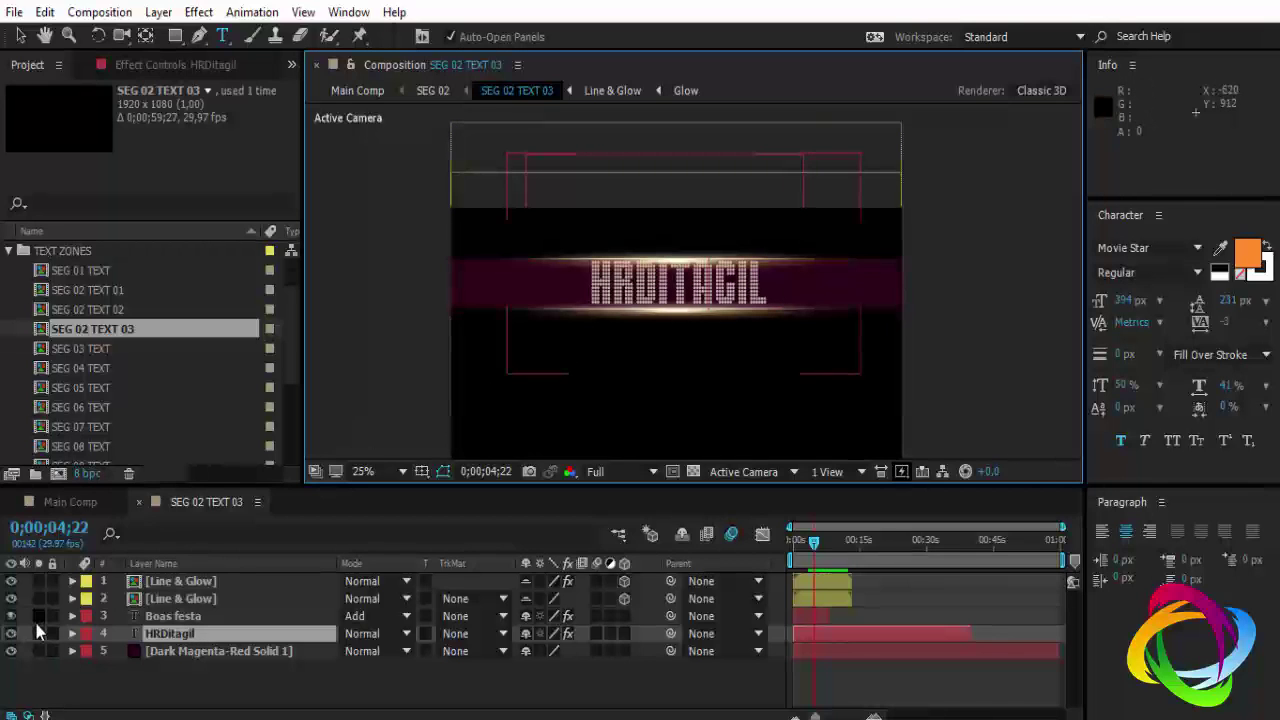
pyautogui.click(14, 624)
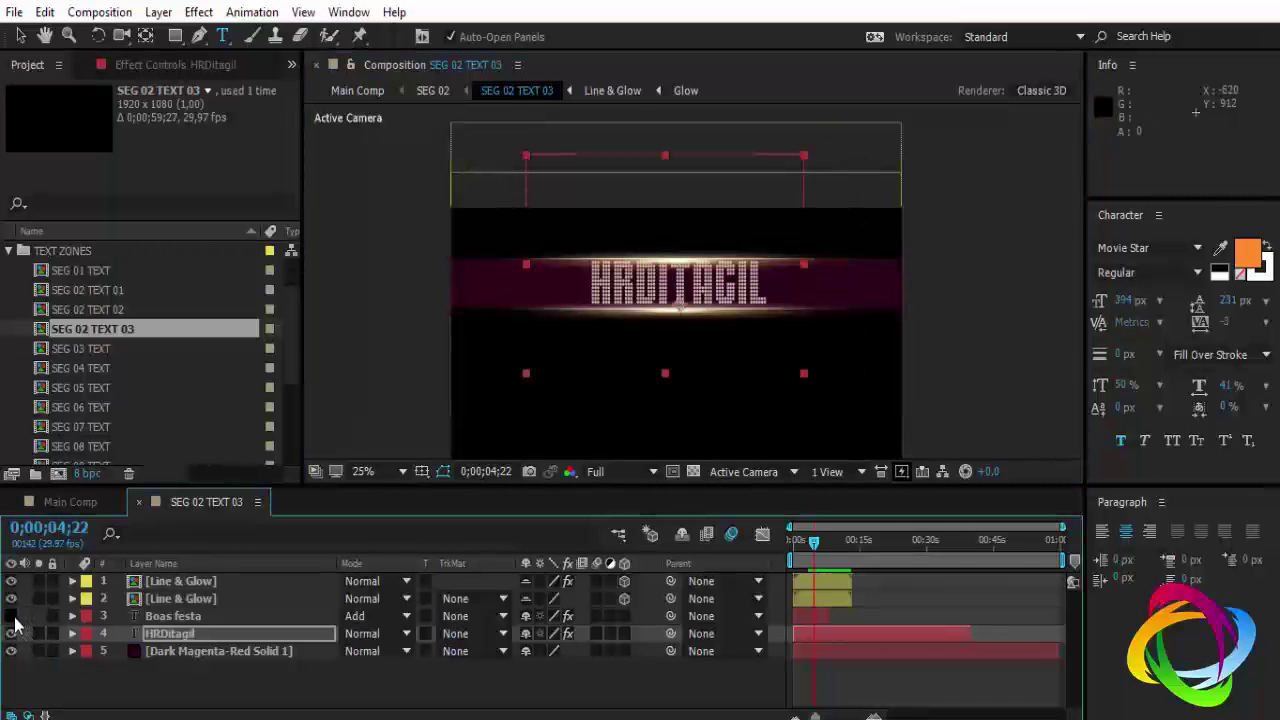
pyautogui.click(140, 501)
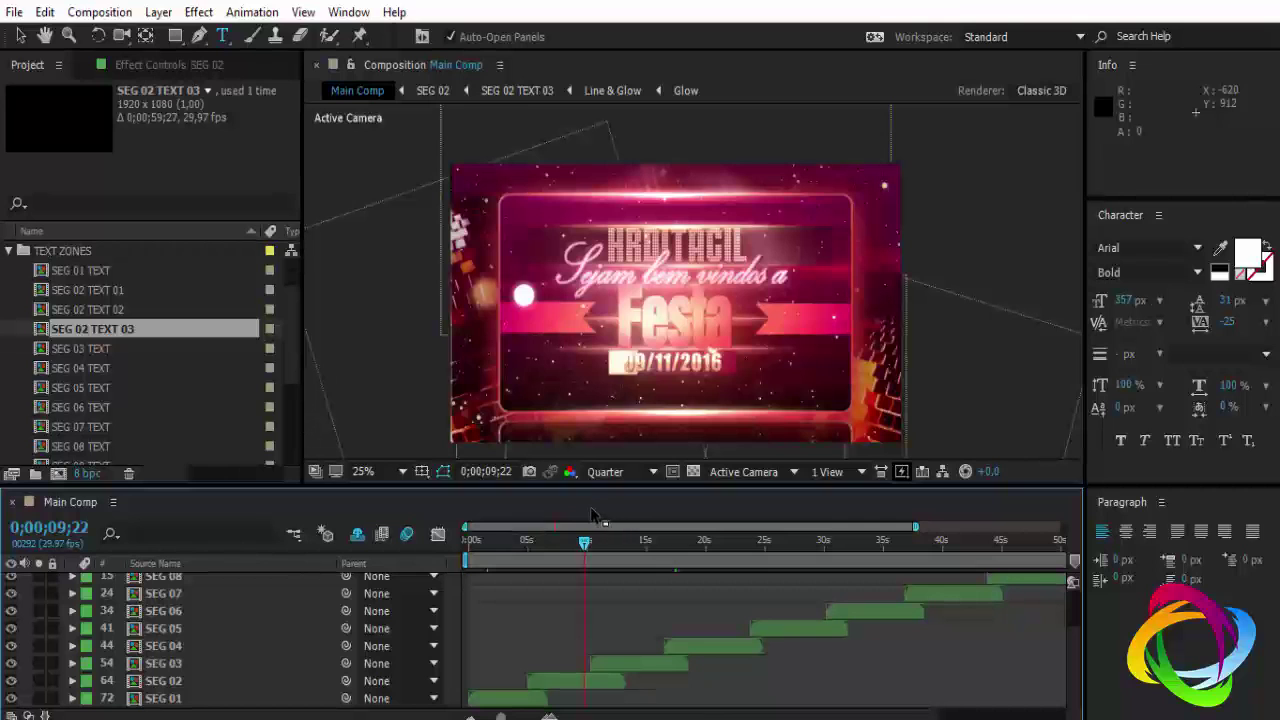
pyautogui.hotkey('ctrl', 's')
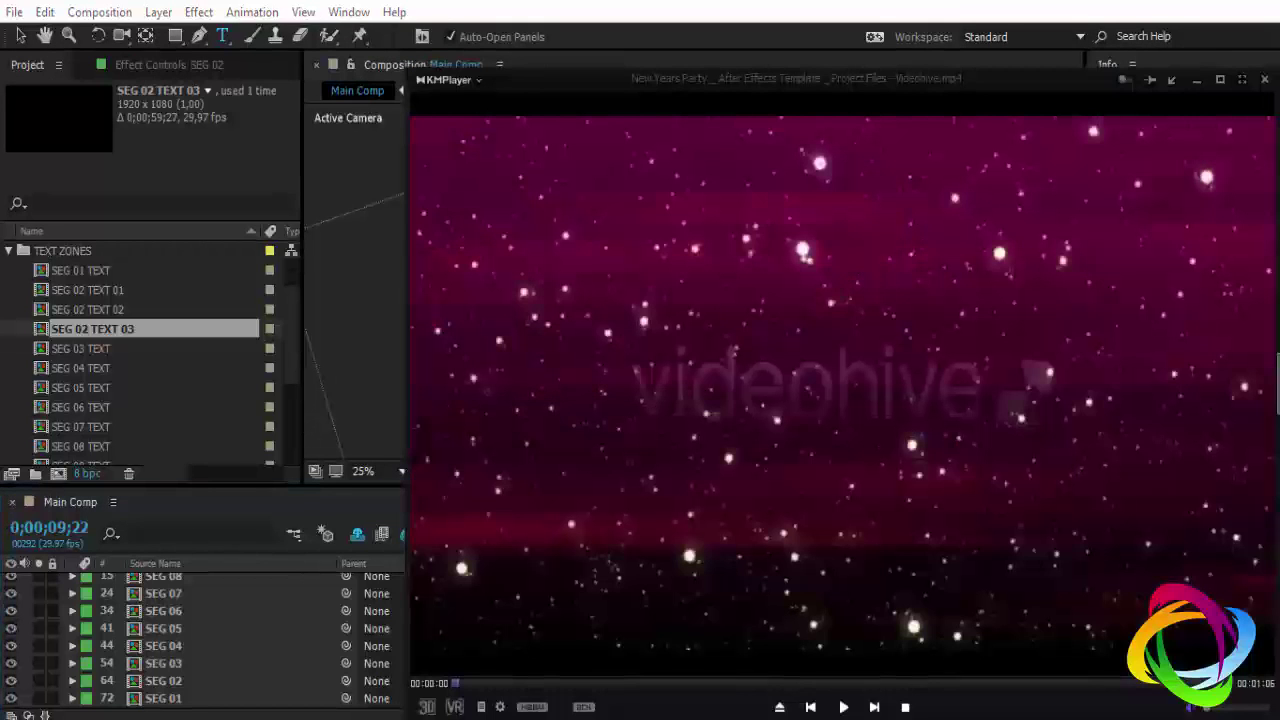
# Watch the template preview in KMPlayer, skipping ahead to about 30 seconds
pyautogui.click(840, 707)
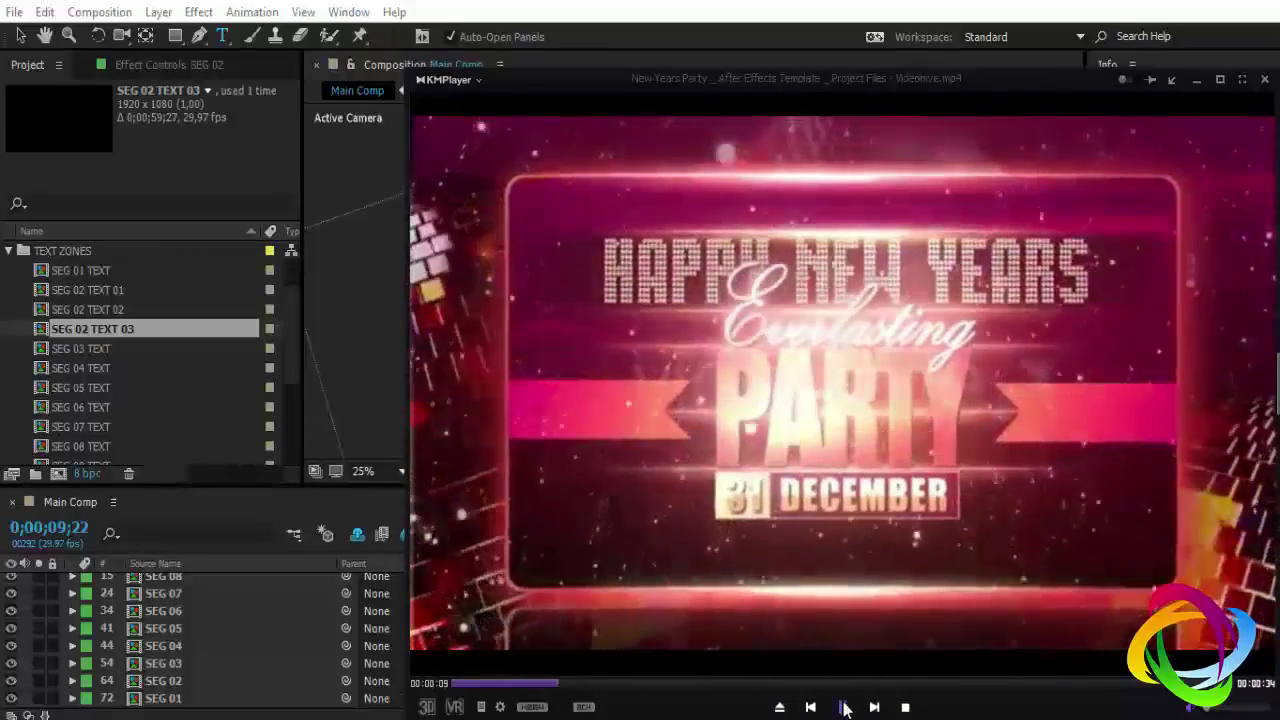
pyautogui.click(772, 658)
pyautogui.click(360, 300)
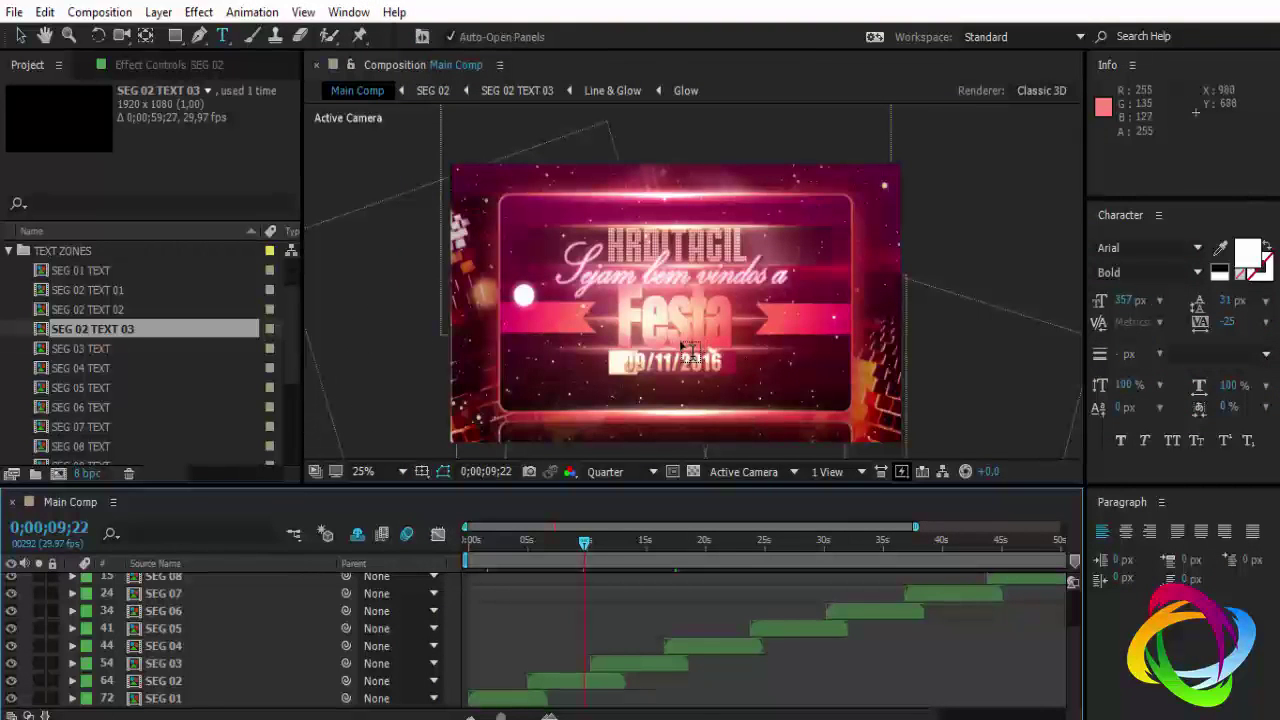
pyautogui.press('v')
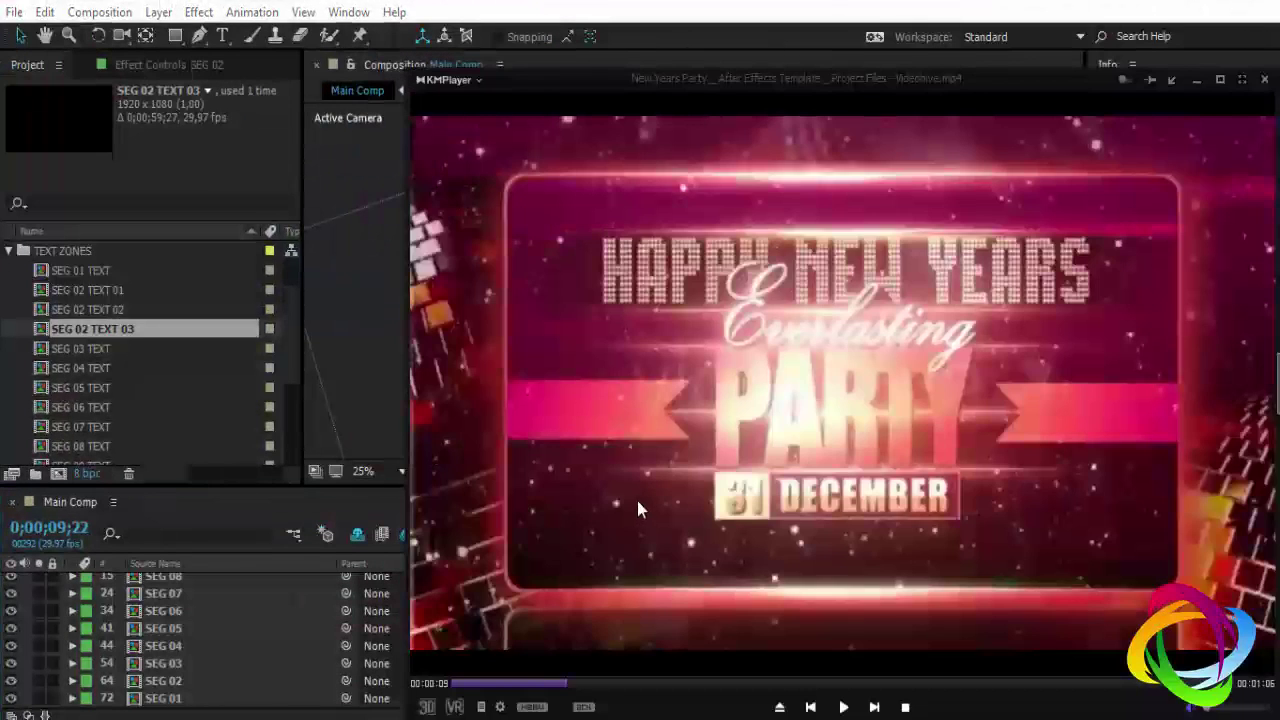
pyautogui.click(843, 707)
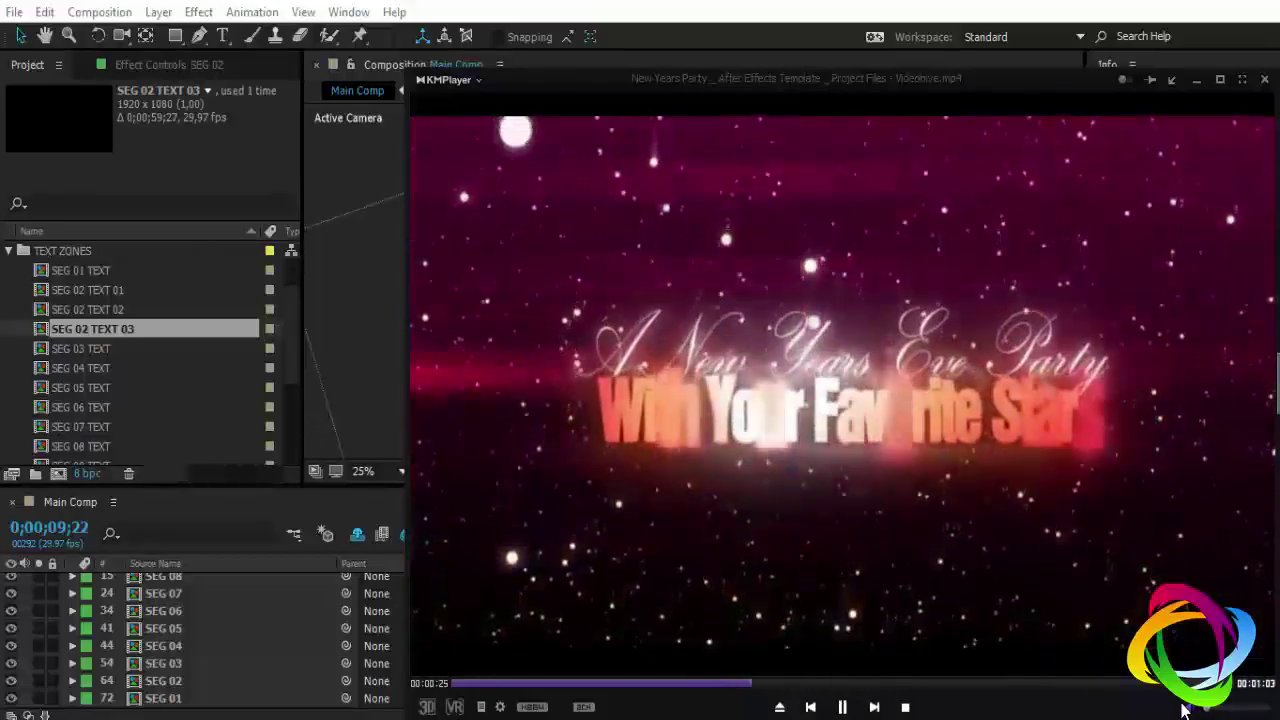
pyautogui.click(826, 684)
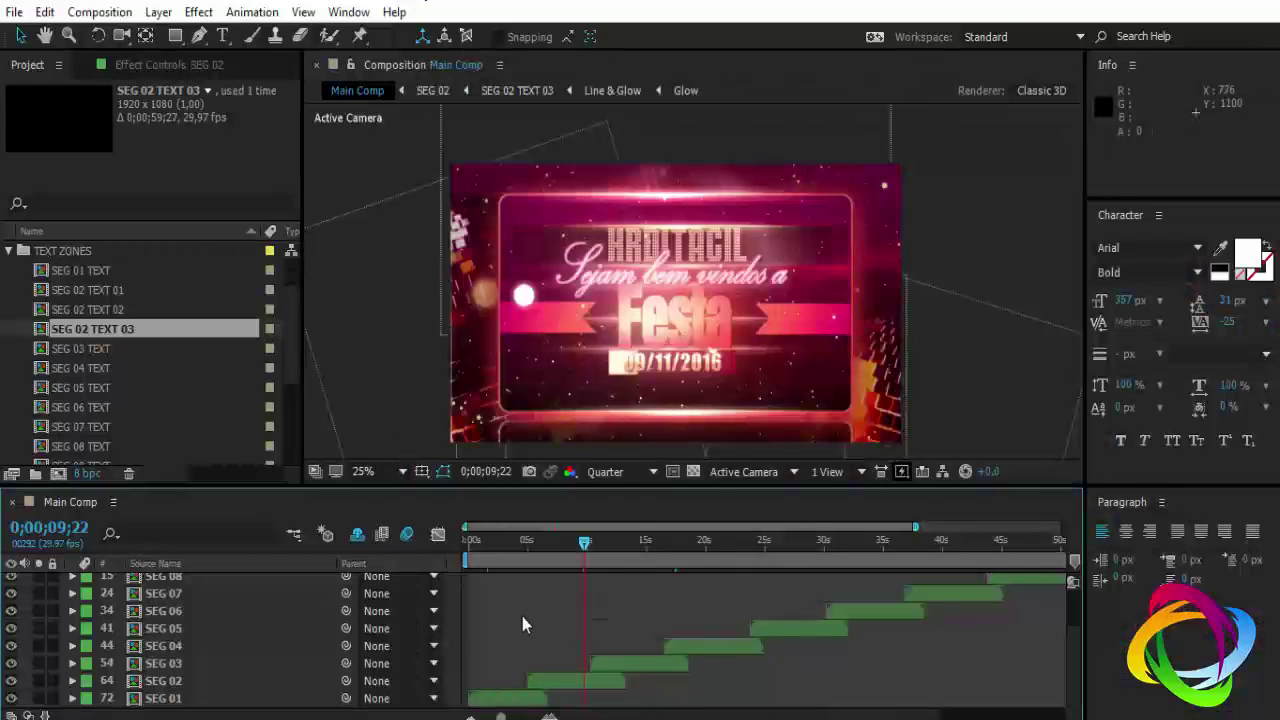
# Move Main Comp to 0;00;13;04 and open the SEG 03 TEXT composition
pyautogui.click(625, 541)
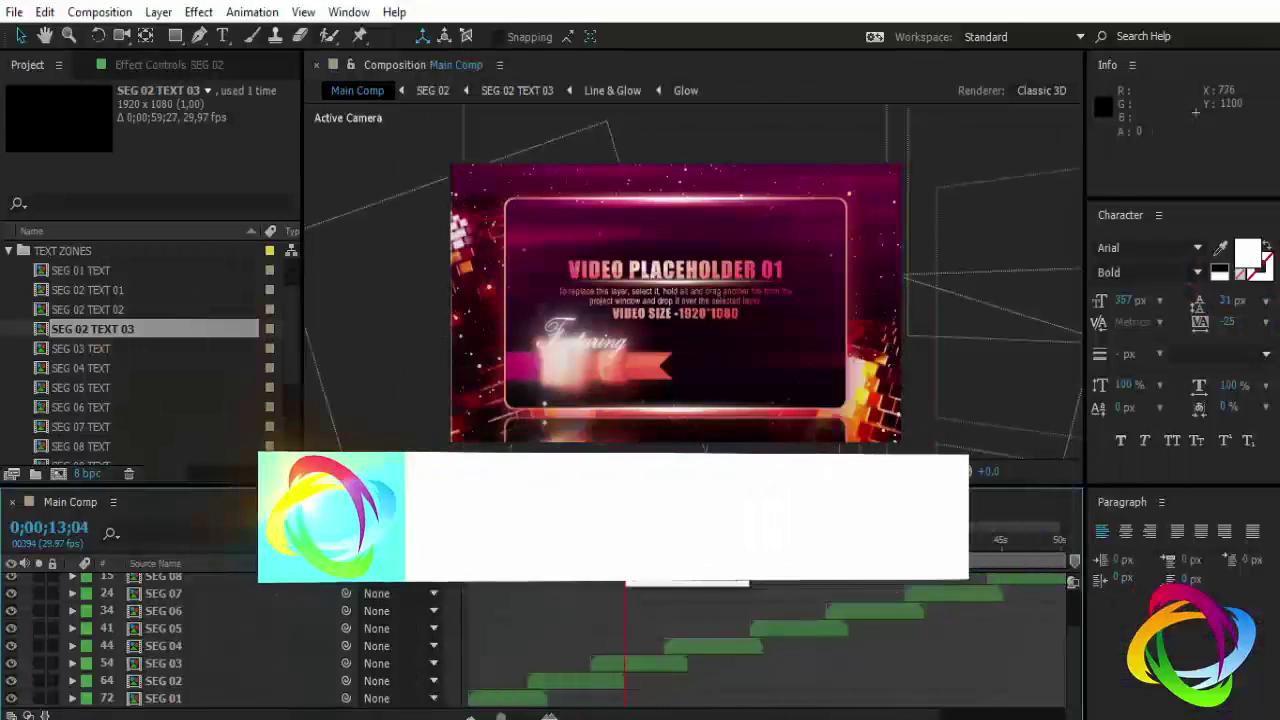
pyautogui.click(79, 348)
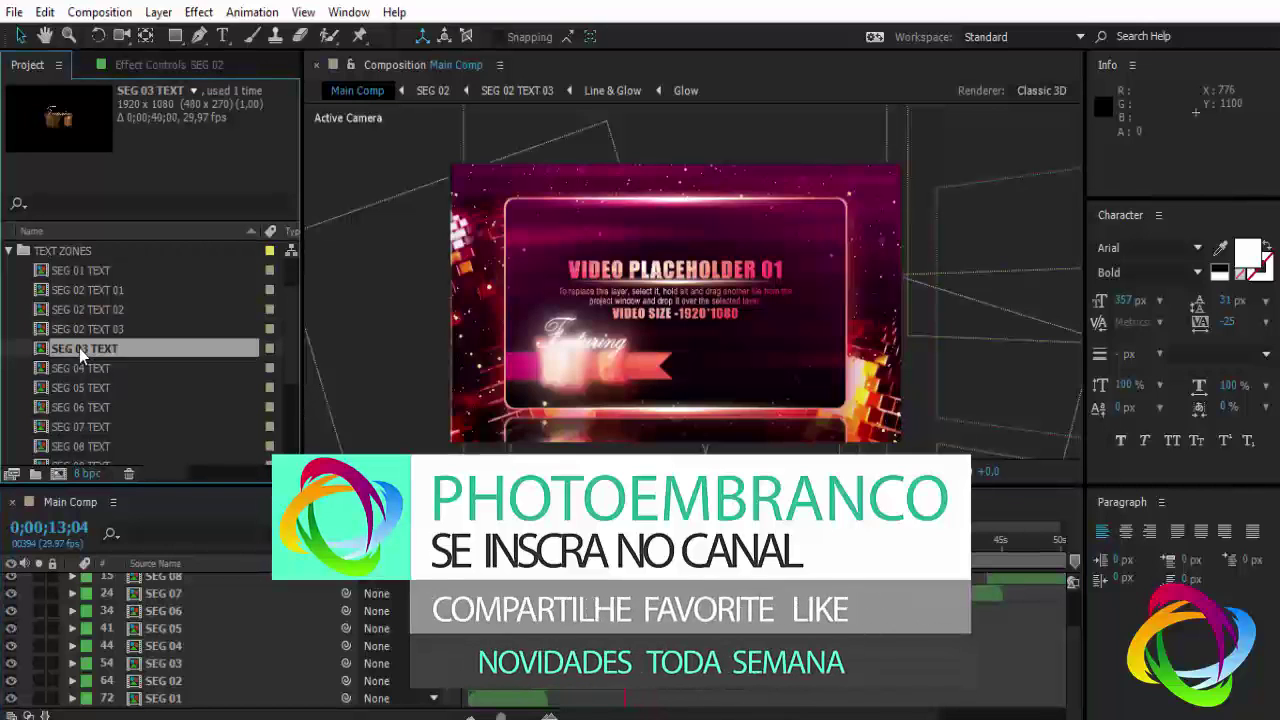
pyautogui.doubleClick(79, 348)
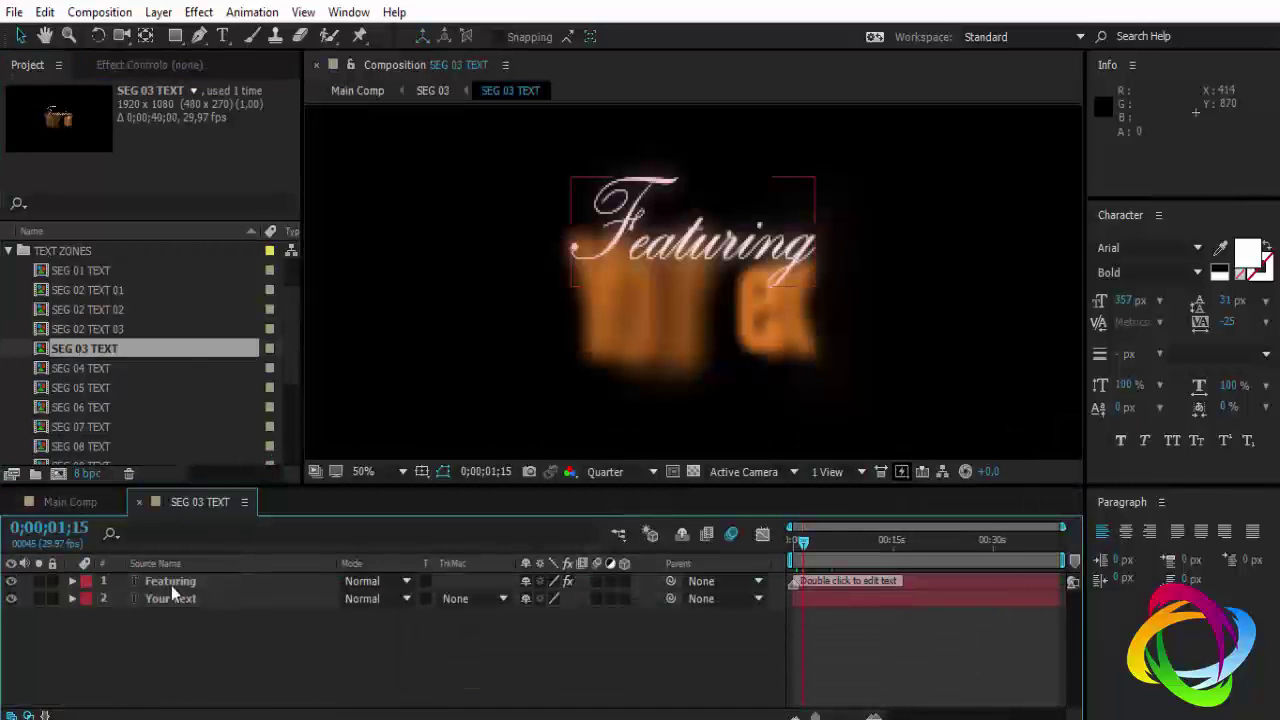
# Retype Featuring as 'Temoplates' and Your Text as 'em alta definição', then close the comp
pyautogui.doubleClick(175, 585)
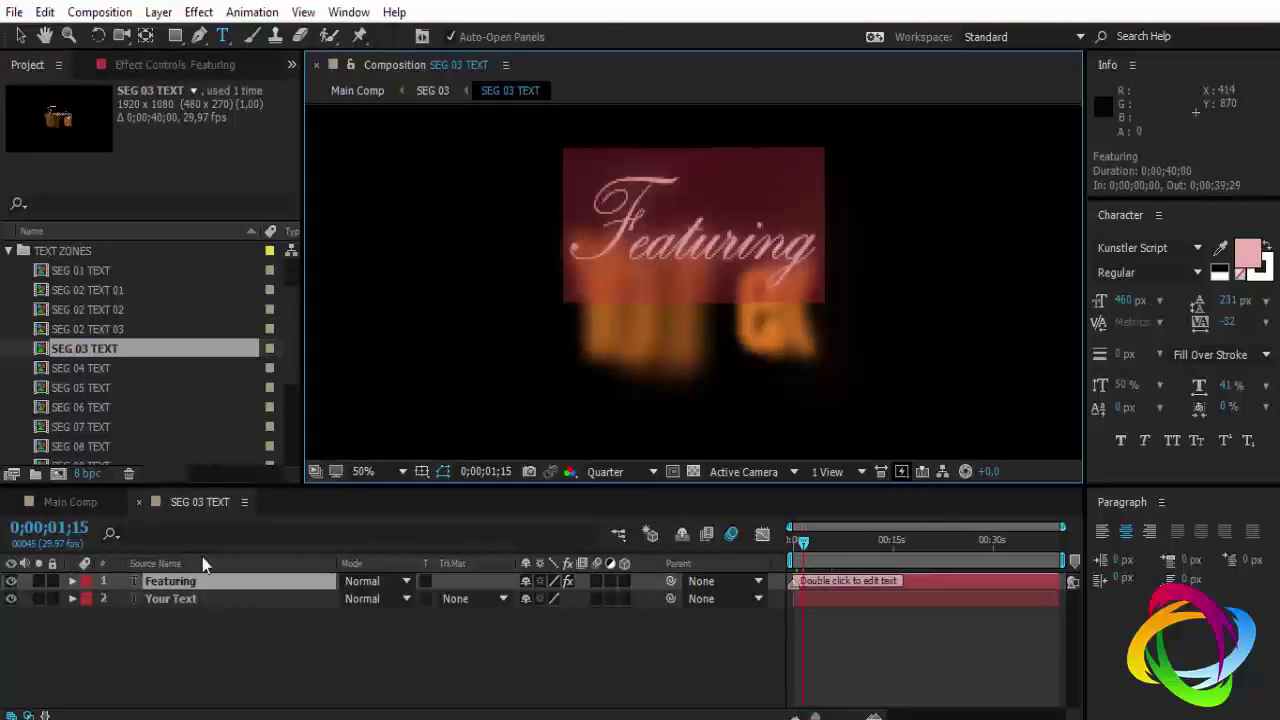
pyautogui.write('Tem')
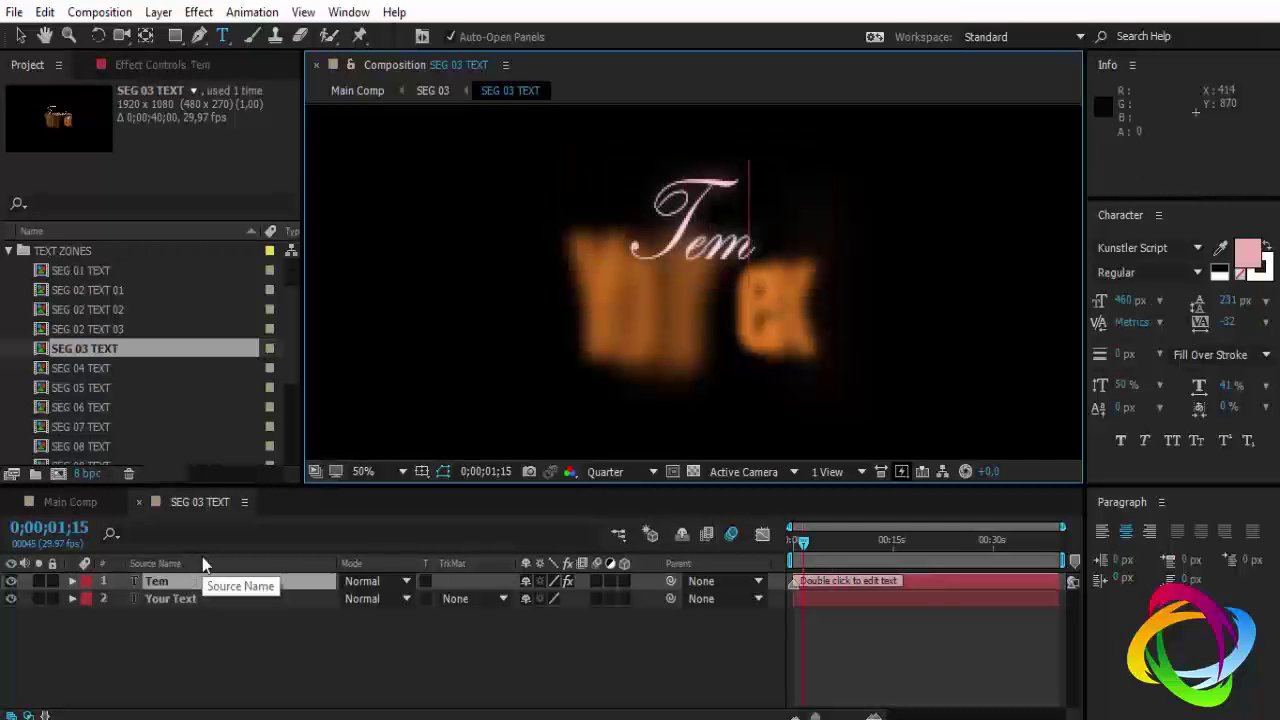
pyautogui.write('oplates')
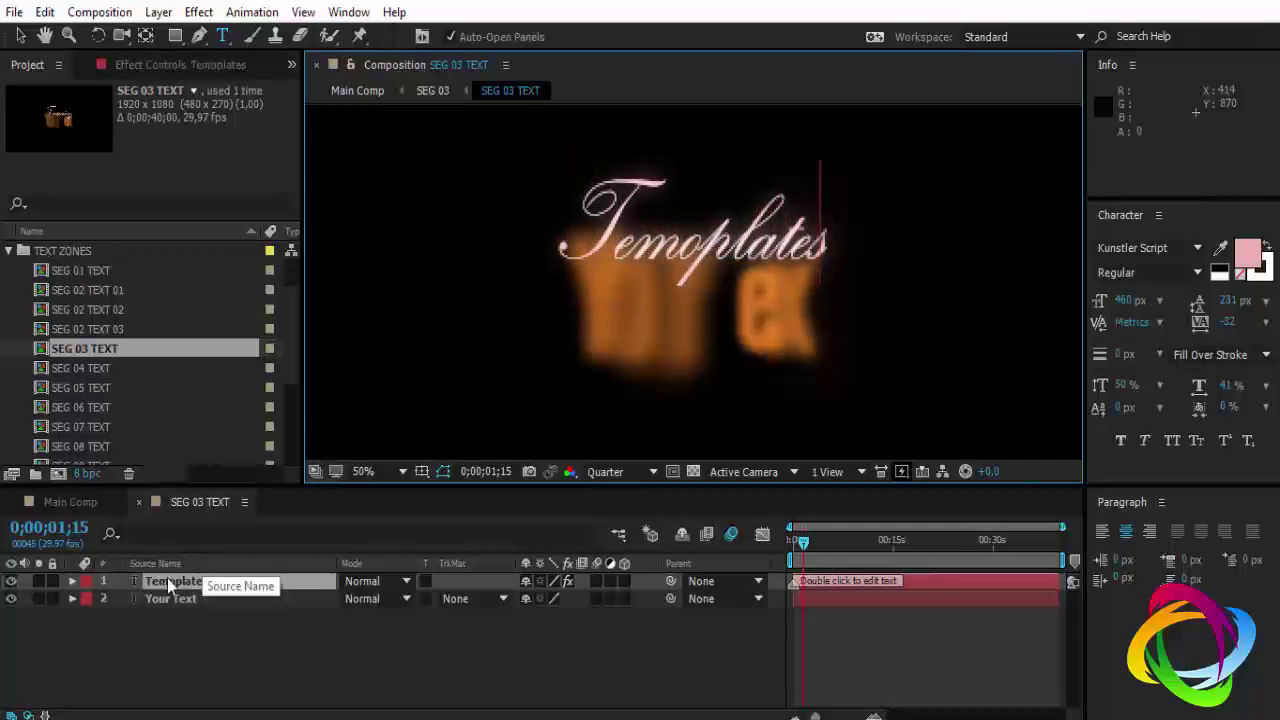
pyautogui.doubleClick(171, 601)
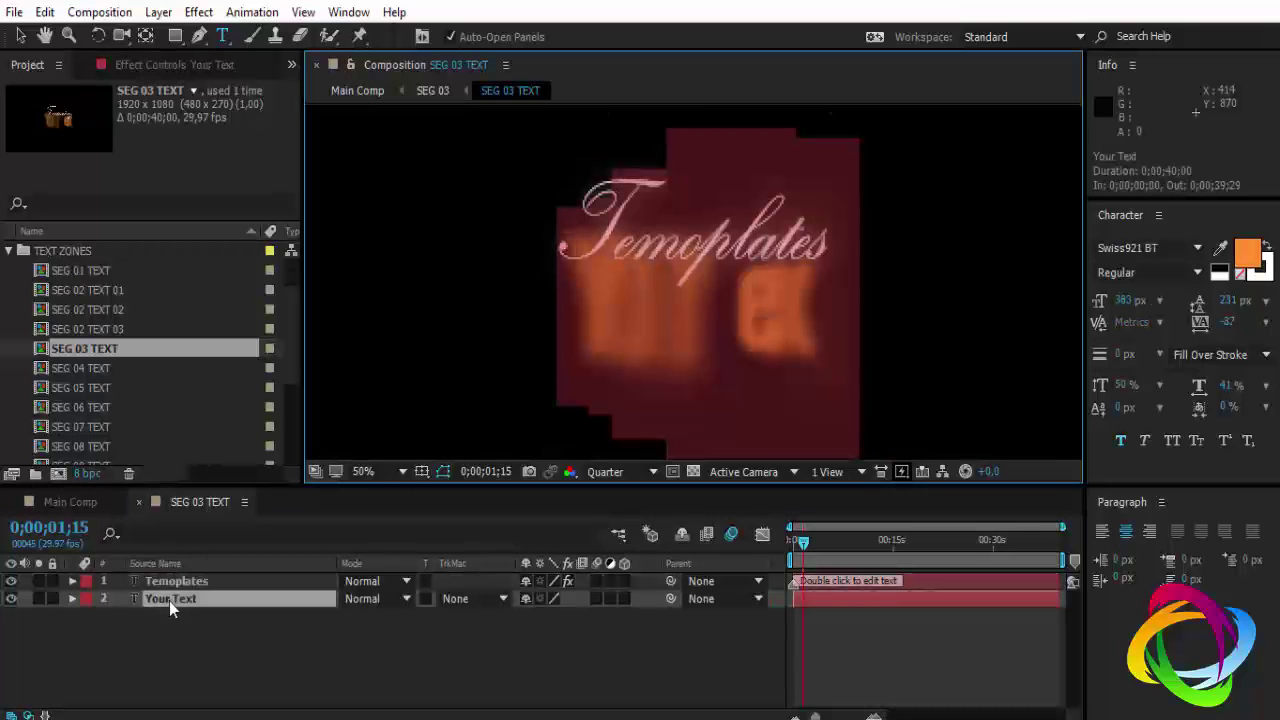
pyautogui.write('em')
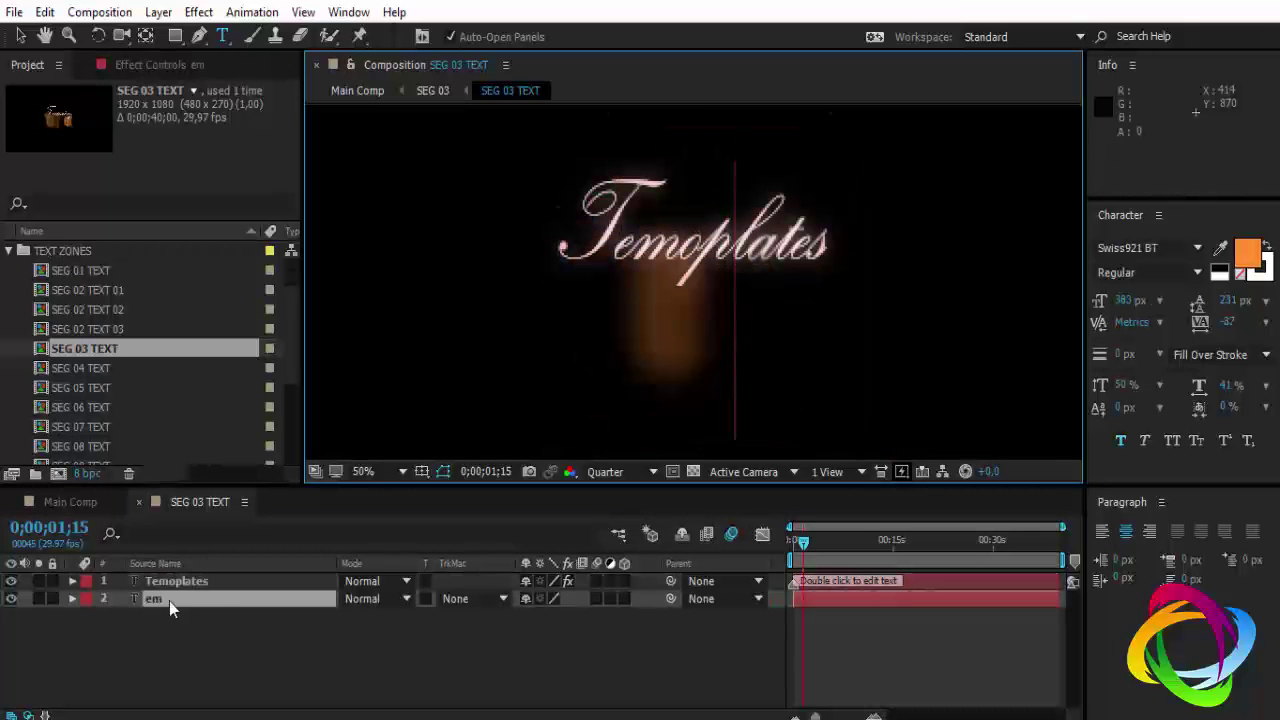
pyautogui.write(' alta de')
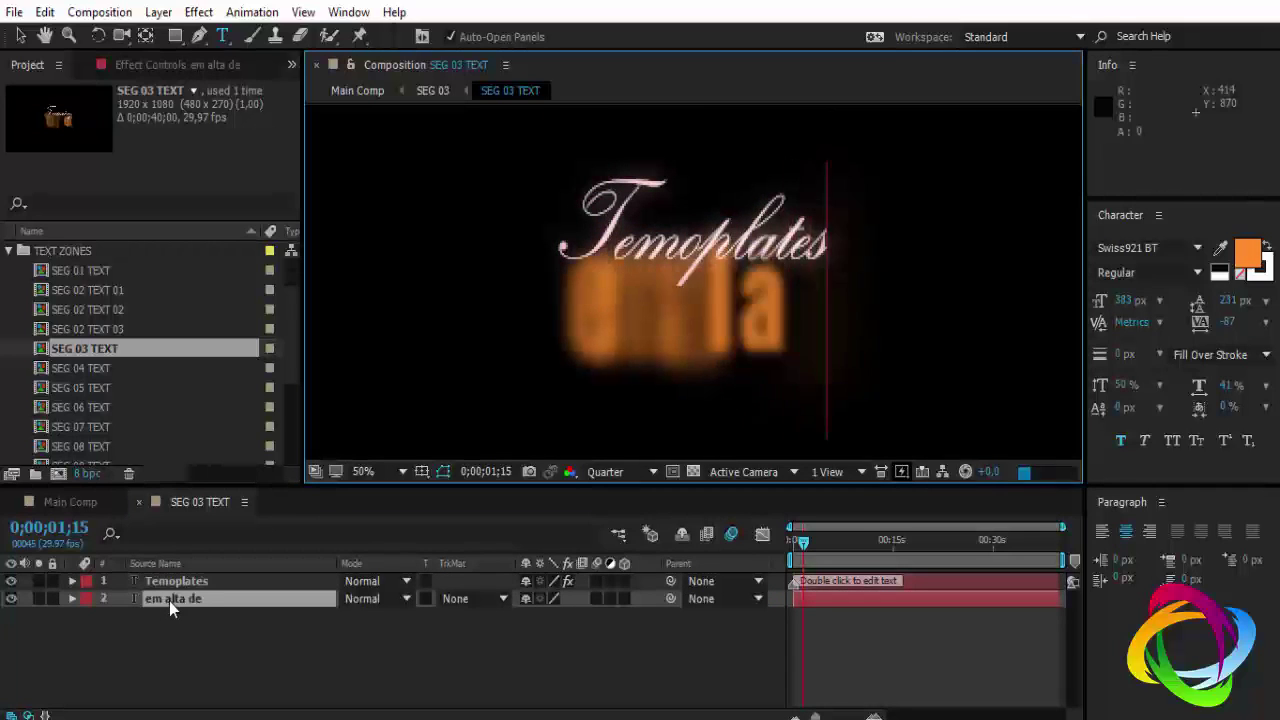
pyautogui.write('finiçã')
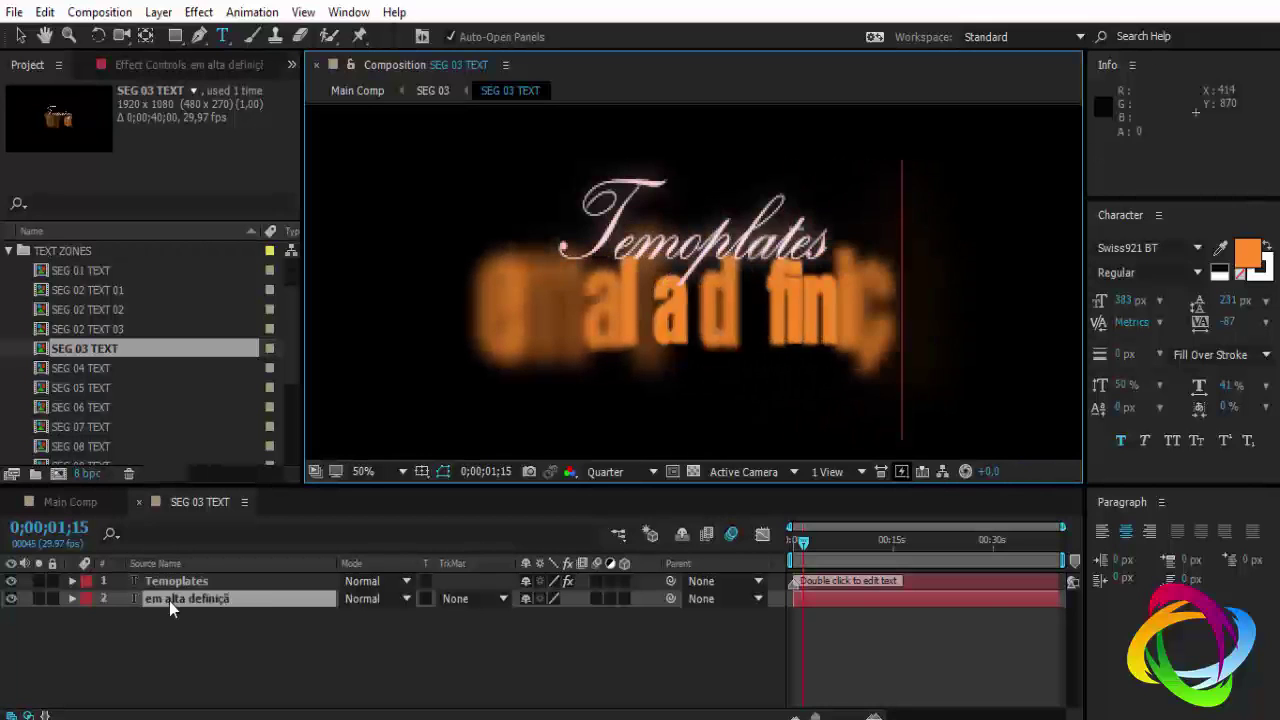
pyautogui.write('o')
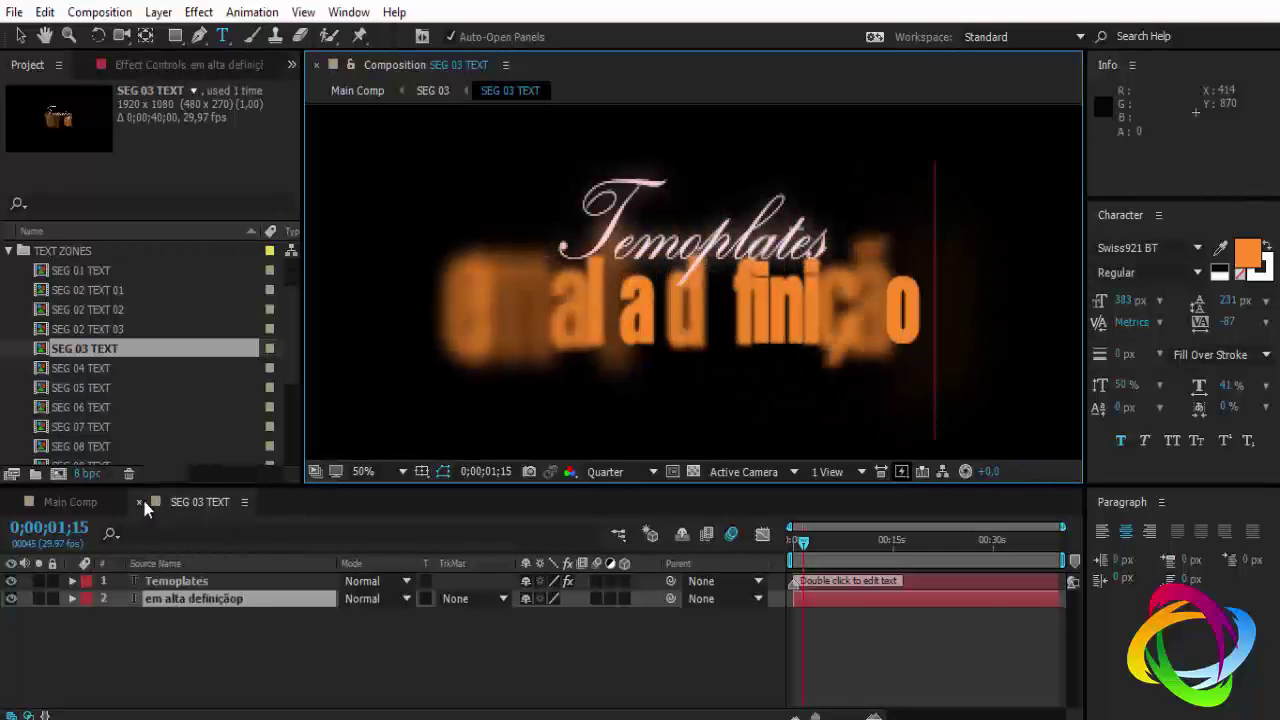
pyautogui.click(139, 501)
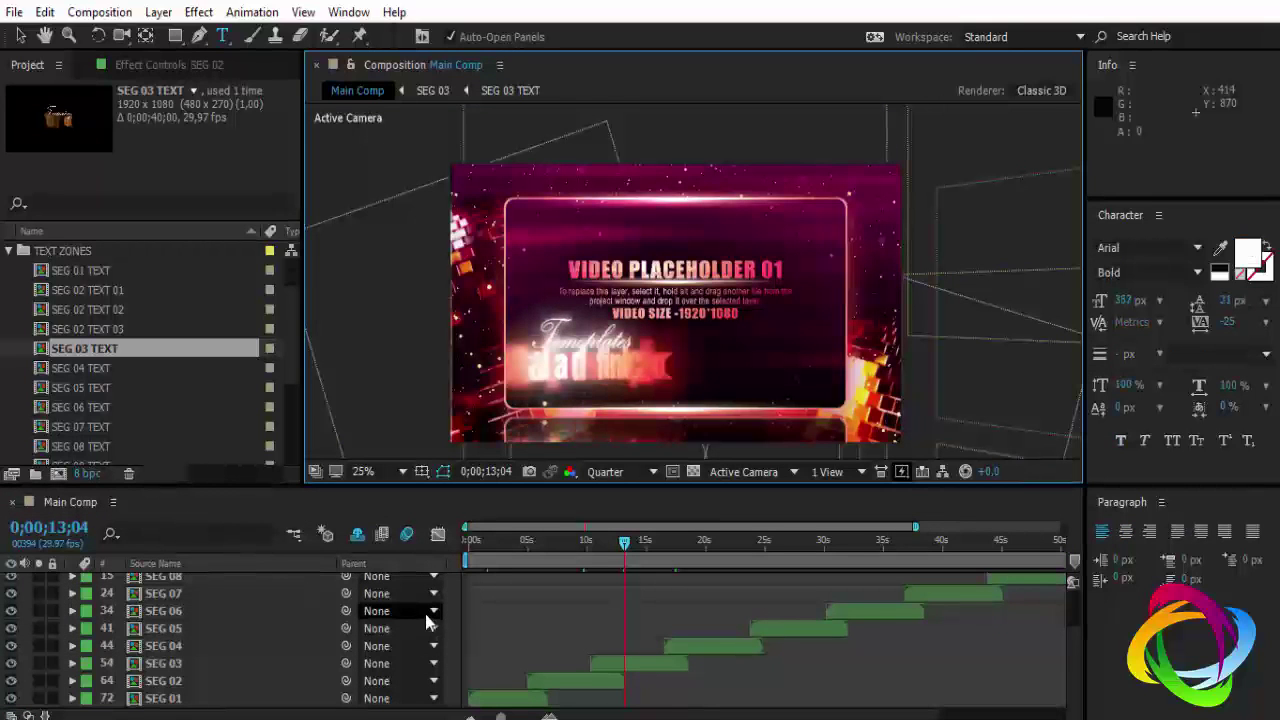
# Save the project and browse the Project panel, collapsing the TEXT ZONES folder
pyautogui.hotkey('ctrl', 's')
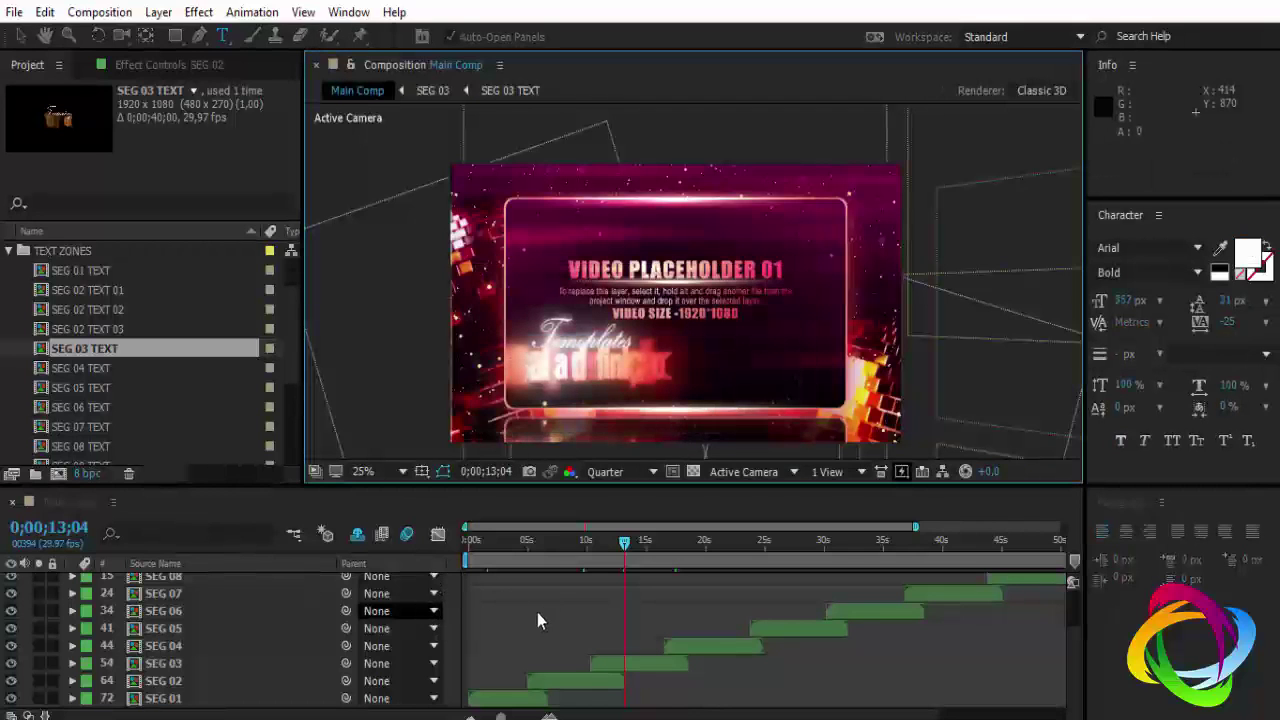
pyautogui.scroll(-1, 120, 395)
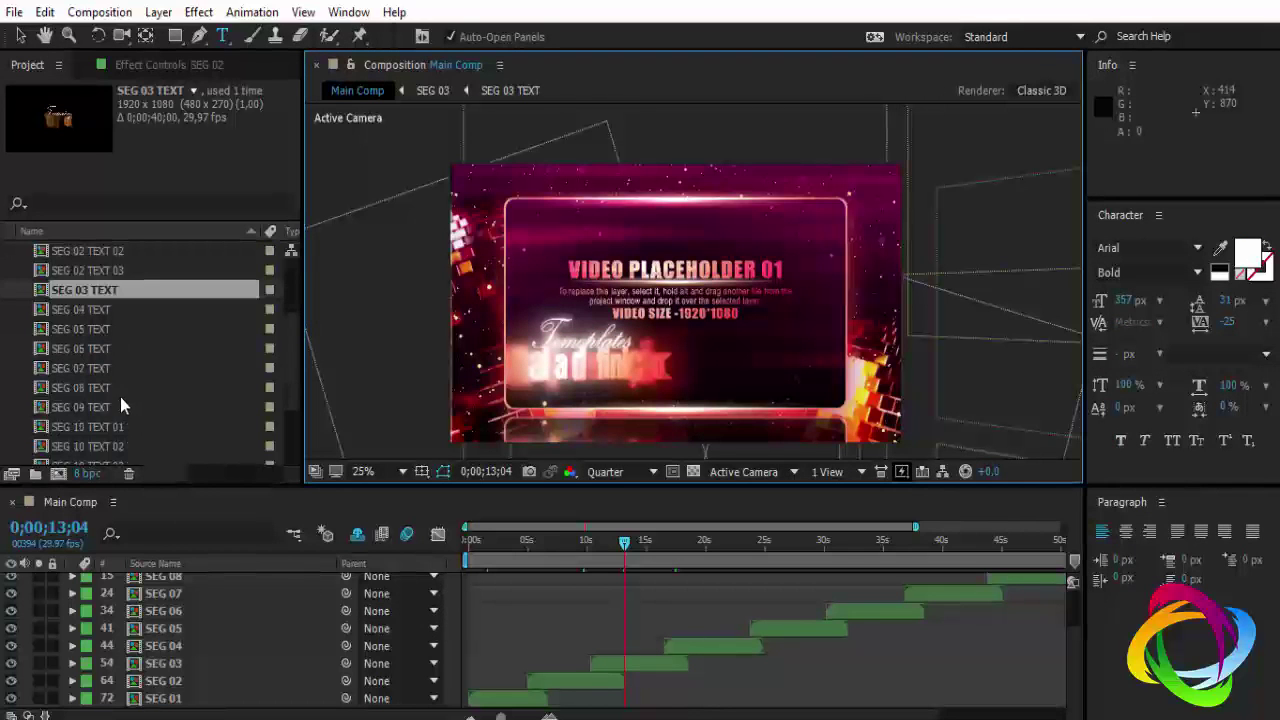
pyautogui.scroll(-2, 107, 402)
pyautogui.click(110, 349)
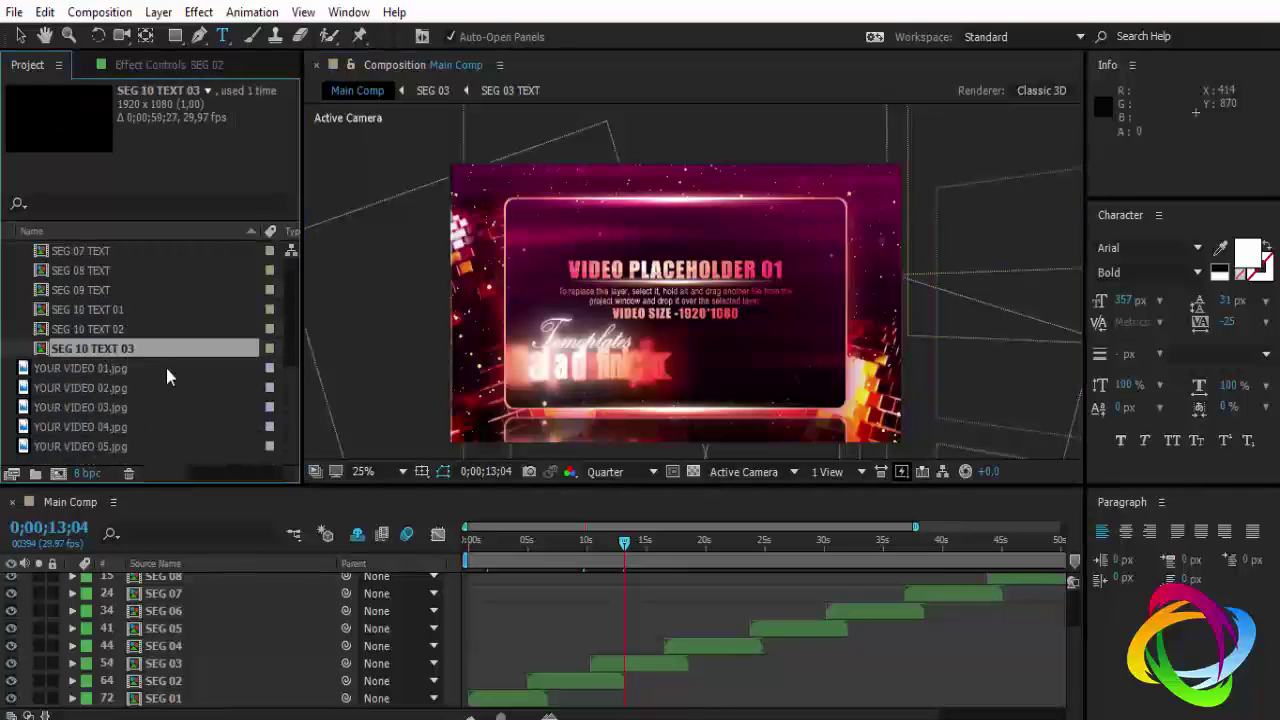
pyautogui.scroll(2, 127, 365)
pyautogui.scroll(1, 106, 357)
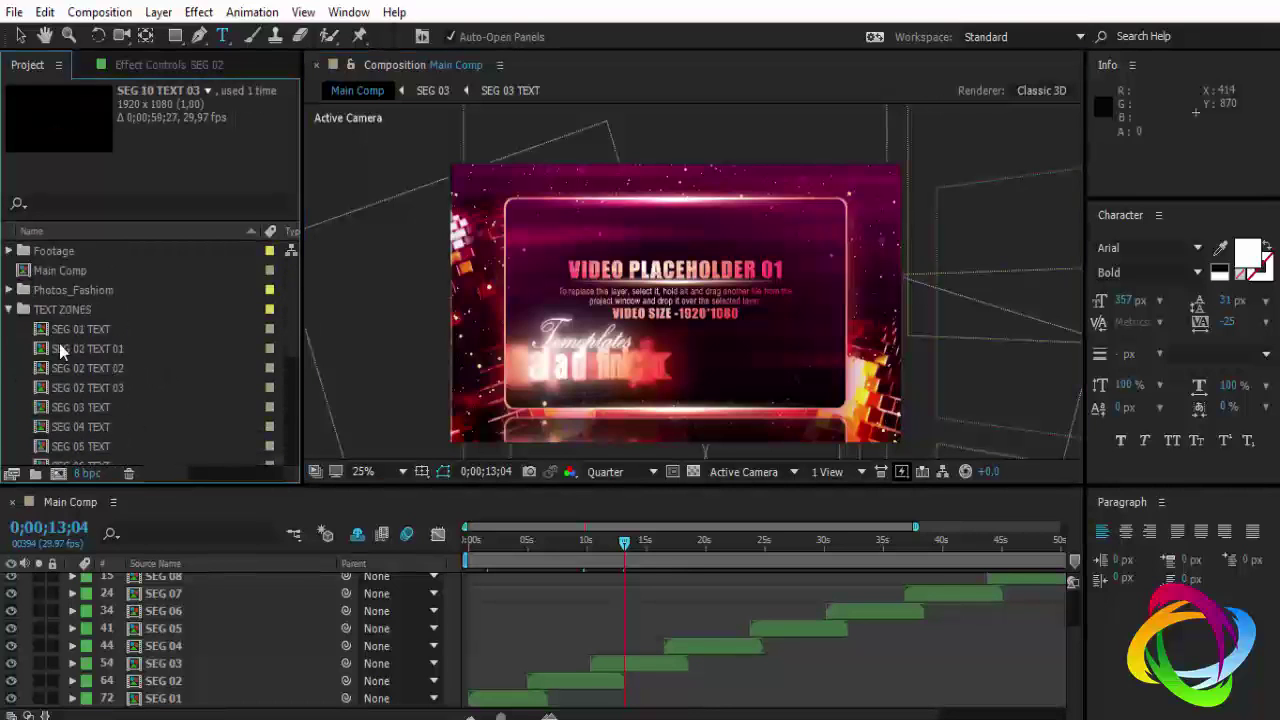
pyautogui.click(9, 310)
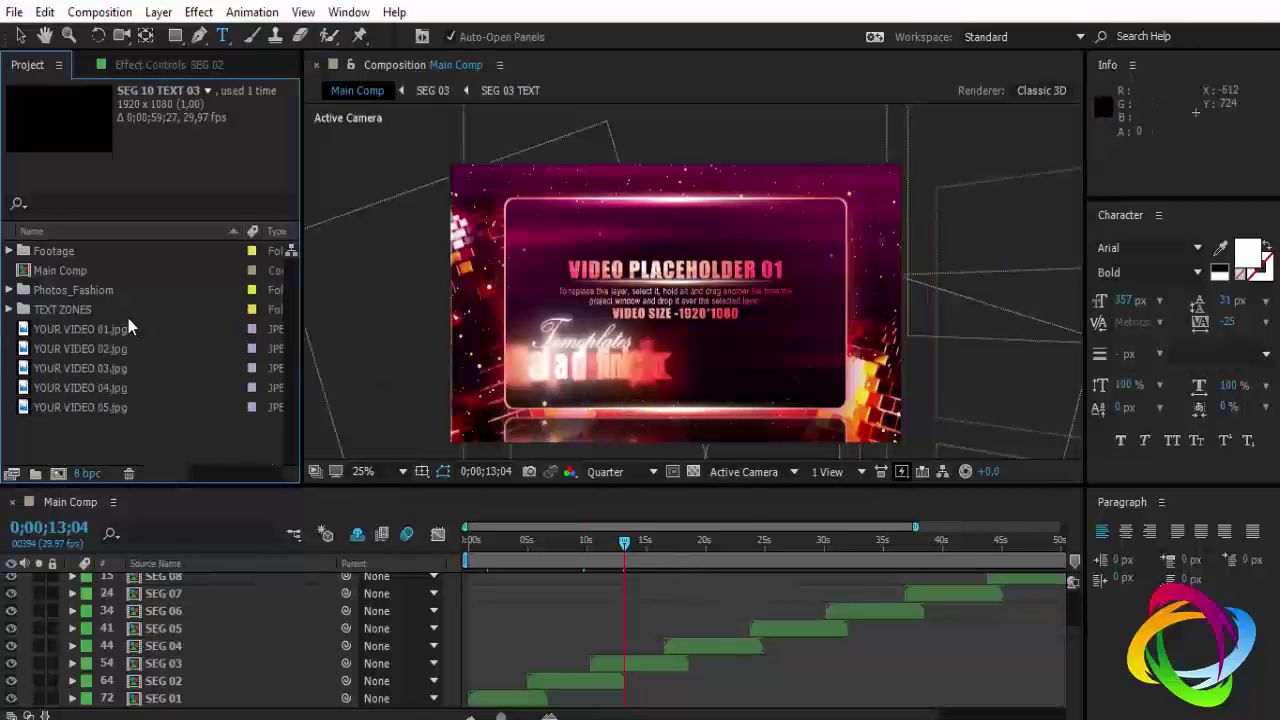
# Expand the VIDEO COMPS folder and select the Video 01 composition
pyautogui.scroll(-2, 20, 280)
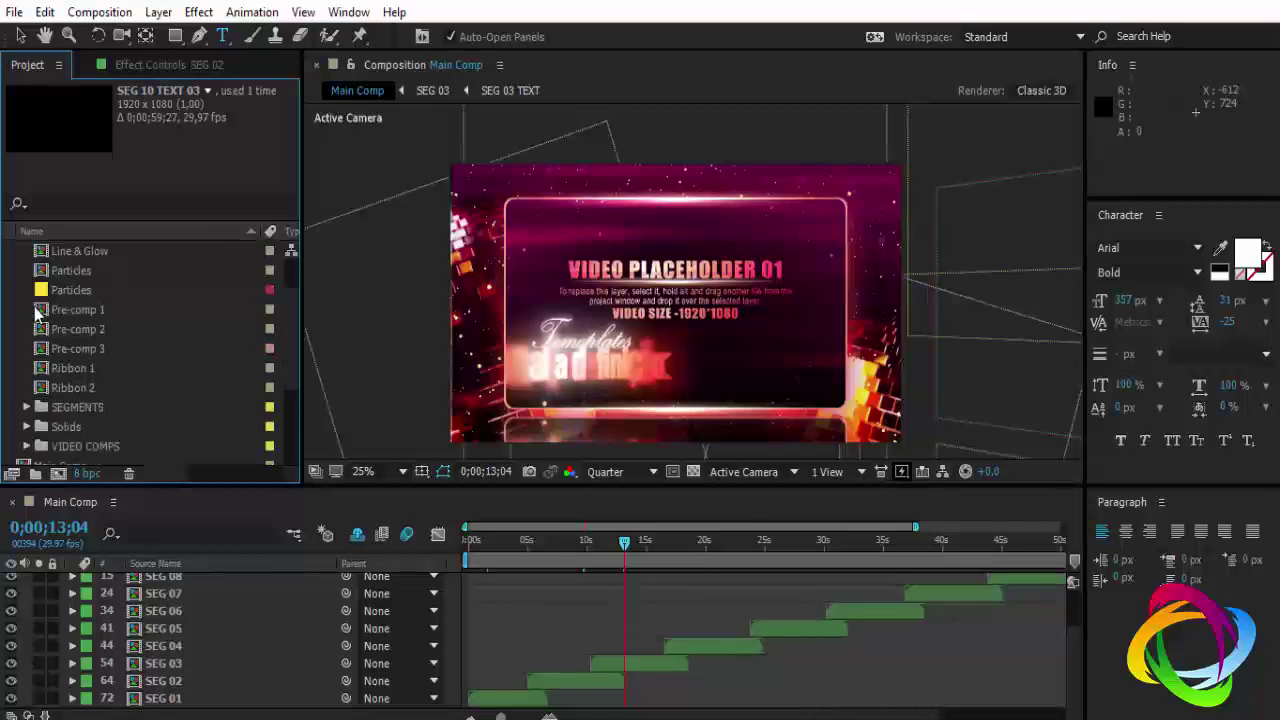
pyautogui.scroll(-4, 32, 314)
pyautogui.scroll(3, 13, 280)
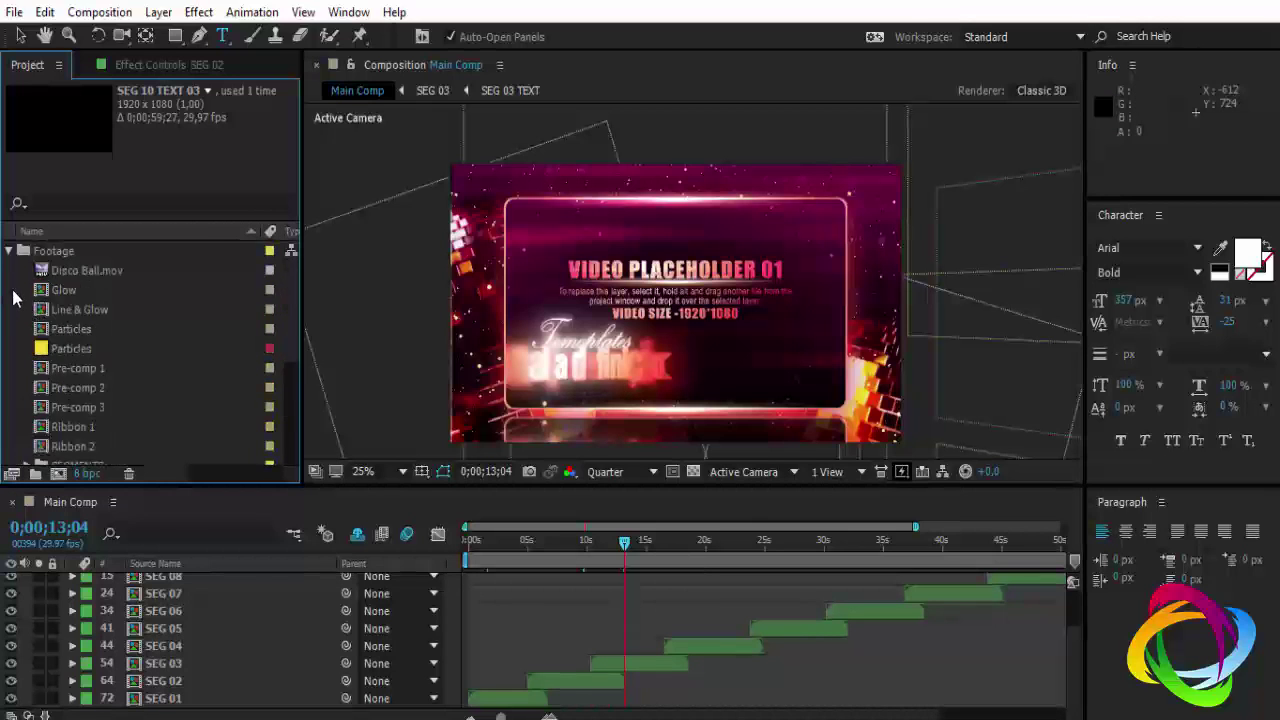
pyautogui.click(10, 251)
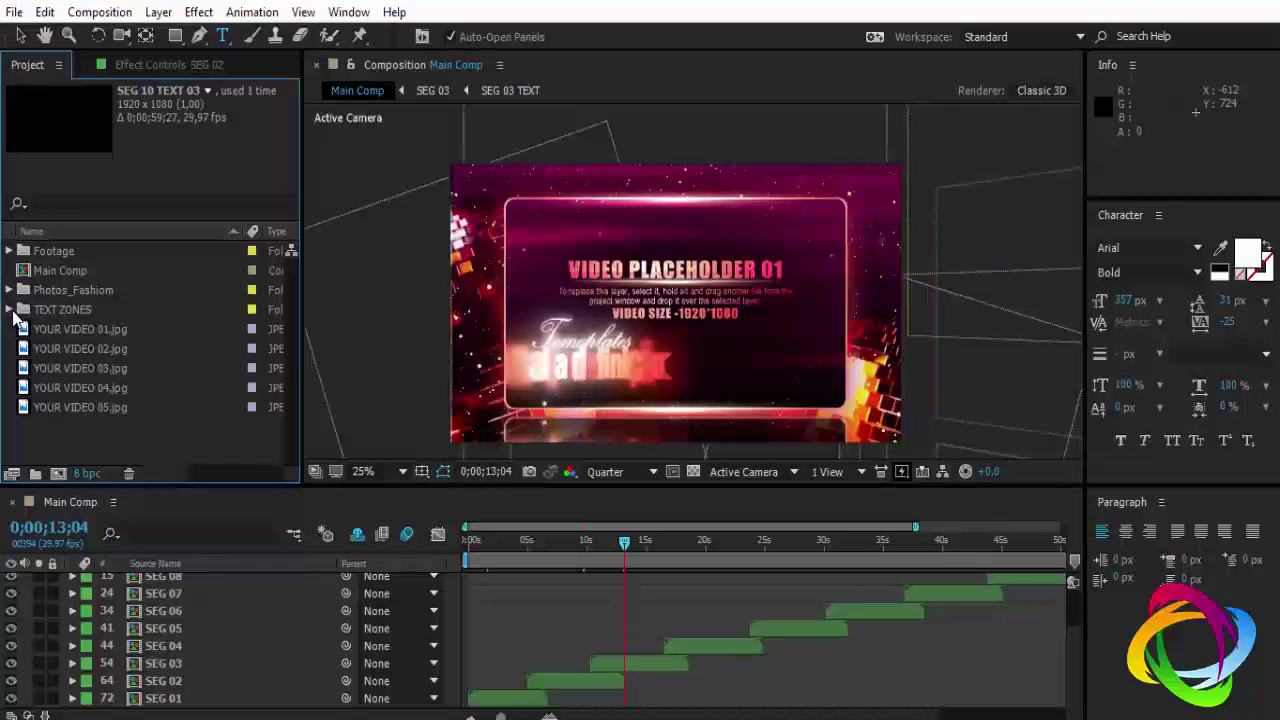
pyautogui.click(11, 311)
pyautogui.click(10, 251)
pyautogui.click(10, 251)
pyautogui.scroll(-3, 84, 330)
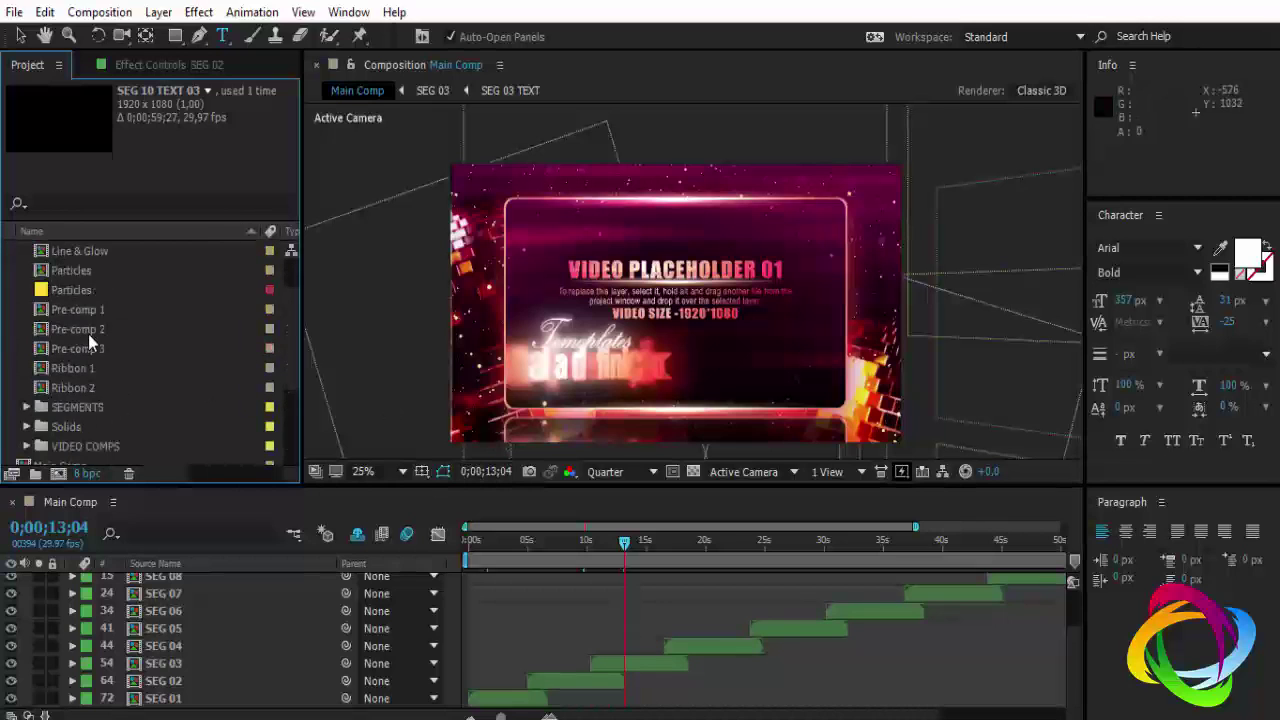
pyautogui.scroll(-3, 80, 340)
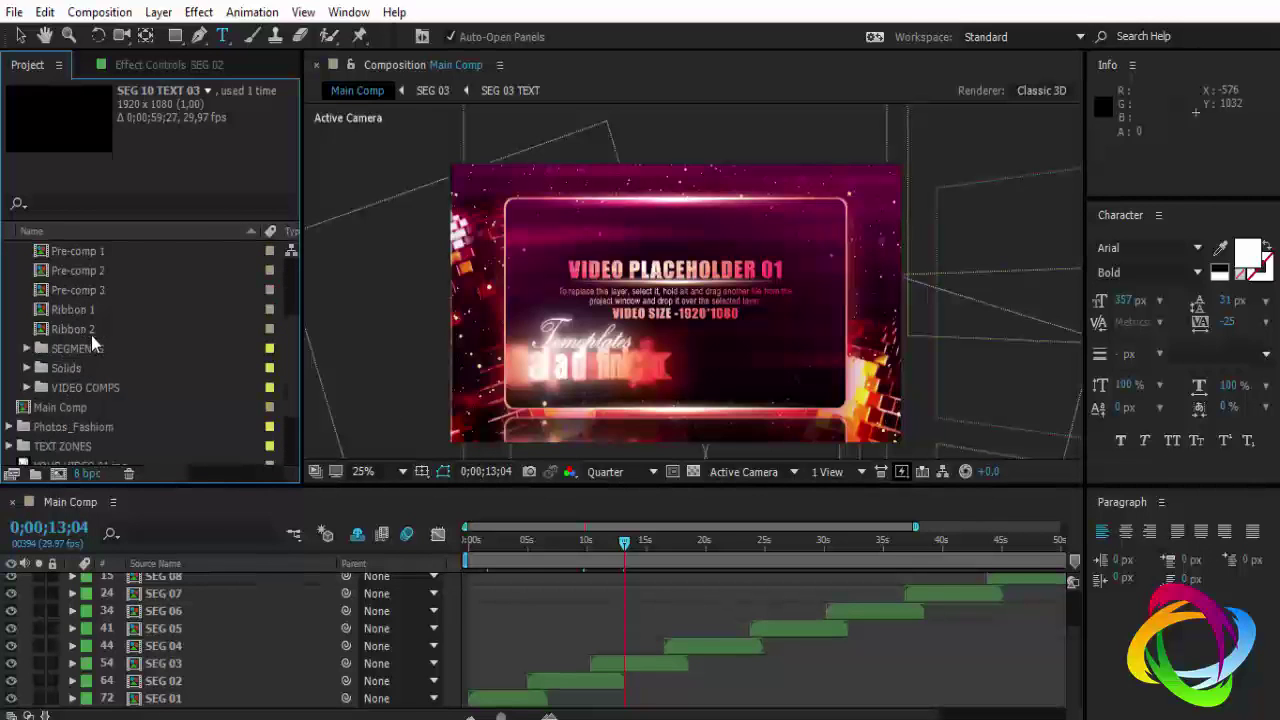
pyautogui.click(83, 387)
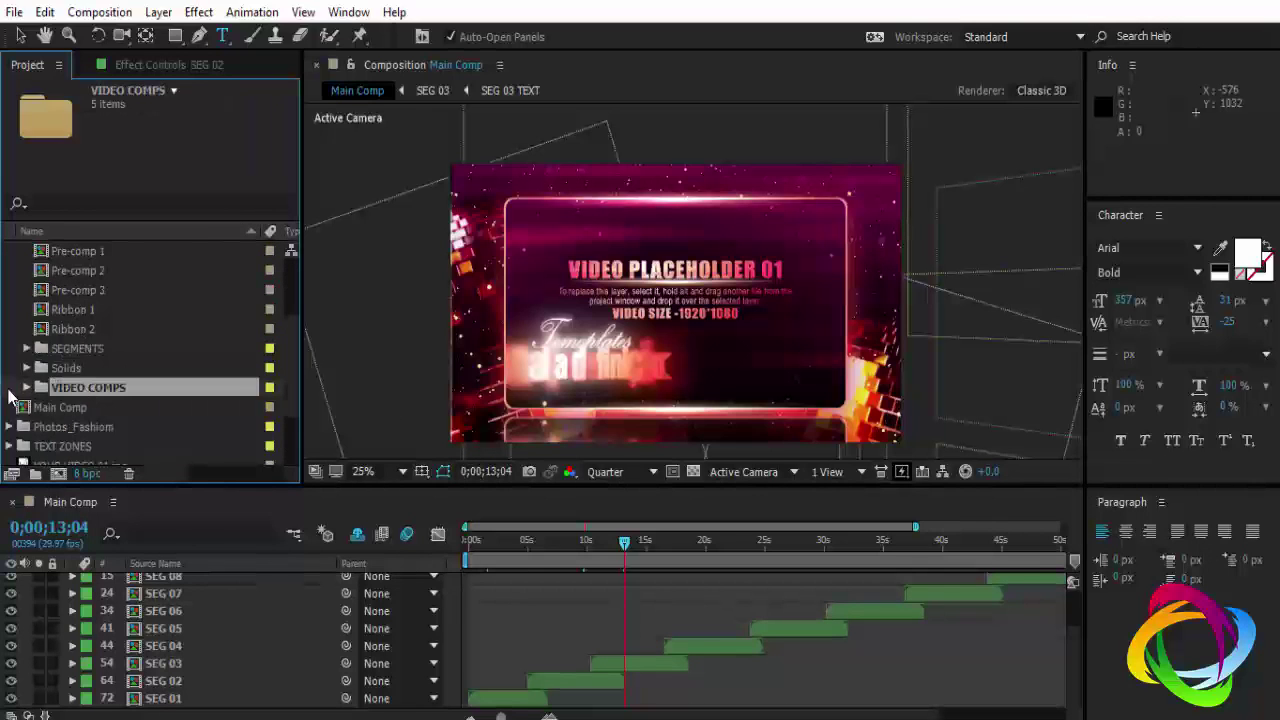
pyautogui.click(27, 388)
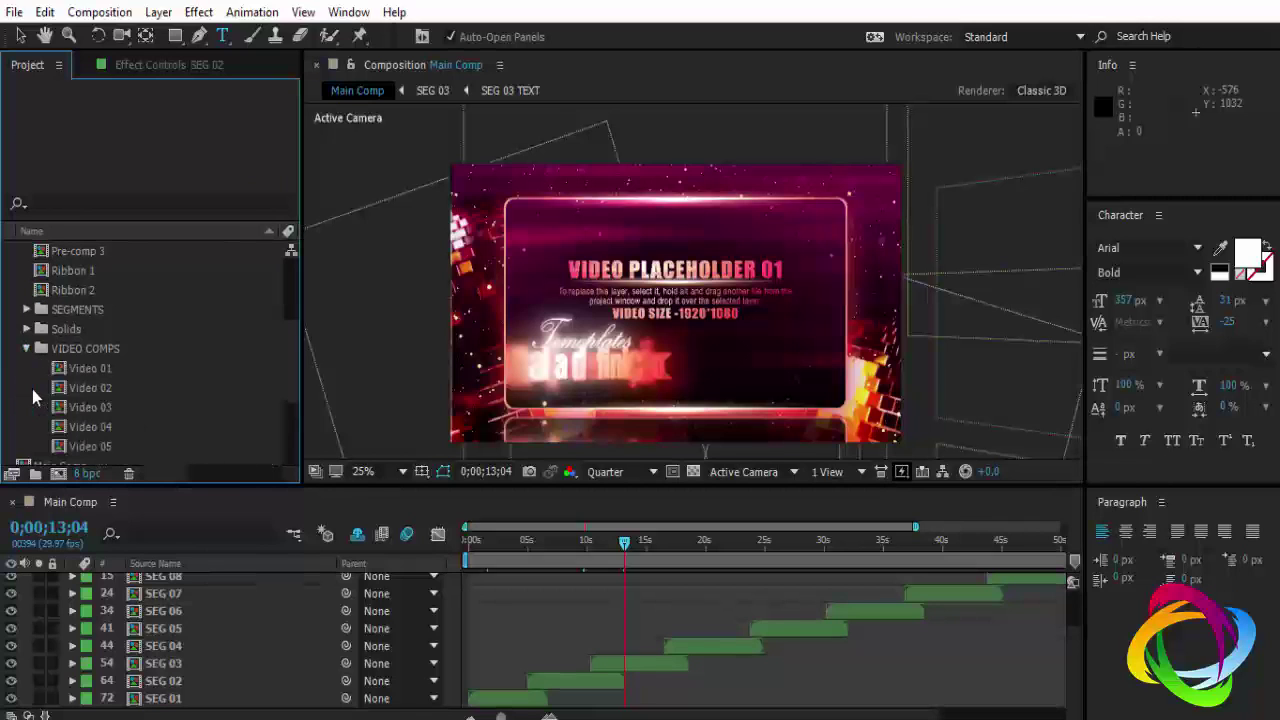
pyautogui.click(102, 374)
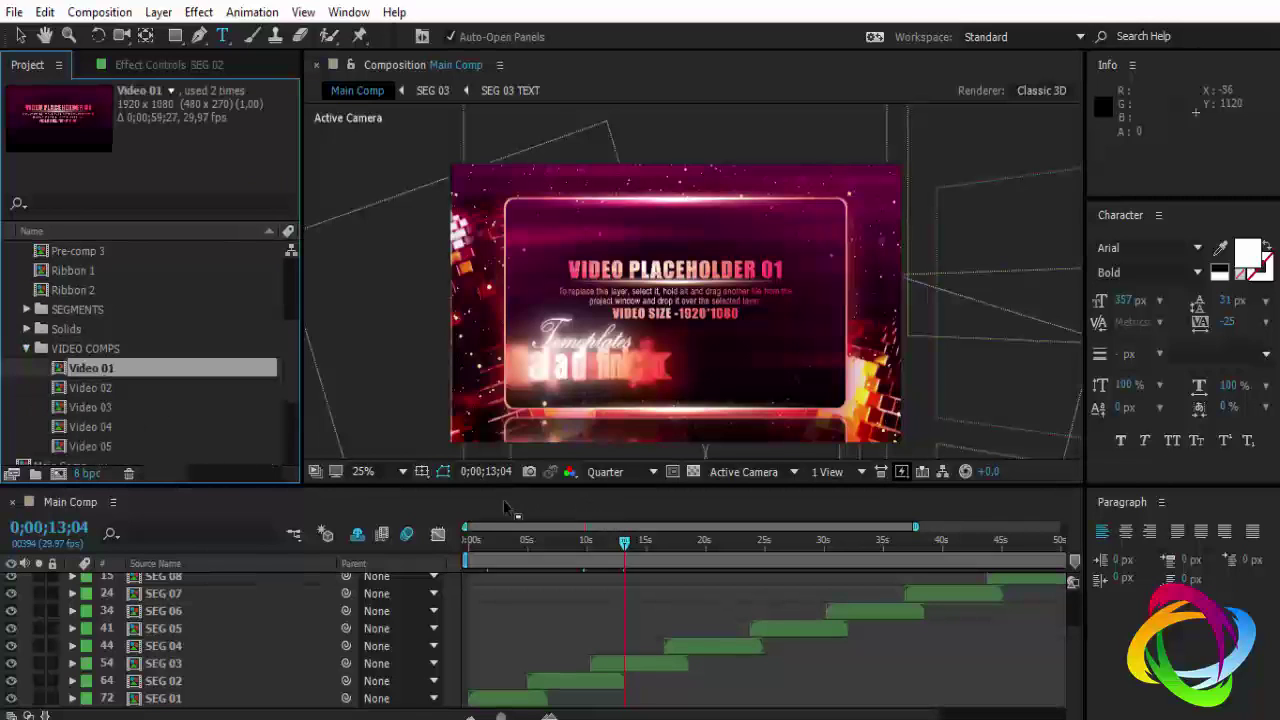
# Scrub Main Comp past the Festa title to the Video Placeholder 01 frame
pyautogui.click(548, 553)
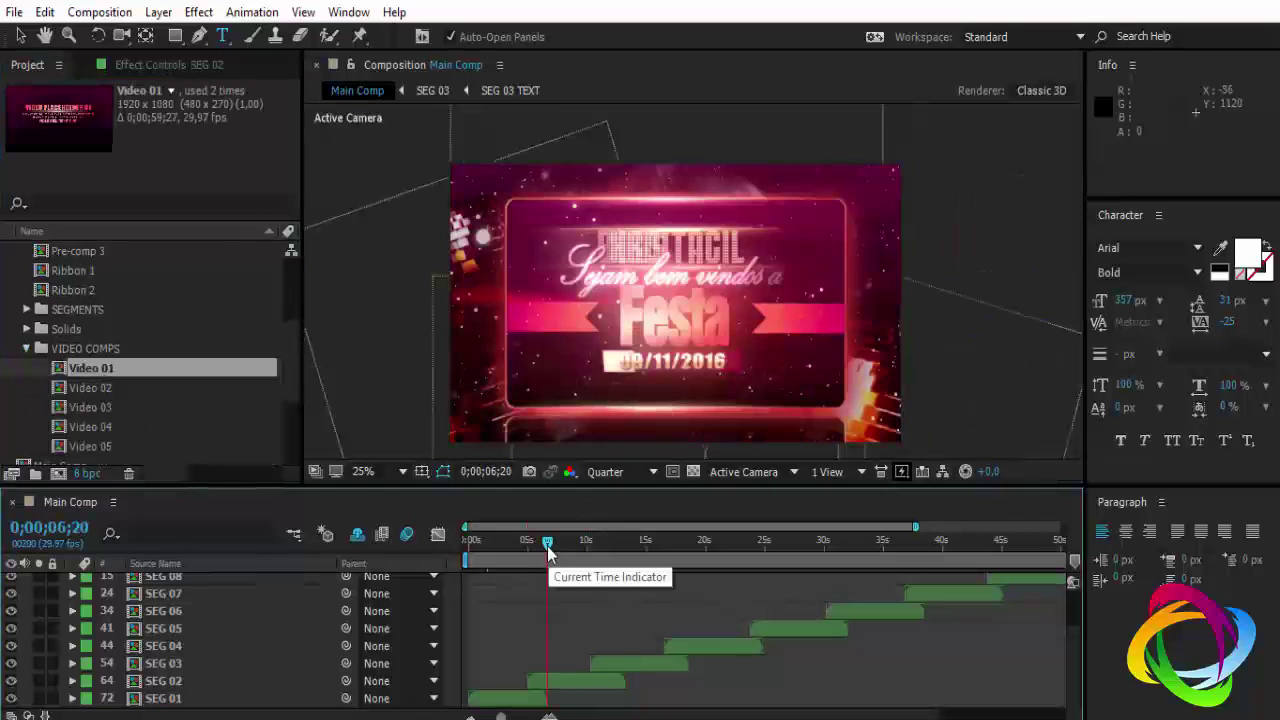
pyautogui.moveTo(548, 553); pyautogui.dragTo(556, 553)
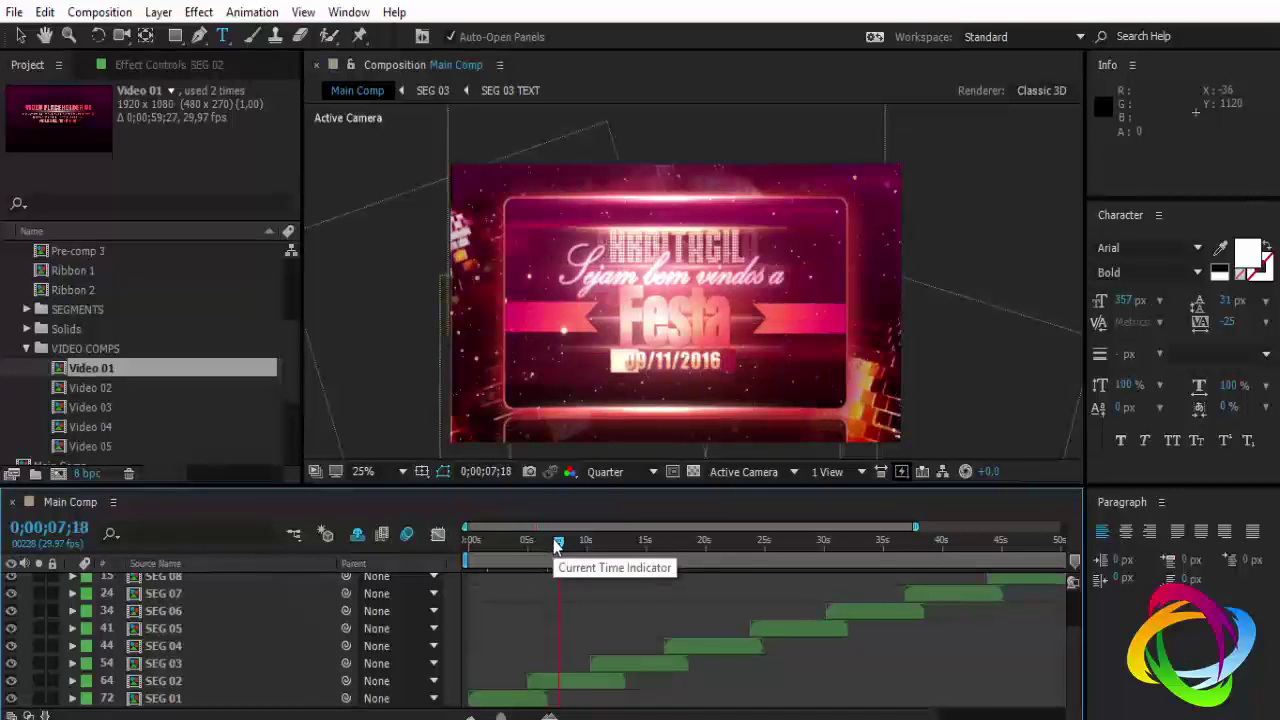
pyautogui.click(621, 550)
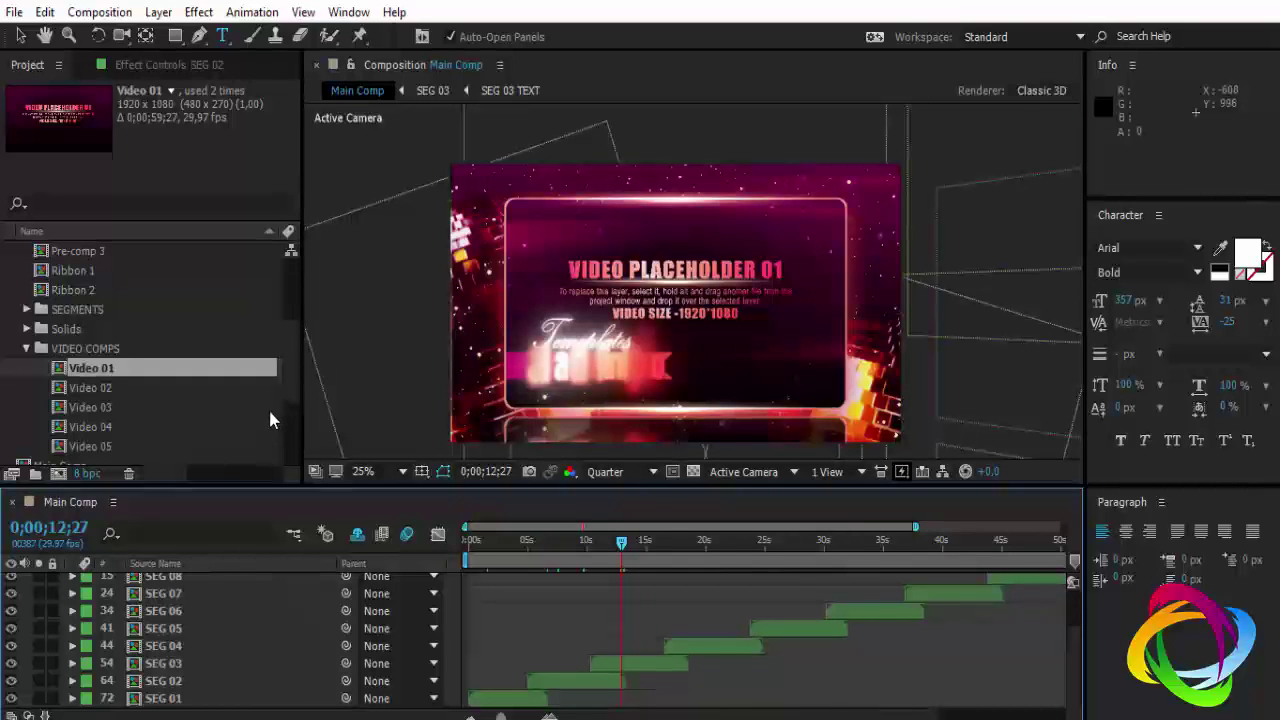
pyautogui.press('v')
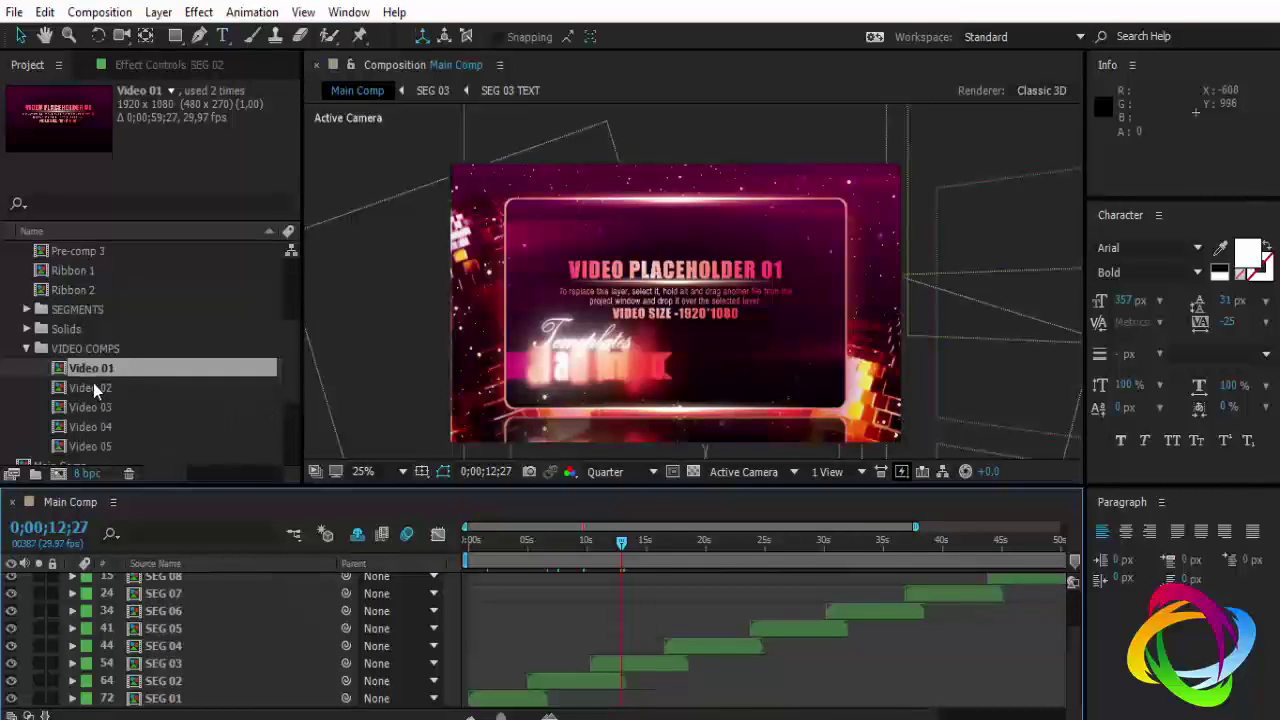
pyautogui.scroll(-1, 94, 378)
# Open Video 01 and add 20046849-vika.jpg from Photos_Fashion above the placeholder layer
pyautogui.scroll(1, 109, 391)
pyautogui.doubleClick(102, 370)
pyautogui.scroll(-3, 115, 335)
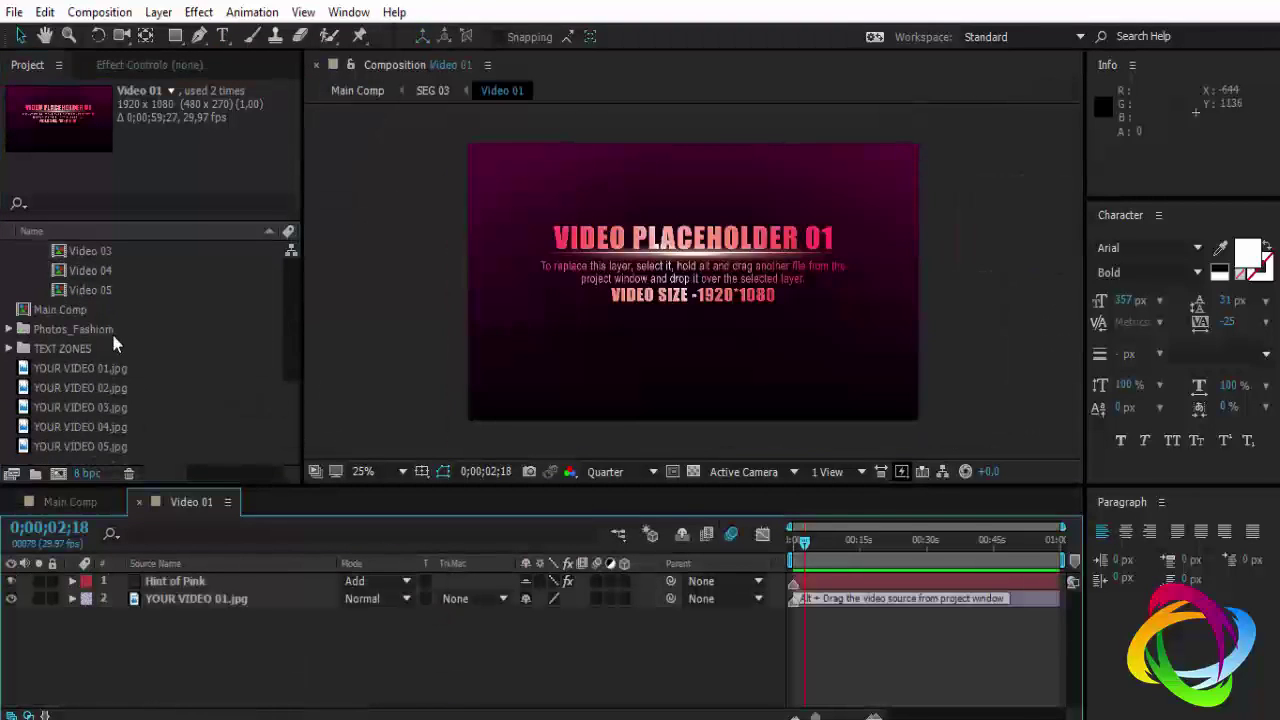
pyautogui.click(8, 332)
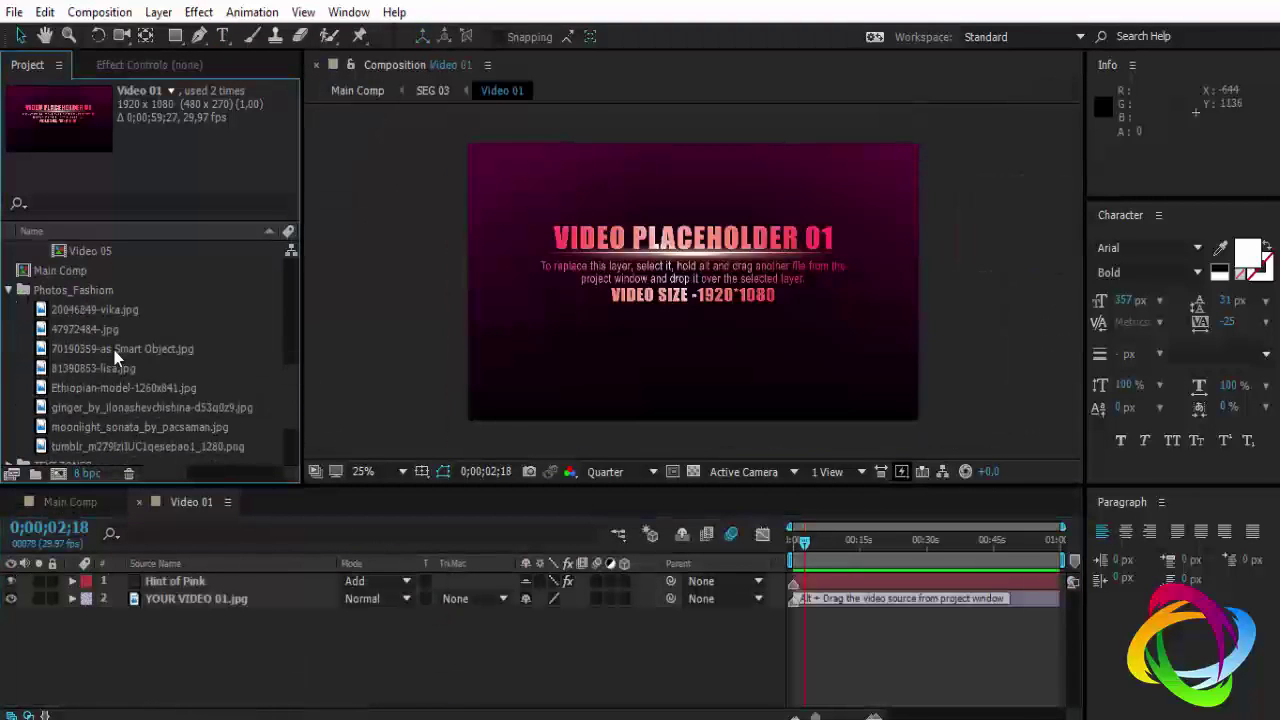
pyautogui.click(129, 348)
pyautogui.click(103, 328)
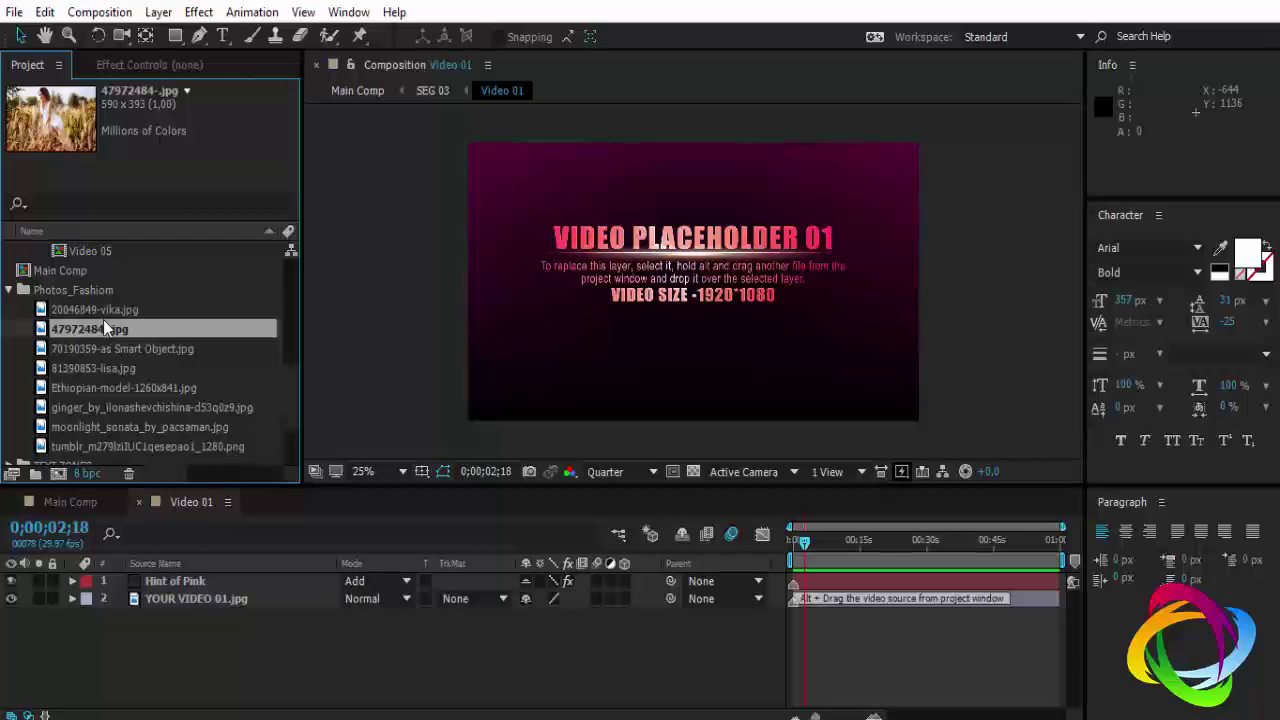
pyautogui.click(103, 318)
pyautogui.moveTo(107, 314); pyautogui.dragTo(166, 600)
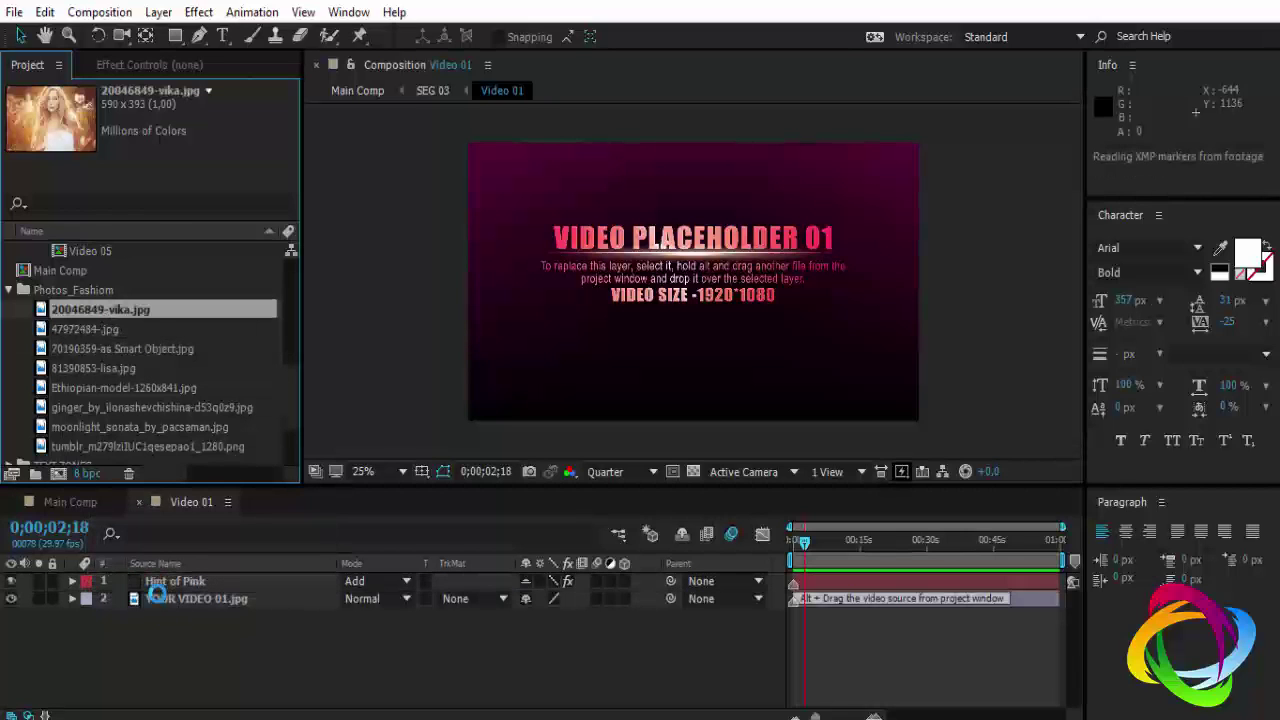
pyautogui.click(179, 617)
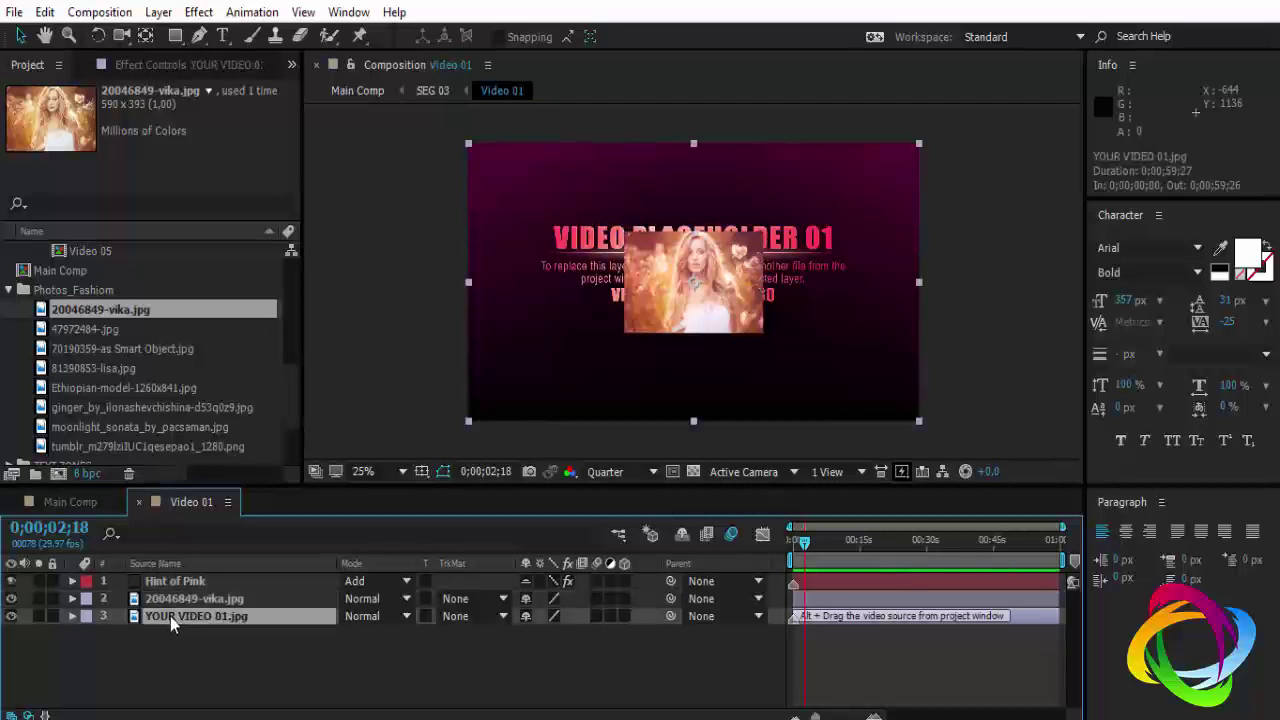
# Scale the vika photo to 322%, shift it down, and return to Main Comp
pyautogui.click(186, 601)
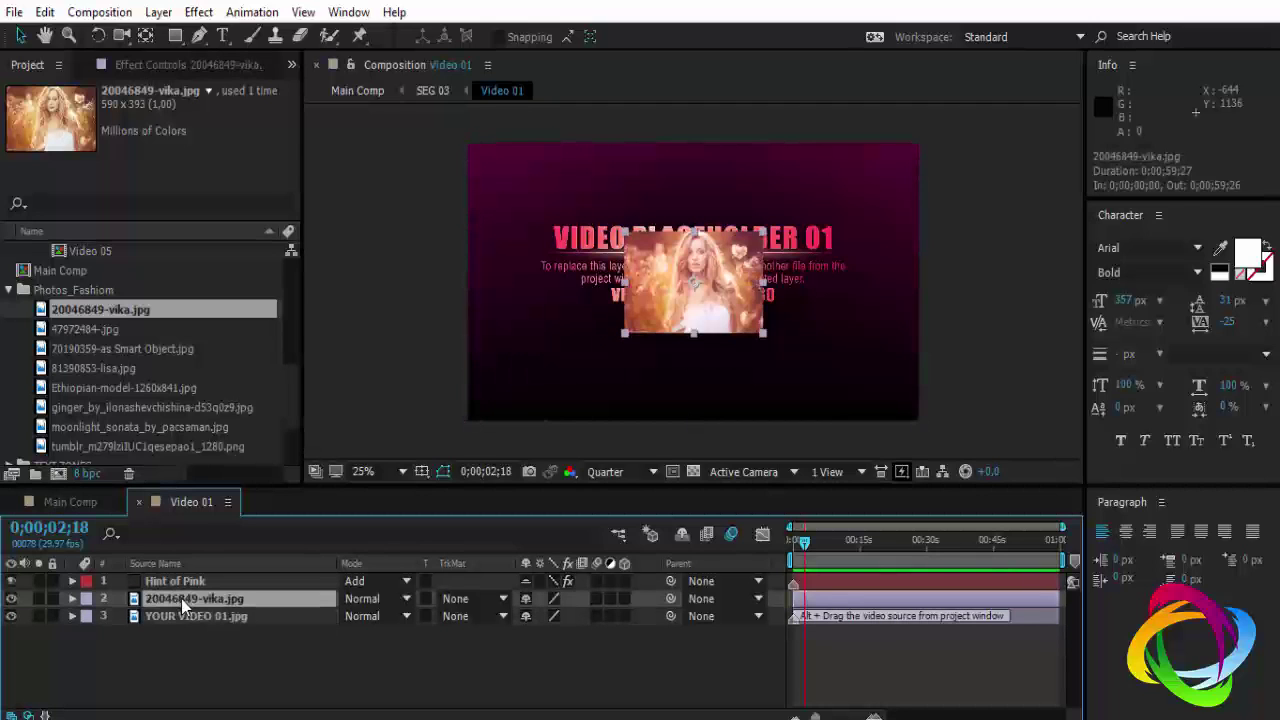
pyautogui.press('s')
pyautogui.moveTo(556, 615)
pyautogui.mouseDown()
pyautogui.moveTo(804, 617)
pyautogui.moveTo(760, 598)
pyautogui.mouseUp()
pyautogui.click(758, 598)
pyautogui.click(578, 622)
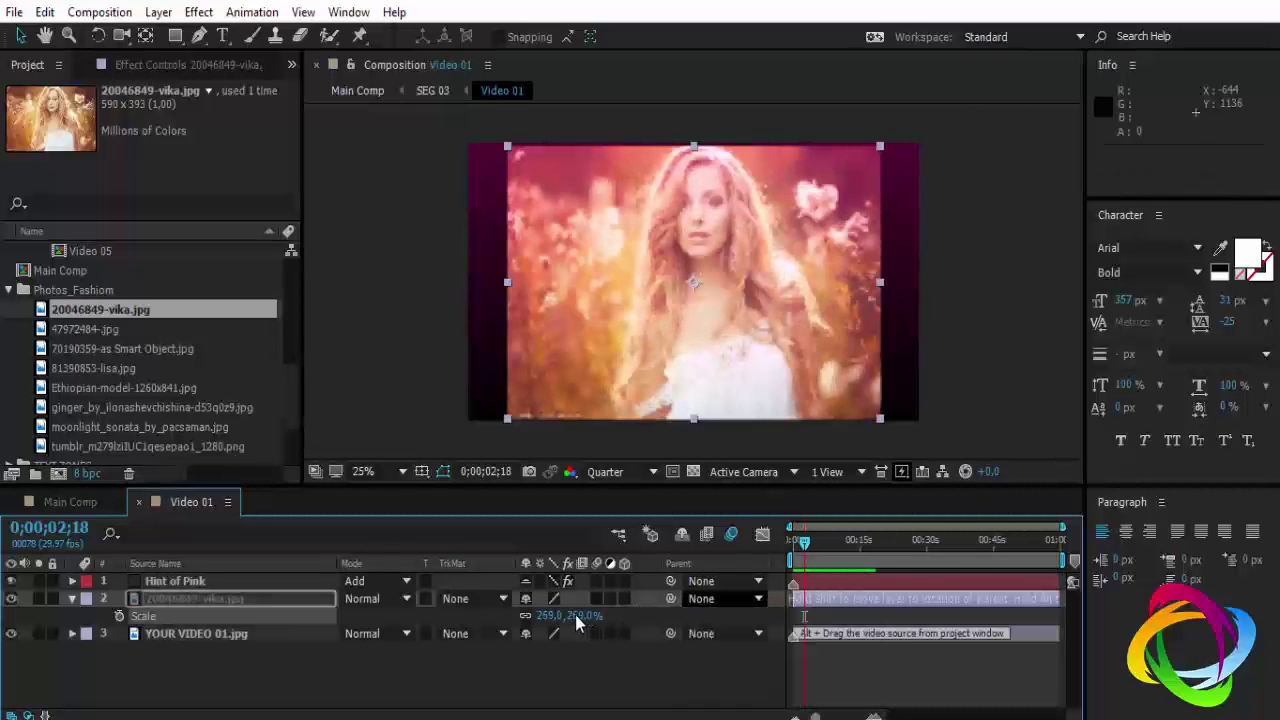
pyautogui.moveTo(578, 615); pyautogui.dragTo(630, 612)
pyautogui.click(671, 210)
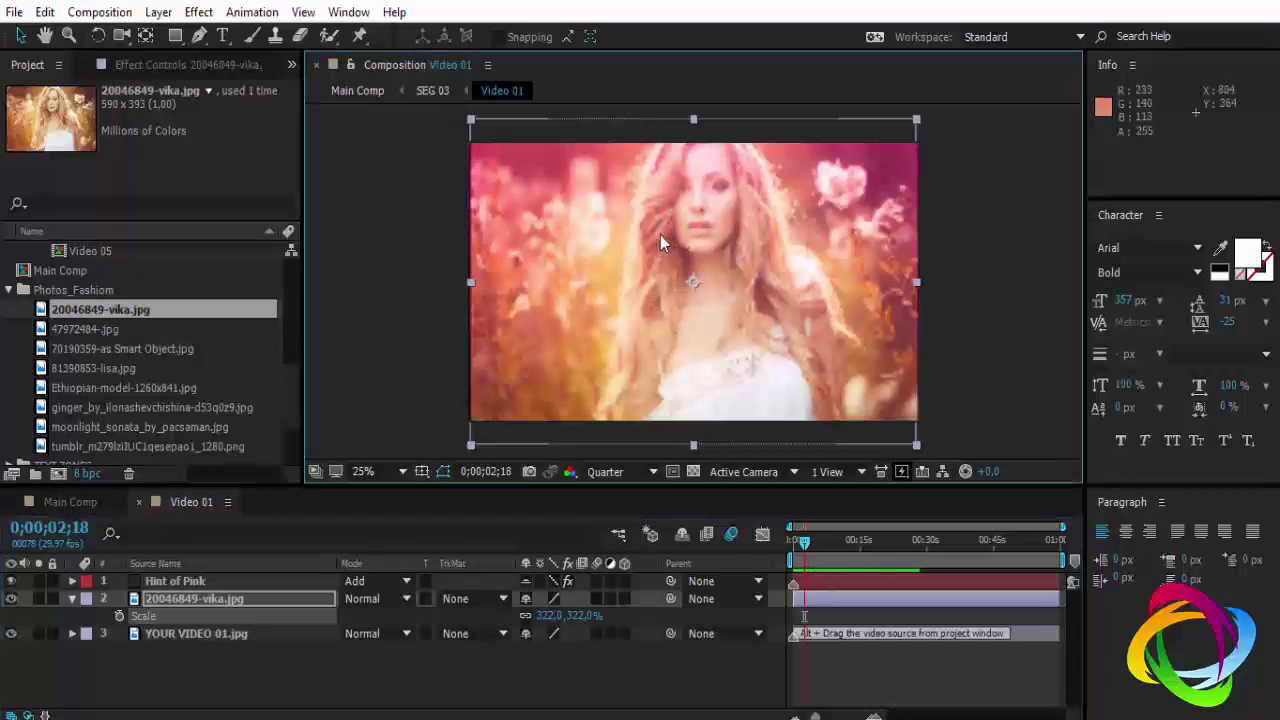
pyautogui.moveTo(657, 217); pyautogui.dragTo(661, 245)
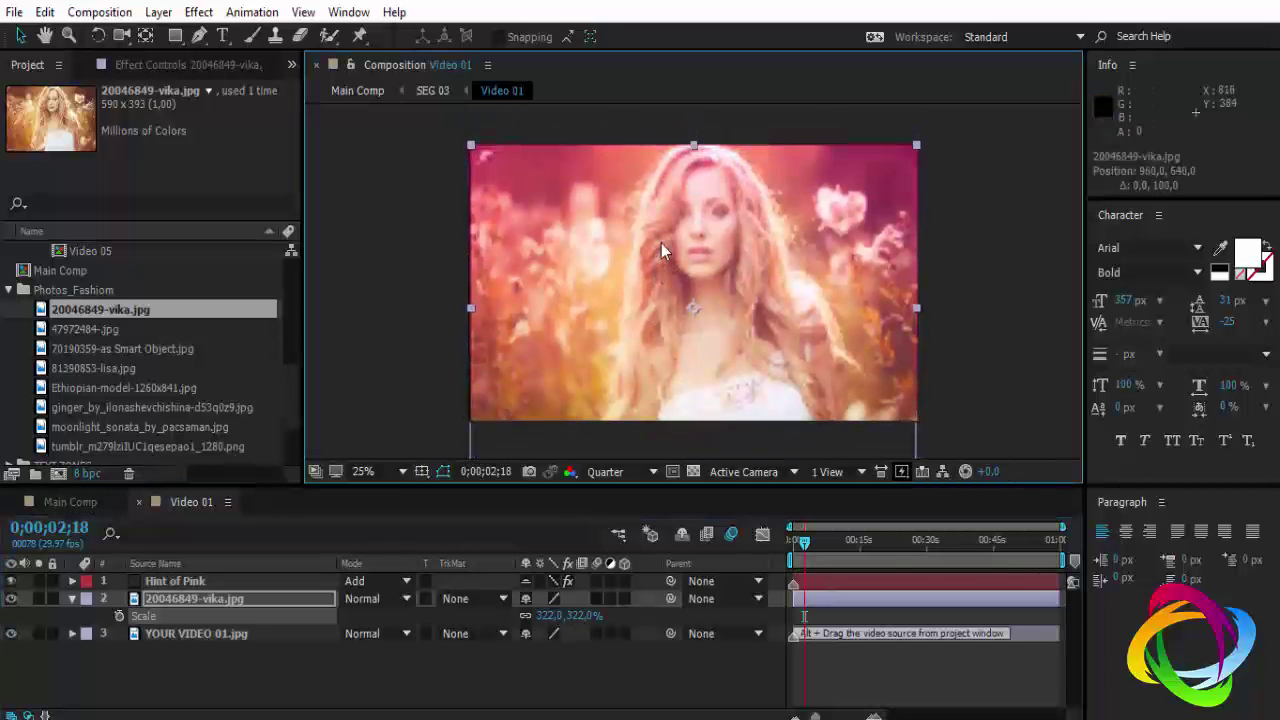
pyautogui.click(139, 502)
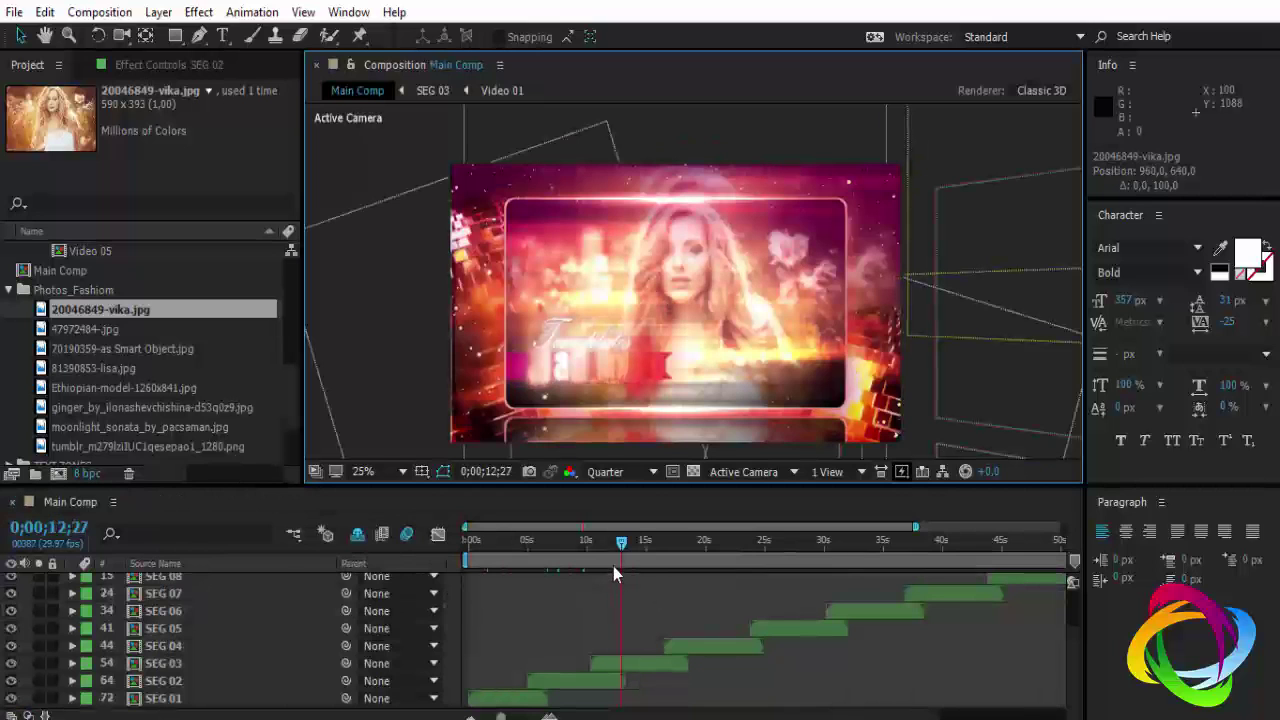
# Save, scrub Main Comp to about 15 s to check the vika photo, then open Video 02
pyautogui.hotkey('ctrl', 's')
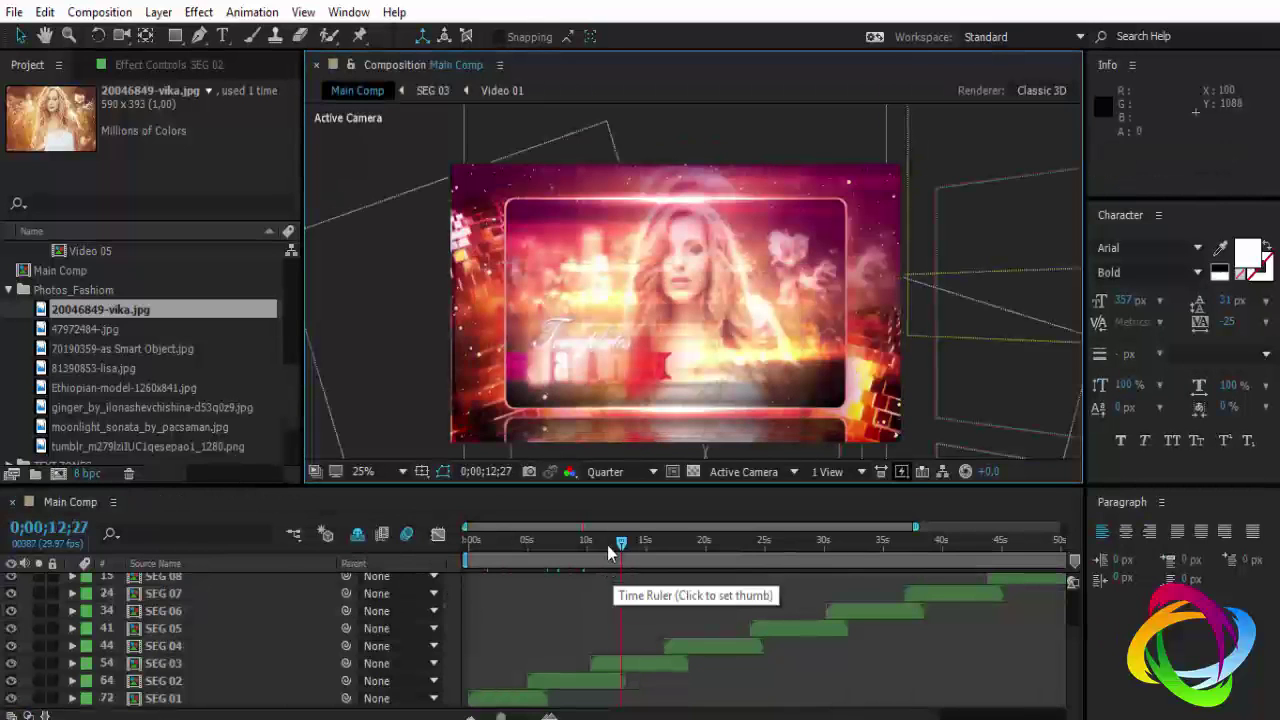
pyautogui.moveTo(622, 544); pyautogui.dragTo(638, 548)
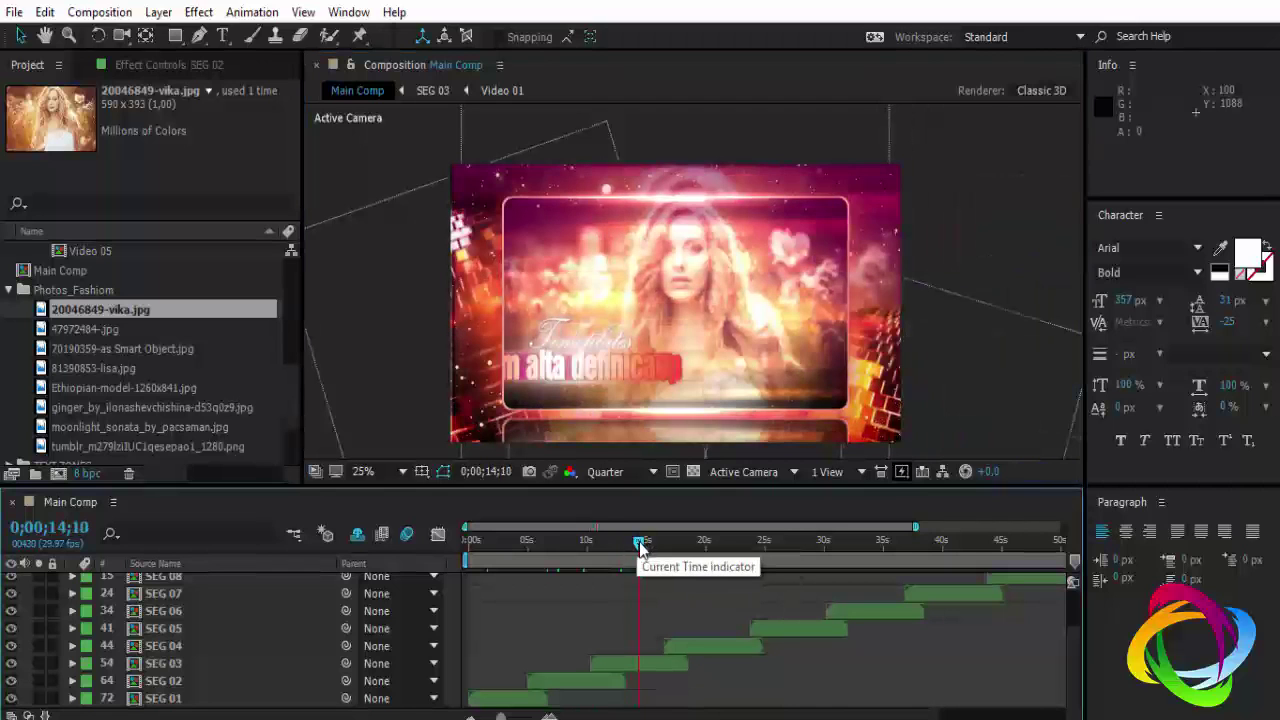
pyautogui.moveTo(638, 544); pyautogui.dragTo(648, 544)
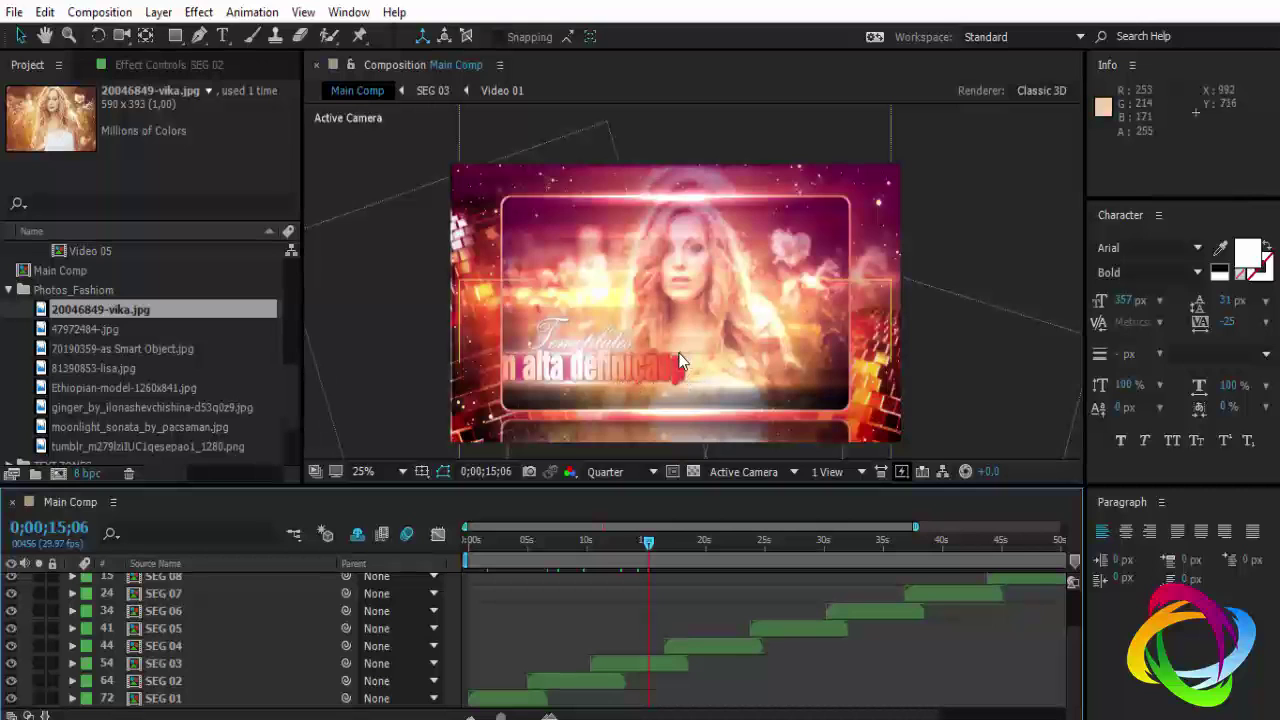
pyautogui.scroll(5, 150, 438)
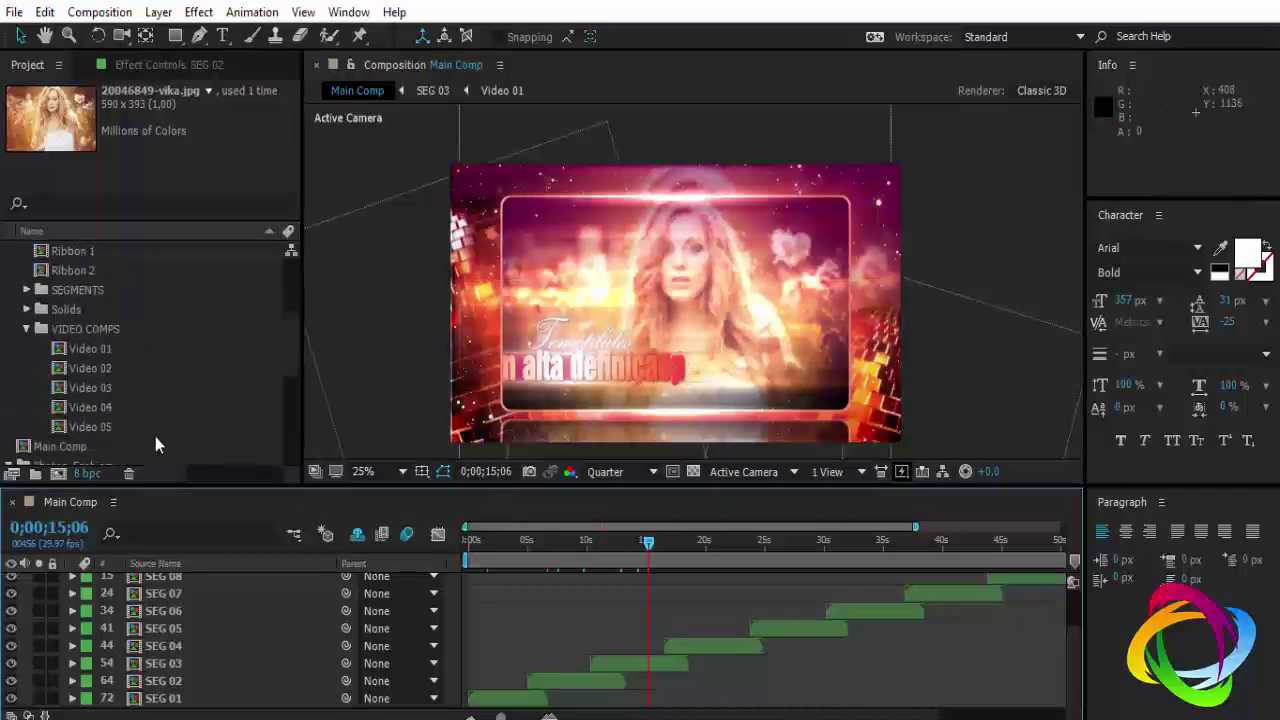
pyautogui.doubleClick(106, 366)
# Add moonlight_sonata_by_pacsaman.jpg above the placeholder layer in the Video 02 timeline
pyautogui.click(834, 540)
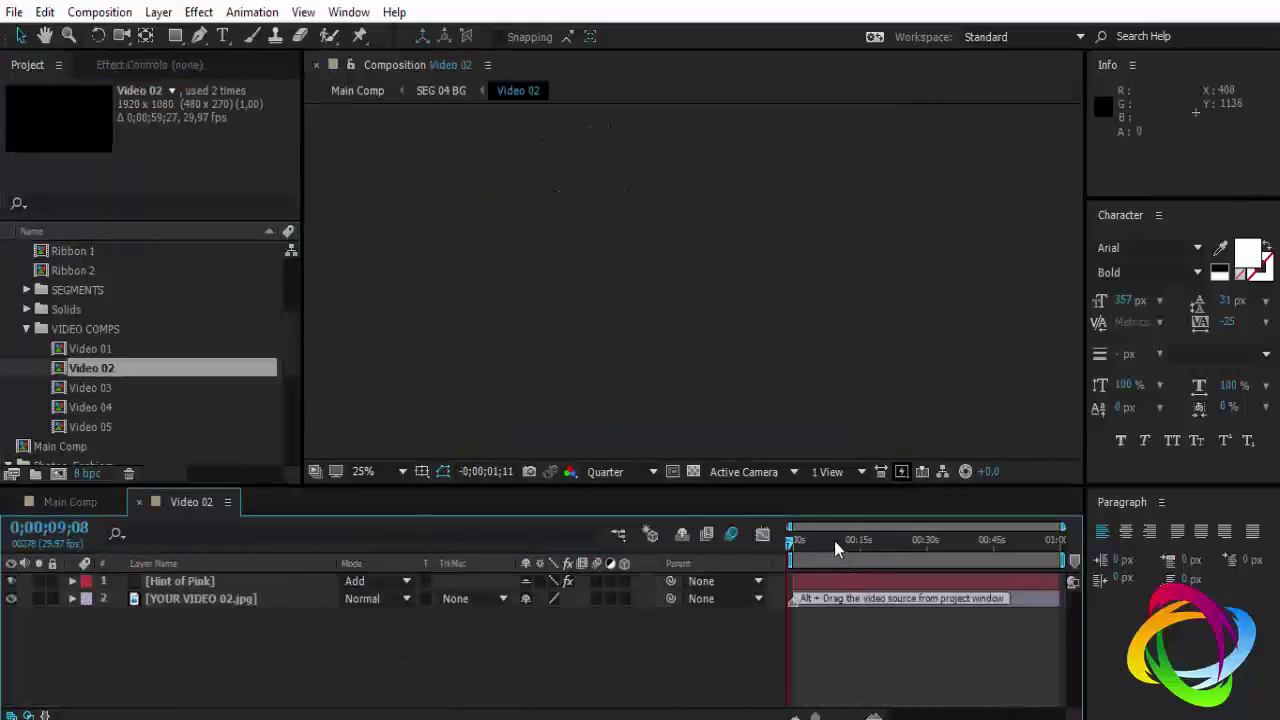
pyautogui.scroll(-3, 226, 385)
pyautogui.scroll(-3, 167, 378)
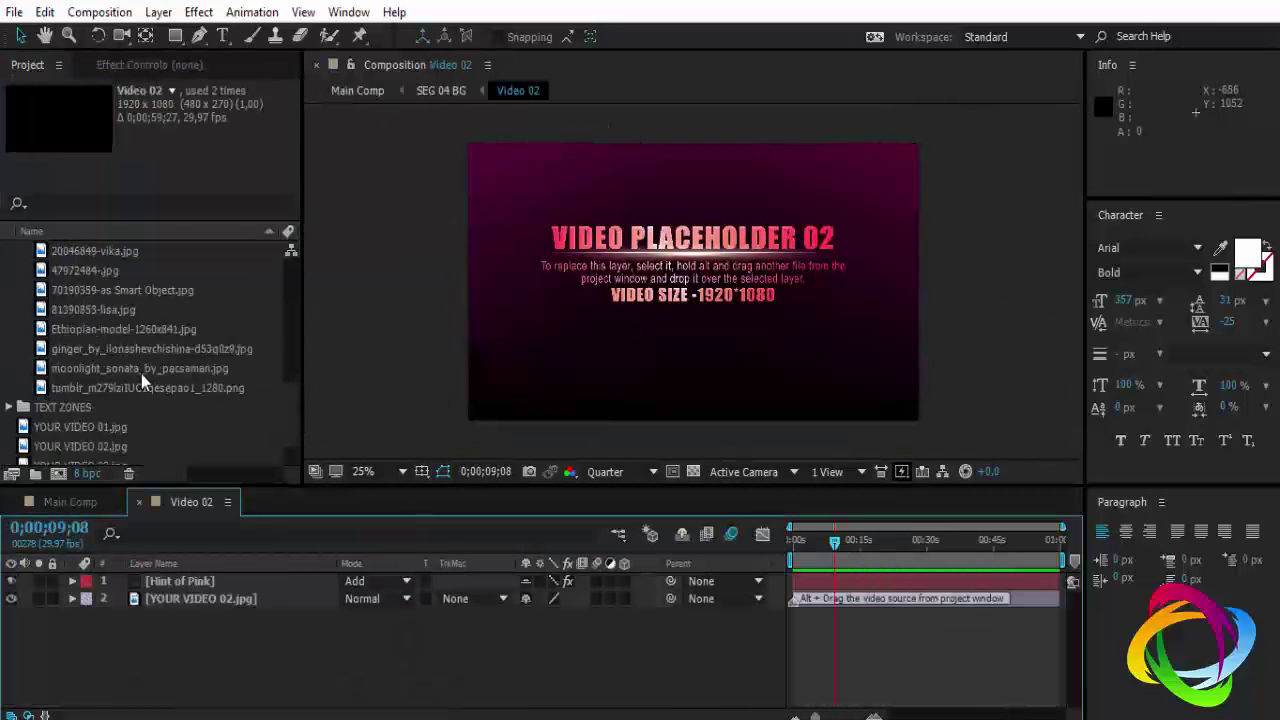
pyautogui.moveTo(141, 370); pyautogui.dragTo(183, 588)
# Scale the moonlight photo to 331%, move it down, and return to Main Comp
pyautogui.press('s')
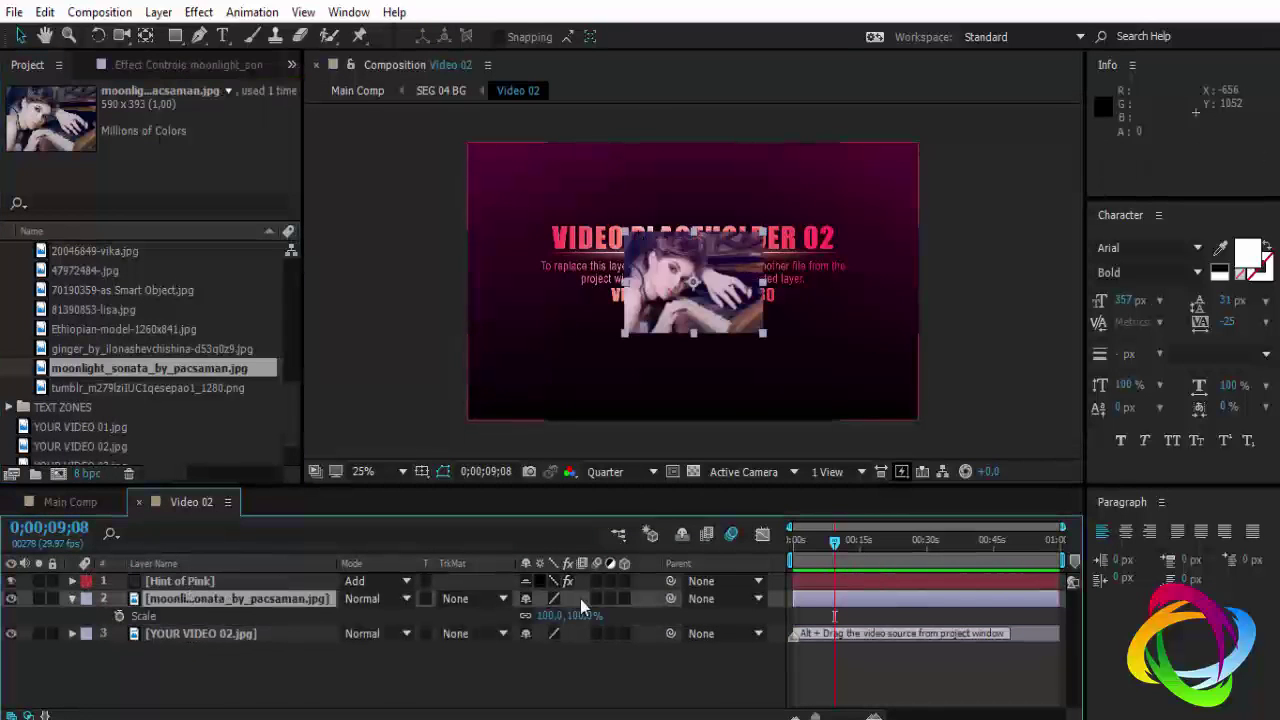
pyautogui.moveTo(565, 615); pyautogui.dragTo(788, 615)
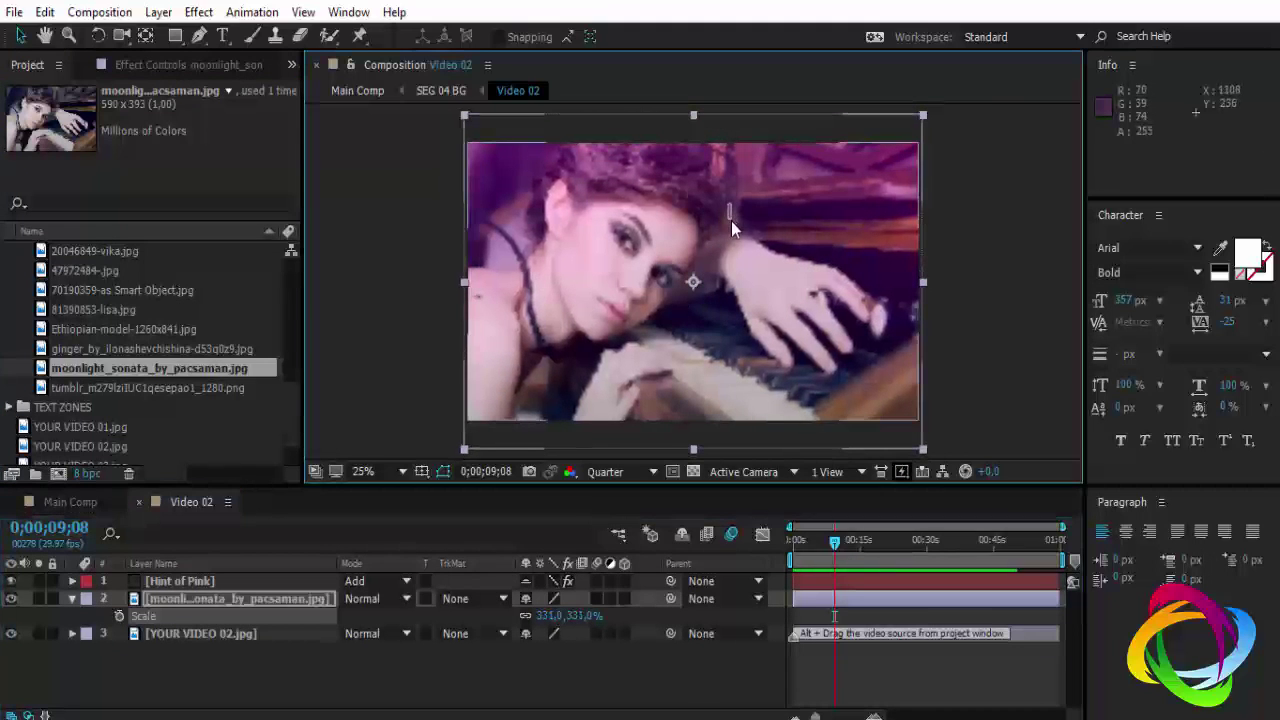
pyautogui.moveTo(732, 213); pyautogui.dragTo(735, 242)
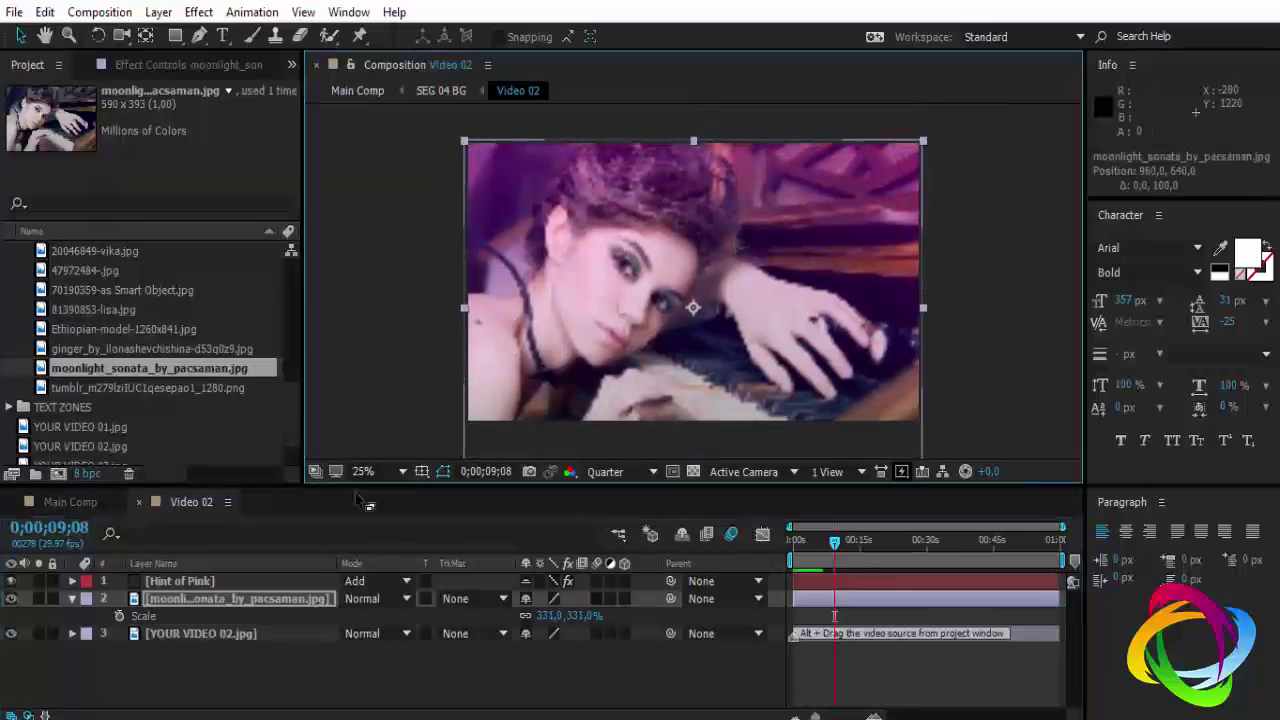
pyautogui.click(140, 503)
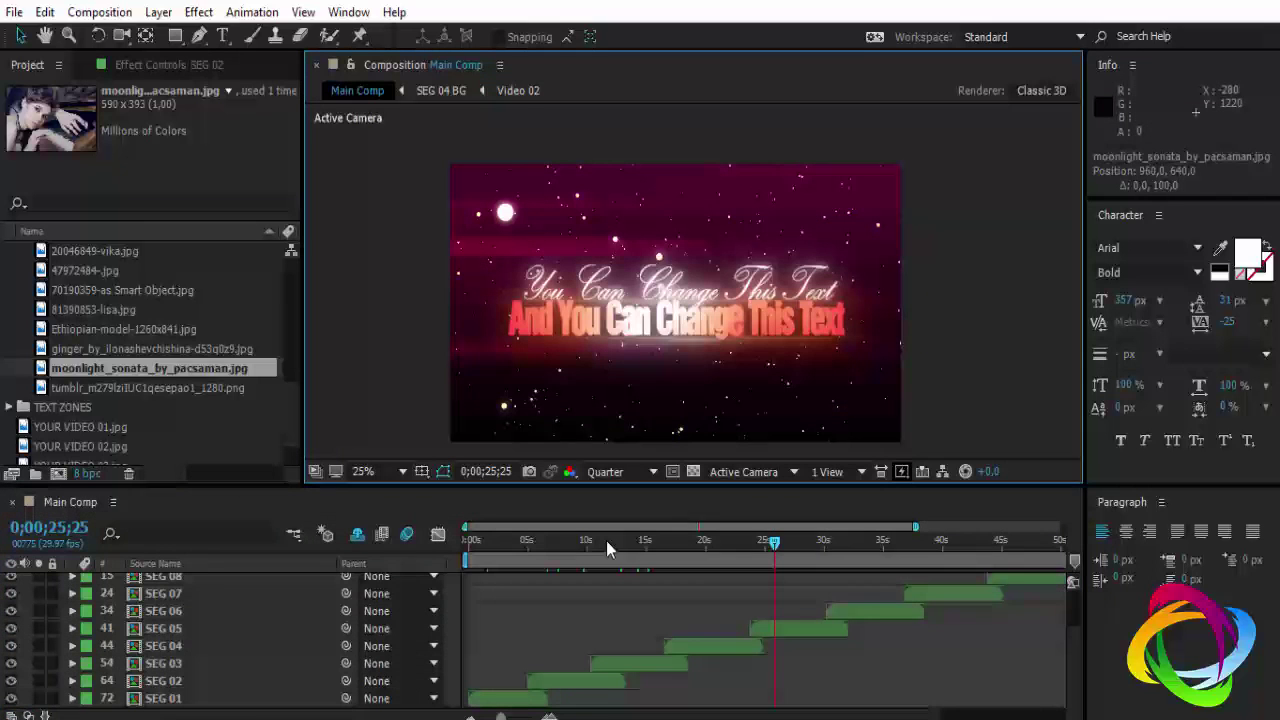
# Scrub Main Comp through the vika and moonlight photo scenes, then save the project
pyautogui.click(706, 544)
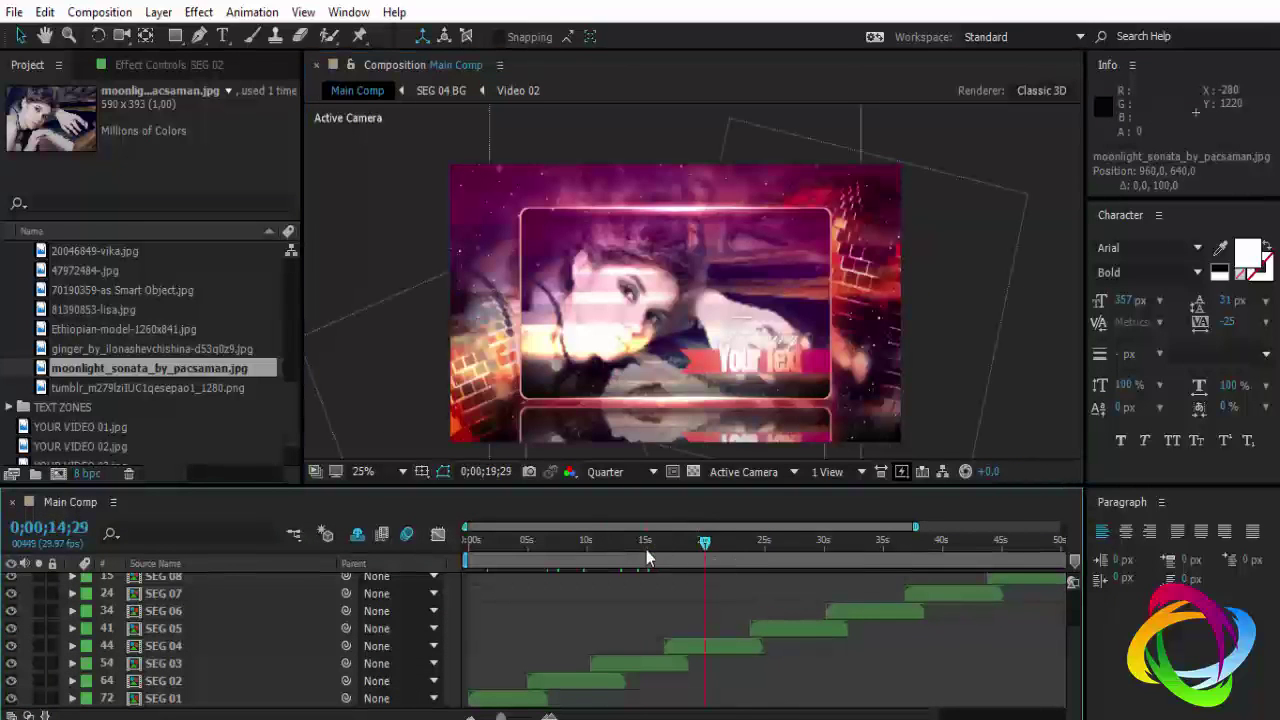
pyautogui.click(647, 557)
pyautogui.click(668, 557)
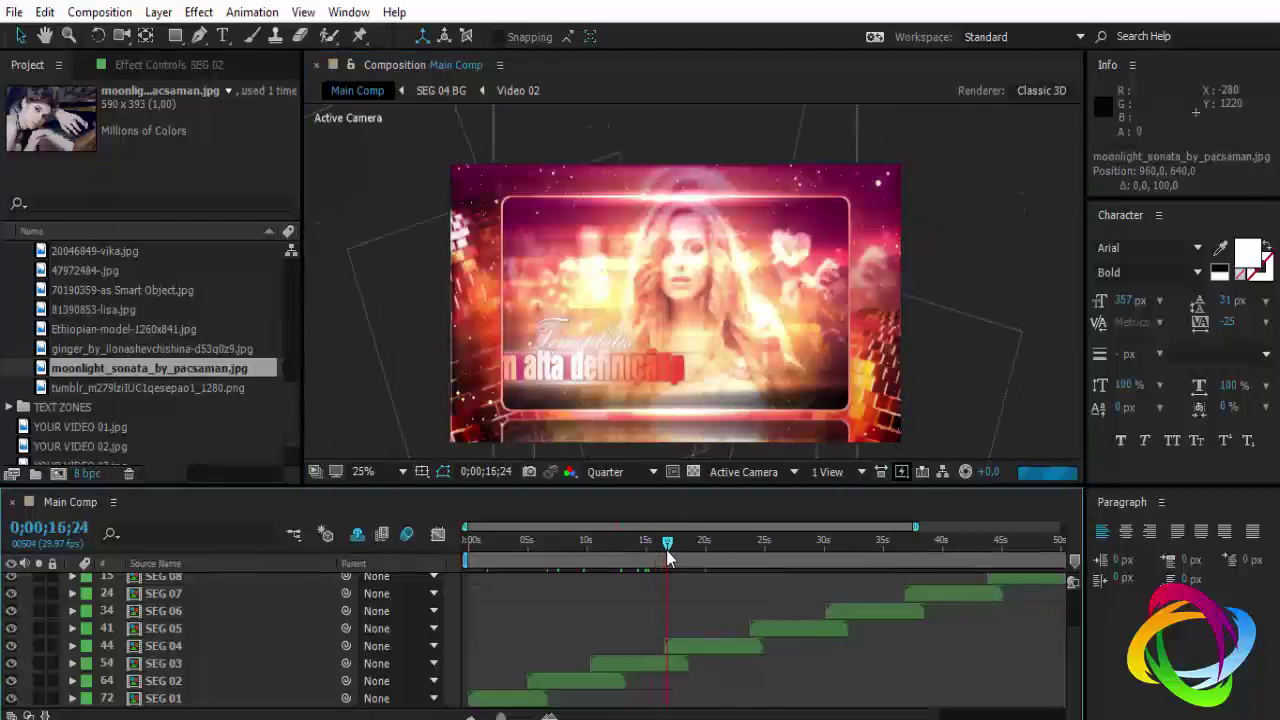
pyautogui.moveTo(668, 548); pyautogui.dragTo(686, 550)
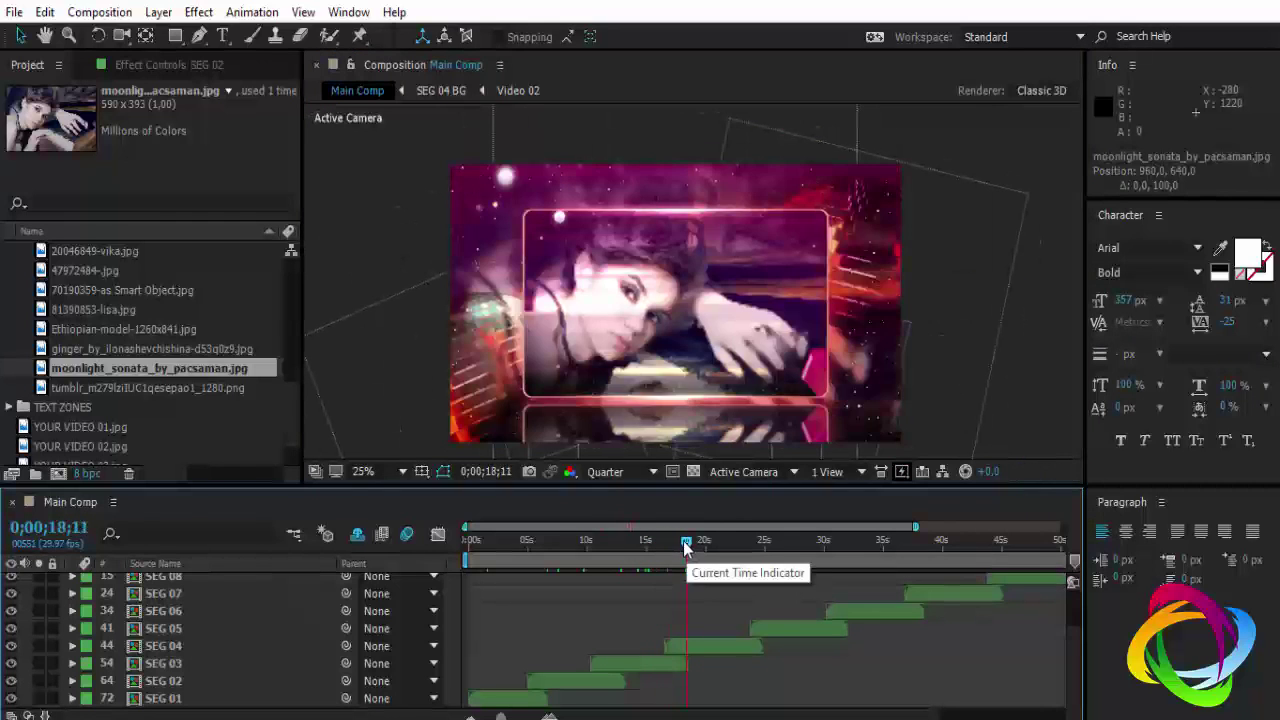
pyautogui.hotkey('ctrl', 's')
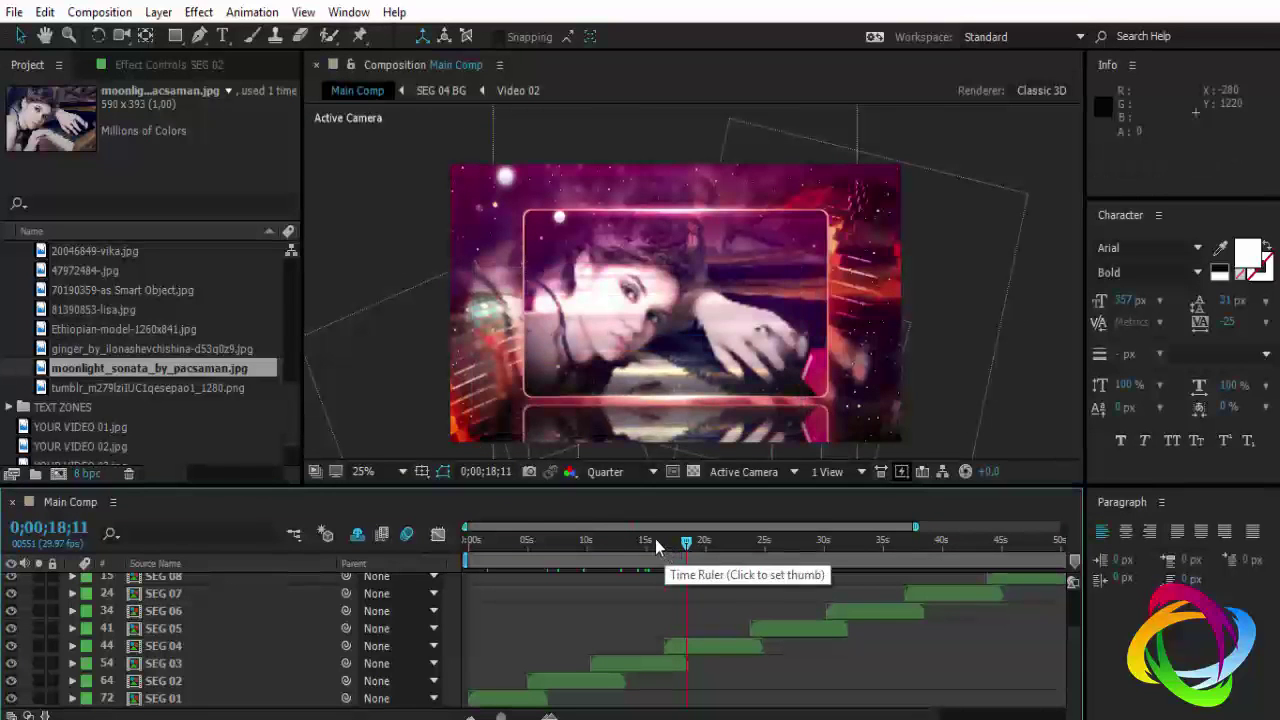
# Move to the Video Placeholder 03 card at 0;00;34;23 and scroll the project list to VIDEO COMPS
pyautogui.click(790, 541)
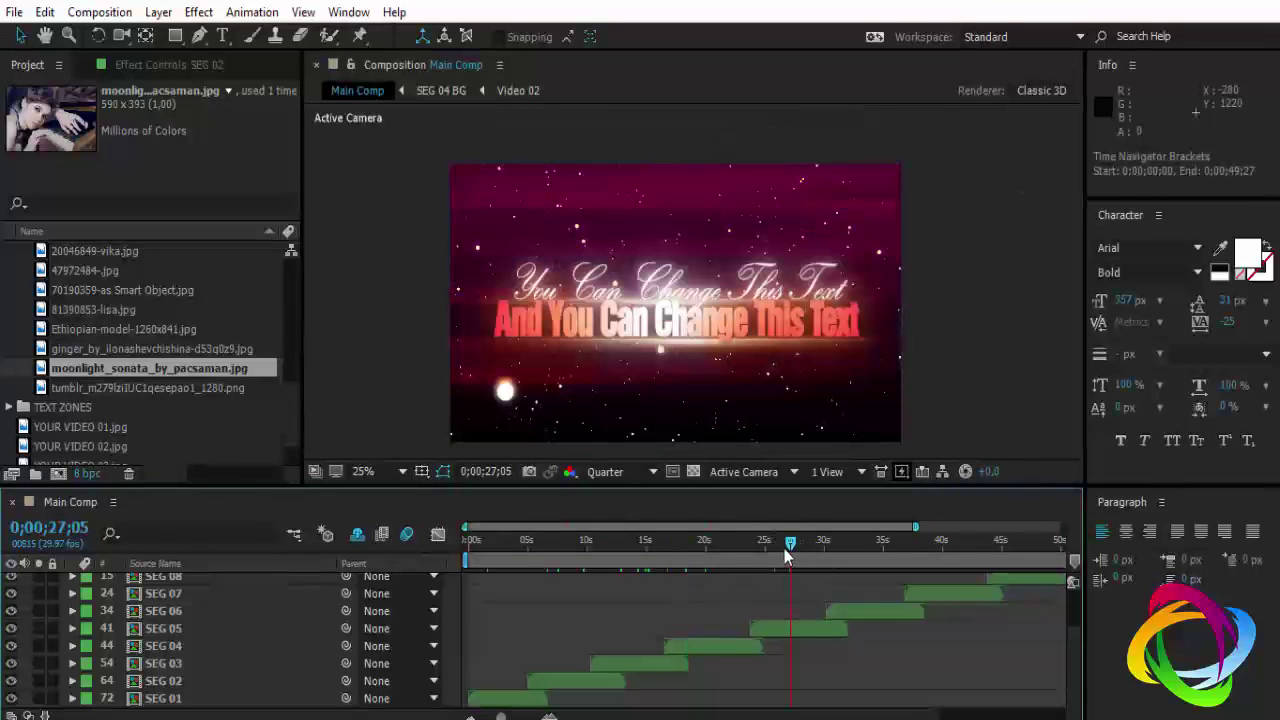
pyautogui.click(881, 542)
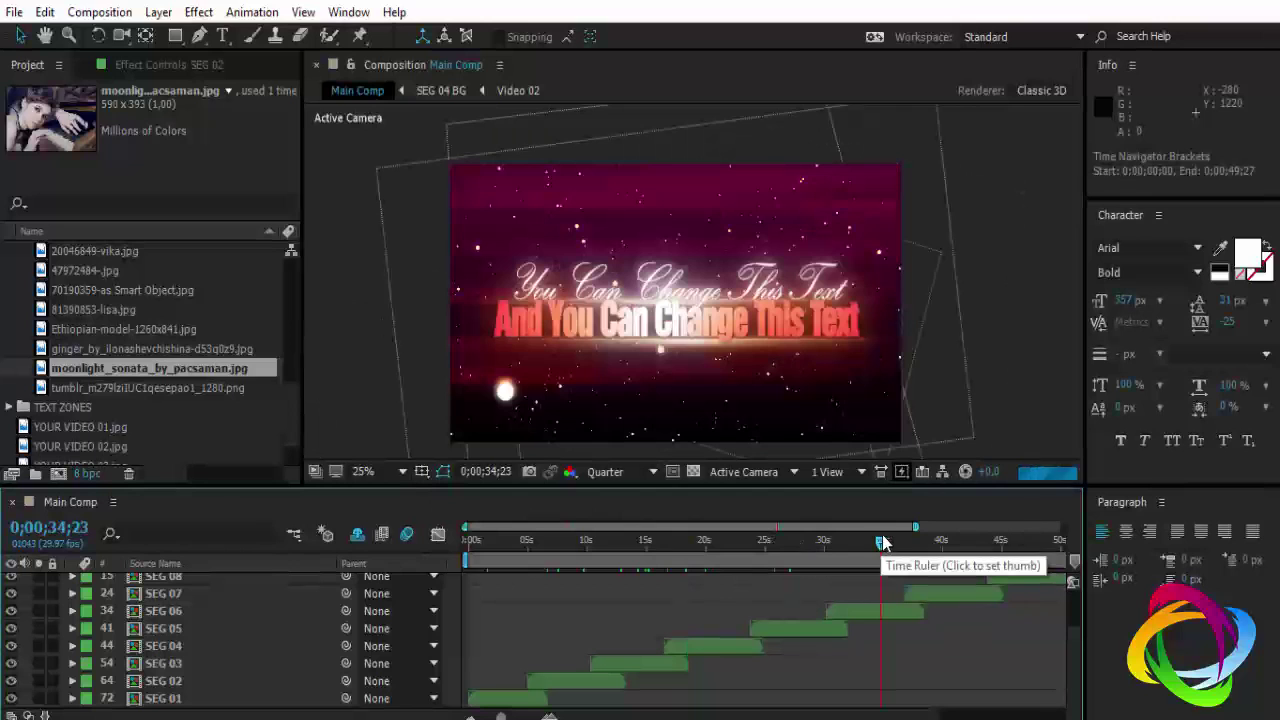
pyautogui.scroll(2, 131, 322)
pyautogui.scroll(1, 129, 317)
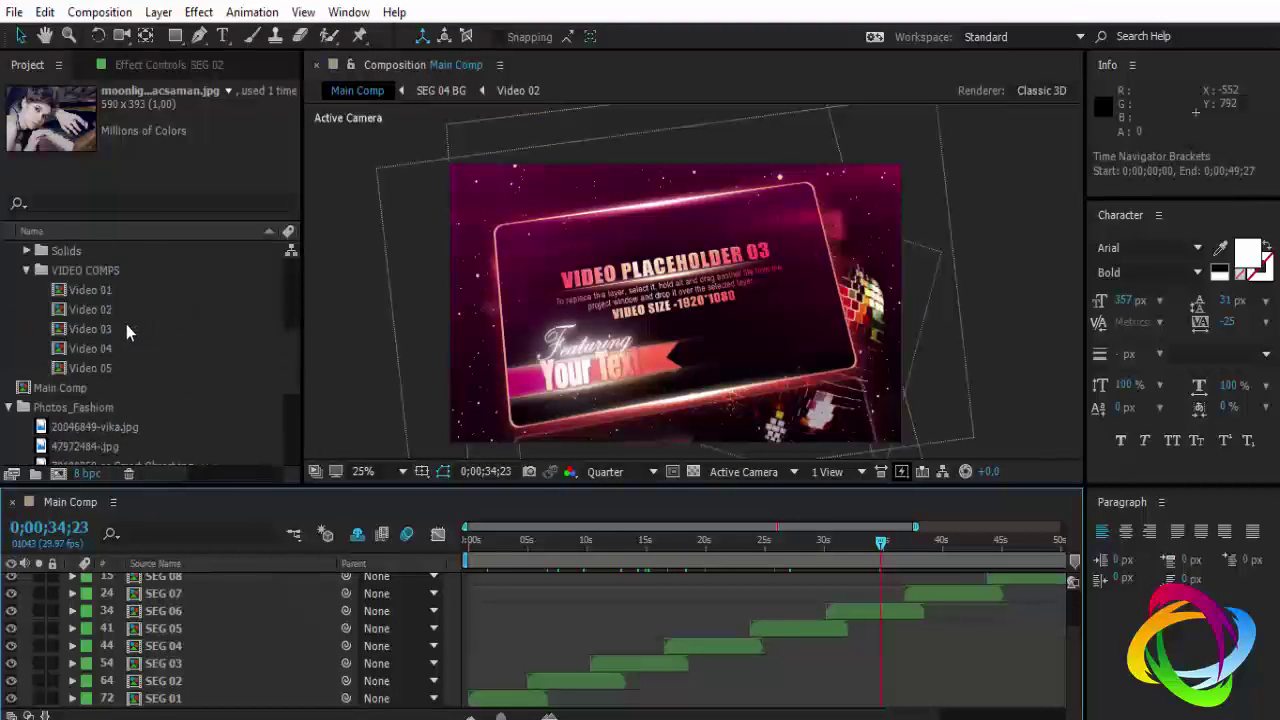
# Open Video 03, compare the fashion photos, and place Ethiopian-model-1260x841.jpg in its timeline
pyautogui.click(104, 333)
pyautogui.doubleClick(104, 329)
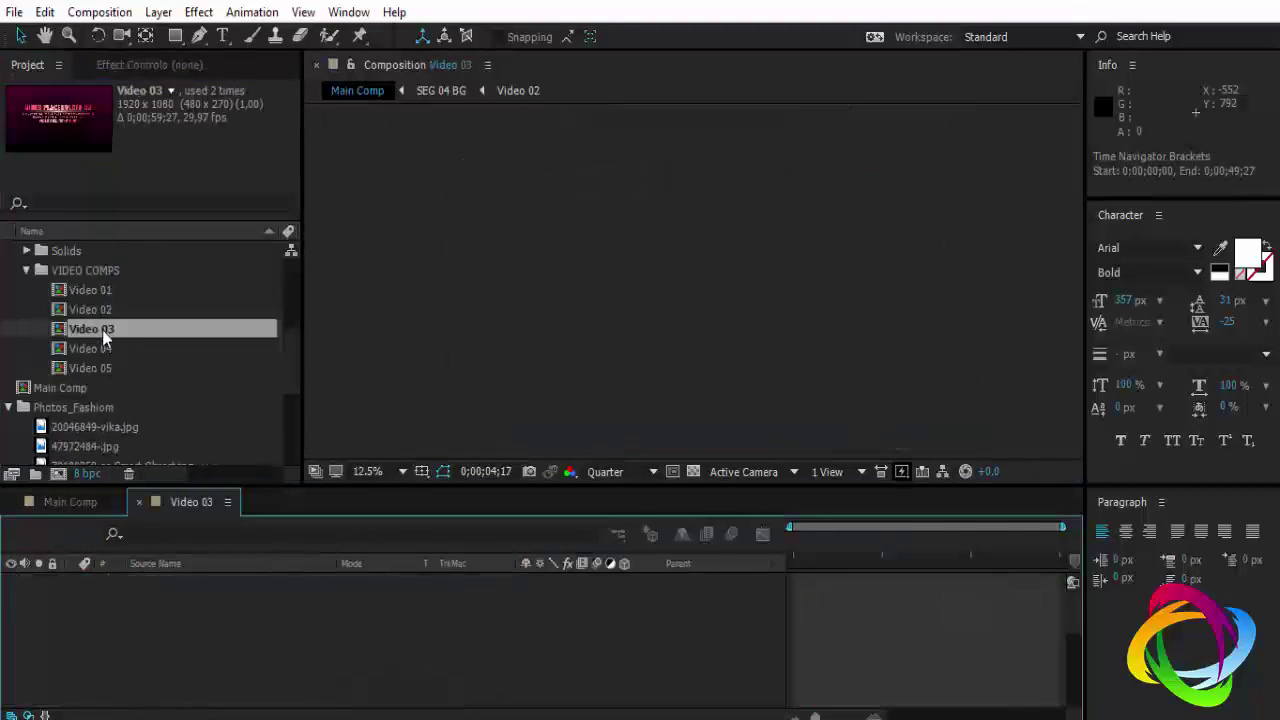
pyautogui.scroll(-3, 134, 373)
pyautogui.scroll(1, 141, 338)
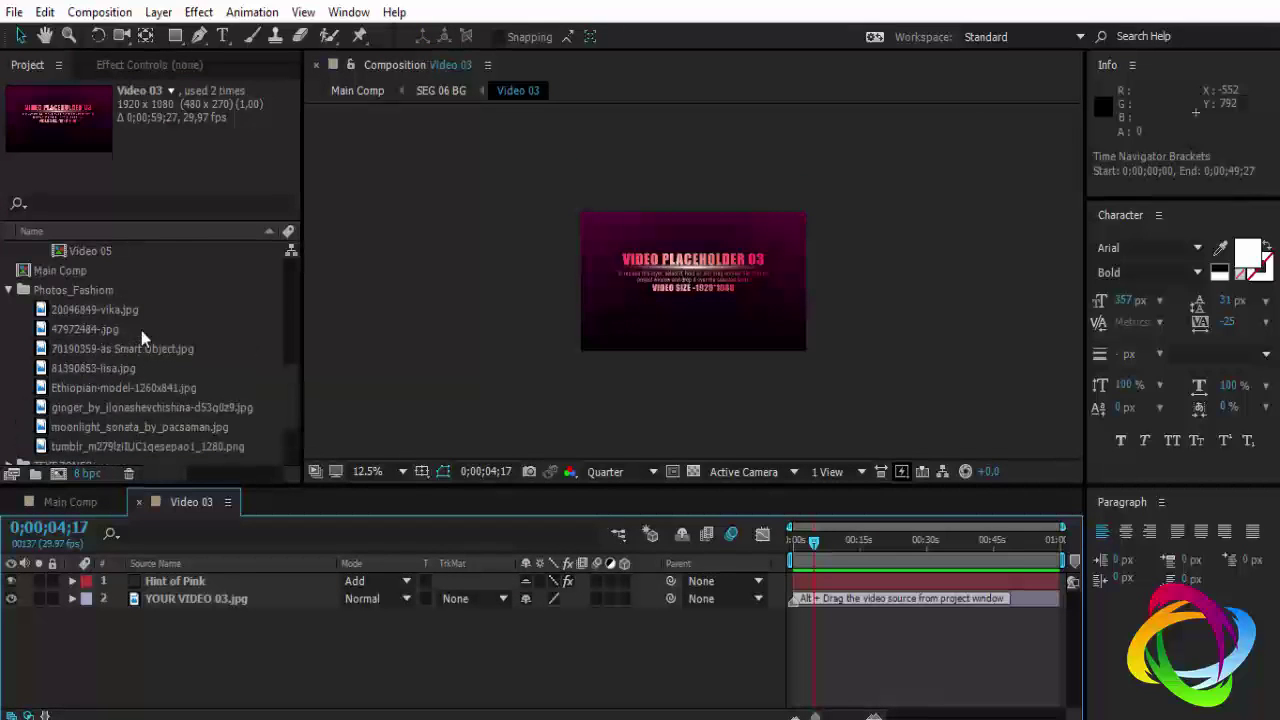
pyautogui.click(112, 349)
pyautogui.click(117, 328)
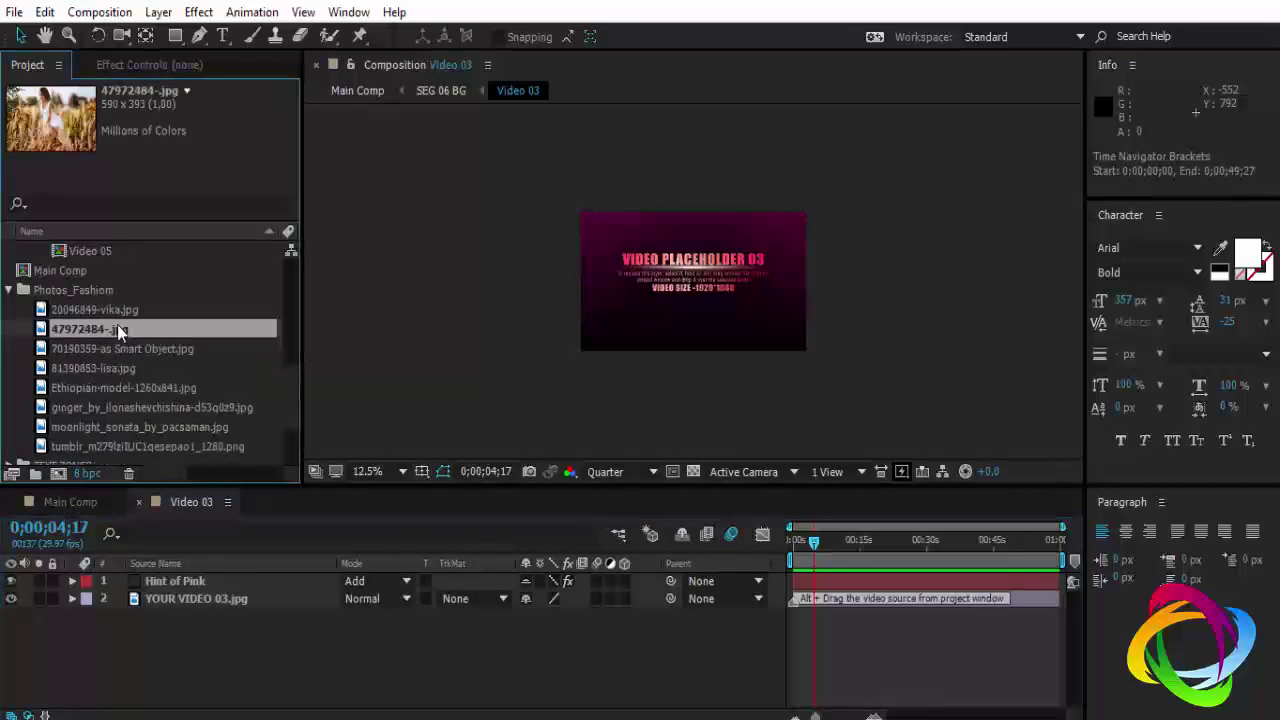
pyautogui.click(125, 366)
pyautogui.click(133, 384)
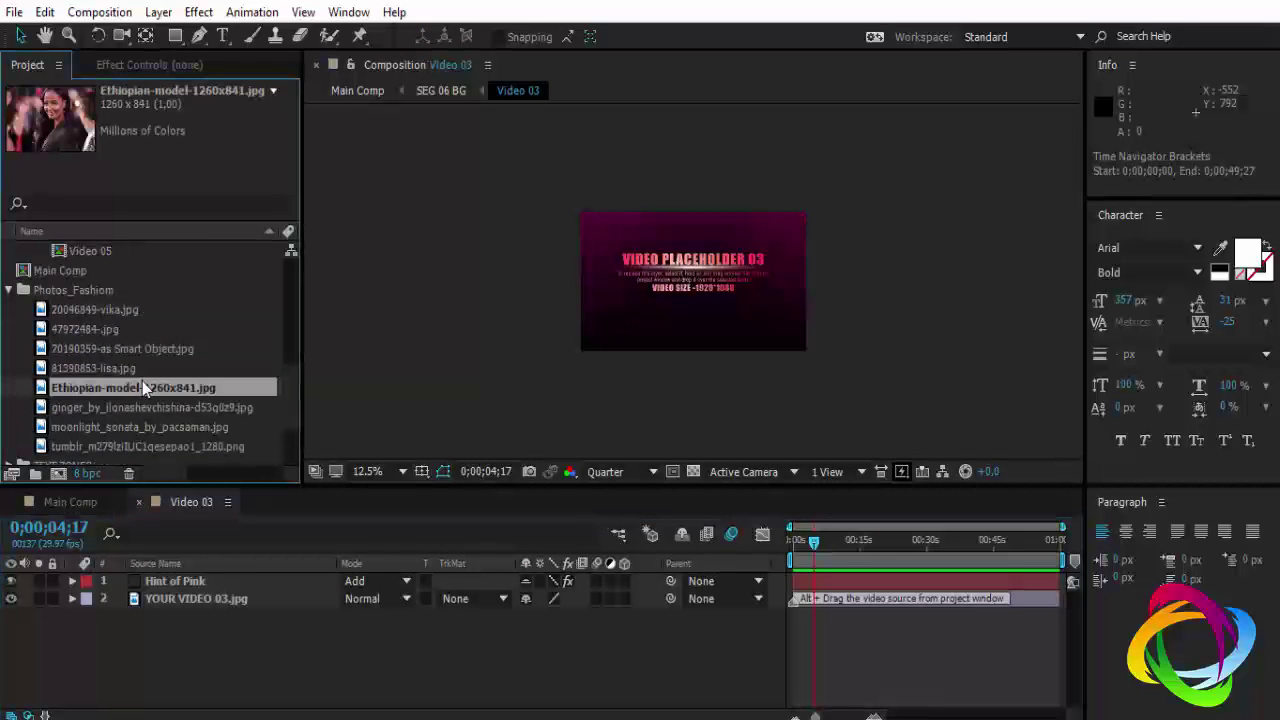
pyautogui.moveTo(142, 382); pyautogui.dragTo(176, 592)
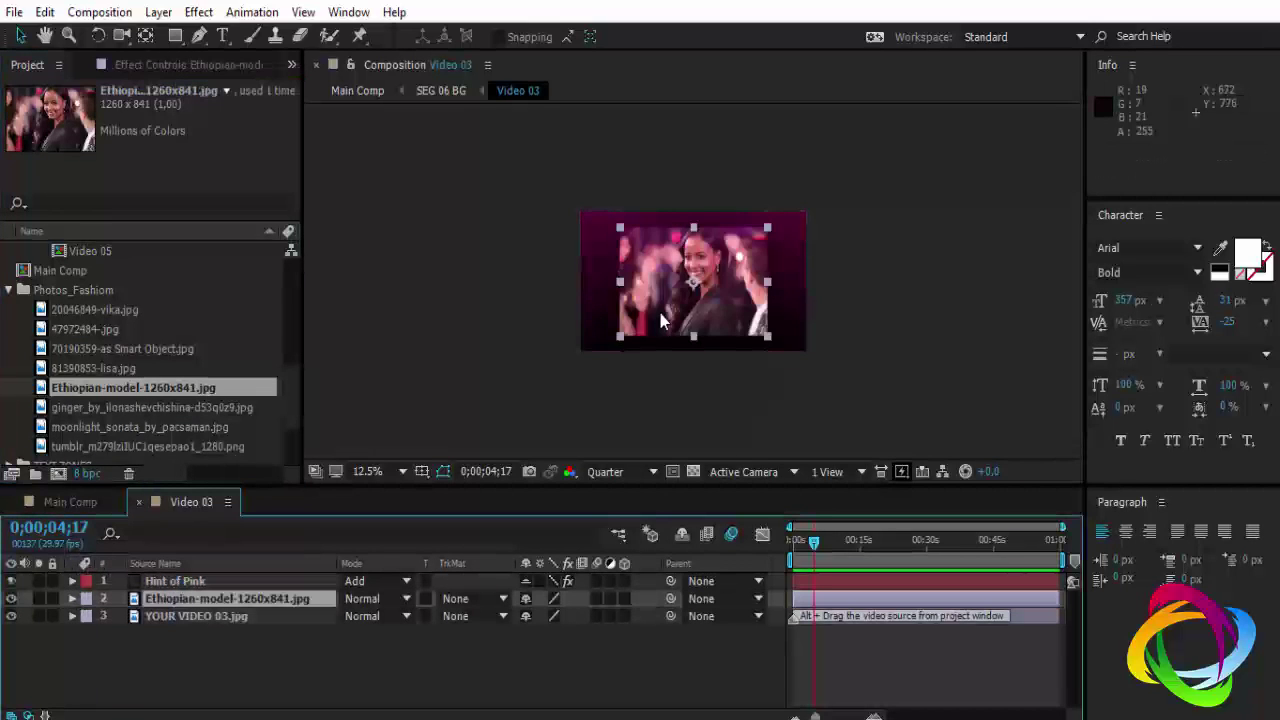
# Scale the Ethiopian-model photo to 151%, shift it down, and return to Main Comp
pyautogui.scroll(1, 660, 313)
pyautogui.press('s')
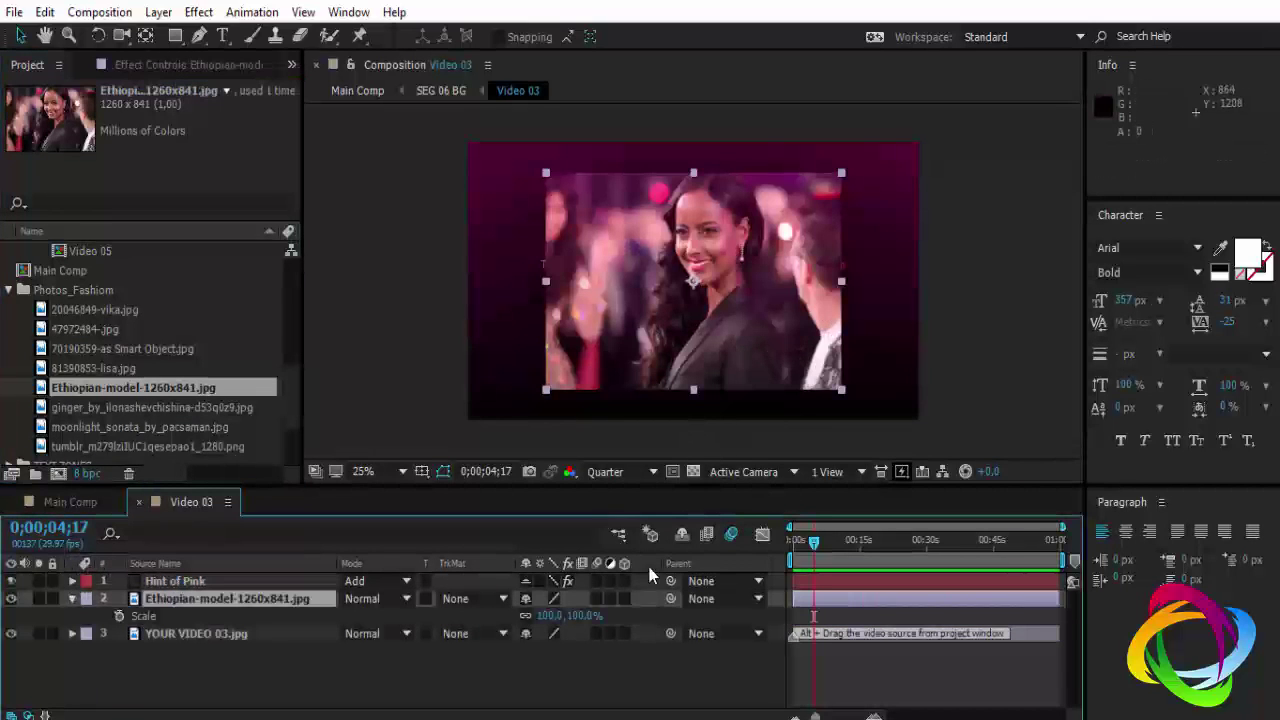
pyautogui.moveTo(555, 615); pyautogui.dragTo(625, 615)
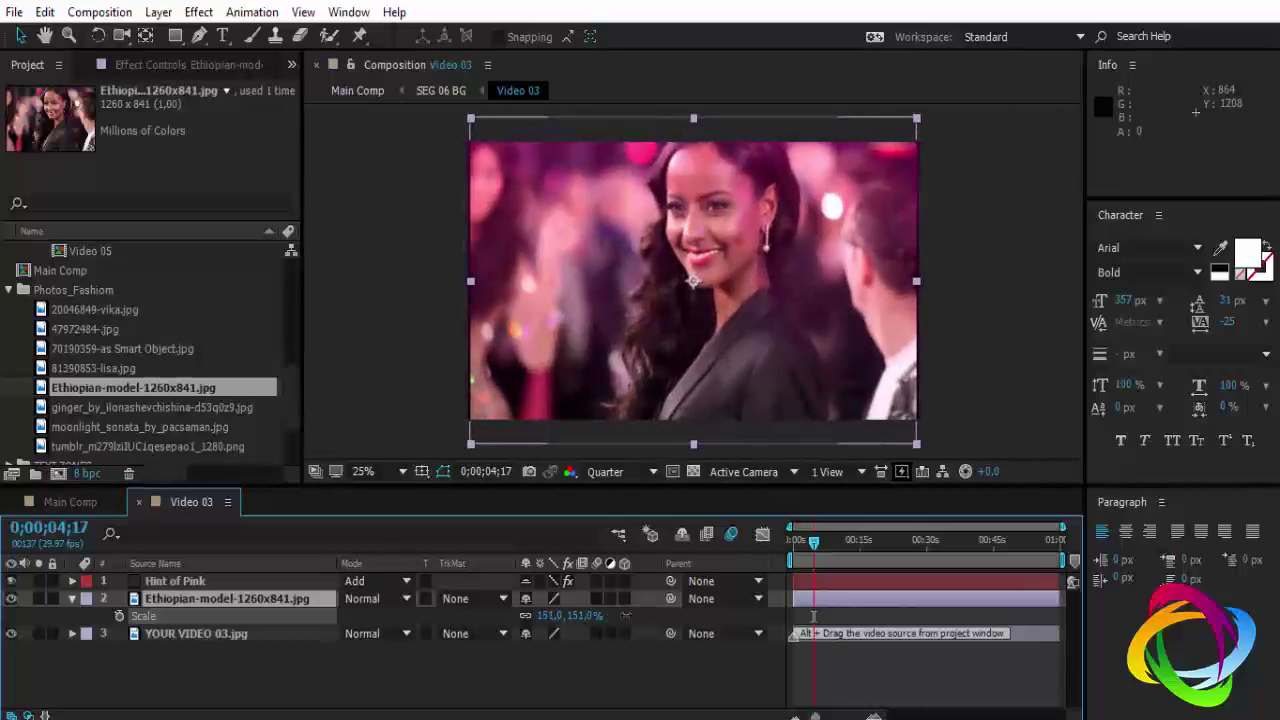
pyautogui.moveTo(730, 246); pyautogui.dragTo(730, 277)
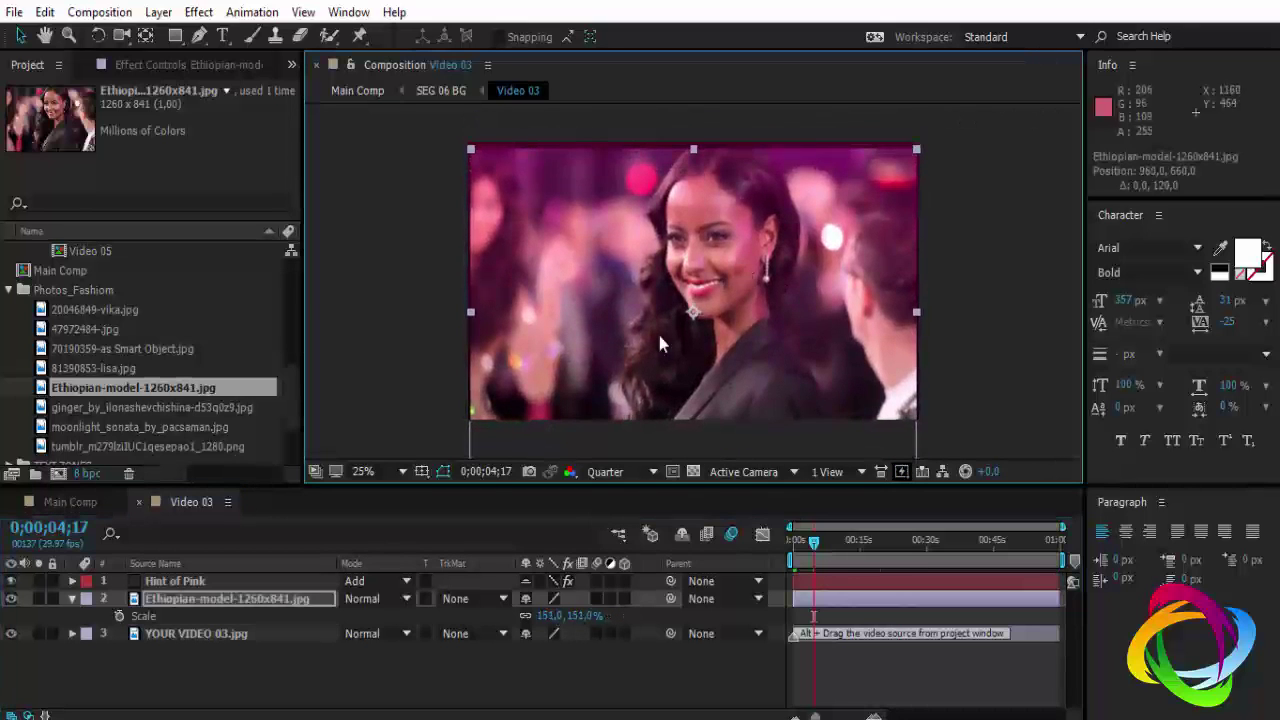
pyautogui.click(139, 502)
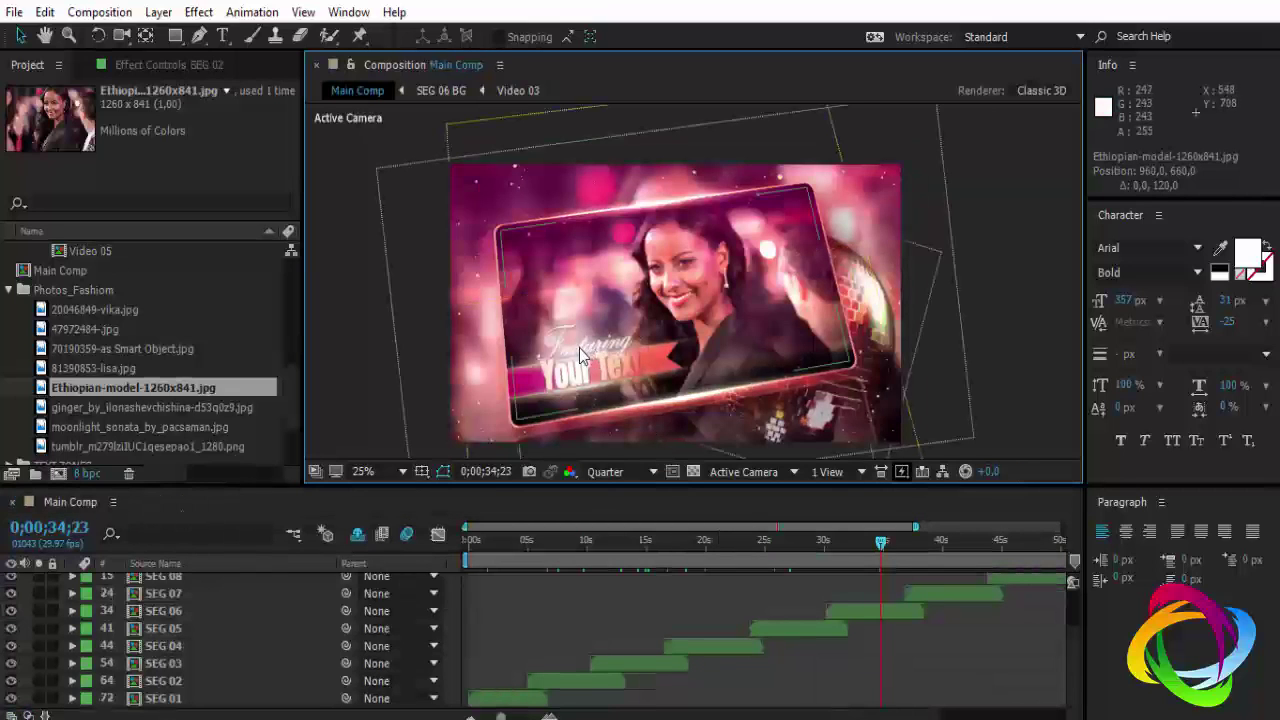
# Save, jump back to 3 seconds, collapse the Photos_Fashiom, VIDEO COMPS and Footage folders, and select Main Comp
pyautogui.hotkey('ctrl', 's')
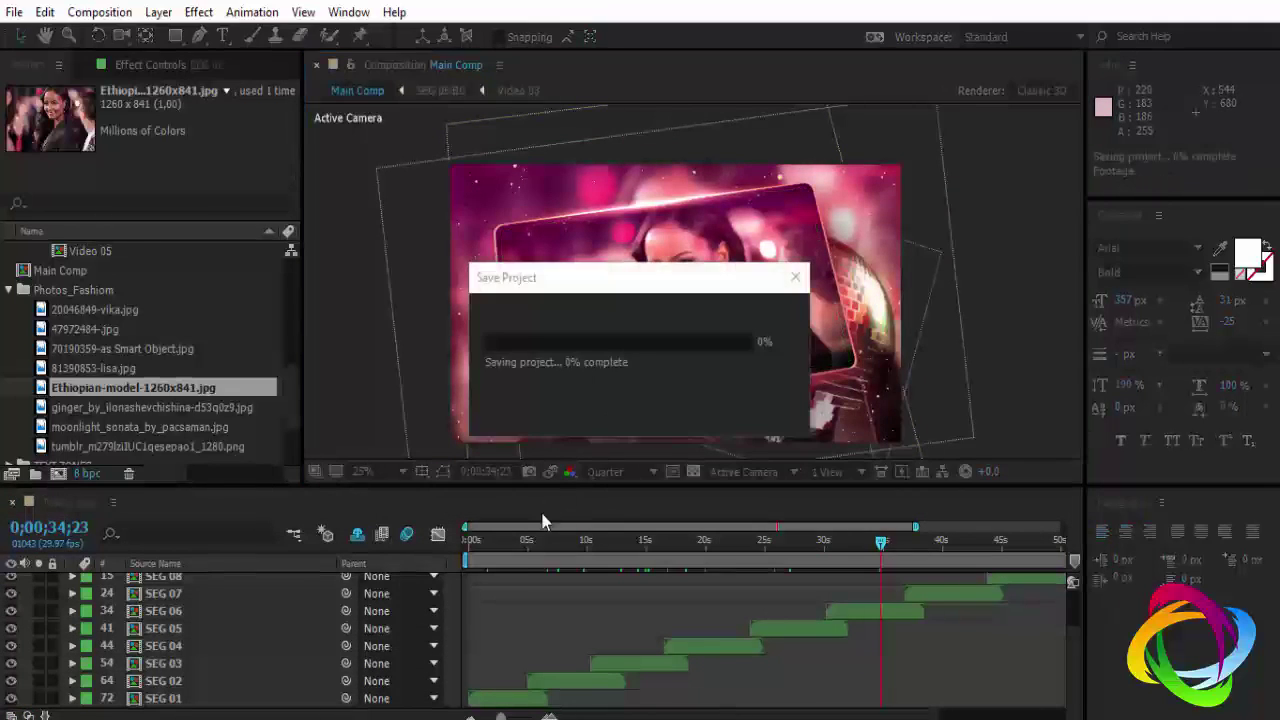
pyautogui.click(508, 556)
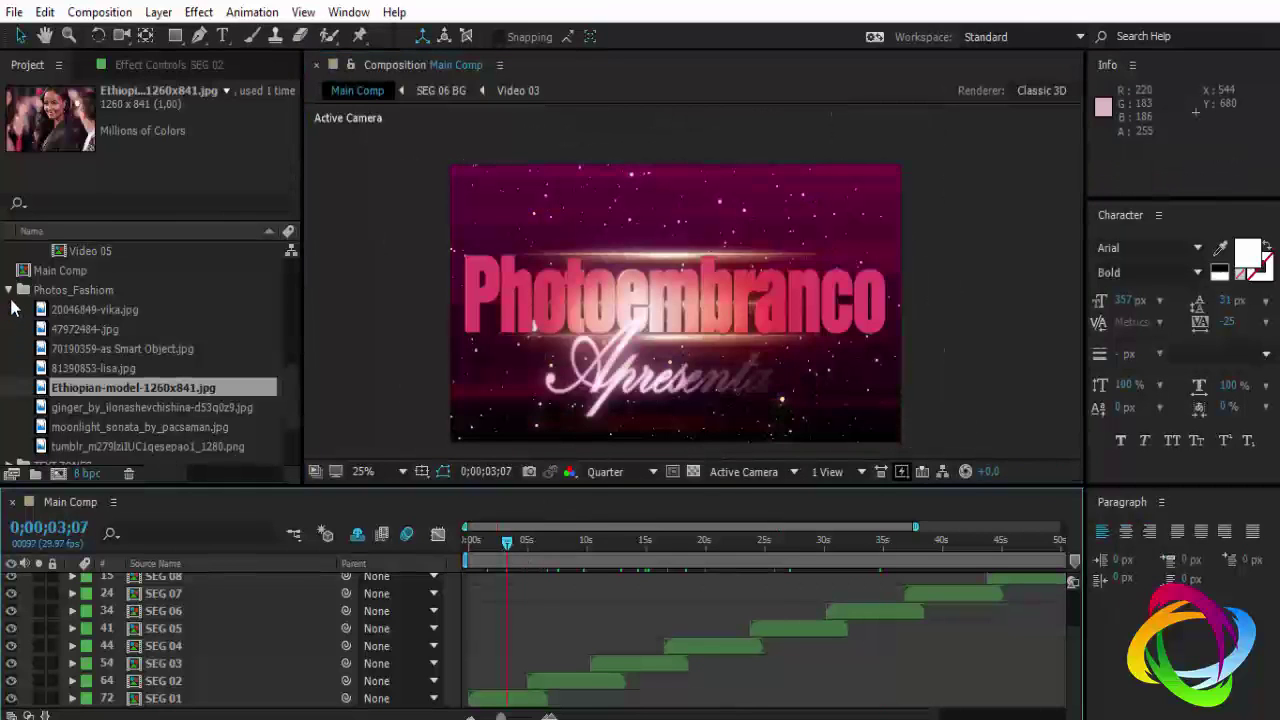
pyautogui.click(12, 298)
pyautogui.scroll(2, 67, 326)
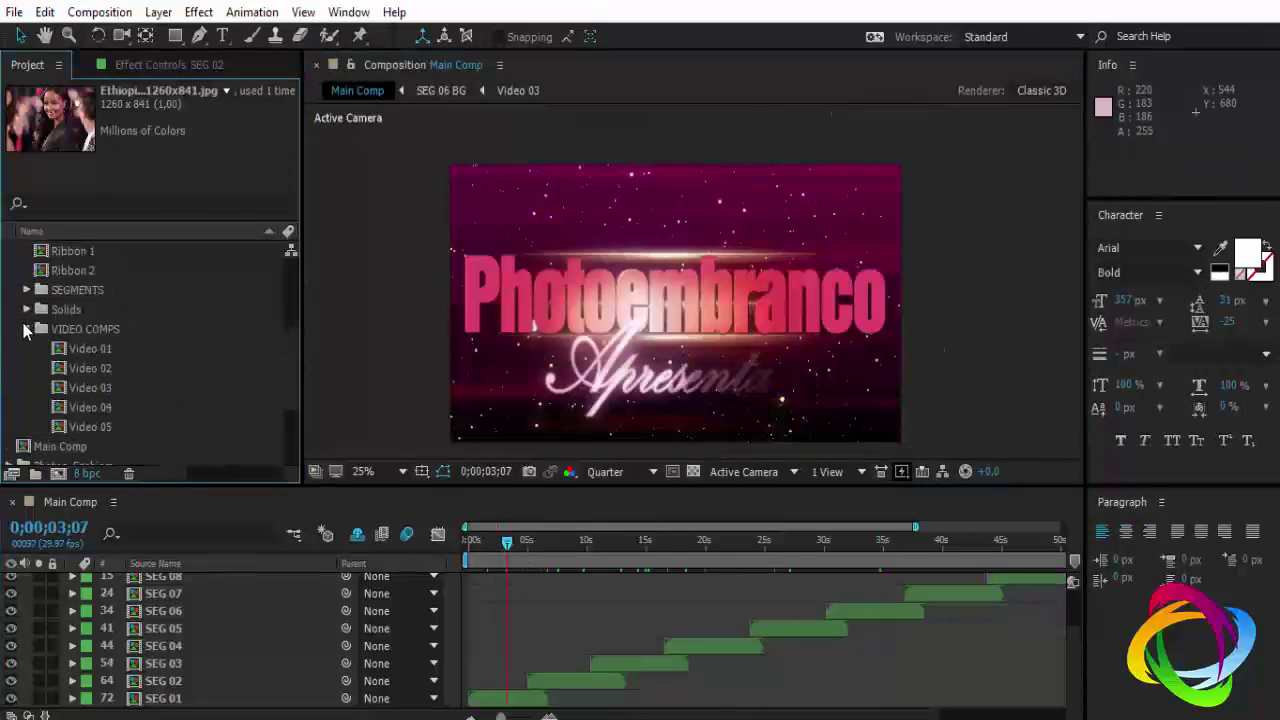
pyautogui.click(26, 329)
pyautogui.scroll(2, 30, 330)
pyautogui.scroll(1, 25, 316)
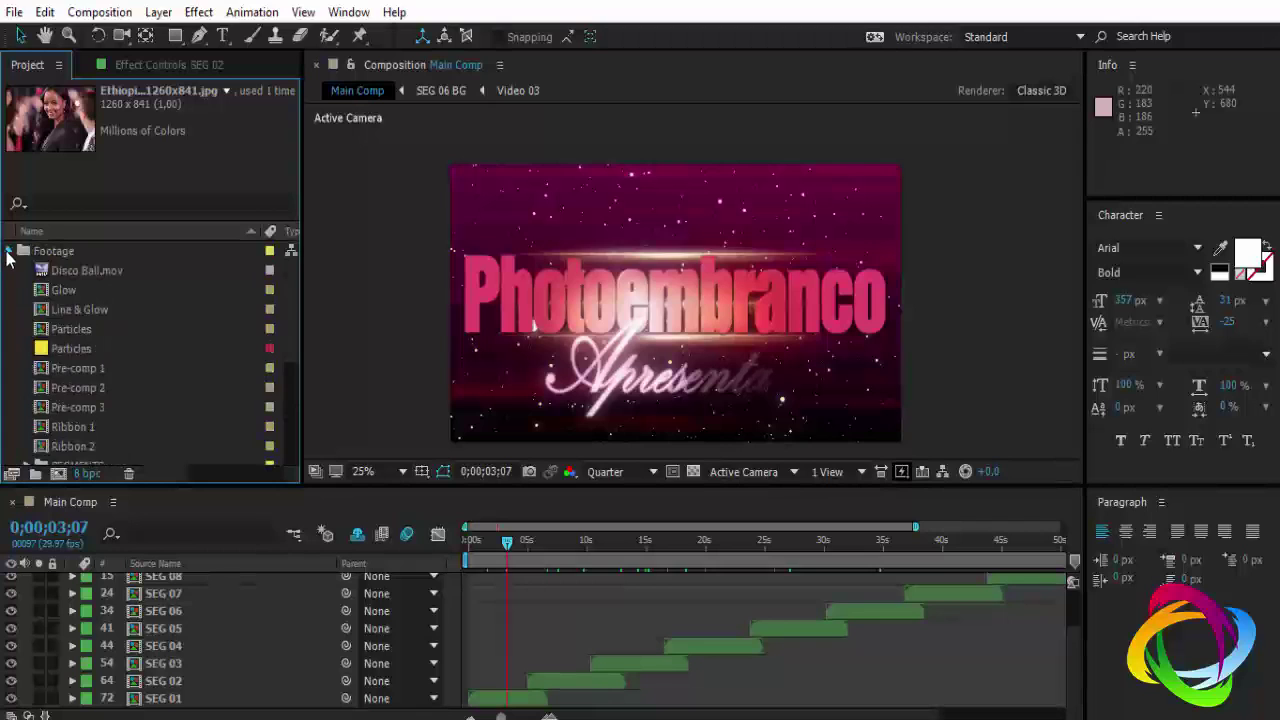
pyautogui.click(9, 252)
pyautogui.click(54, 273)
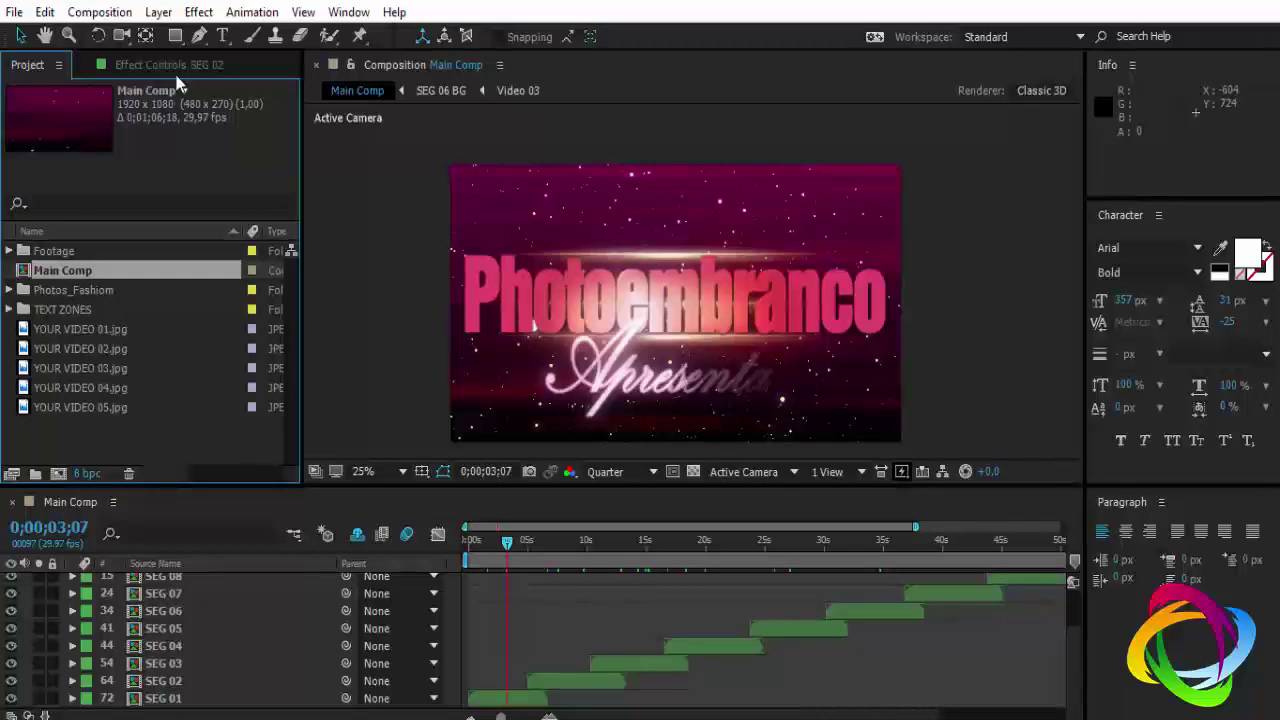
# Add Main Comp to the render queue as a QuickTime movie, Main Comp.mov, saved to the desktop
pyautogui.click(105, 15)
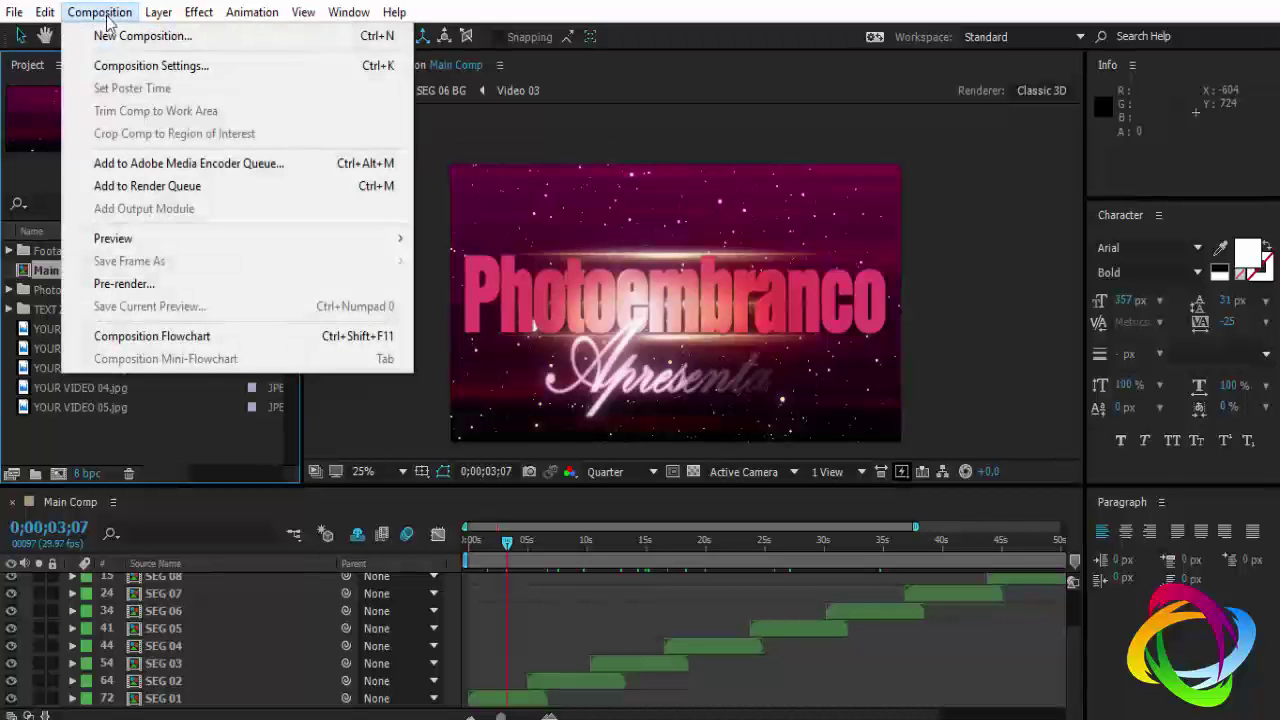
pyautogui.click(130, 183)
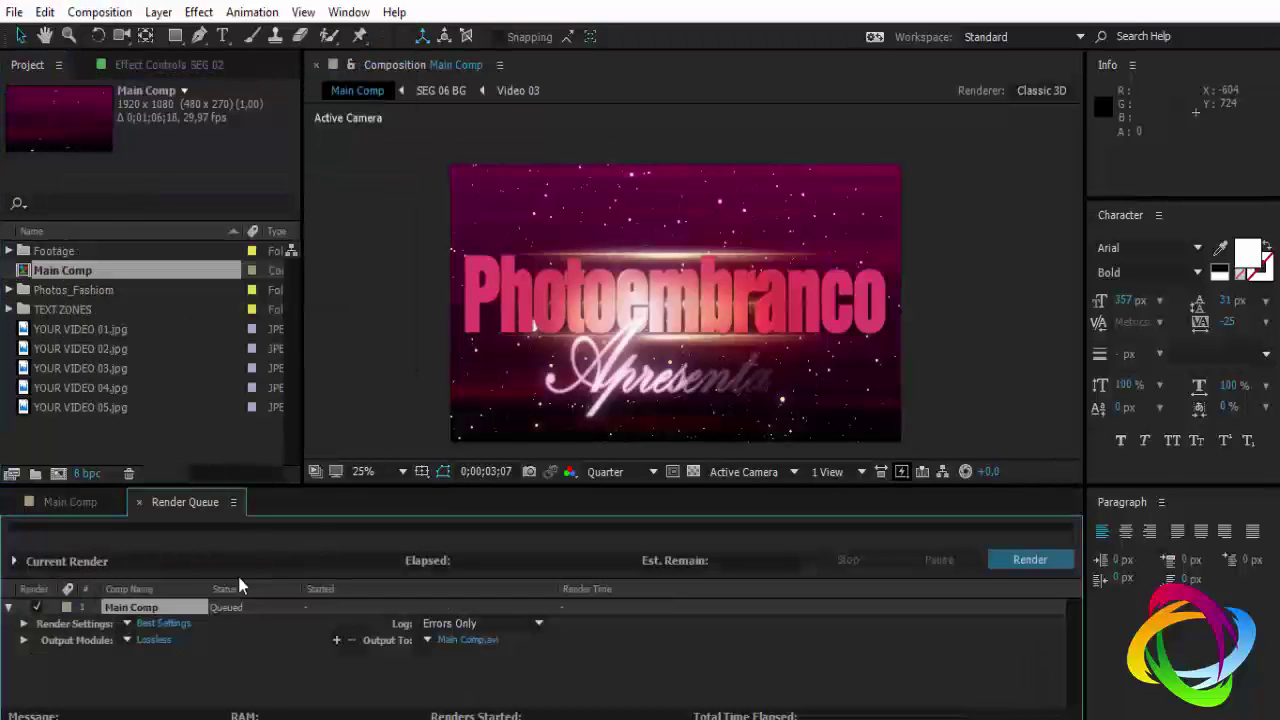
pyautogui.click(155, 640)
pyautogui.click(675, 108)
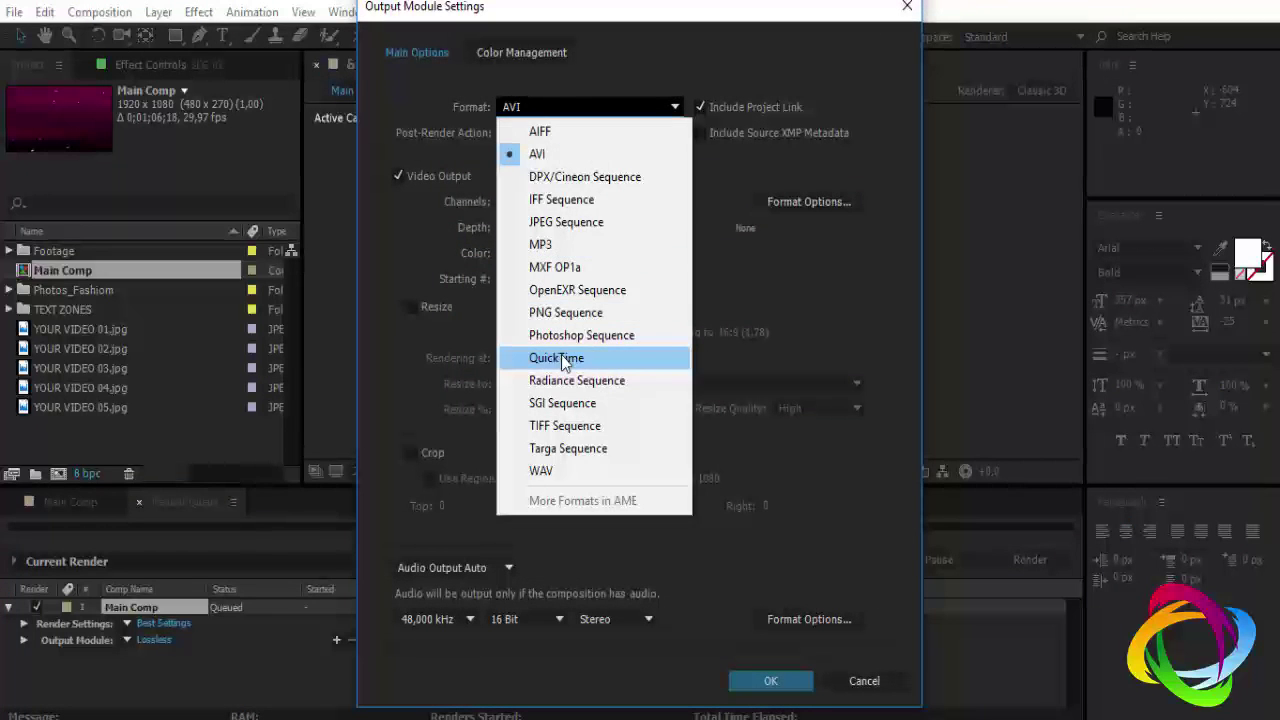
pyautogui.click(562, 358)
pyautogui.click(770, 681)
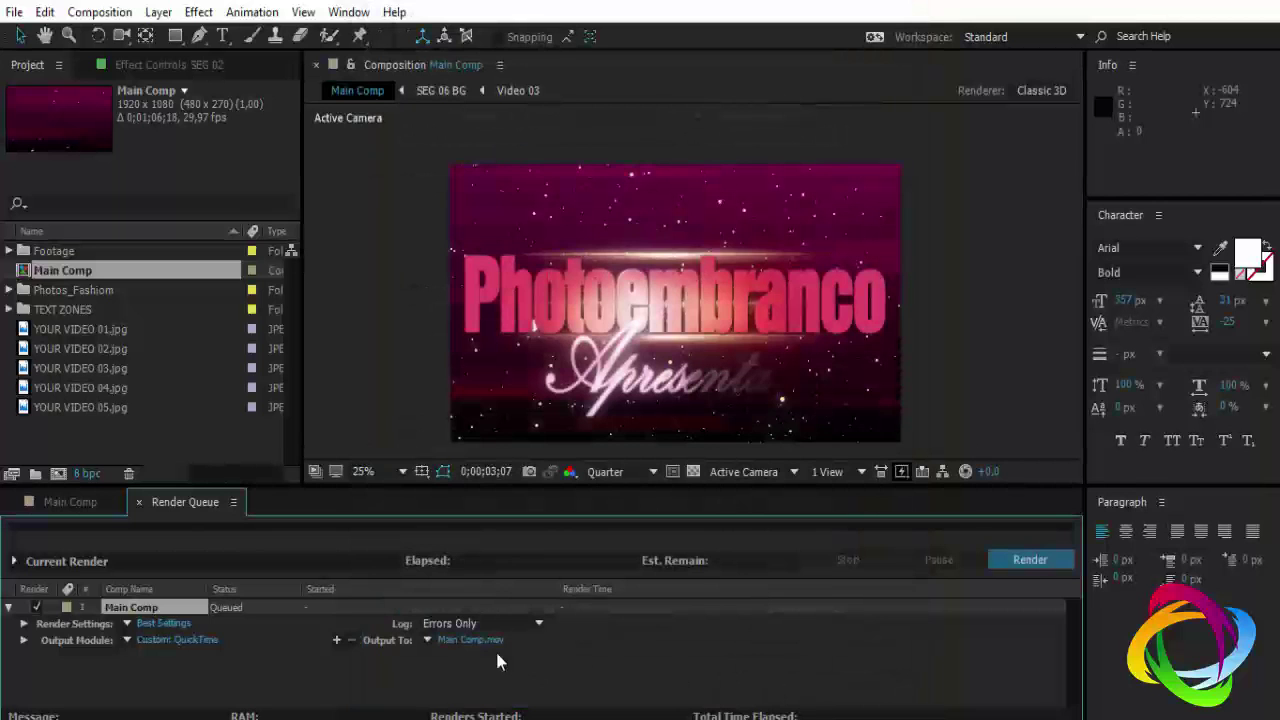
pyautogui.click(472, 641)
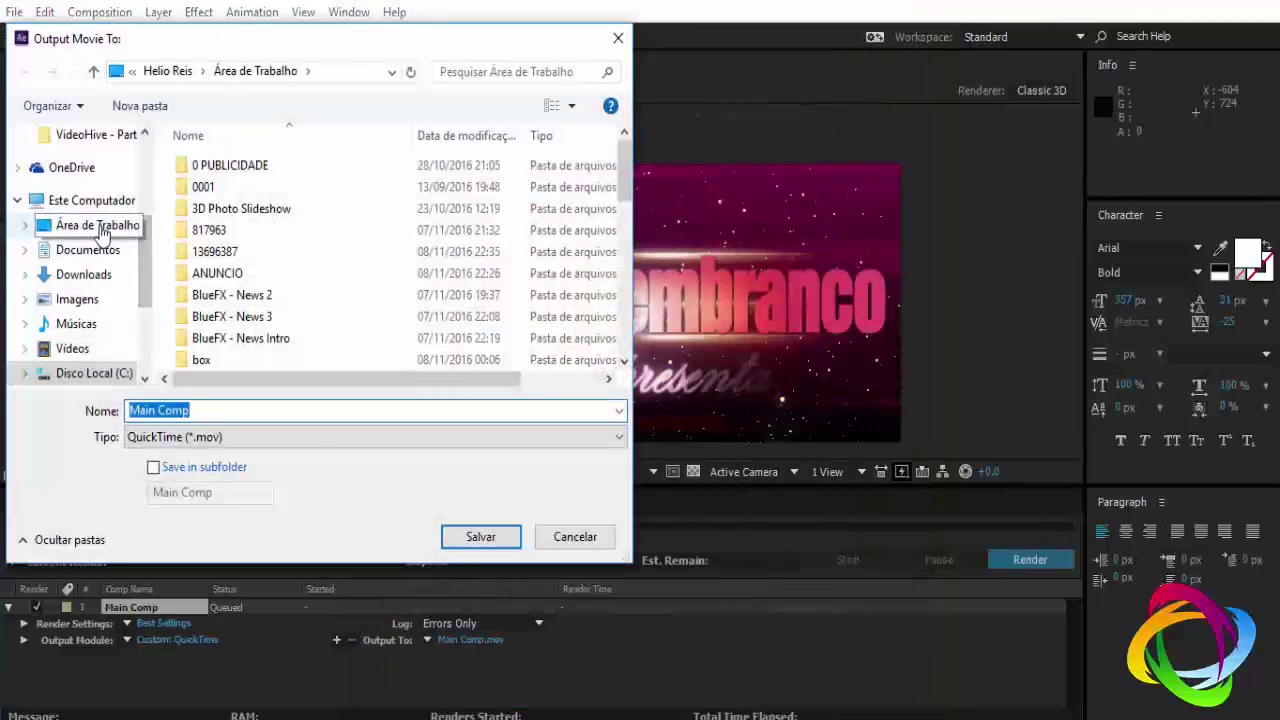
pyautogui.click(452, 538)
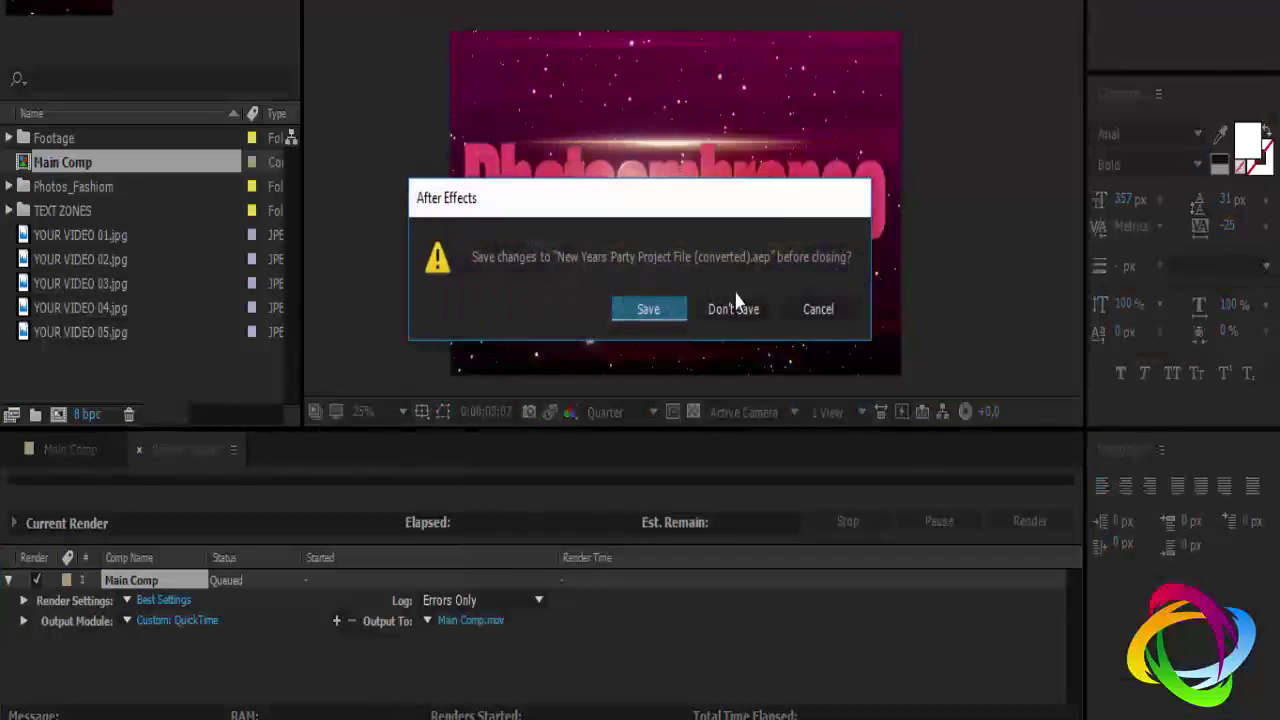
# Play the rendered party video with the fashion photos, pause it, and close the player
pyautogui.click(721, 306)
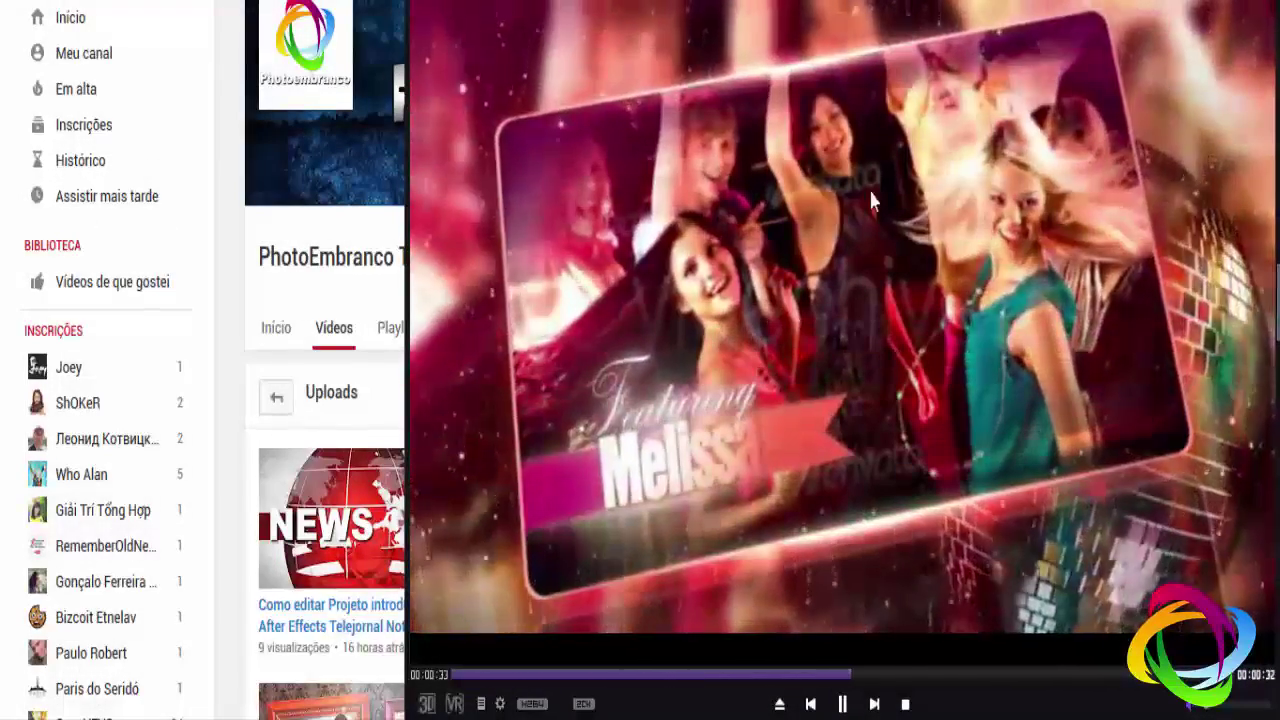
pyautogui.click(842, 704)
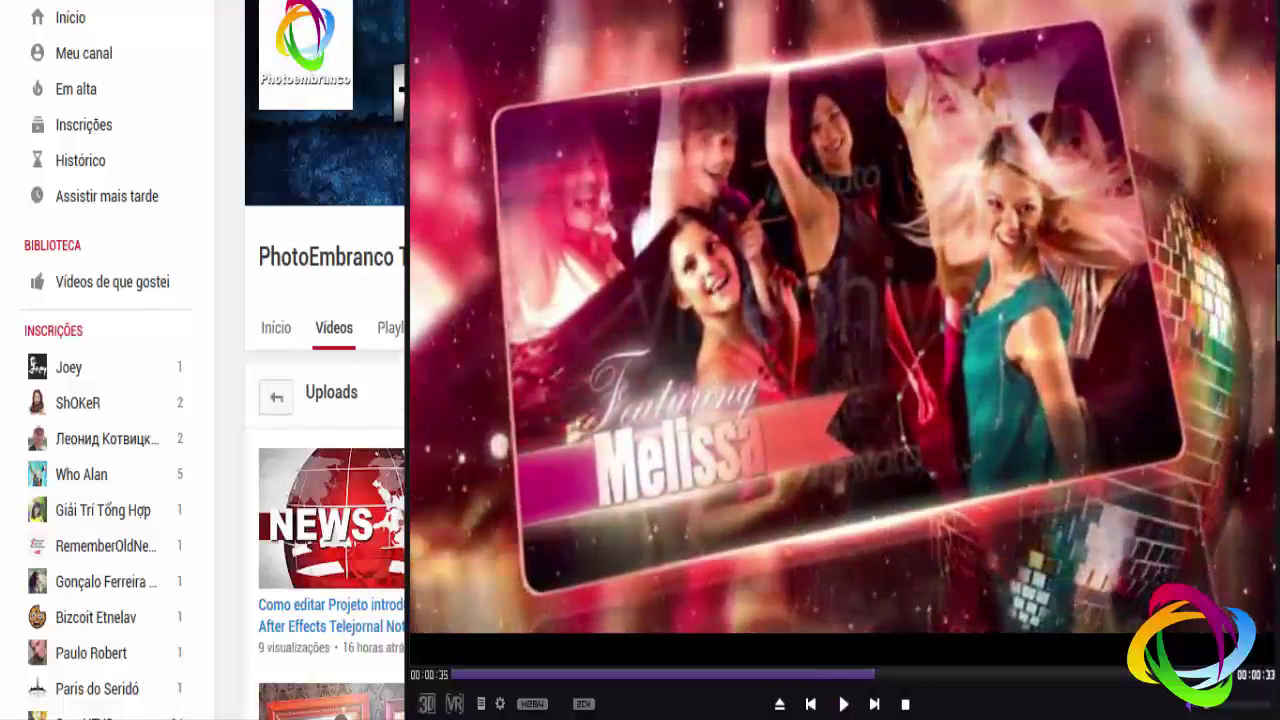
pyautogui.click(1206, 12)
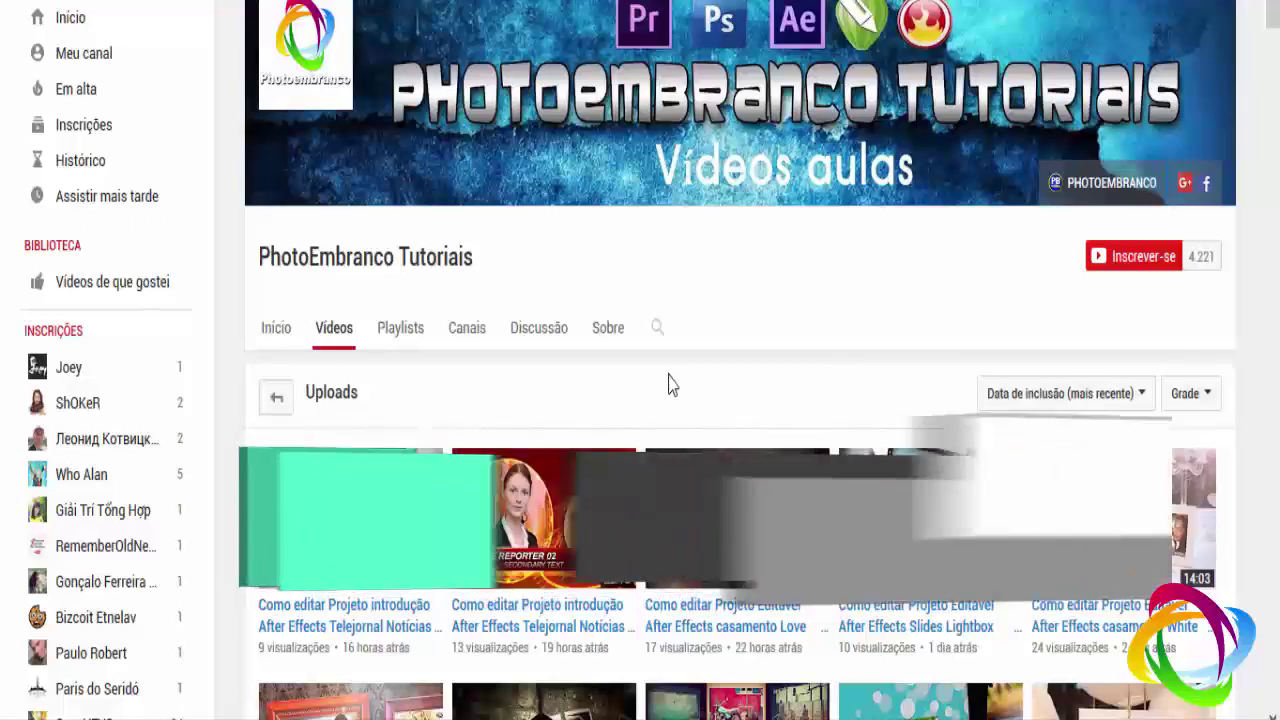
# Scroll down through the PhotoEmbranco Tutoriais channel's uploaded videos and back up
pyautogui.scroll(-5, 670, 385)
pyautogui.scroll(3, 668, 382)
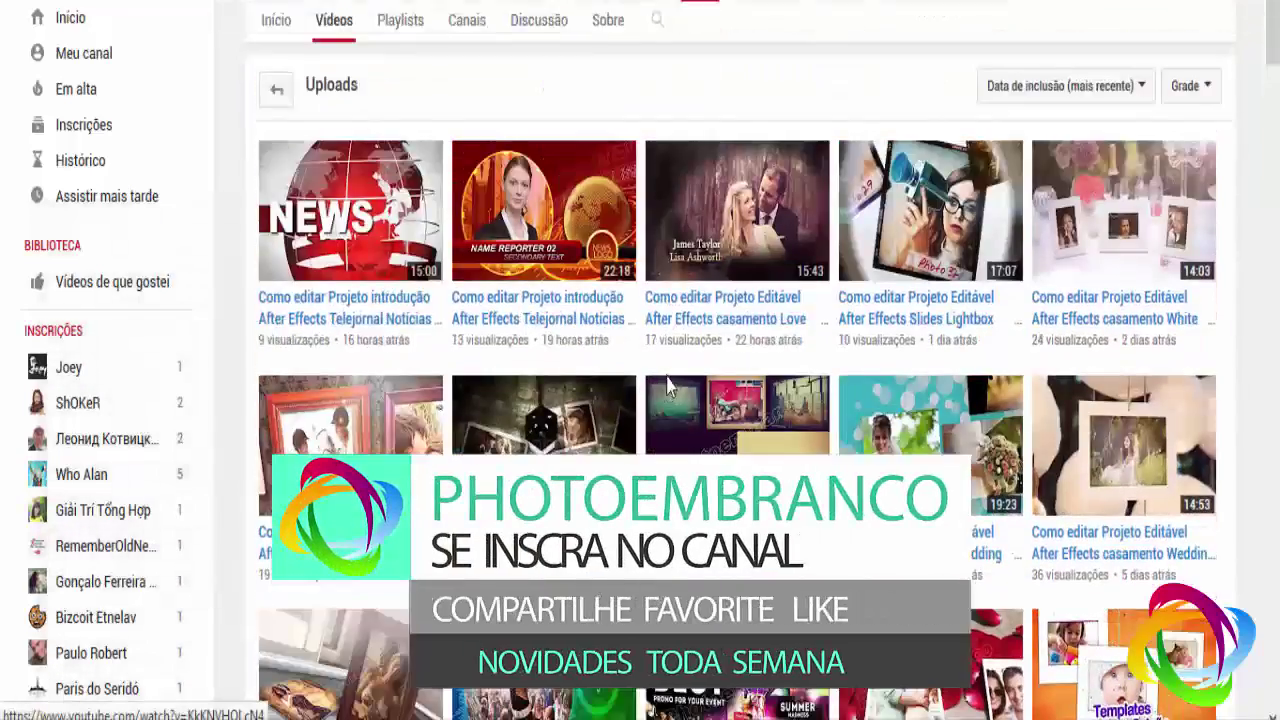
pyautogui.scroll(2, 665, 376)
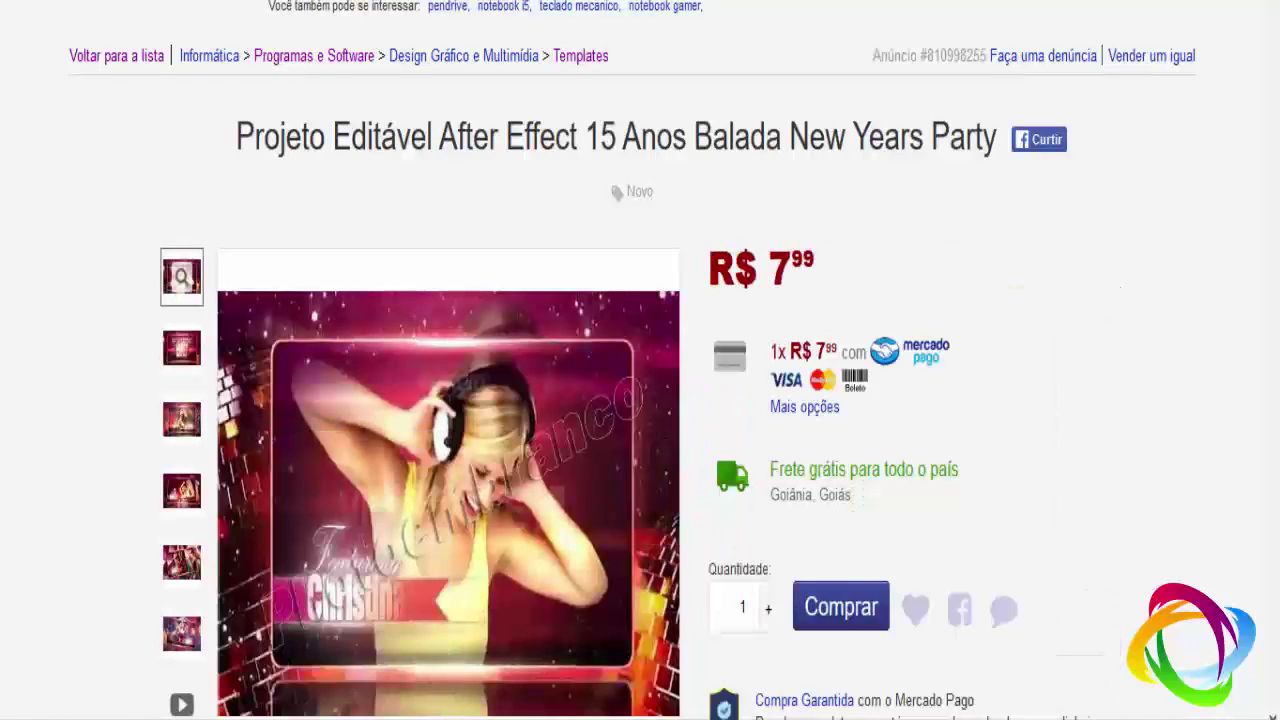
# Bring the paused player back over the Mercado Livre listing and resume the party video
pyautogui.moveTo(320, 706)
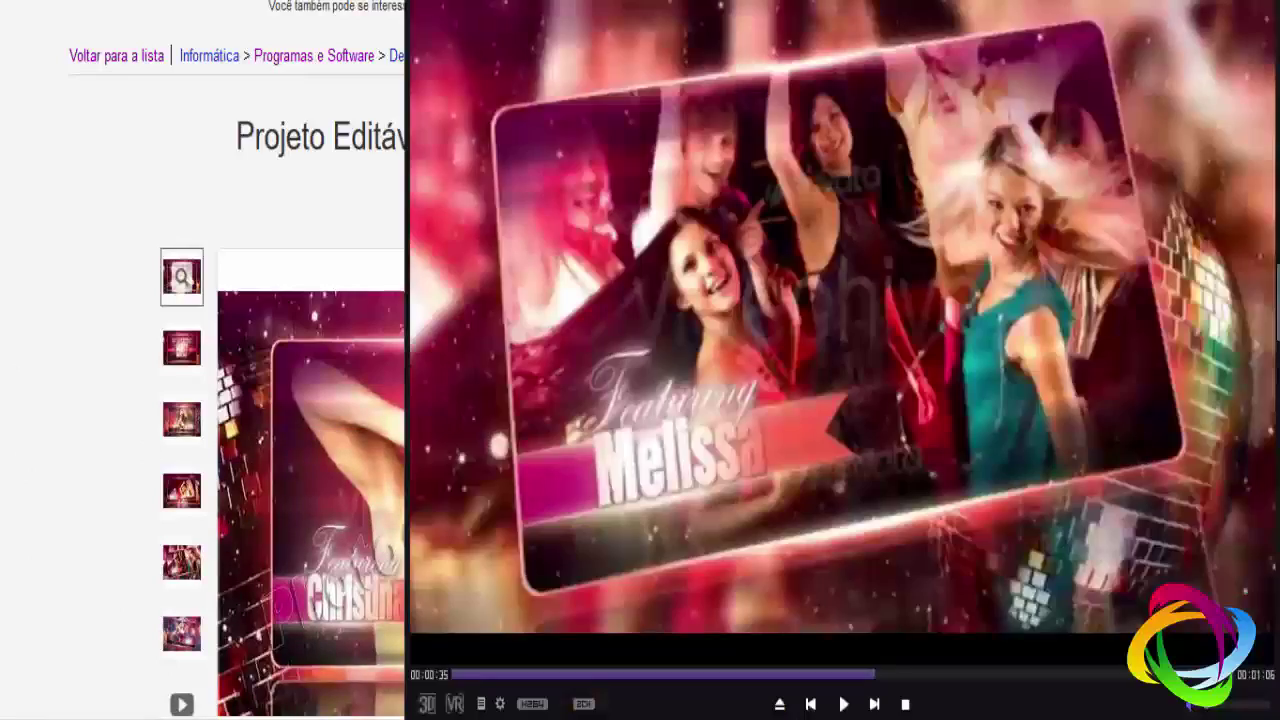
pyautogui.click(843, 705)
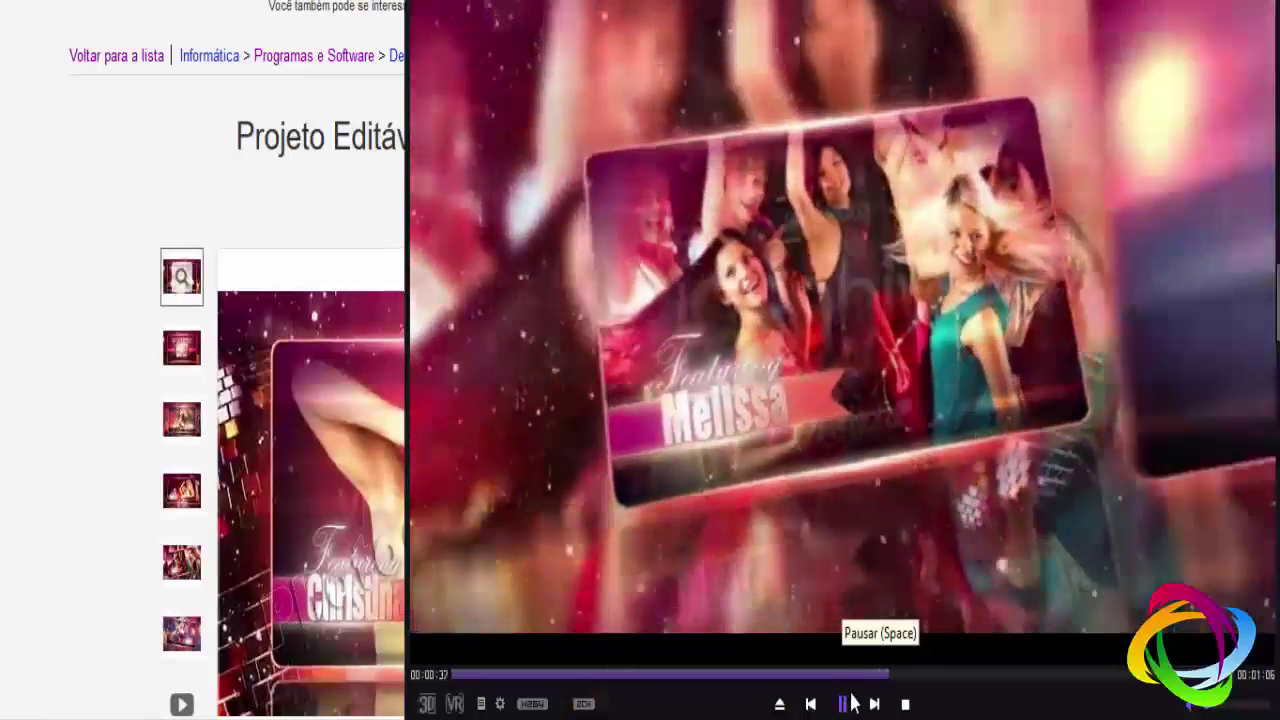